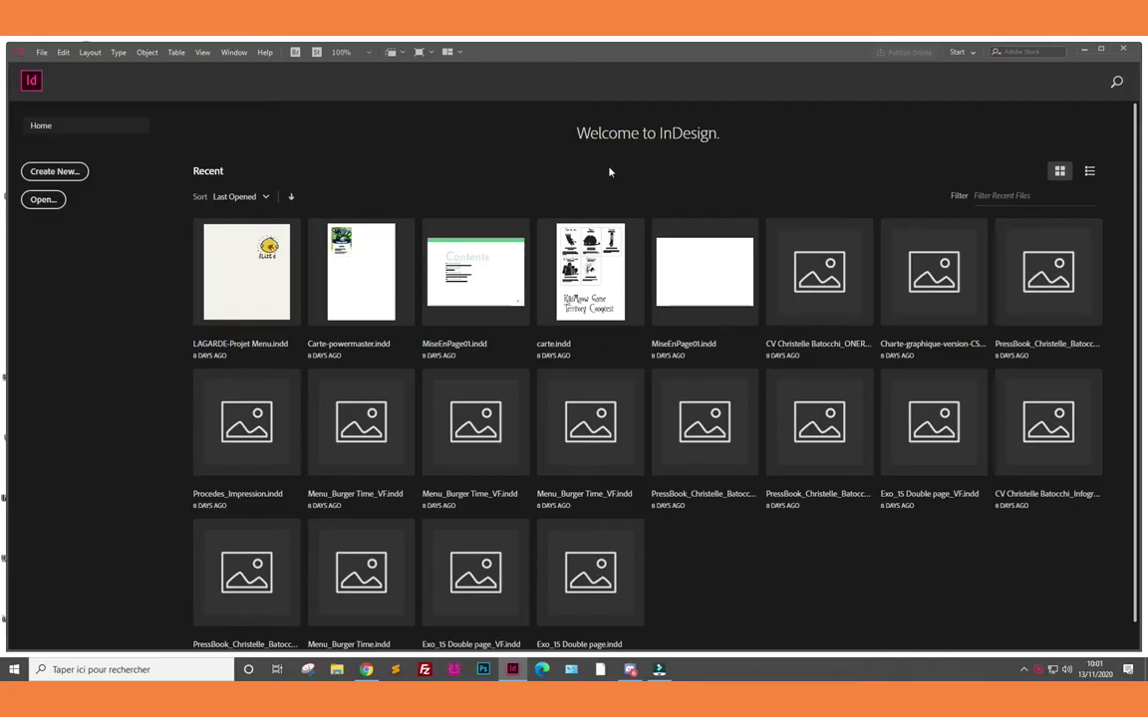
# Create a new blank A4 portrait document from the Recent Items preset
pyautogui.hotkey('ctrl', 'n')
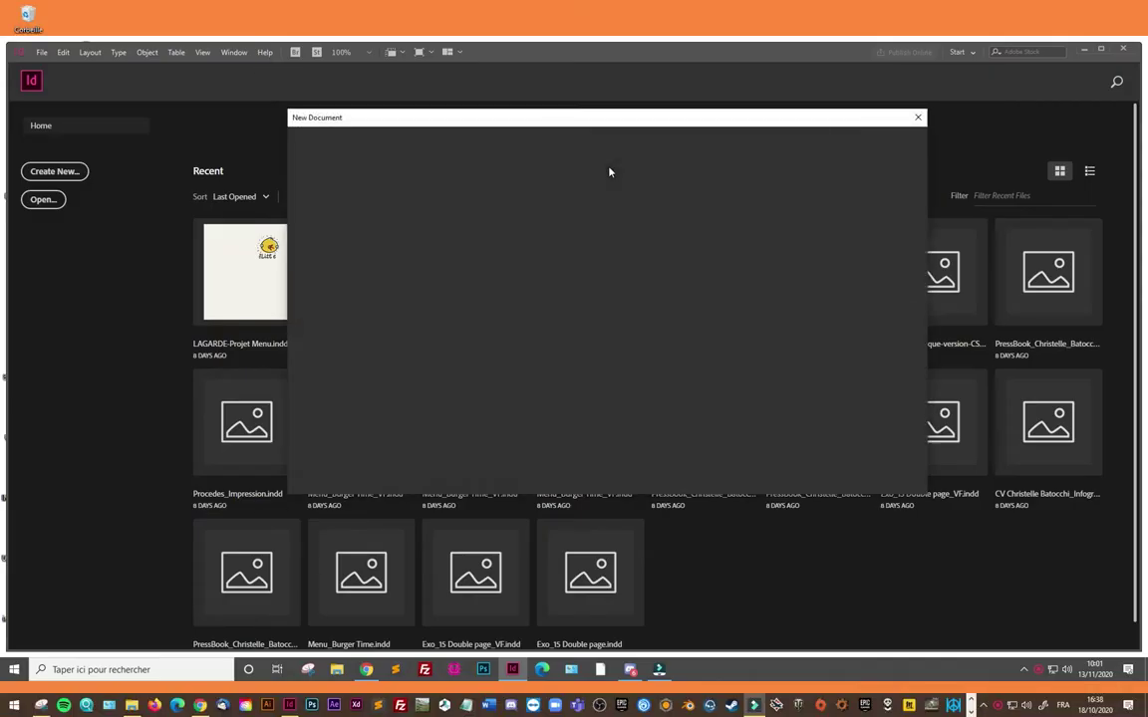
pyautogui.click(843, 472)
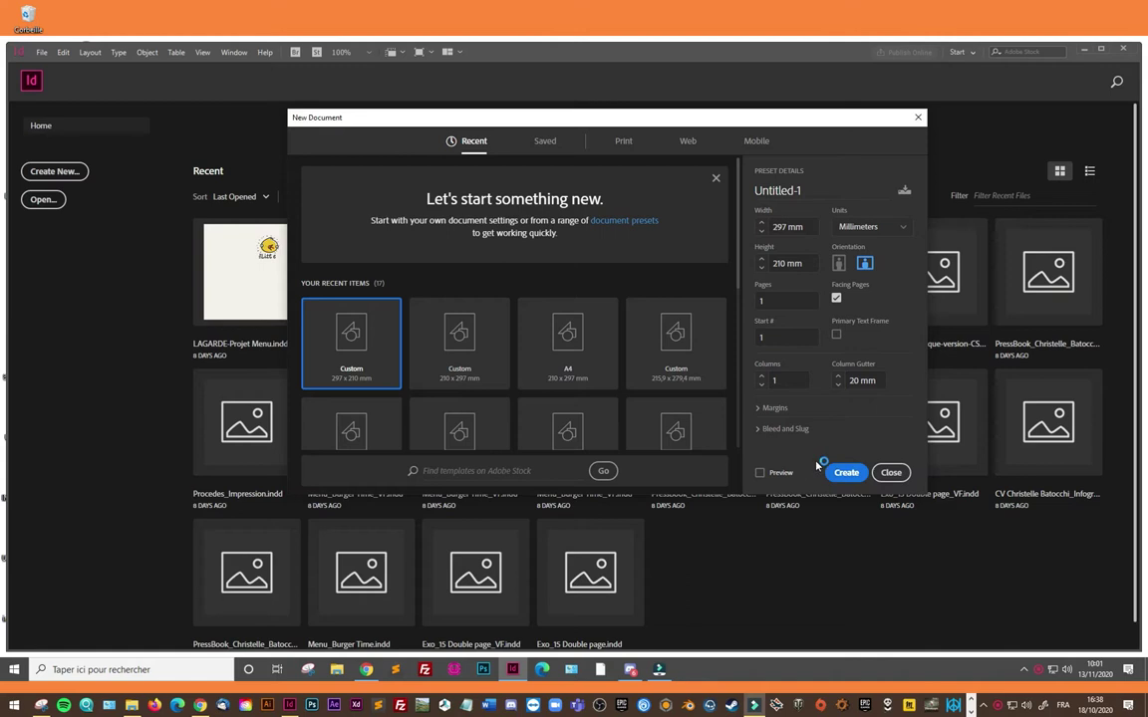
pyautogui.click(572, 356)
pyautogui.click(847, 473)
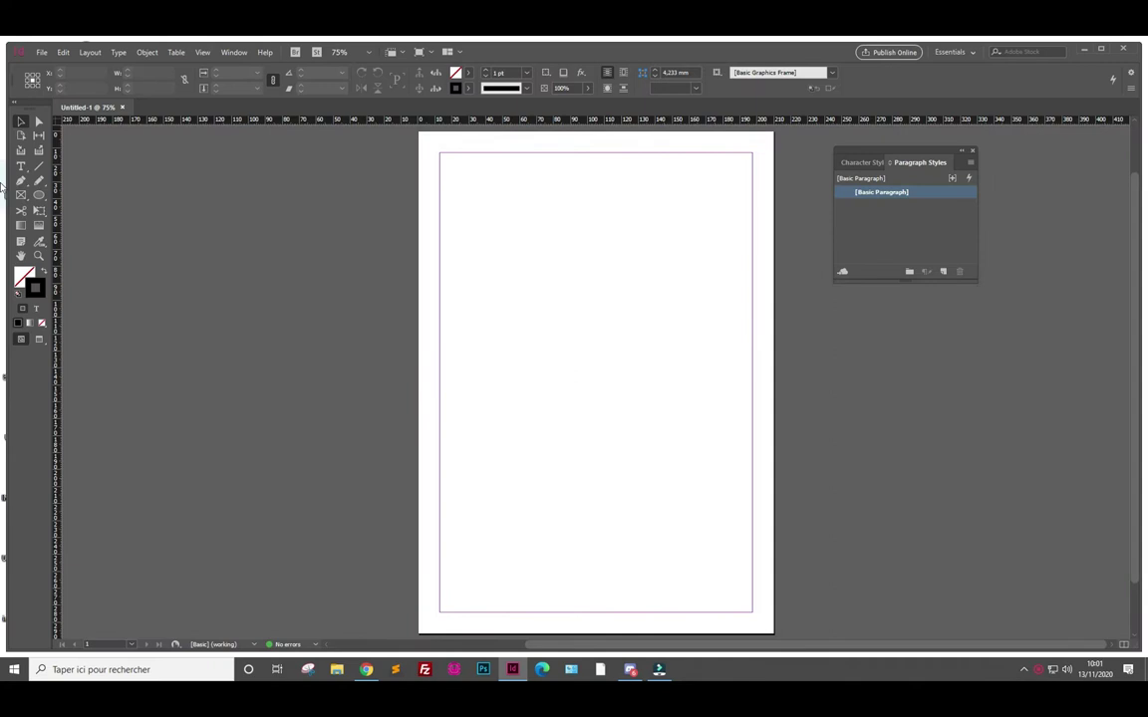
# Draw a top-left text frame, fill it with placeholder text, and shrink it so text overflows
pyautogui.click(20, 165)
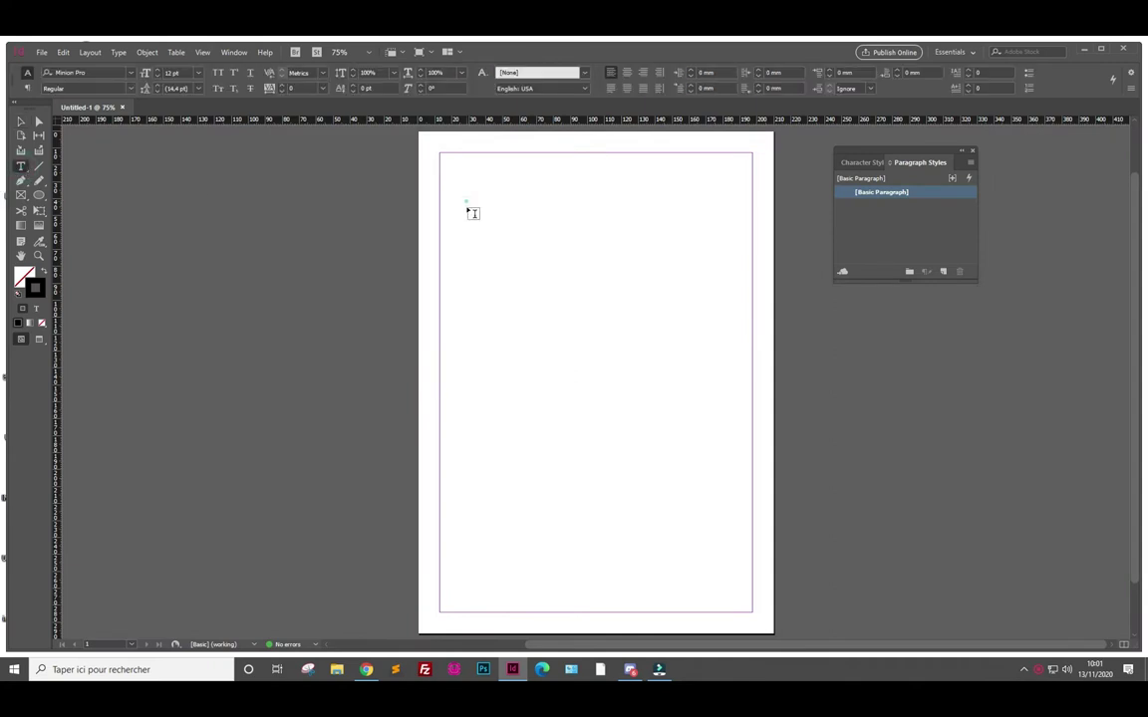
pyautogui.moveTo(465, 201); pyautogui.dragTo(585, 409)
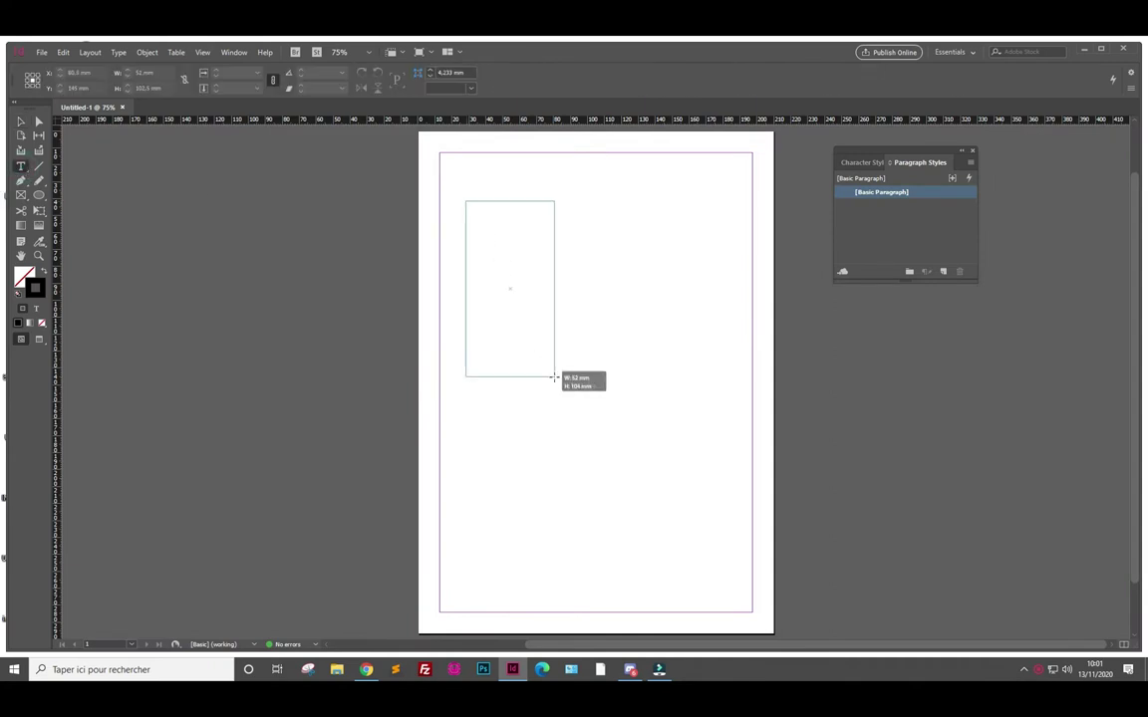
pyautogui.rightClick(503, 232)
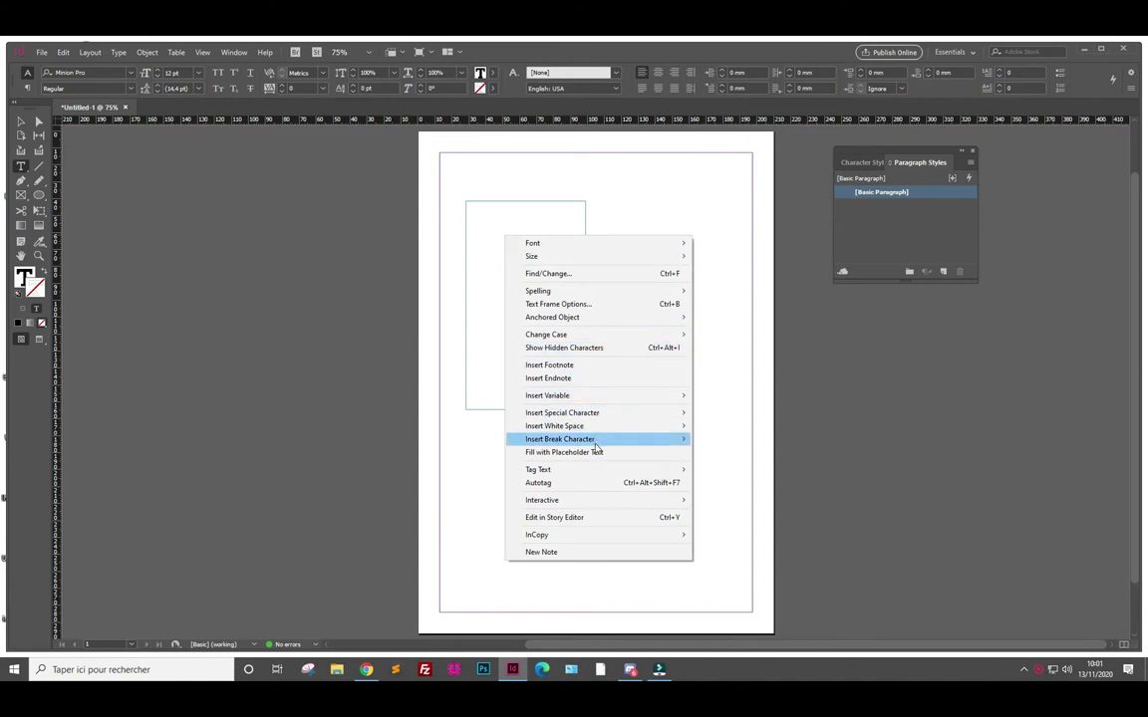
pyautogui.click(592, 453)
pyautogui.click(21, 120)
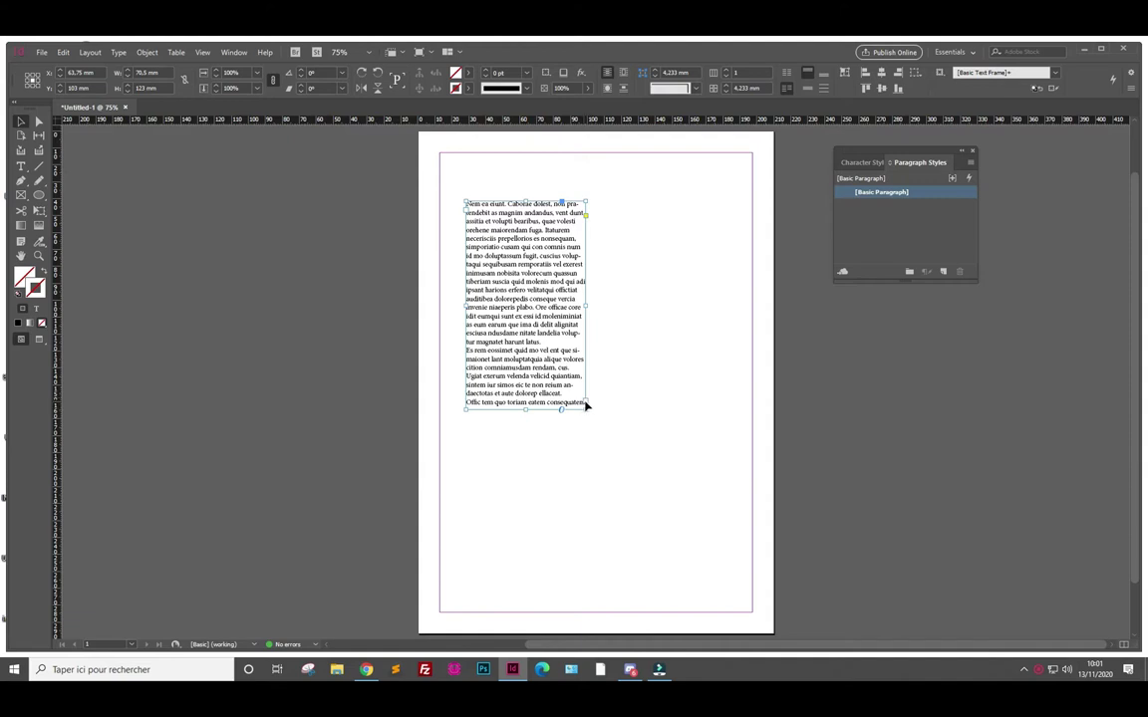
pyautogui.moveTo(585, 409)
pyautogui.mouseDown()
pyautogui.moveTo(545, 327)
pyautogui.moveTo(664, 487)
pyautogui.moveTo(562, 340)
pyautogui.mouseUp()
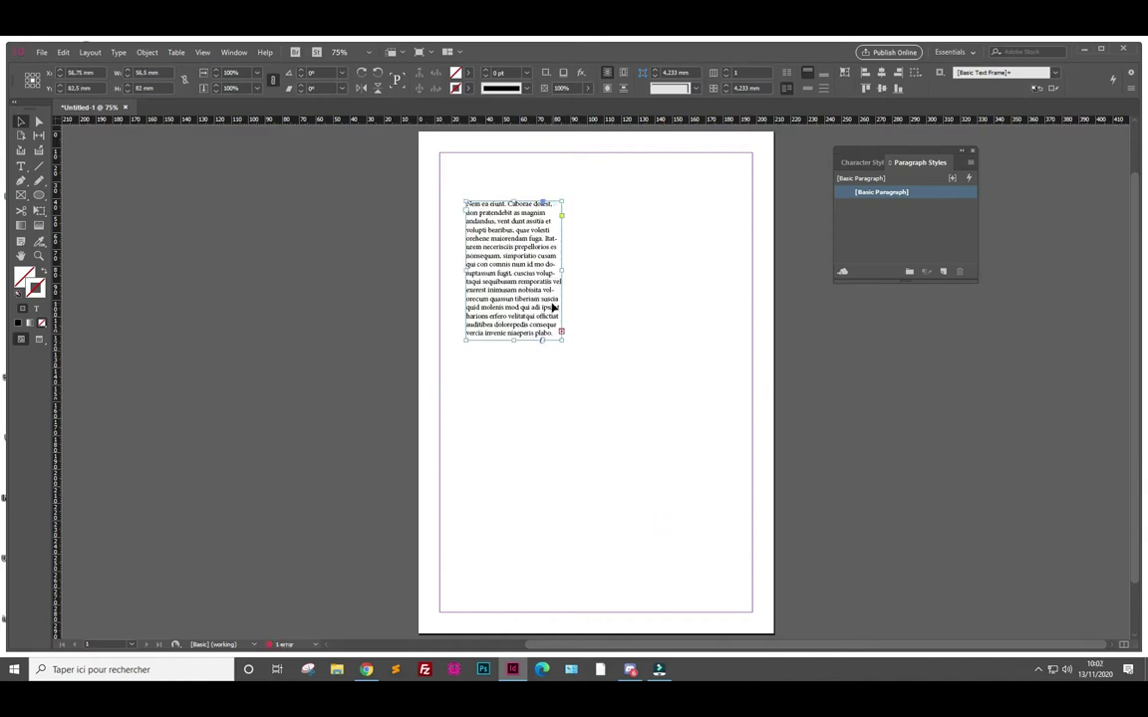
pyautogui.hotkey('ctrl', 'y')
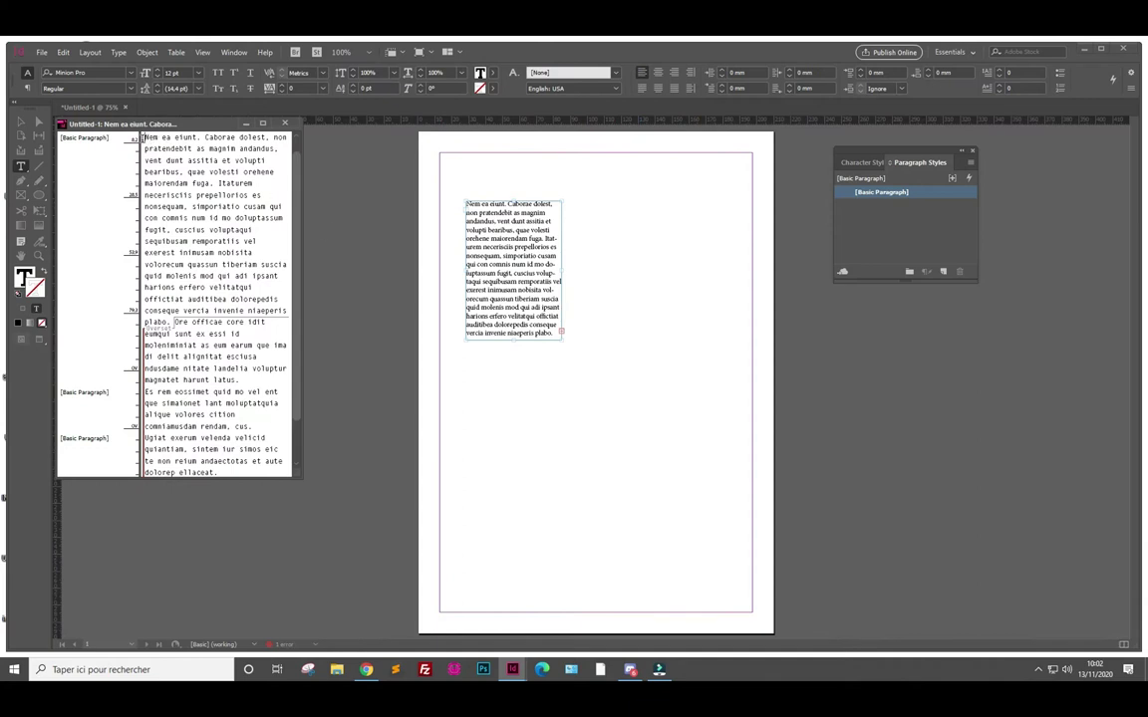
pyautogui.moveTo(148, 139); pyautogui.dragTo(212, 287)
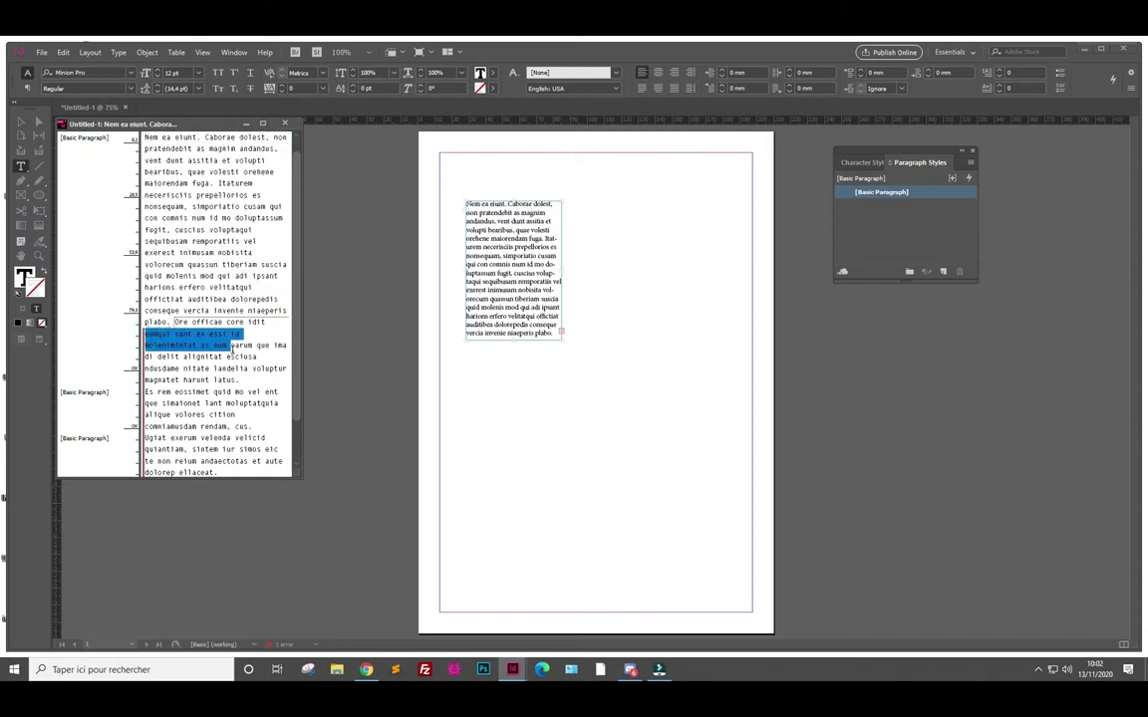
pyautogui.moveTo(146, 332); pyautogui.dragTo(299, 503)
pyautogui.press('Delete')
pyautogui.hotkey('ctrl', 'a')
pyautogui.press('Delete')
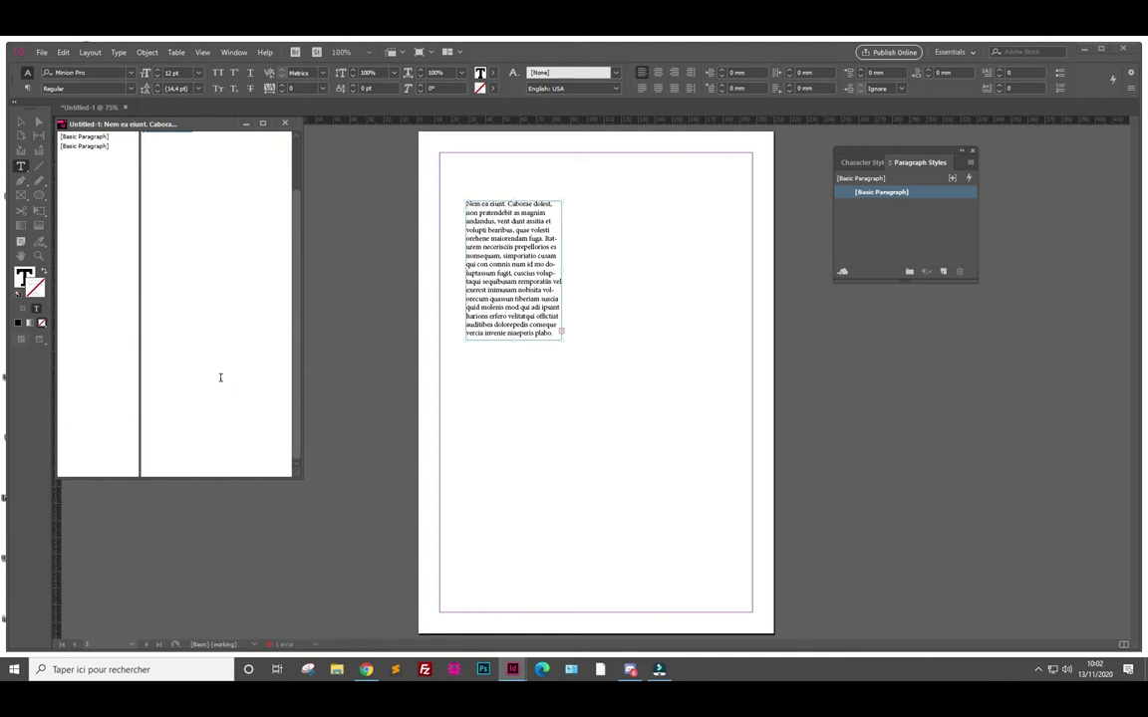
pyautogui.hotkey('ctrl', 'z')
pyautogui.hotkey('ctrl', 'z')
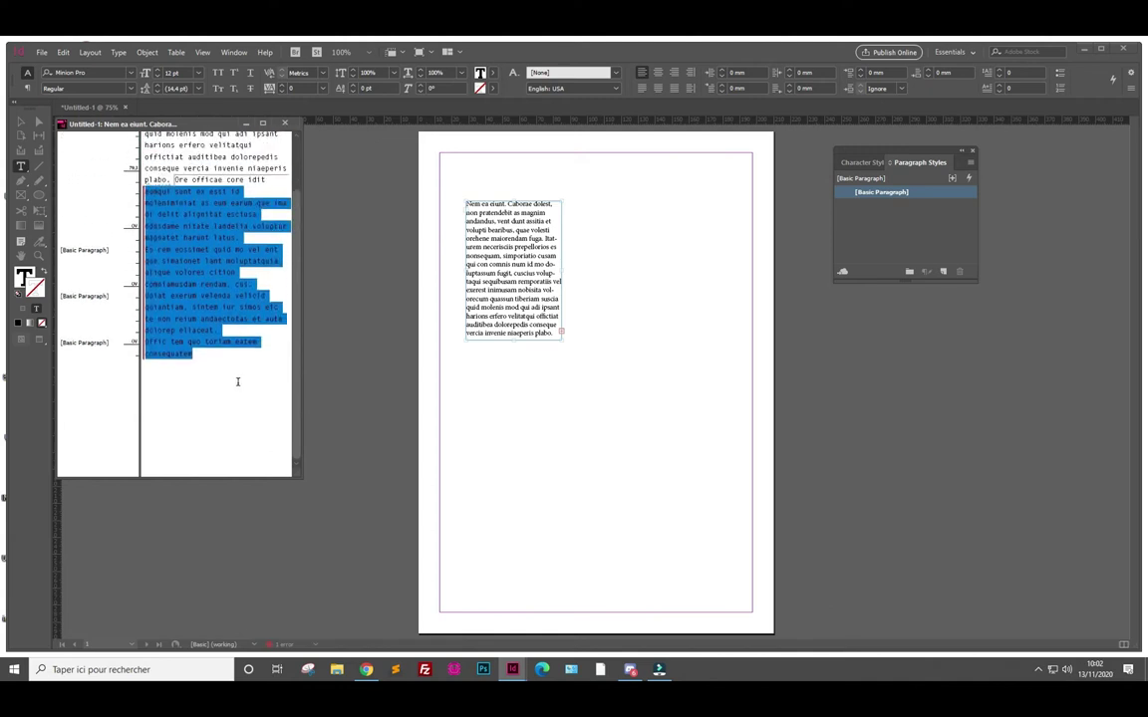
pyautogui.press('Delete')
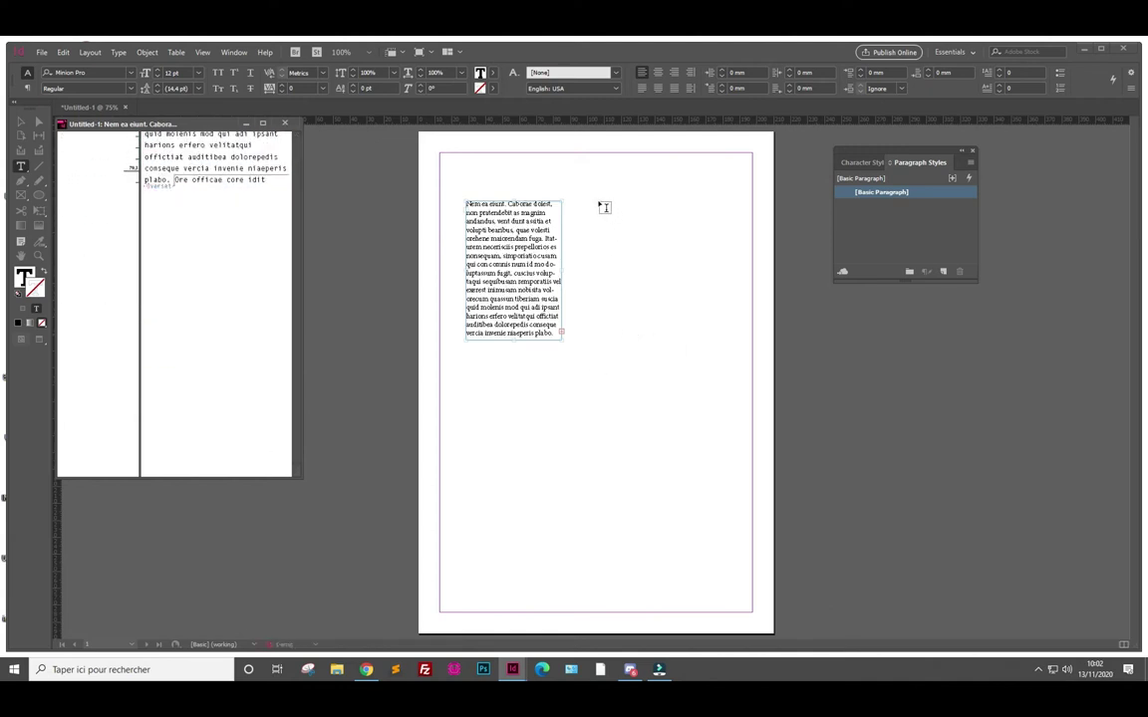
pyautogui.moveTo(599, 203); pyautogui.dragTo(687, 364)
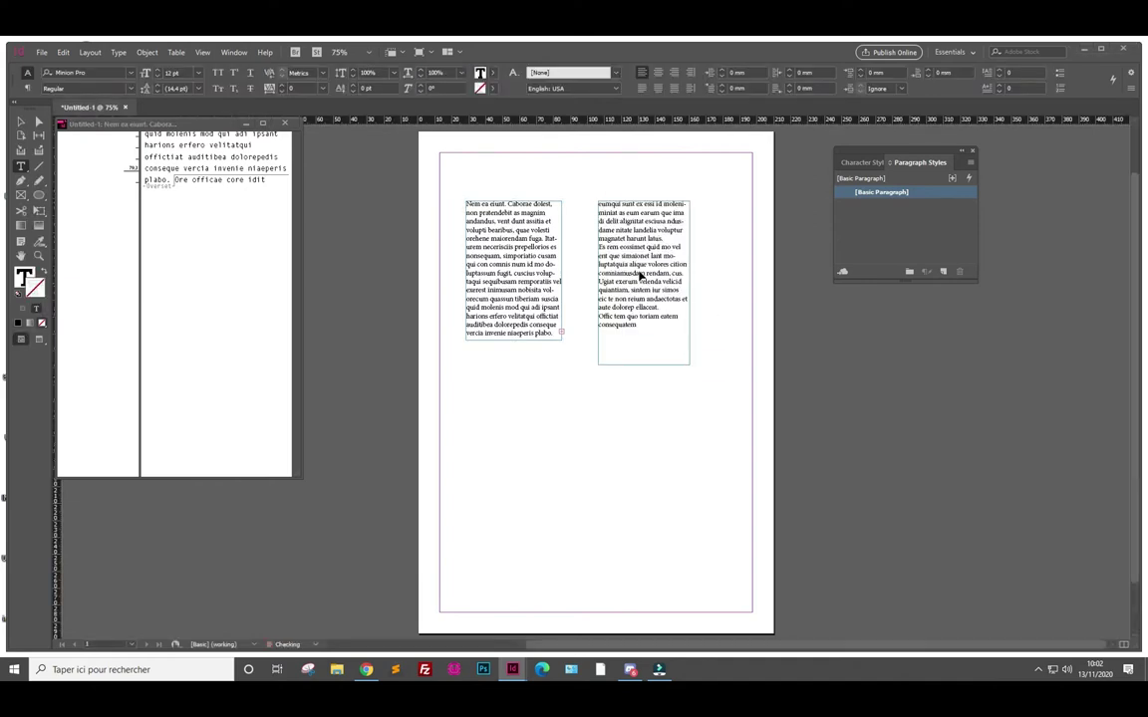
pyautogui.click(541, 299)
pyautogui.scroll(1, 269, 259)
pyautogui.scroll(1, 194, 239)
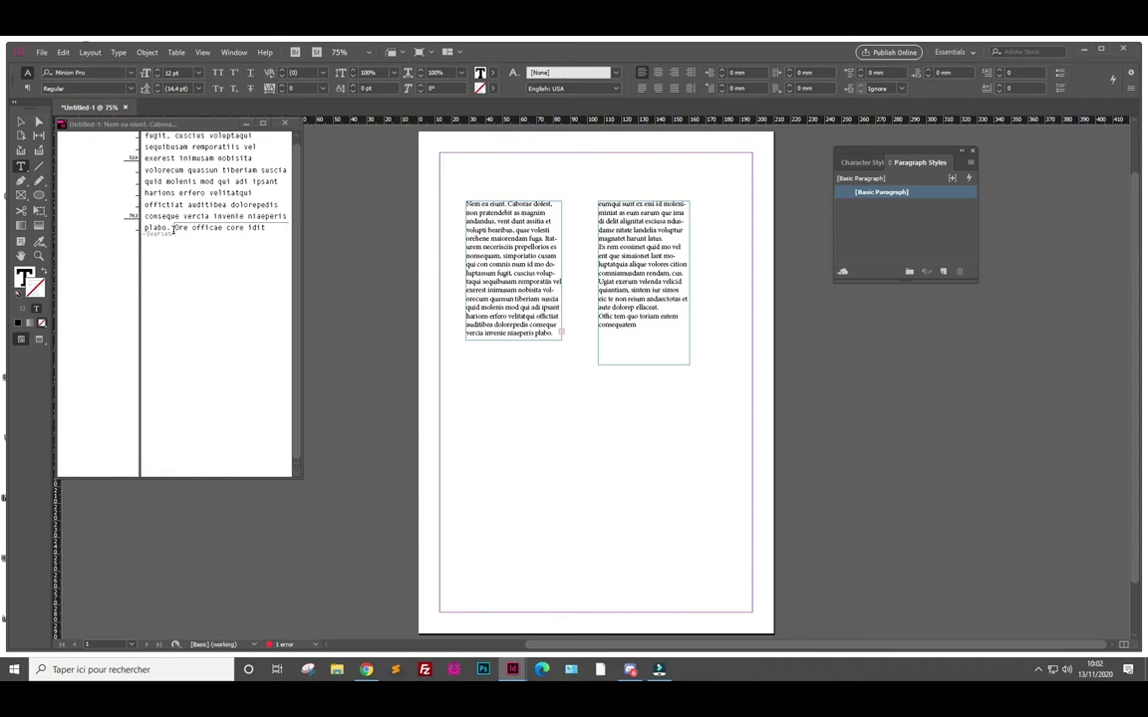
pyautogui.moveTo(175, 228); pyautogui.dragTo(266, 230)
pyautogui.hotkey('ctrl', 'c')
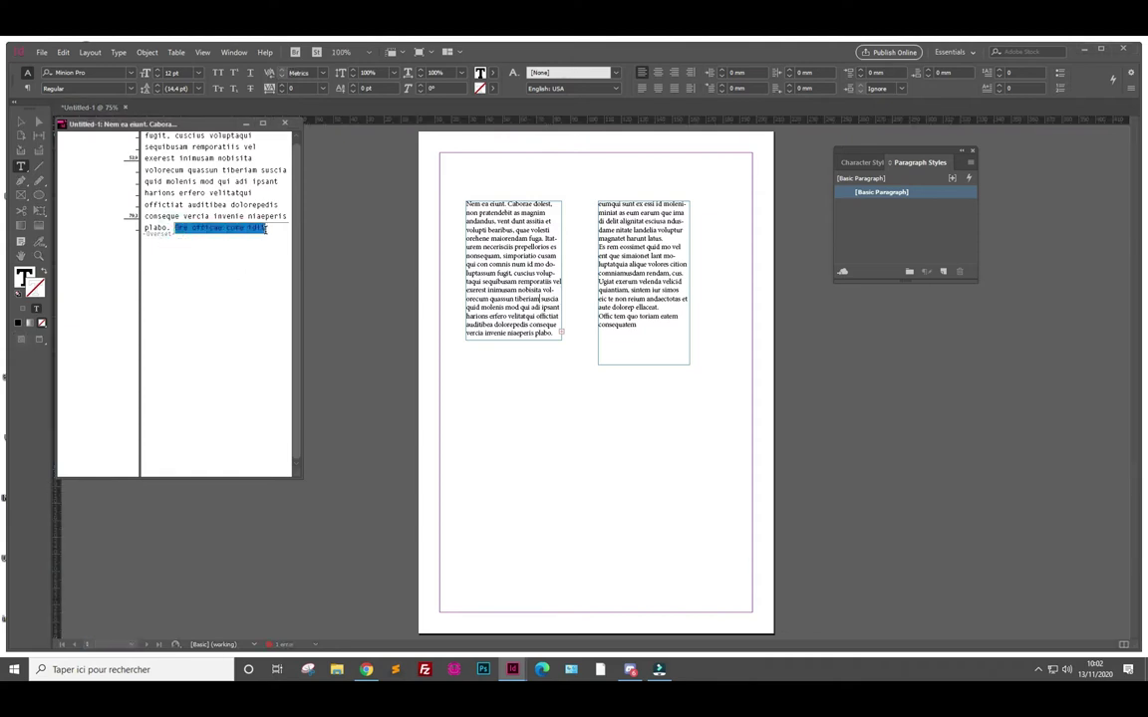
pyautogui.press('Delete')
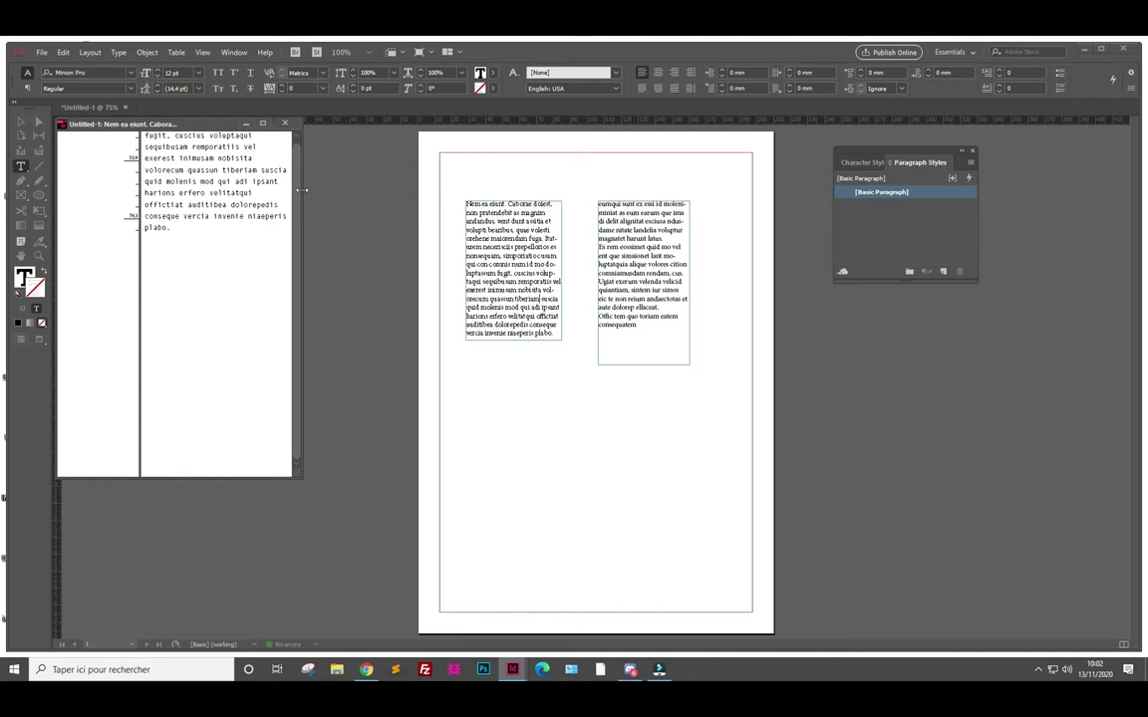
pyautogui.click(286, 122)
pyautogui.click(599, 200)
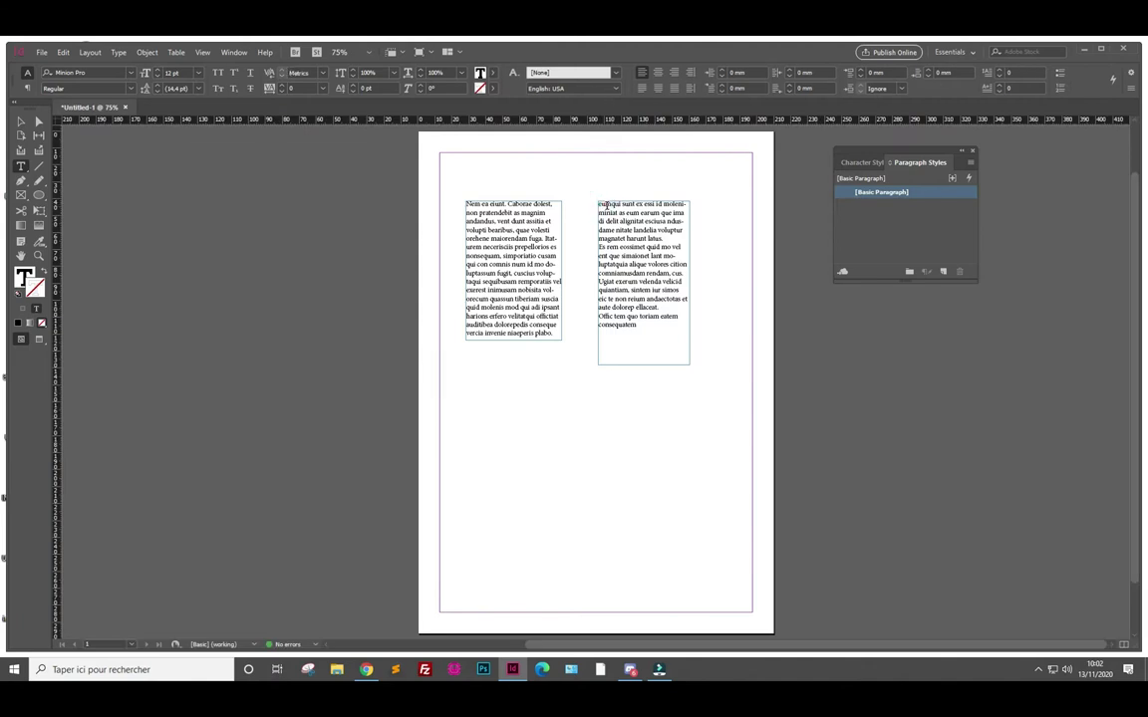
pyautogui.hotkey('ctrl', 'v')
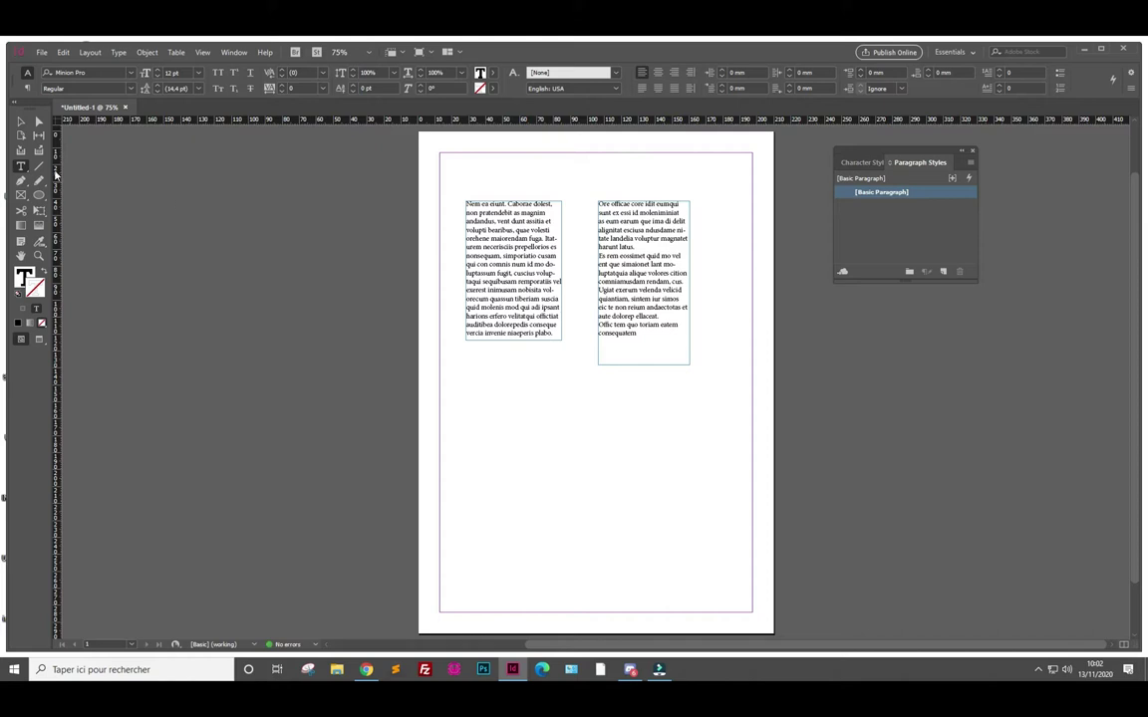
pyautogui.click(20, 121)
pyautogui.click(660, 267)
pyautogui.press('Delete')
pyautogui.click(548, 299)
# Shrink the first frame and thread its overflow into two new frames drawn to its right
pyautogui.moveTo(562, 340); pyautogui.dragTo(530, 275)
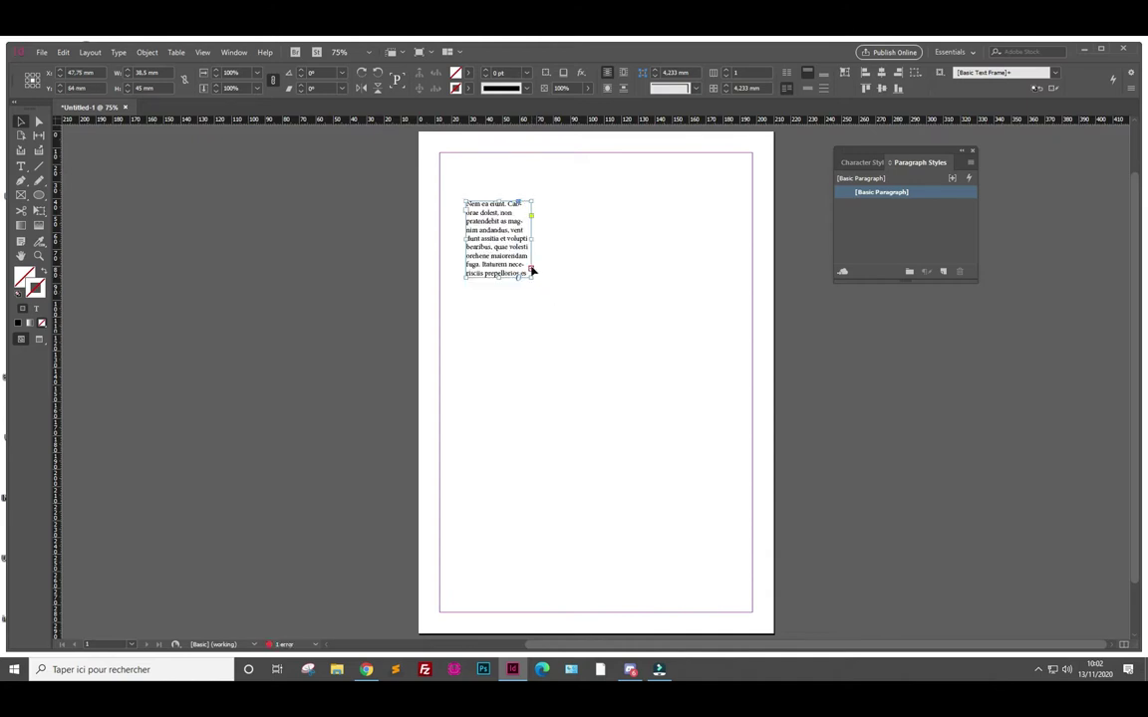
pyautogui.click(532, 272)
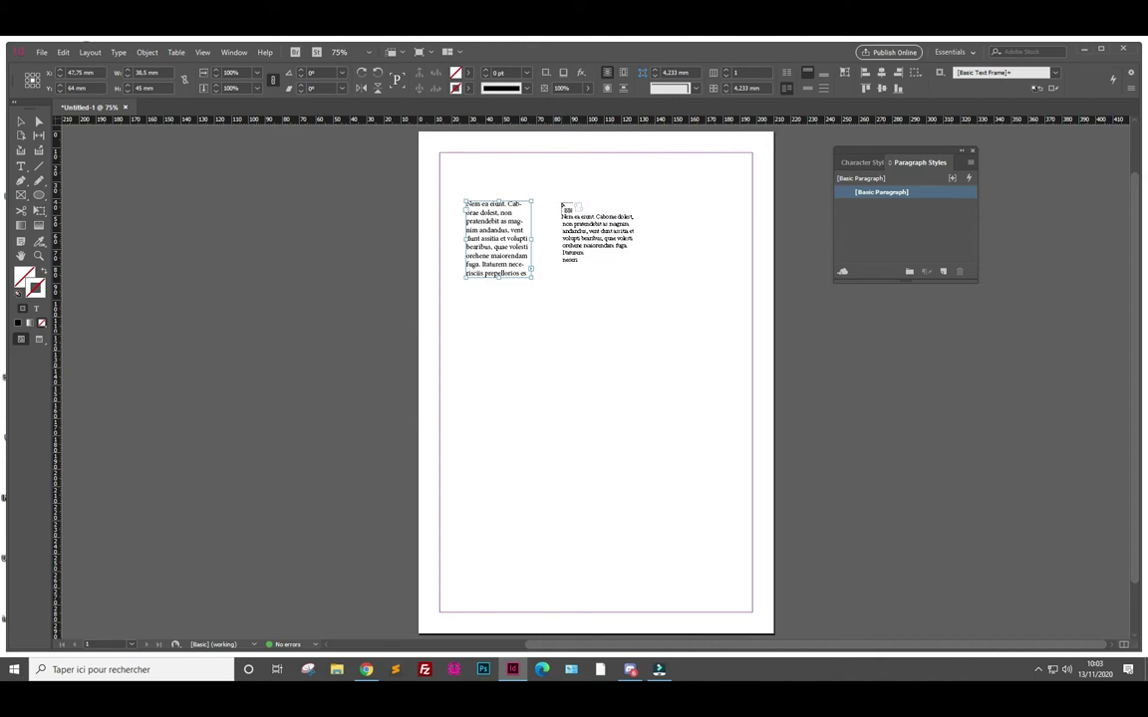
pyautogui.moveTo(555, 202); pyautogui.dragTo(647, 276)
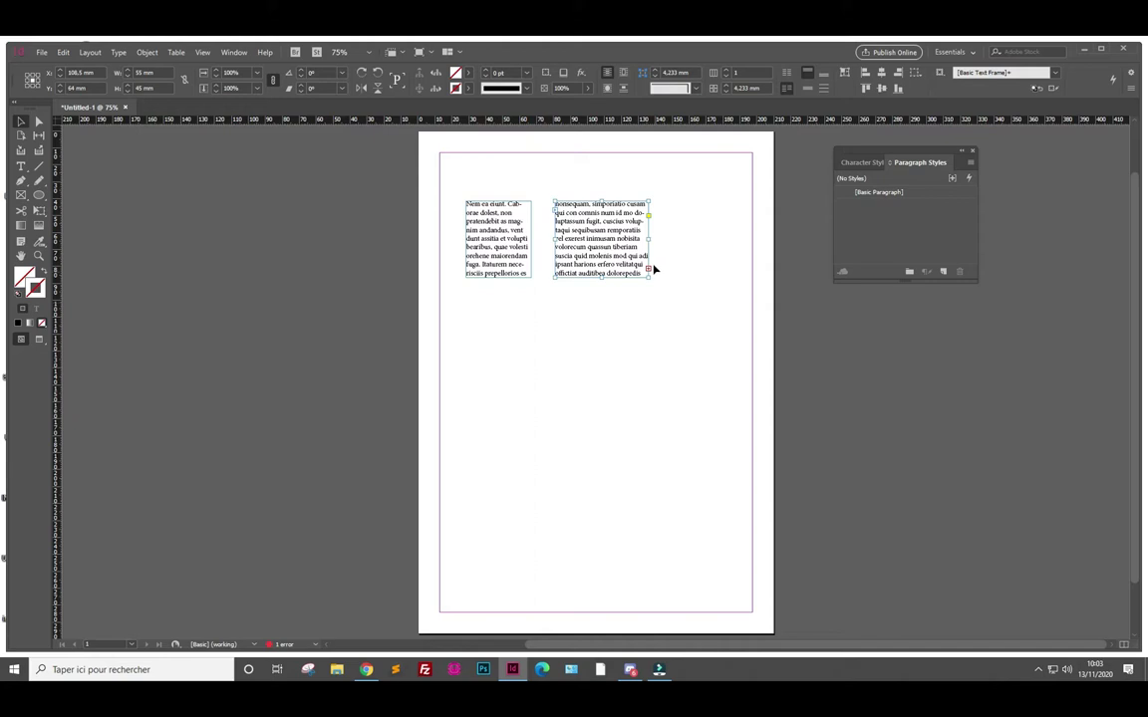
pyautogui.click(648, 272)
pyautogui.moveTo(667, 201)
pyautogui.mouseDown()
pyautogui.moveTo(756, 286)
pyautogui.moveTo(749, 280)
pyautogui.mouseUp()
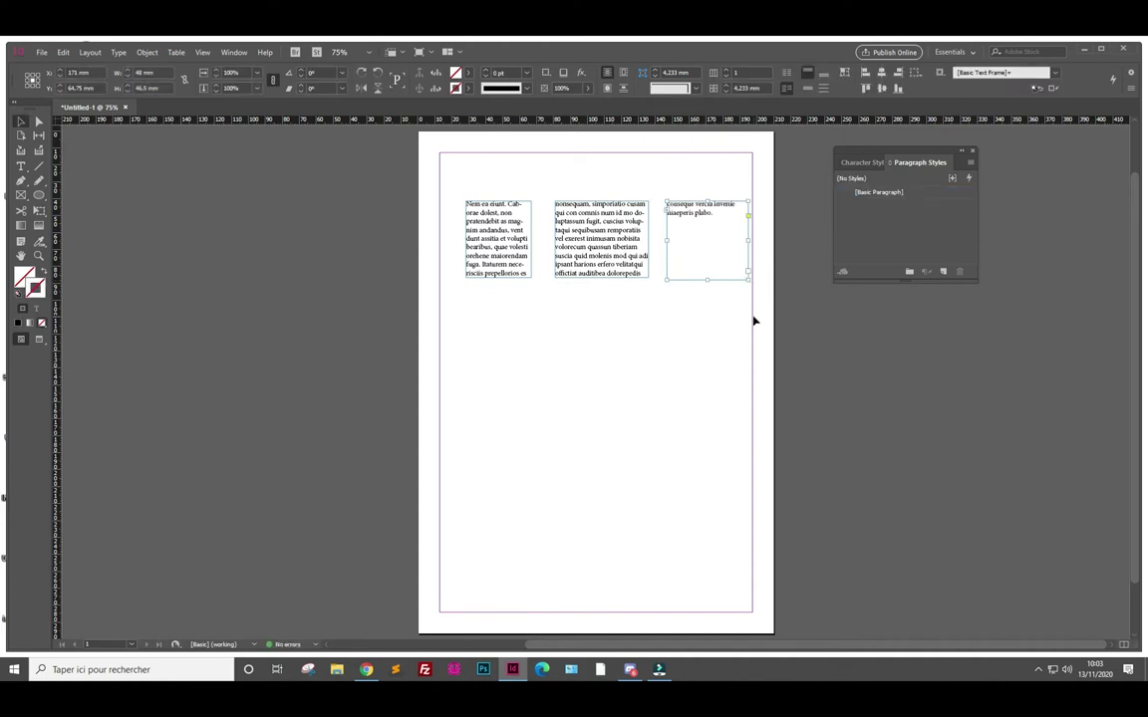
pyautogui.click(202, 53)
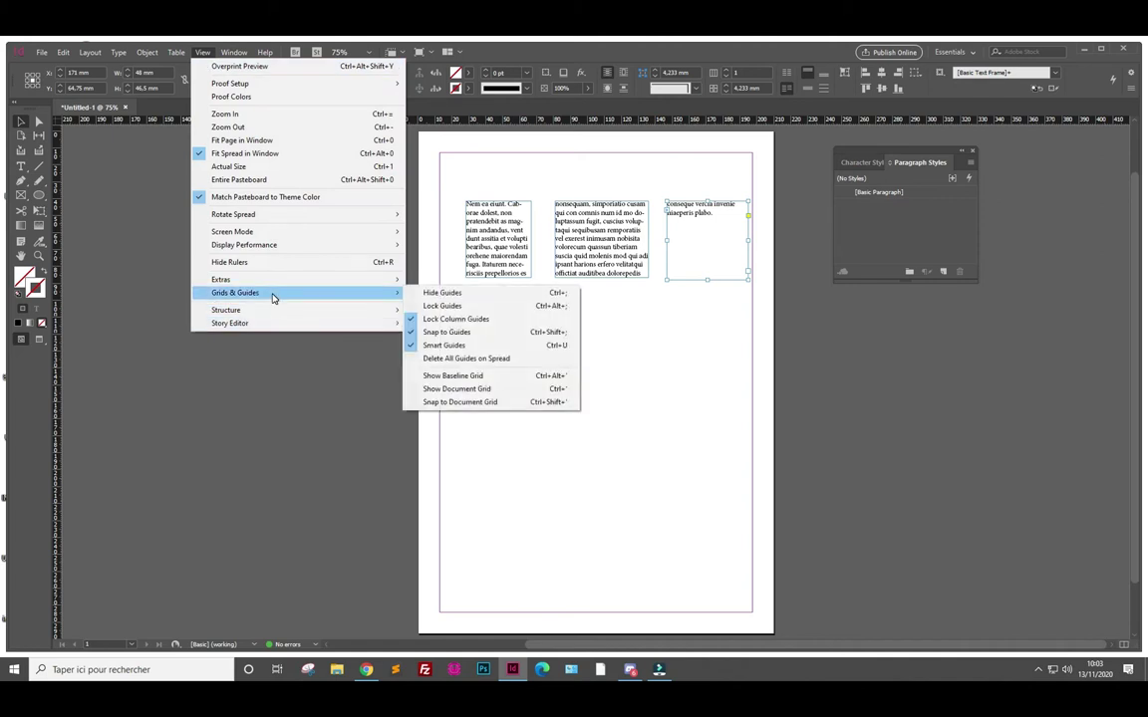
pyautogui.moveTo(226, 309)
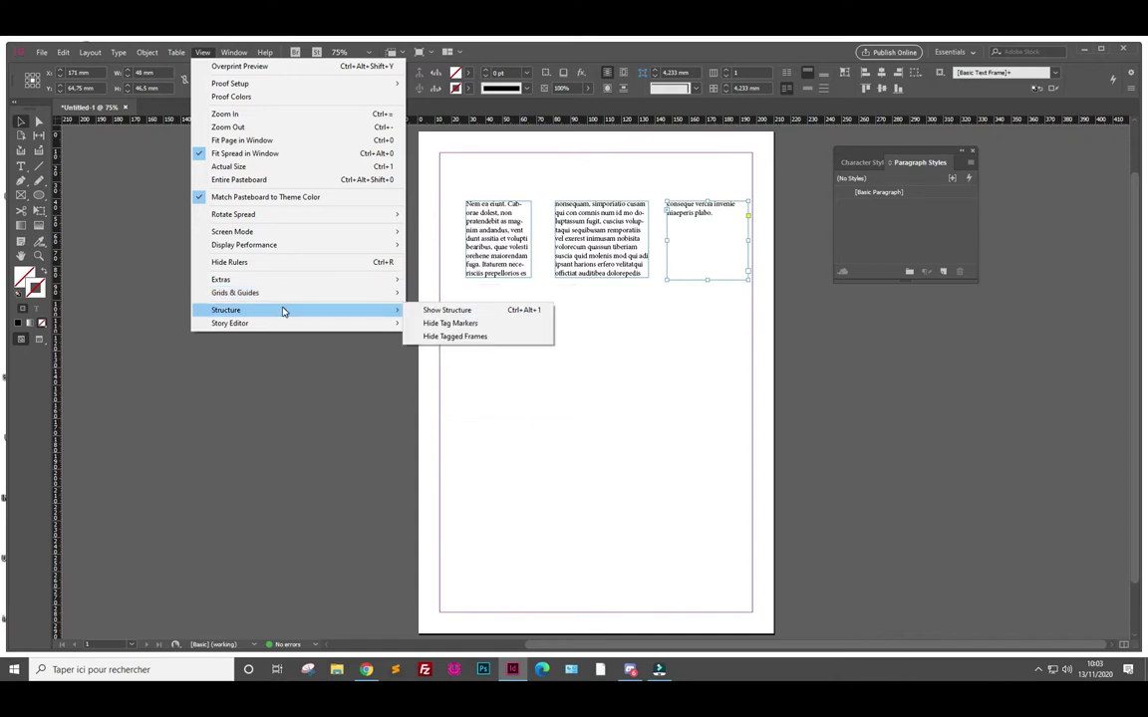
# Show the Structure pane and turn on text threads linking the three frames
pyautogui.click(446, 310)
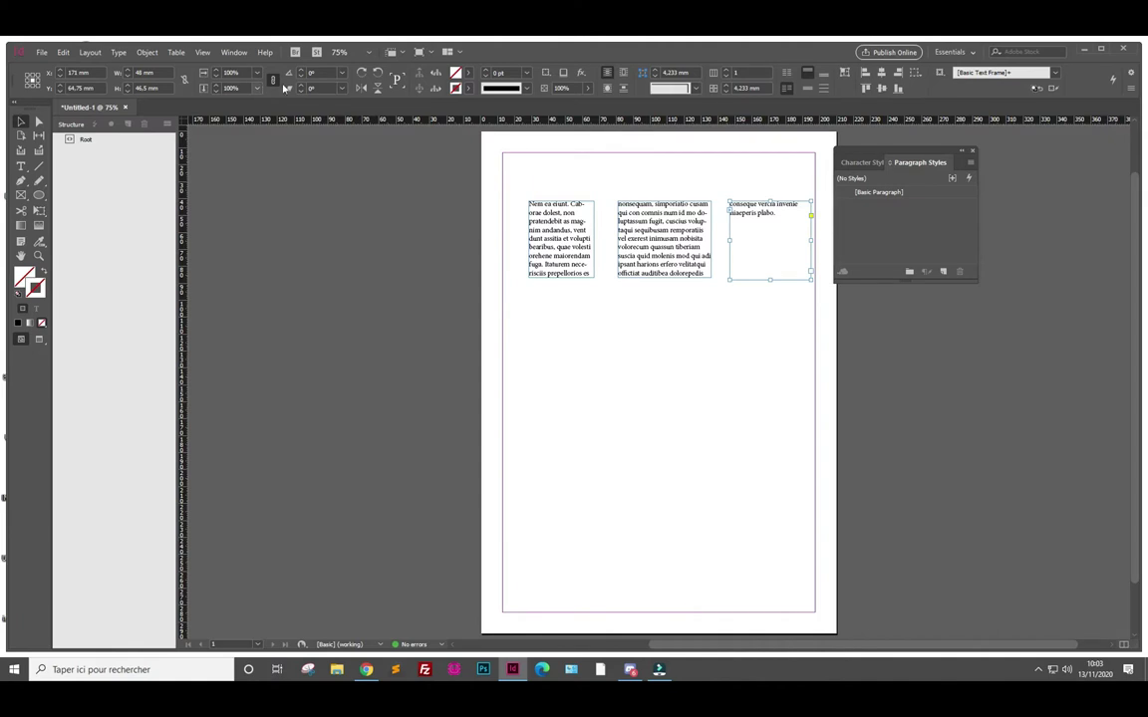
pyautogui.click(233, 51)
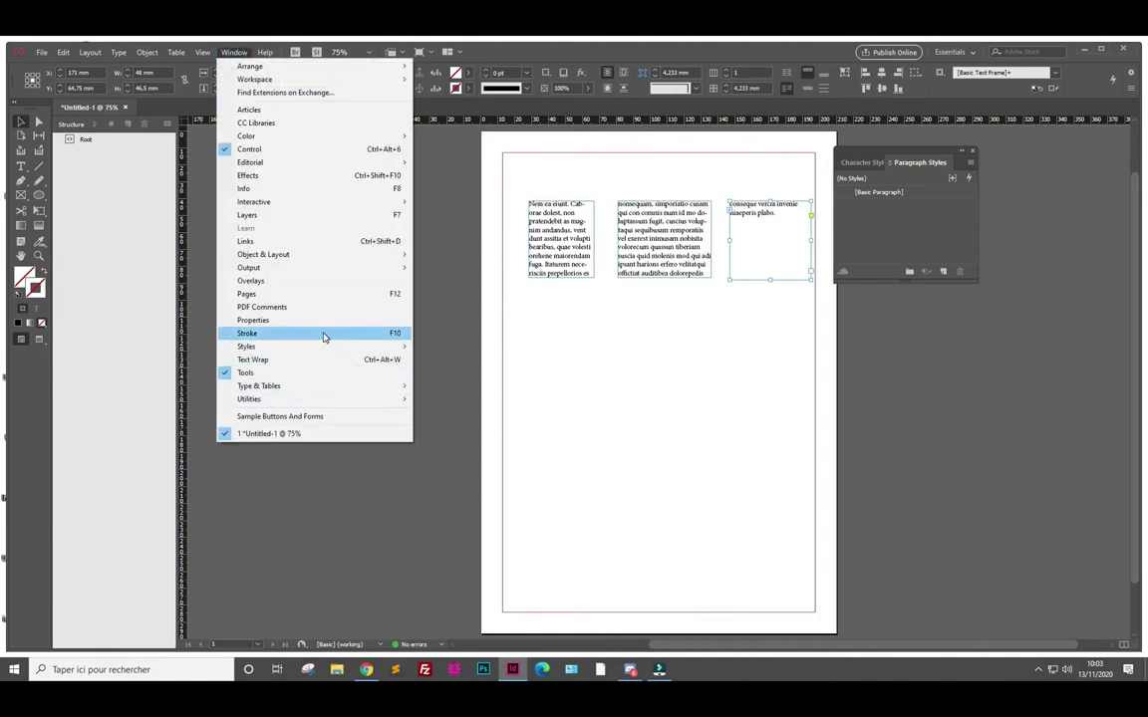
pyautogui.click(232, 51)
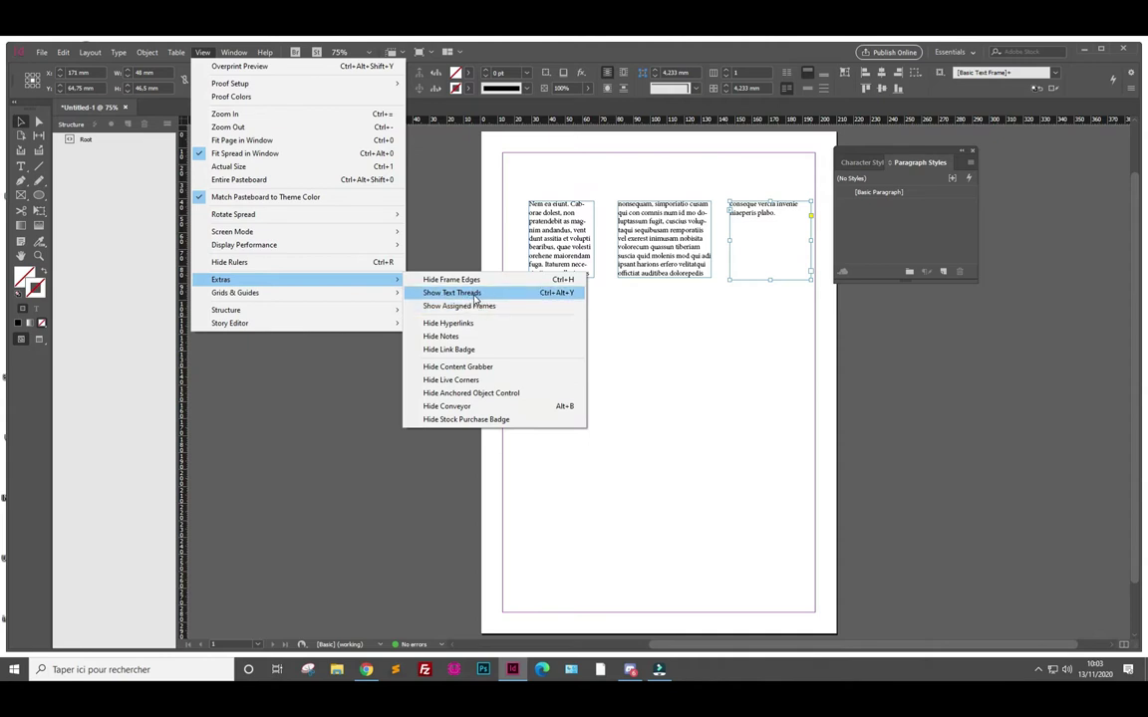
pyautogui.click(475, 295)
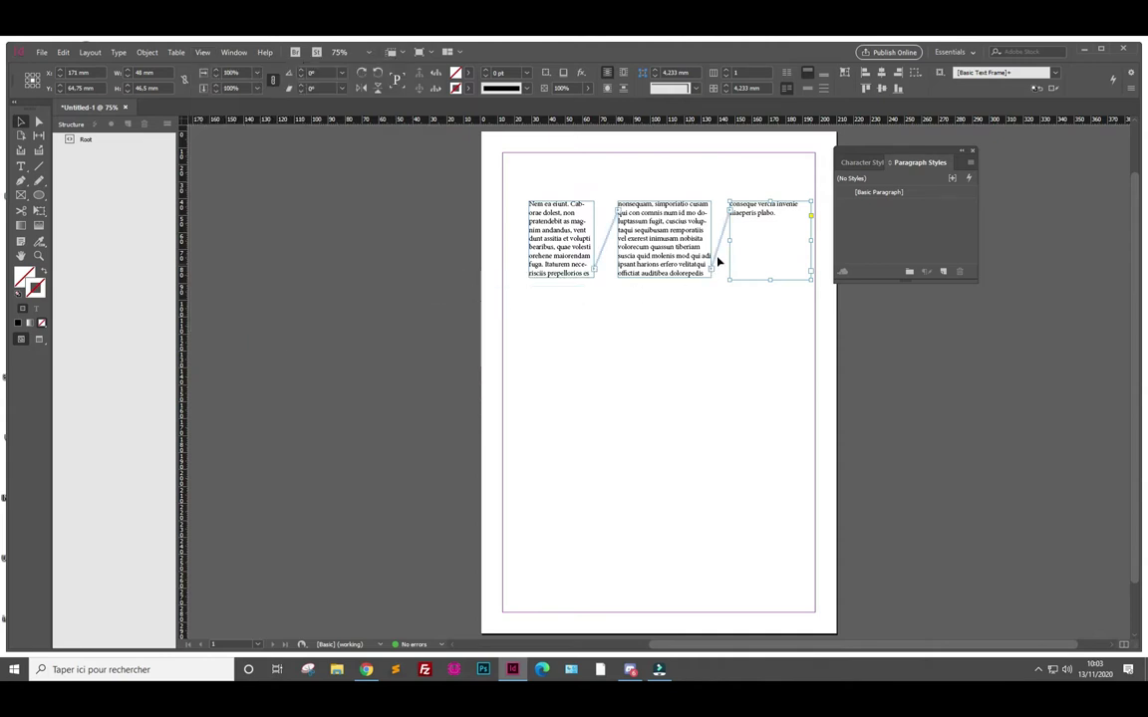
pyautogui.scroll(2, 754, 228)
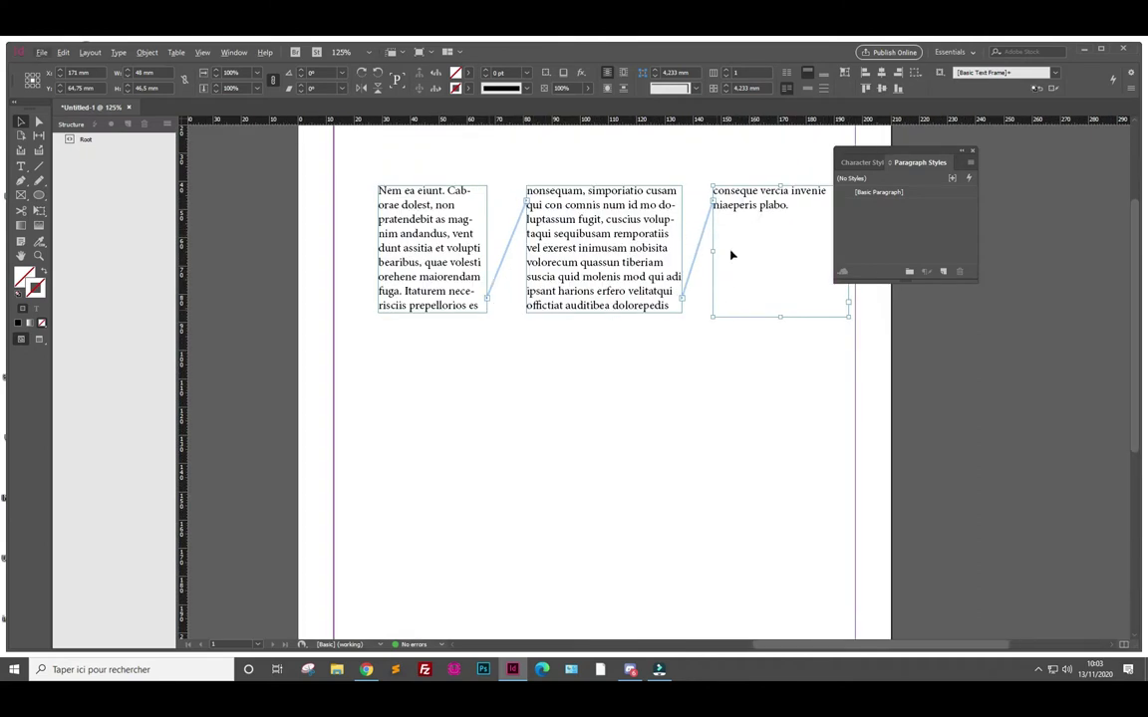
pyautogui.moveTo(739, 204)
pyautogui.mouseDown()
pyautogui.moveTo(466, 394)
pyautogui.moveTo(247, 287)
pyautogui.mouseUp()
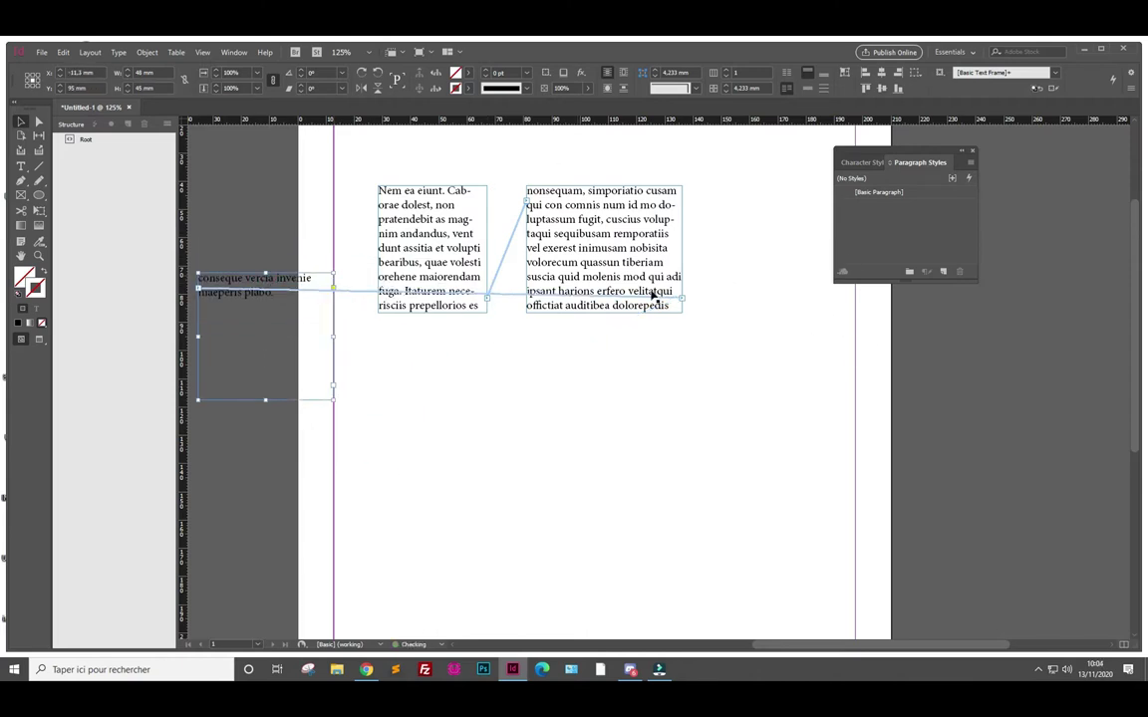
pyautogui.moveTo(284, 281); pyautogui.dragTo(781, 199)
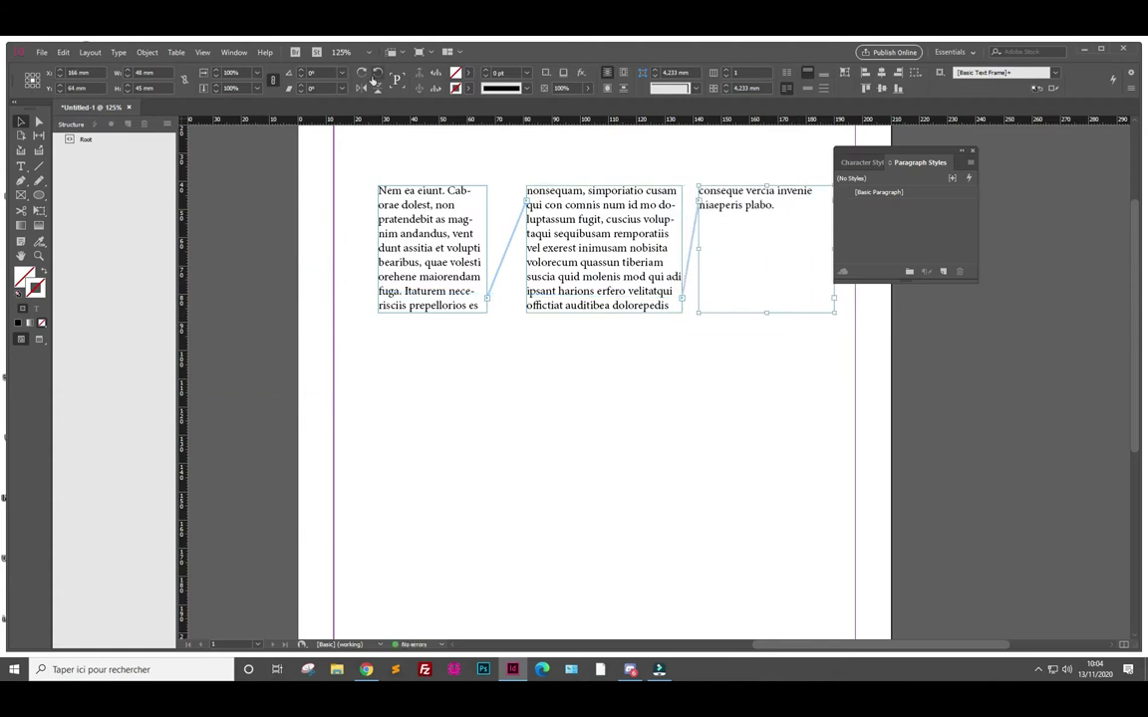
pyautogui.click(210, 55)
pyautogui.press('Escape')
pyautogui.click(458, 255)
# Delete the old frames and draw two tall text frames plus a smaller third one
pyautogui.moveTo(376, 172); pyautogui.dragTo(731, 344)
pyautogui.press('Delete')
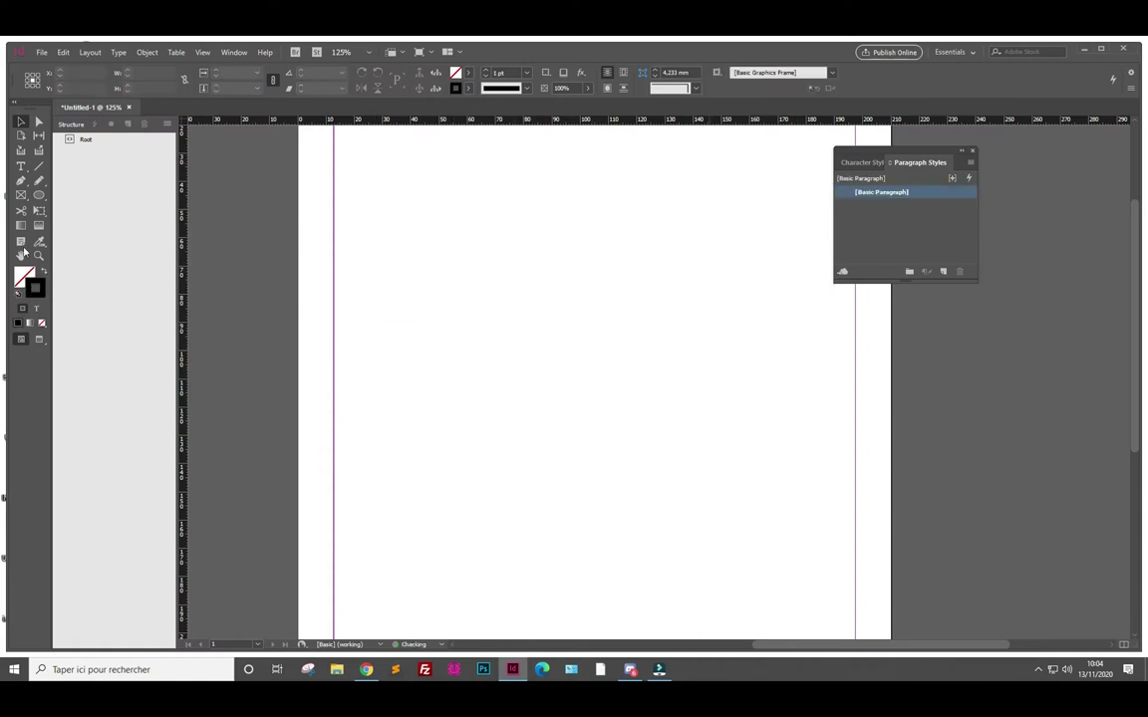
pyautogui.click(21, 167)
pyautogui.moveTo(367, 183); pyautogui.dragTo(531, 491)
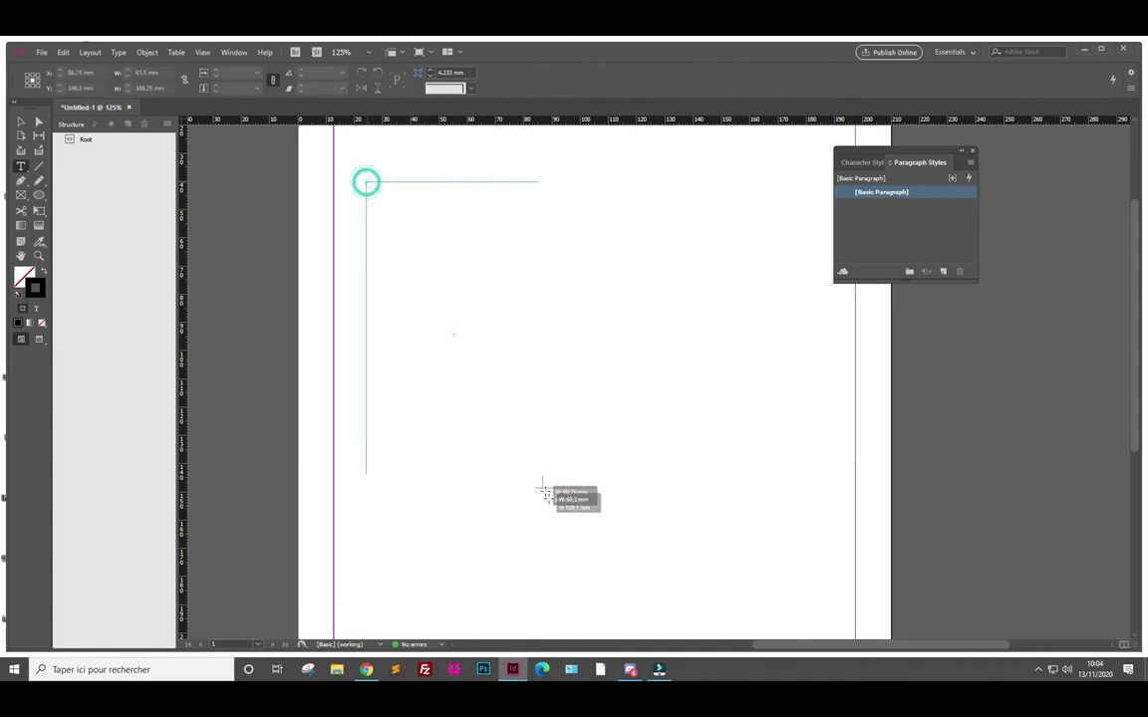
pyautogui.moveTo(541, 182); pyautogui.dragTo(675, 488)
pyautogui.moveTo(708, 316); pyautogui.dragTo(806, 470)
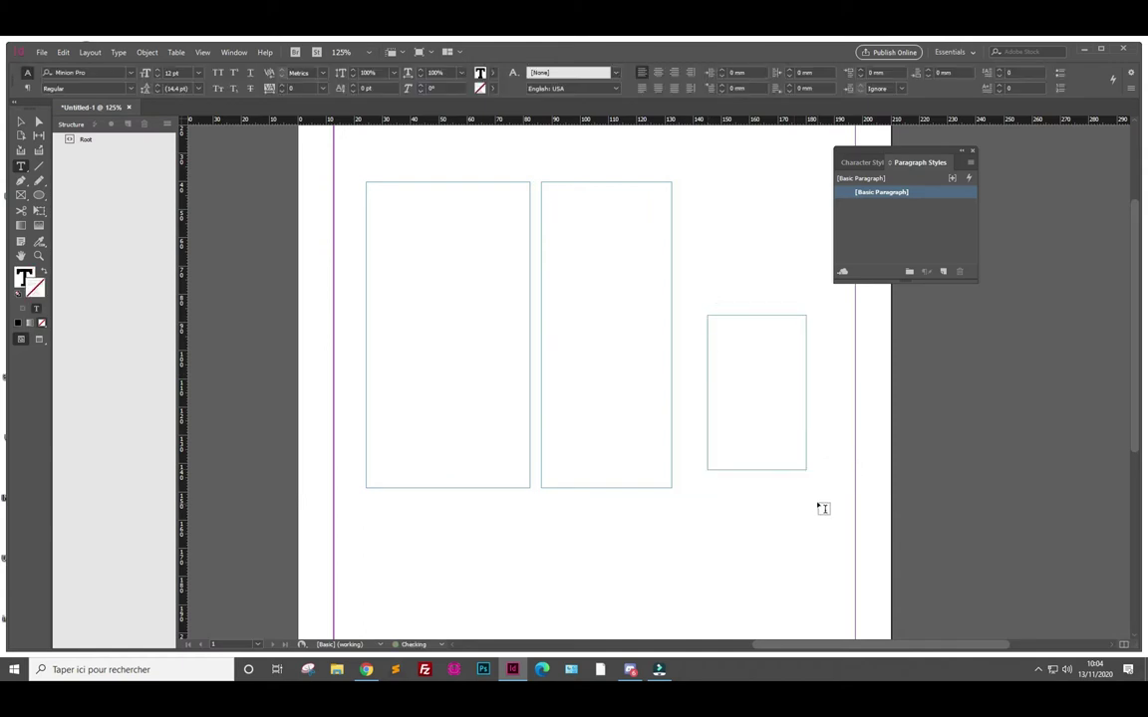
# Thread the first new frame into the second, and the second into the third
pyautogui.click(433, 195)
pyautogui.press('Escape')
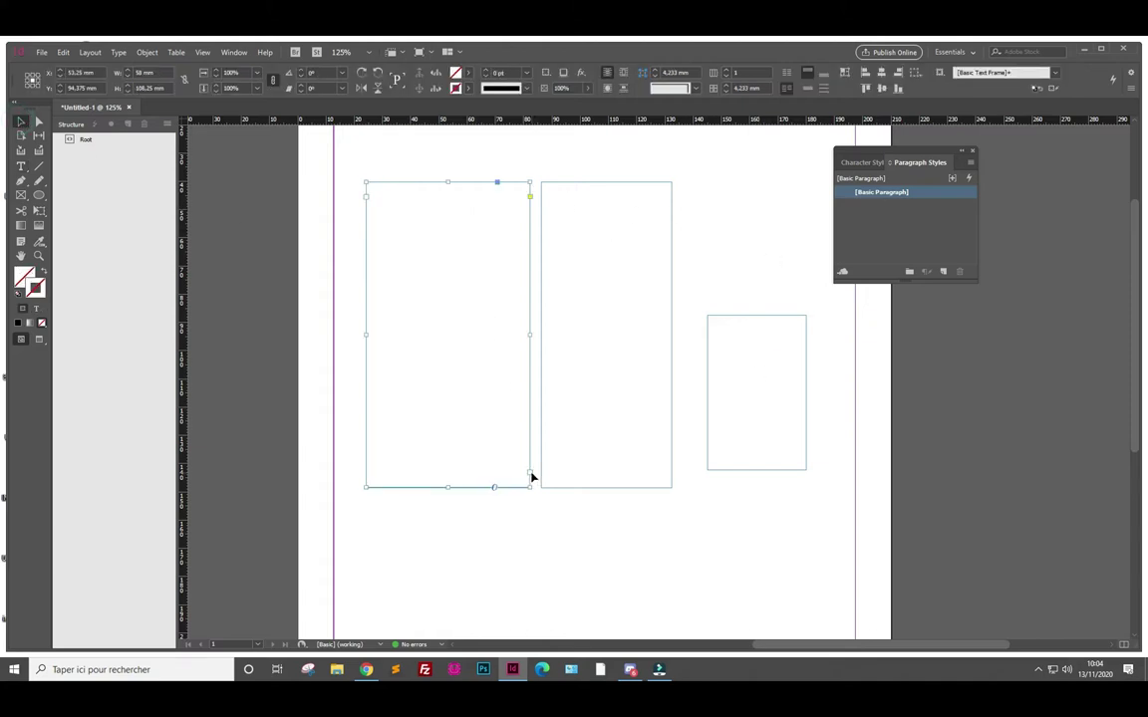
pyautogui.click(529, 475)
pyautogui.click(606, 287)
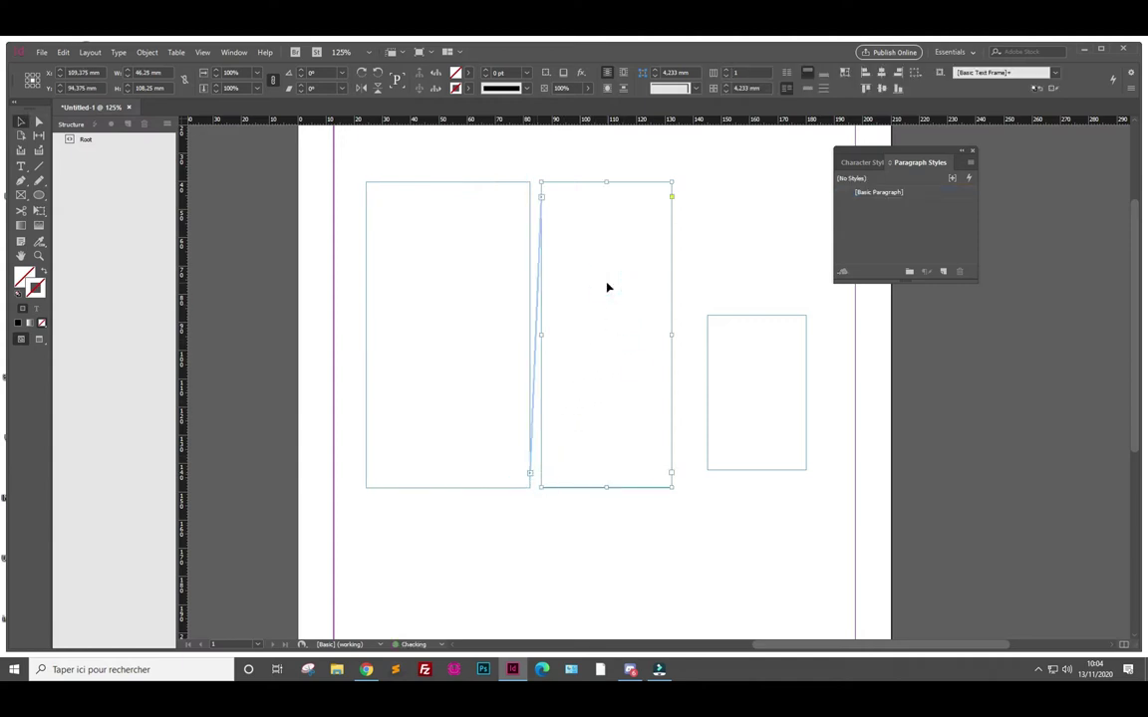
pyautogui.click(671, 474)
pyautogui.click(753, 389)
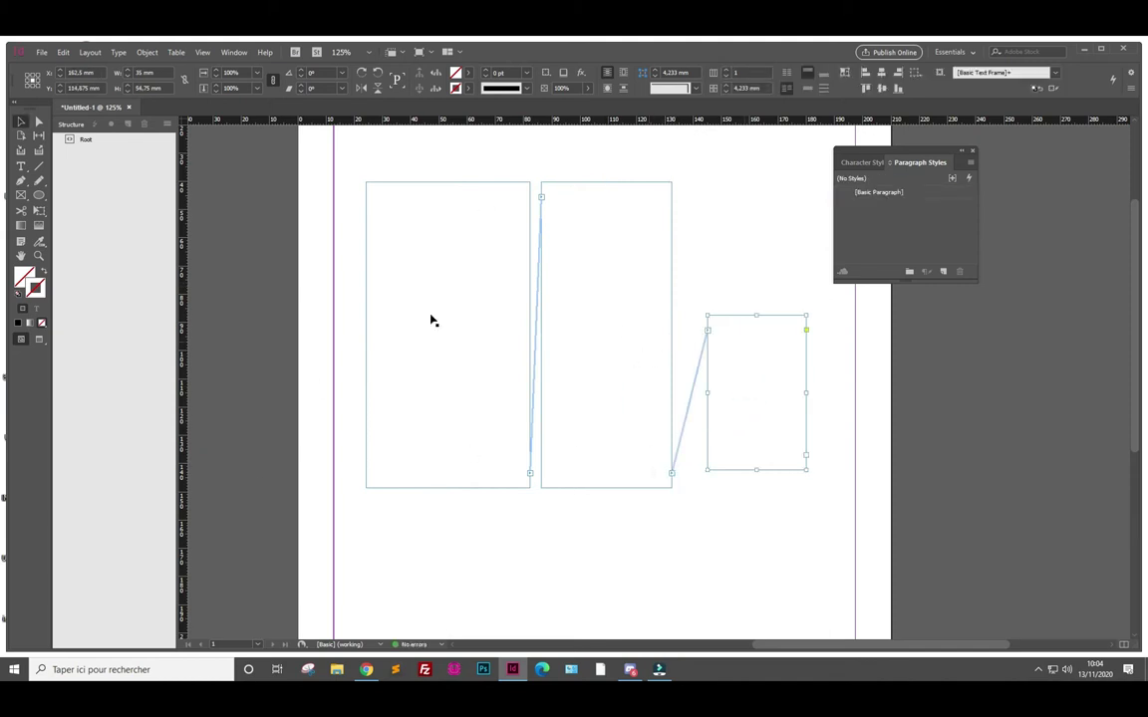
pyautogui.click(20, 165)
# Fill the threaded frames with placeholder text and delete a few words in the middle frame
pyautogui.click(422, 210)
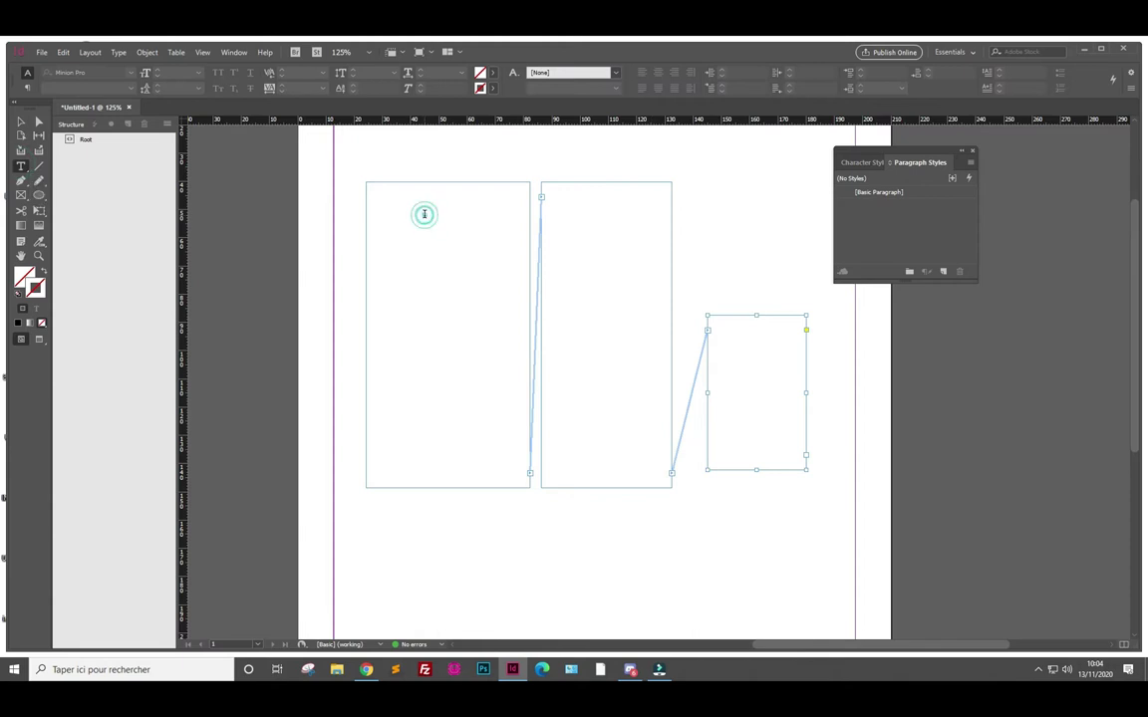
pyautogui.rightClick(424, 208)
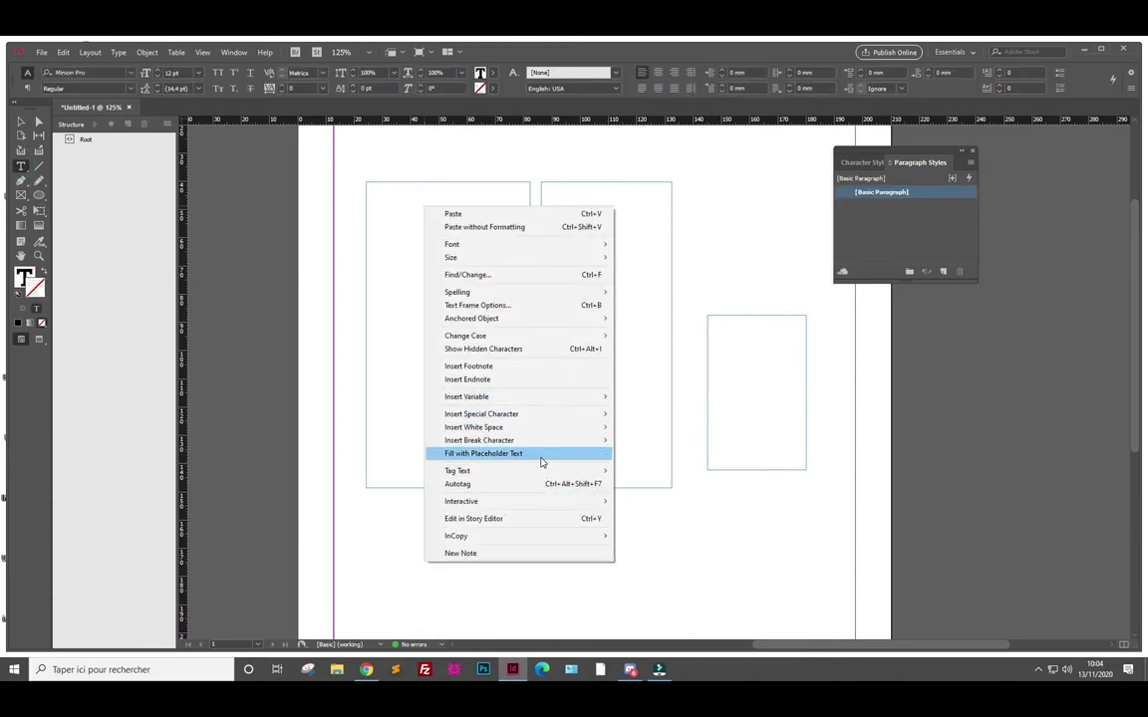
pyautogui.click(510, 454)
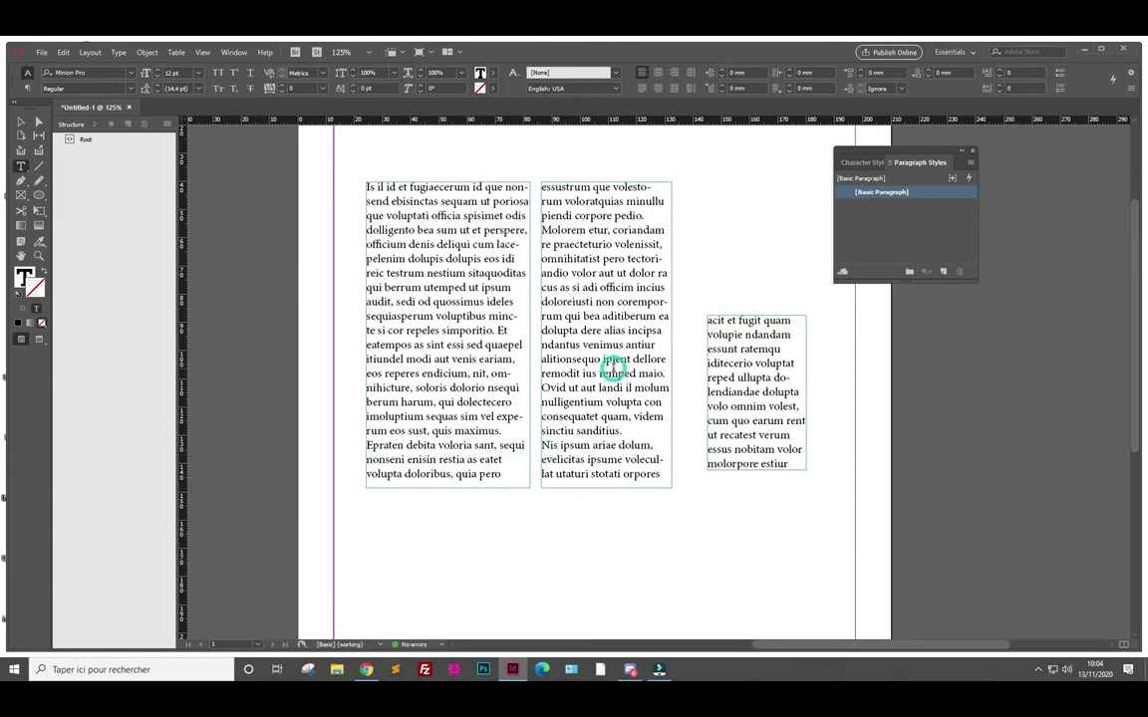
pyautogui.moveTo(617, 361); pyautogui.dragTo(625, 373)
pyautogui.press('BackSpace')
pyautogui.press('BackSpace')
pyautogui.press('BackSpace')
pyautogui.press('BackSpace')
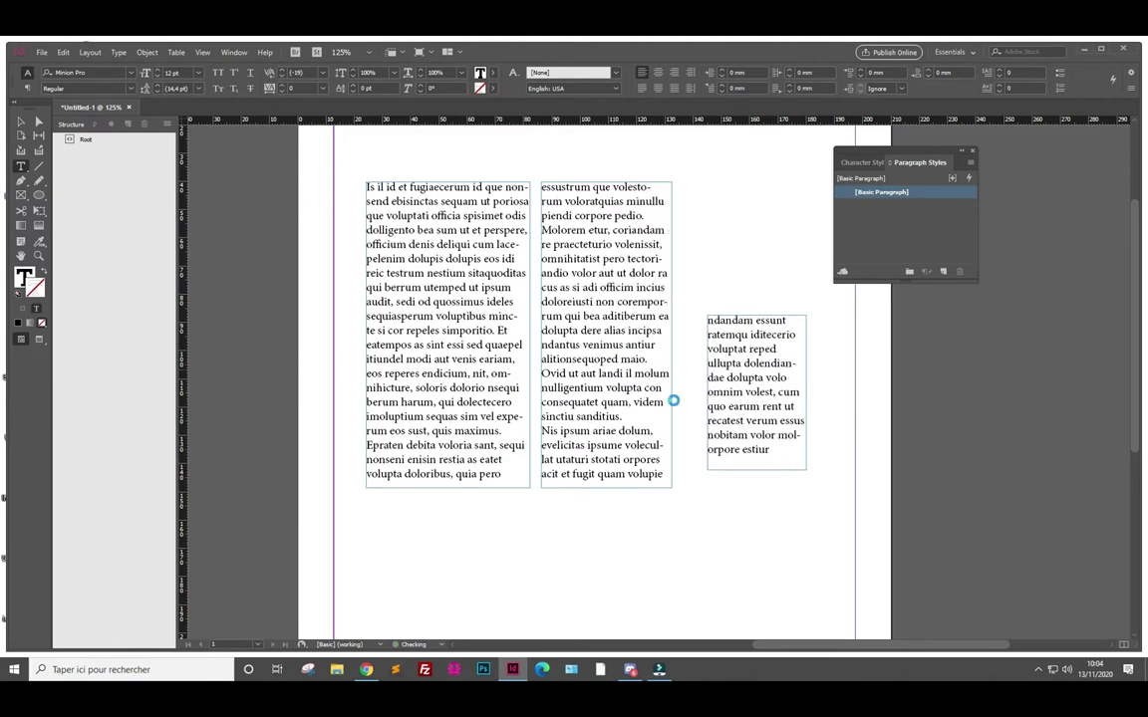
pyautogui.press('BackSpace')
pyautogui.press('BackSpace')
pyautogui.press('BackSpace')
pyautogui.press('BackSpace')
pyautogui.press('BackSpace')
pyautogui.press('BackSpace')
pyautogui.press('BackSpace')
pyautogui.press('BackSpace')
pyautogui.press('BackSpace')
pyautogui.press('BackSpace')
pyautogui.press('BackSpace')
pyautogui.press('BackSpace')
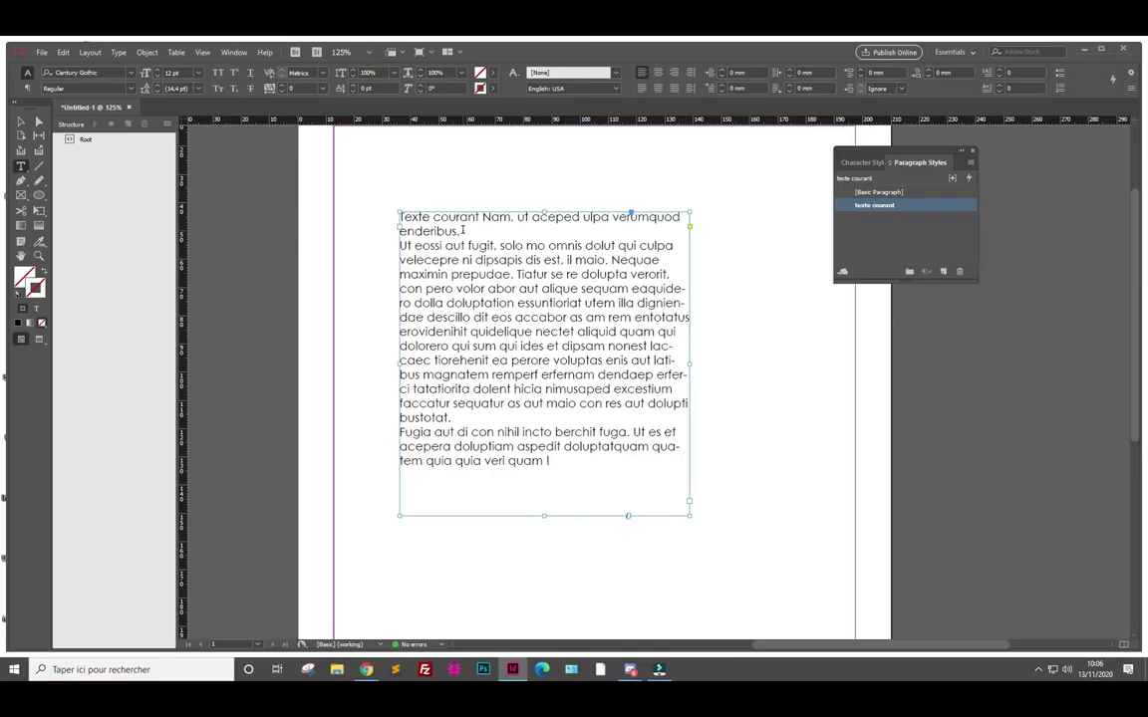
# Place the insertion point in the first line of the texte courant body text
pyautogui.click(483, 218)
# Break 'Texte courant Nam' into its own paragraph, cleaning up stray characters
pyautogui.click(512, 217)
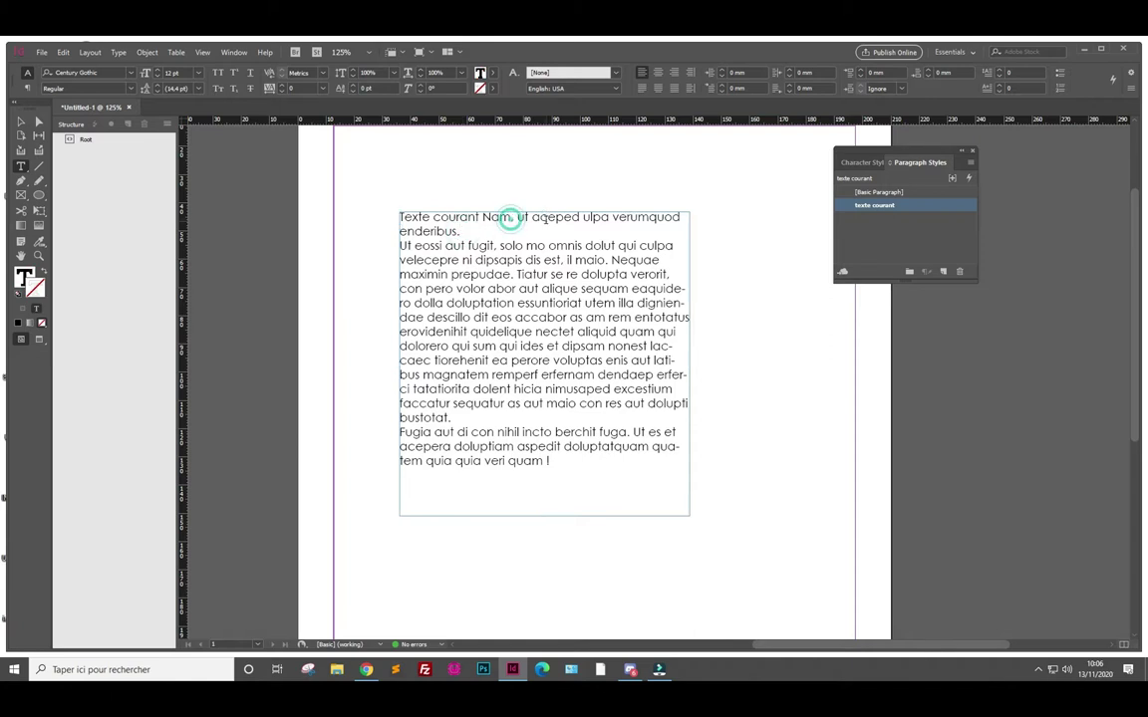
pyautogui.write('.')
pyautogui.press('Return')
pyautogui.press('Delete')
pyautogui.press('Delete')
pyautogui.press('Delete')
pyautogui.write('U')
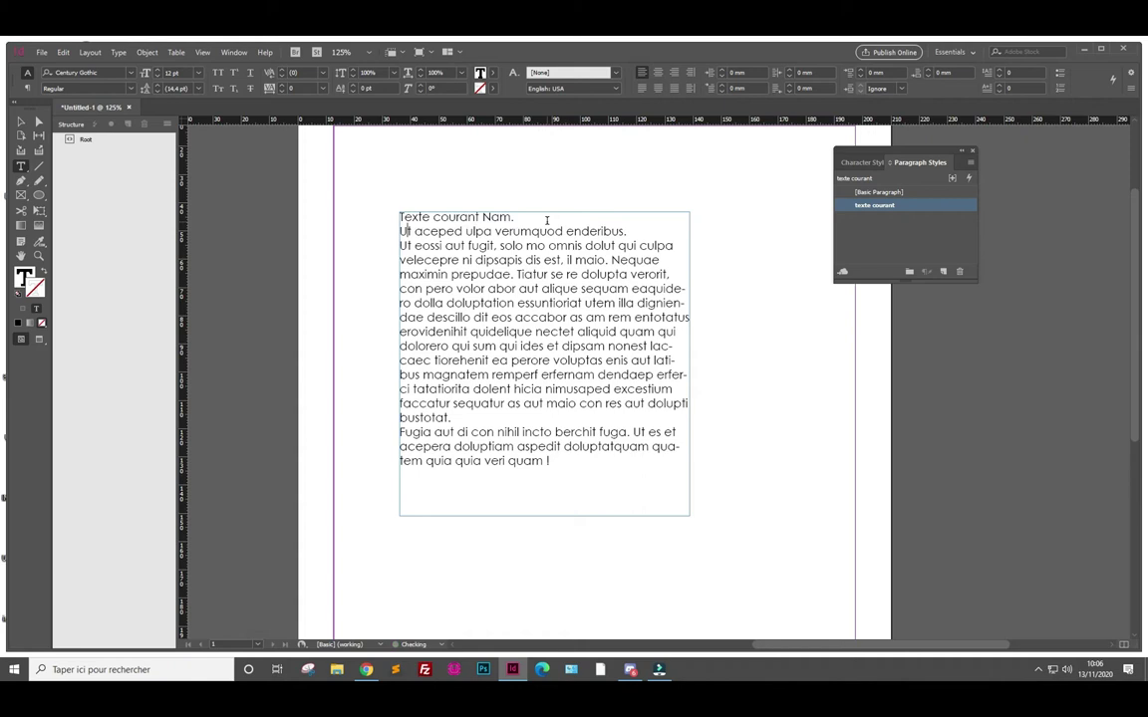
pyautogui.click(522, 216)
pyautogui.press('Delete')
pyautogui.press('BackSpace')
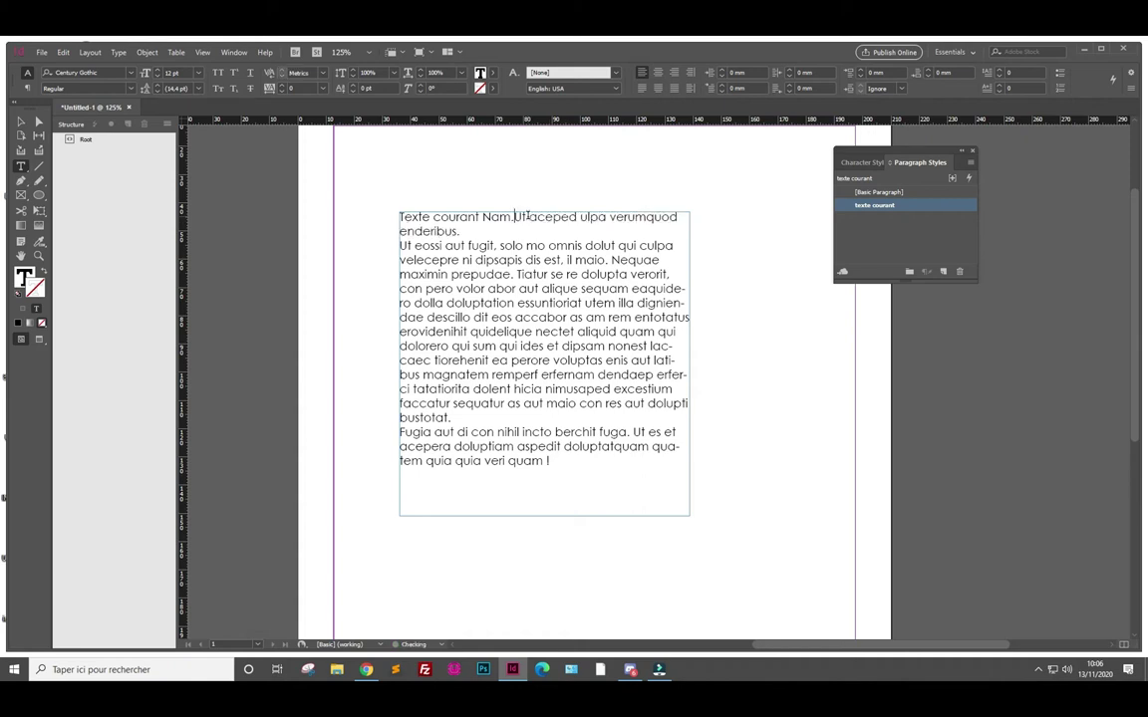
pyautogui.press('Return')
# Set the heading line to NOVA 20 pt and create a new paragraph style from it
pyautogui.moveTo(511, 216); pyautogui.dragTo(391, 225)
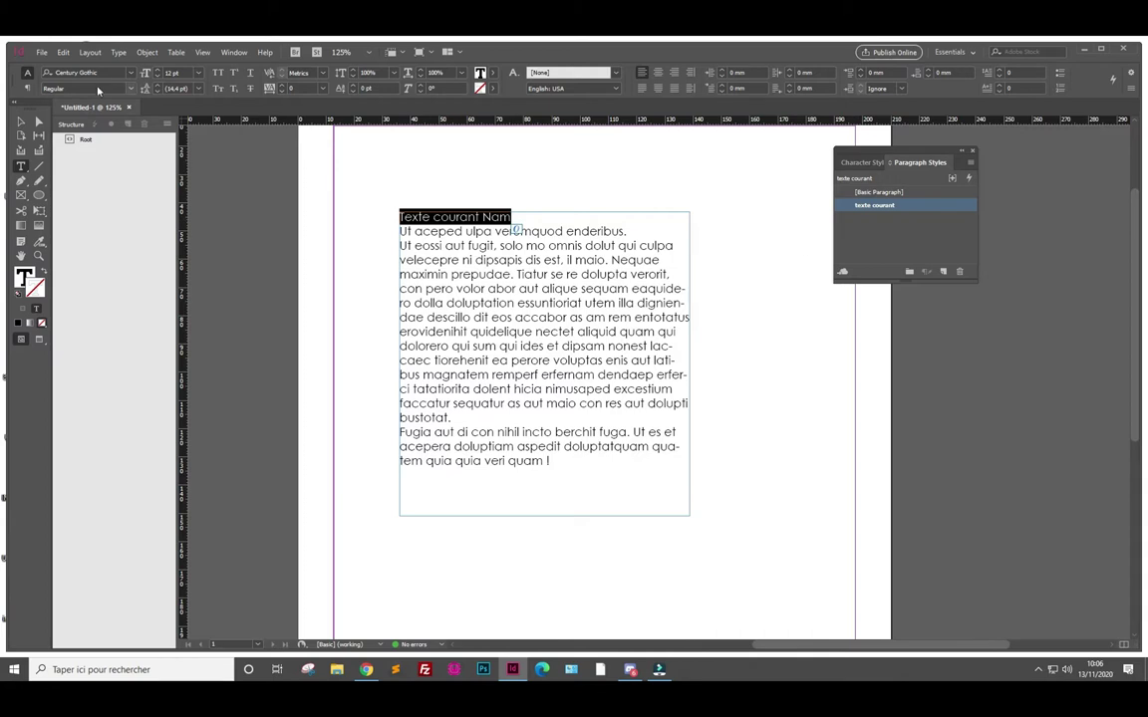
pyautogui.click(131, 74)
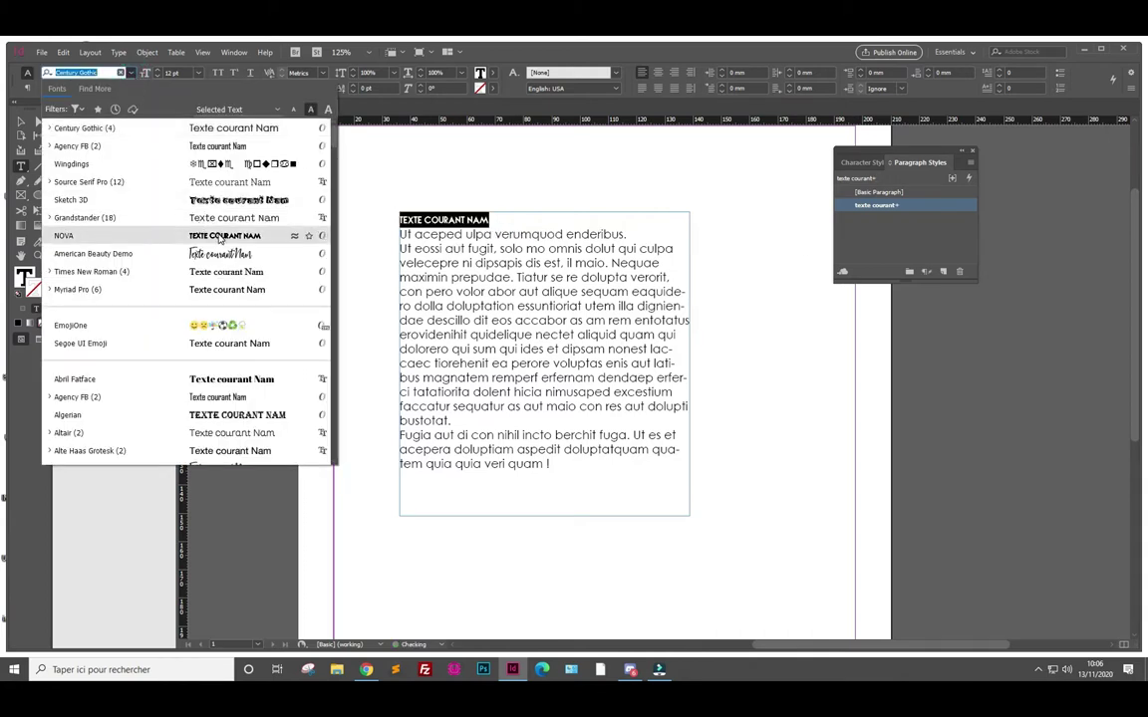
pyautogui.click(220, 236)
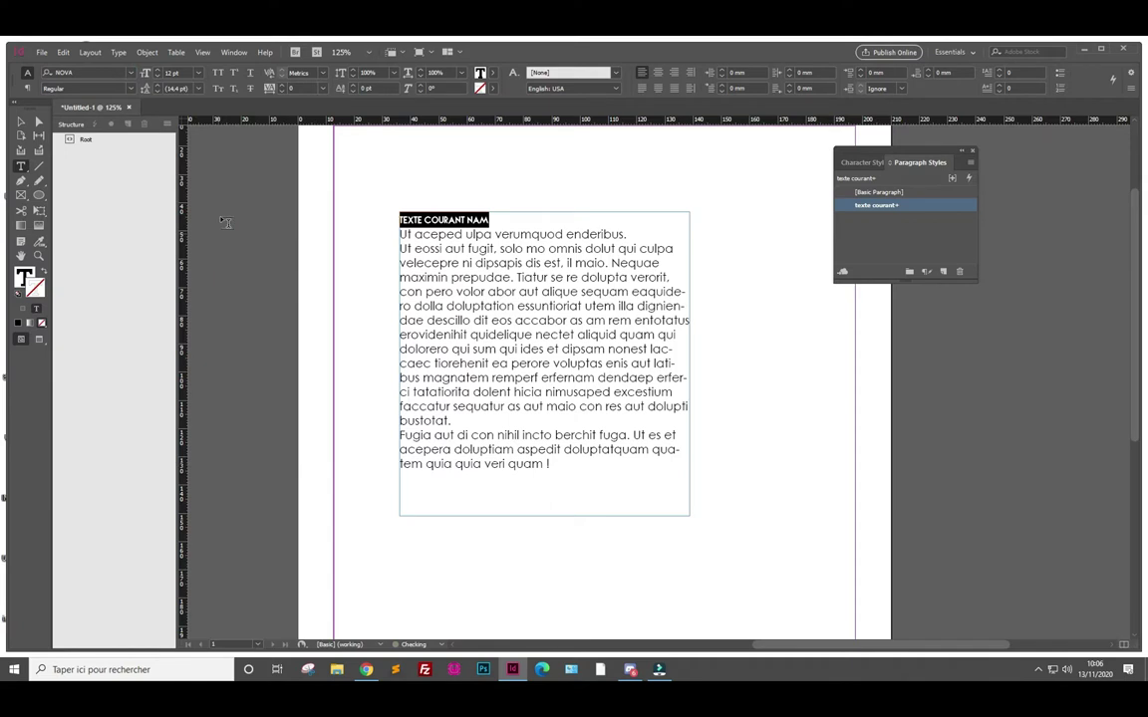
pyautogui.click(154, 72)
pyautogui.click(155, 73)
pyautogui.click(155, 73)
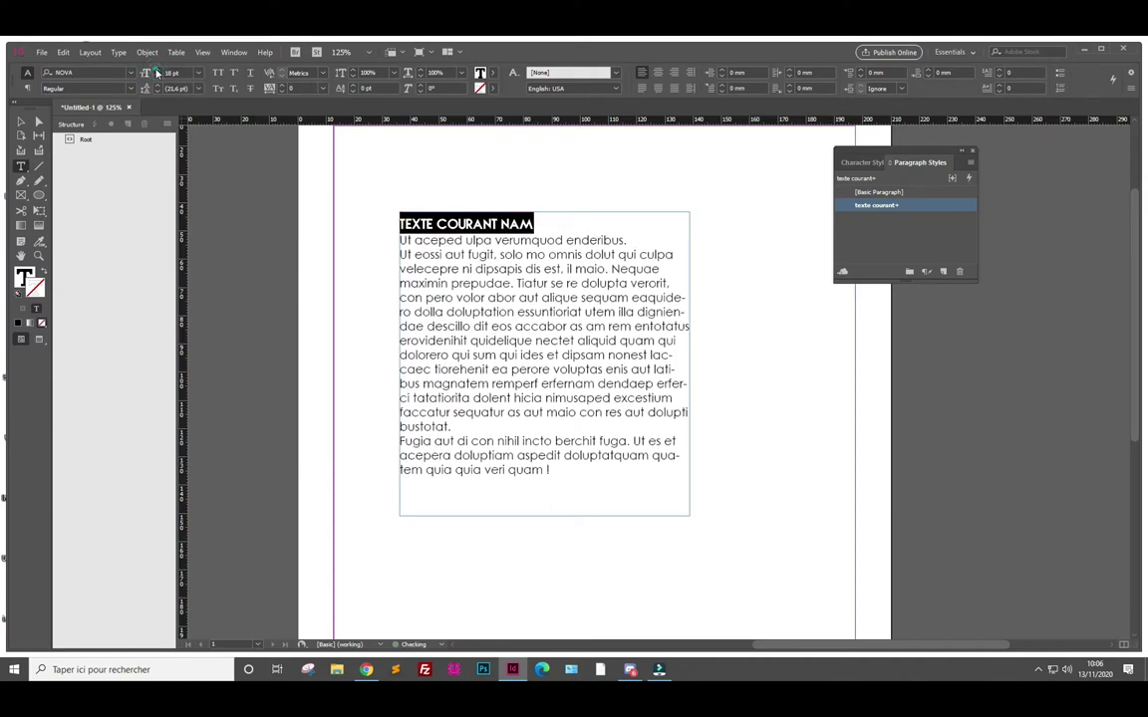
pyautogui.click(941, 272)
# Rename Paragraph Style 1 to 'Titre'
pyautogui.doubleClick(882, 217)
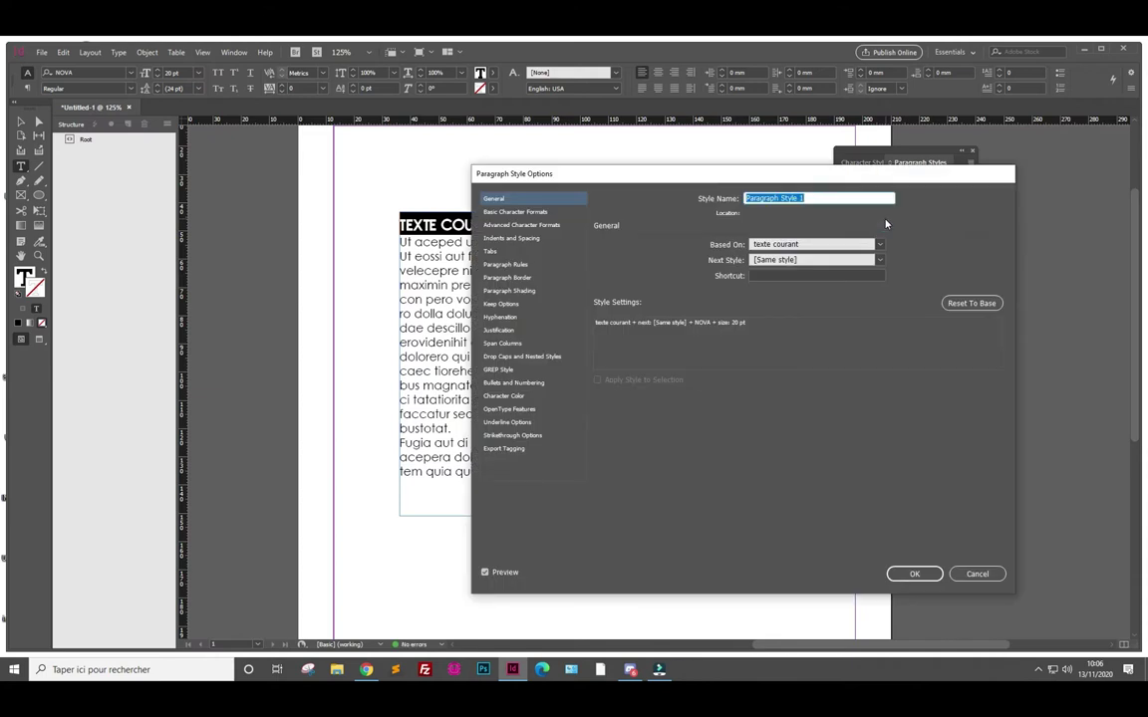
pyautogui.write('Tit')
pyautogui.click(917, 573)
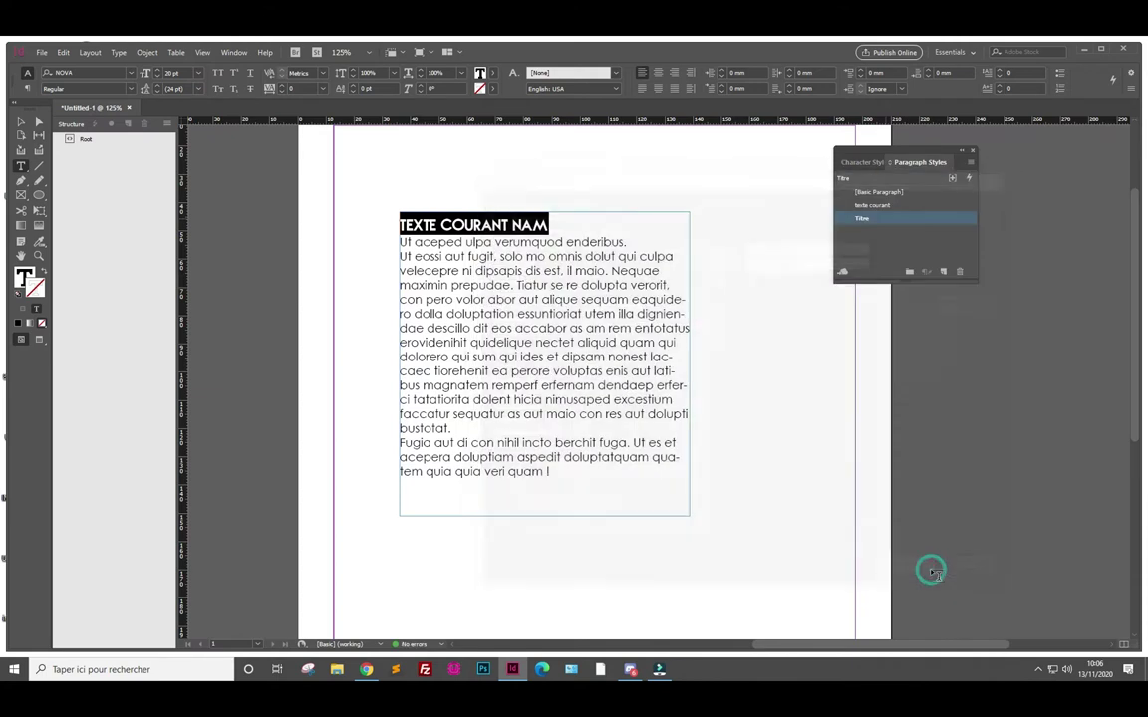
# Split 'Fugia aut' onto its own line and apply the Titre style to it
pyautogui.click(574, 289)
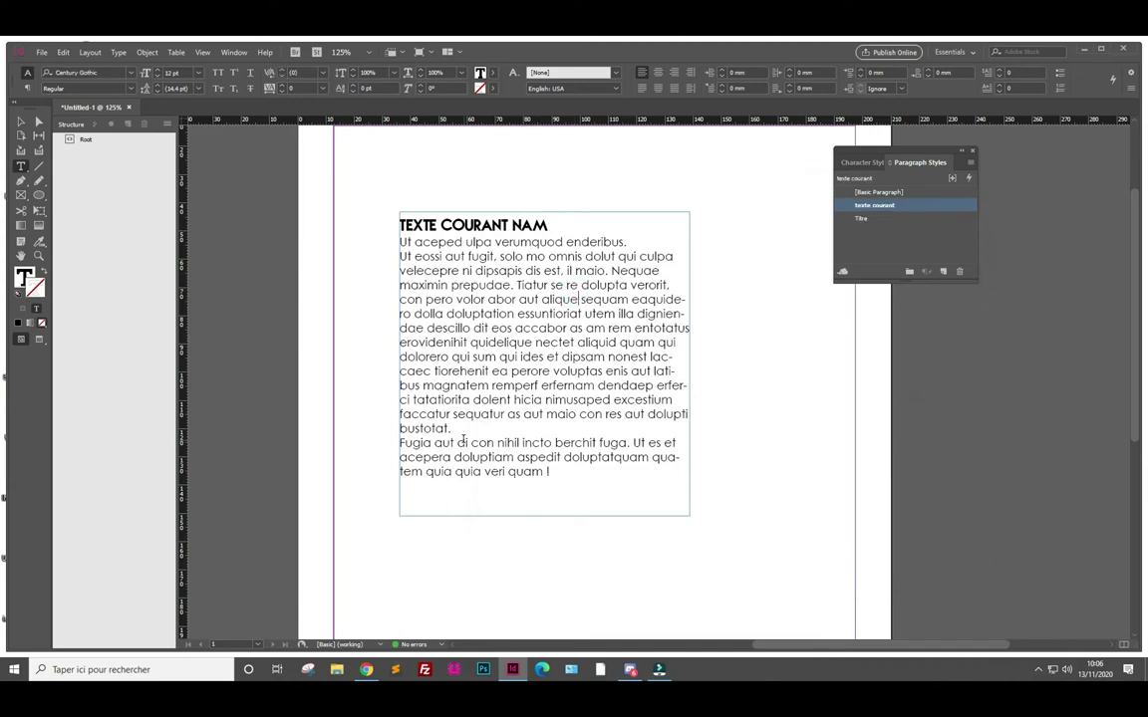
pyautogui.press('Return')
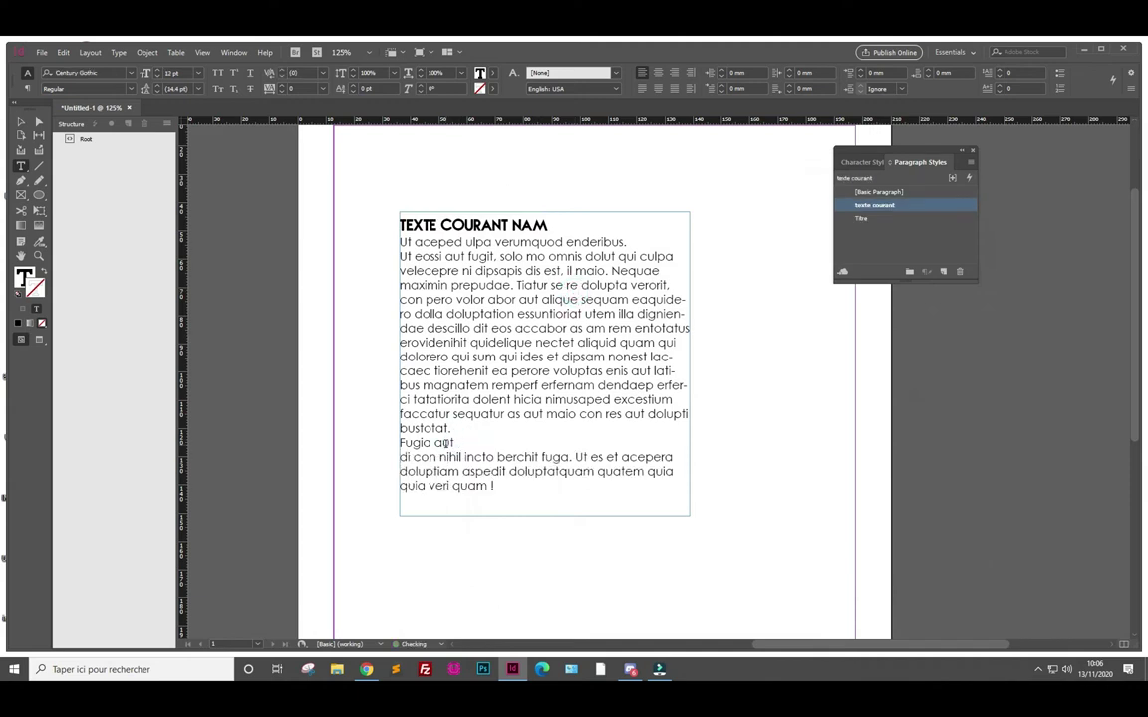
pyautogui.click(863, 218)
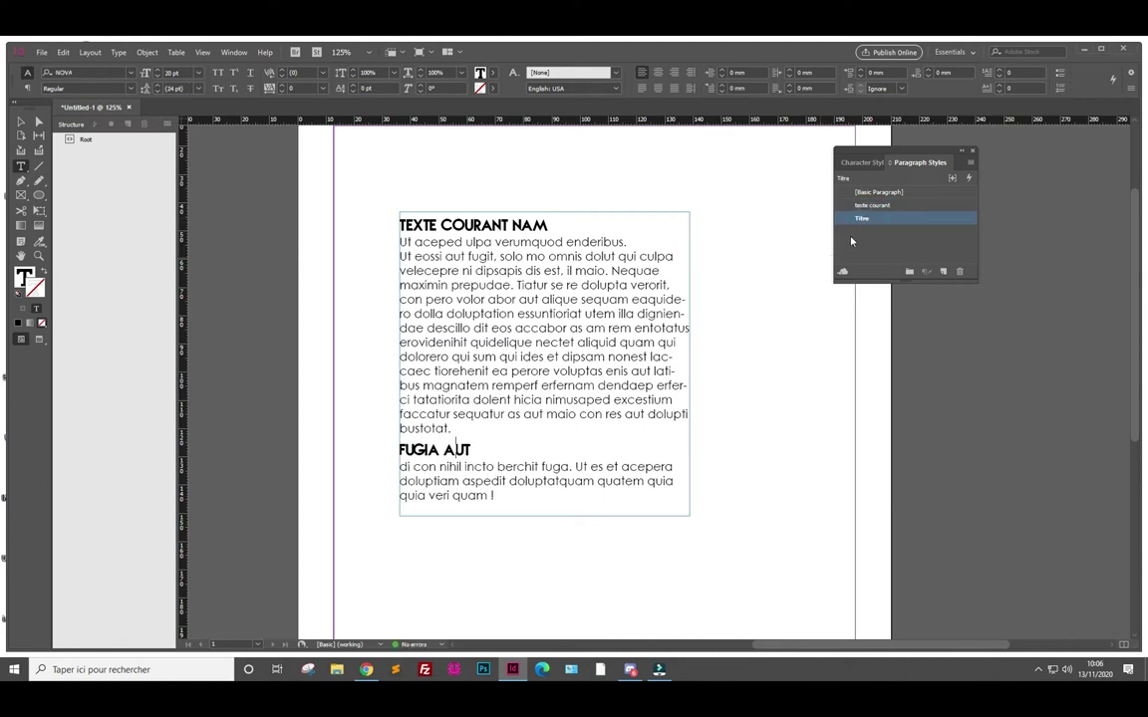
# Open texte courant's style options, try a red character colour, then cancel the changes
pyautogui.doubleClick(902, 204)
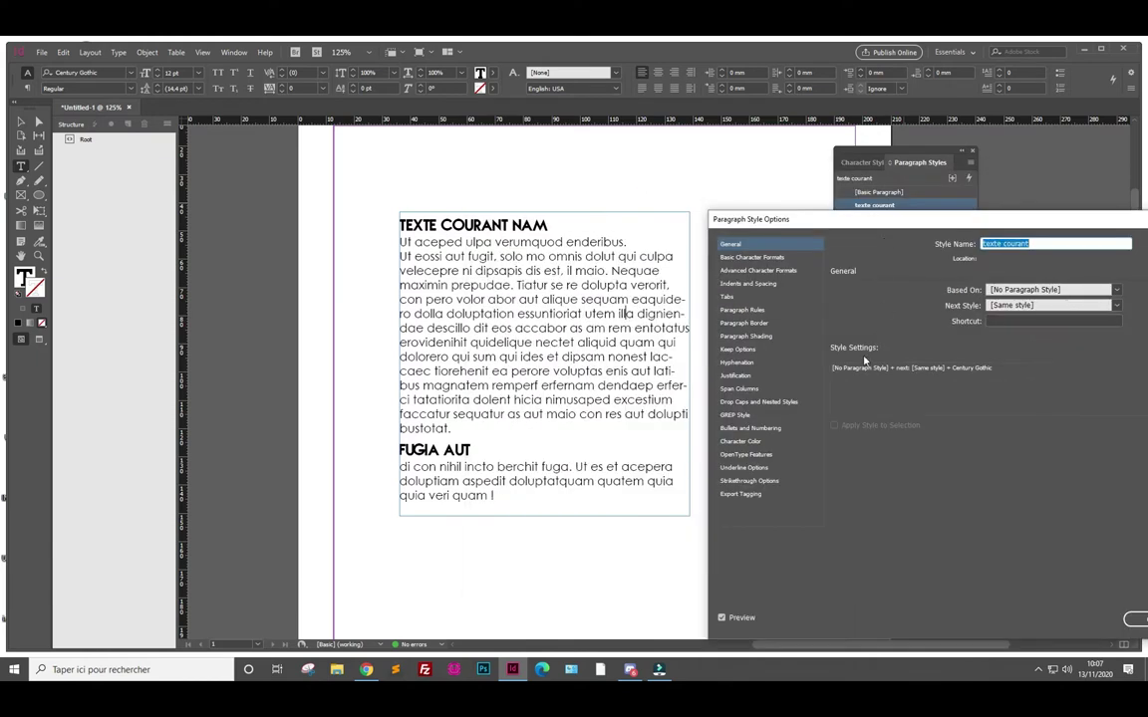
pyautogui.click(754, 442)
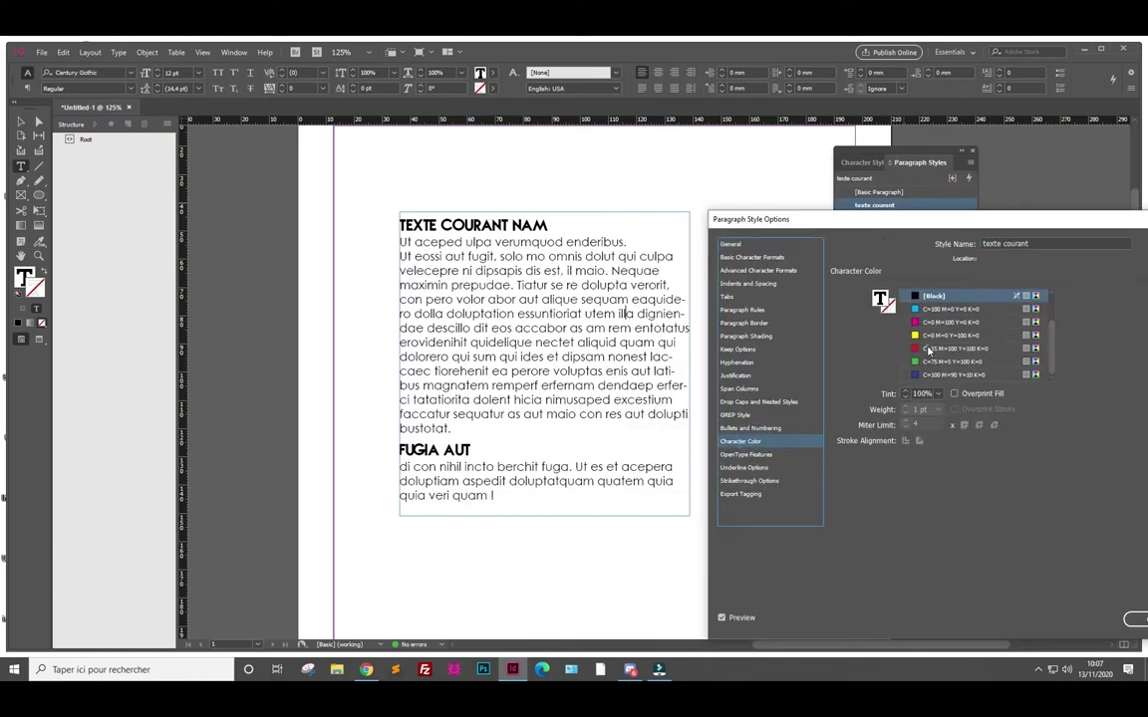
pyautogui.click(929, 349)
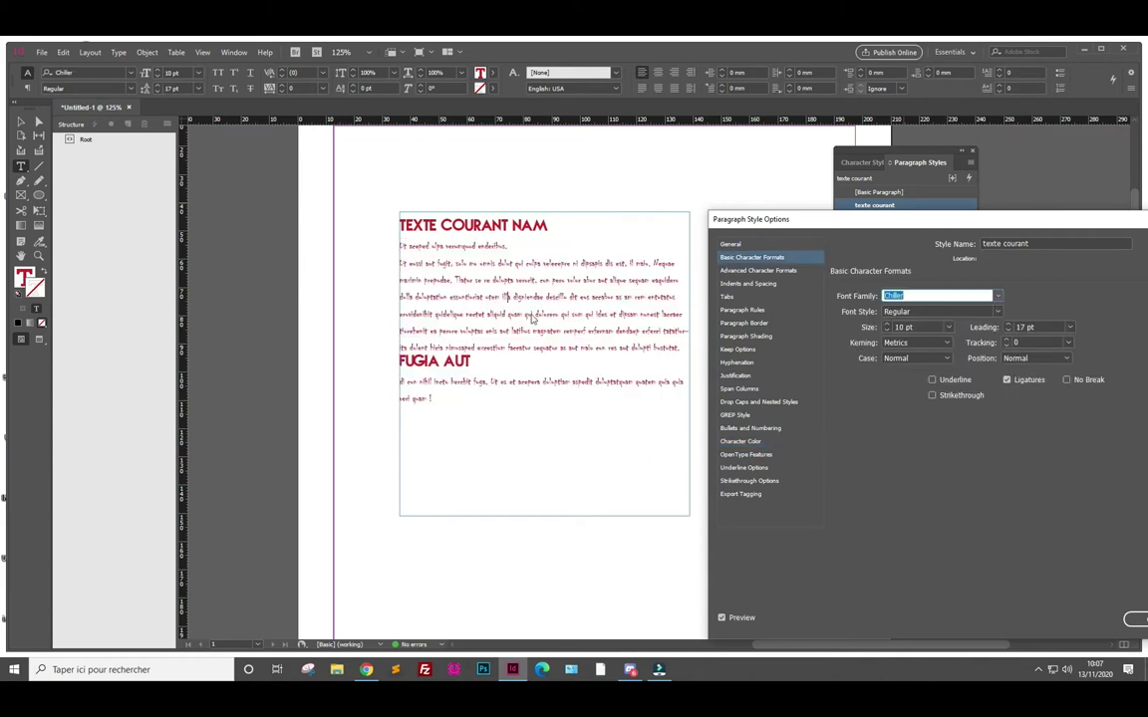
pyautogui.click(731, 244)
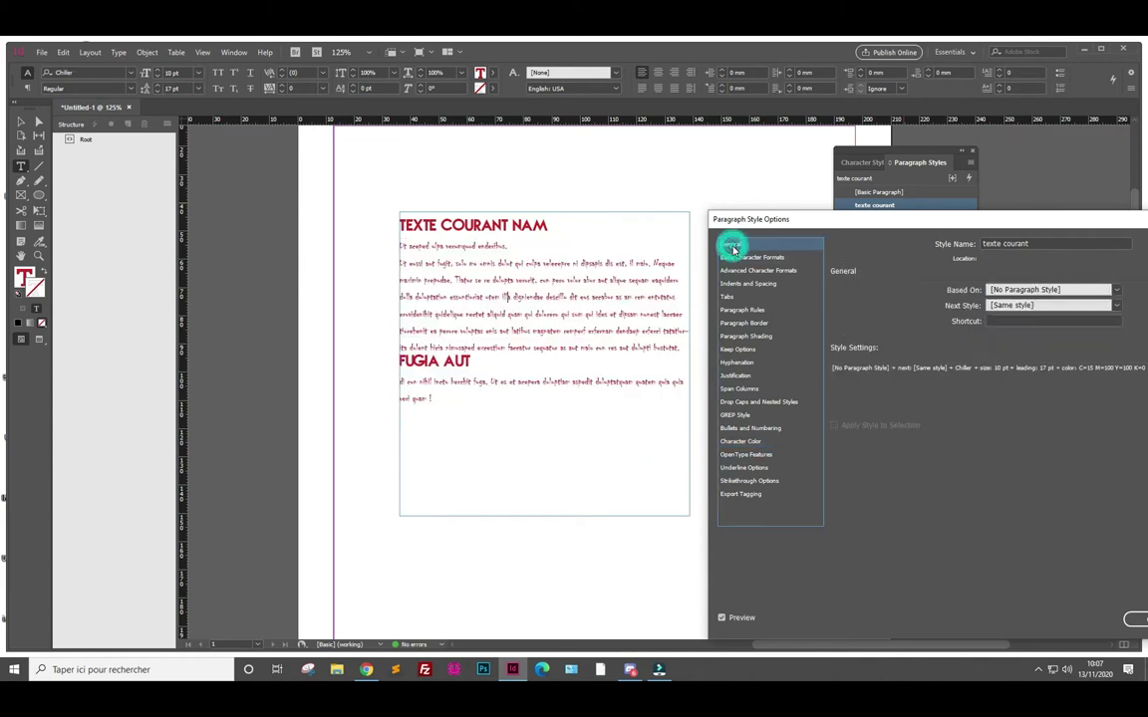
pyautogui.moveTo(1040, 221); pyautogui.dragTo(888, 232)
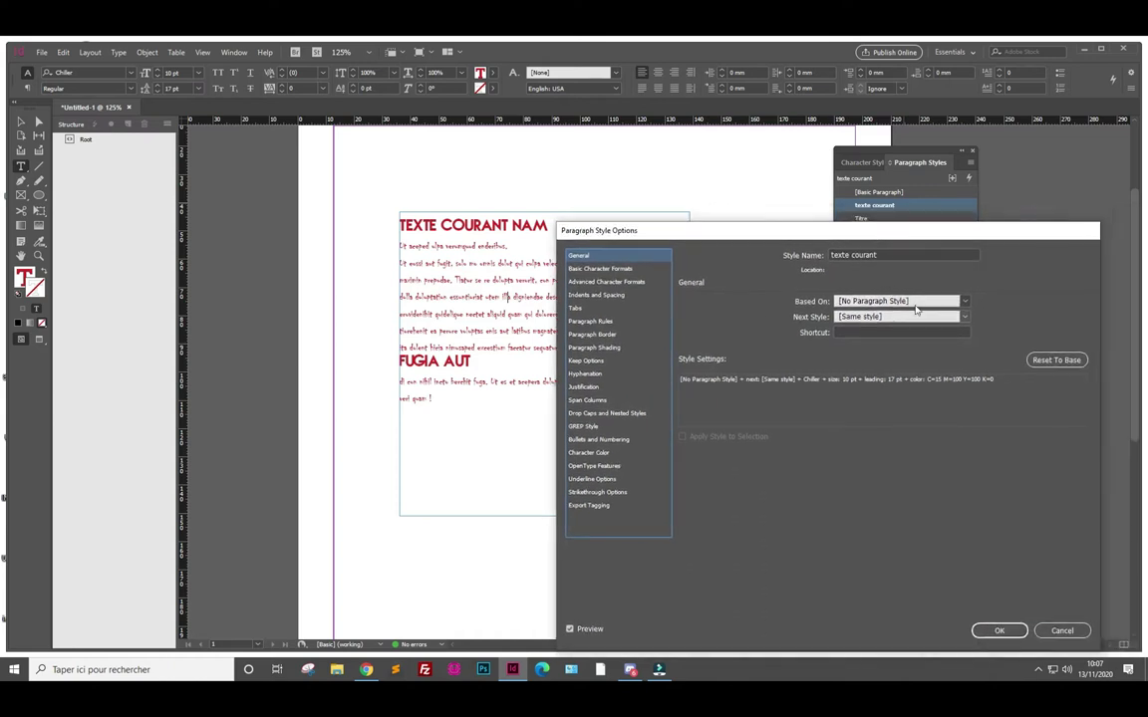
pyautogui.click(1062, 630)
# Set the Titre style's Based On to [No Paragraph Style]
pyautogui.click(889, 218)
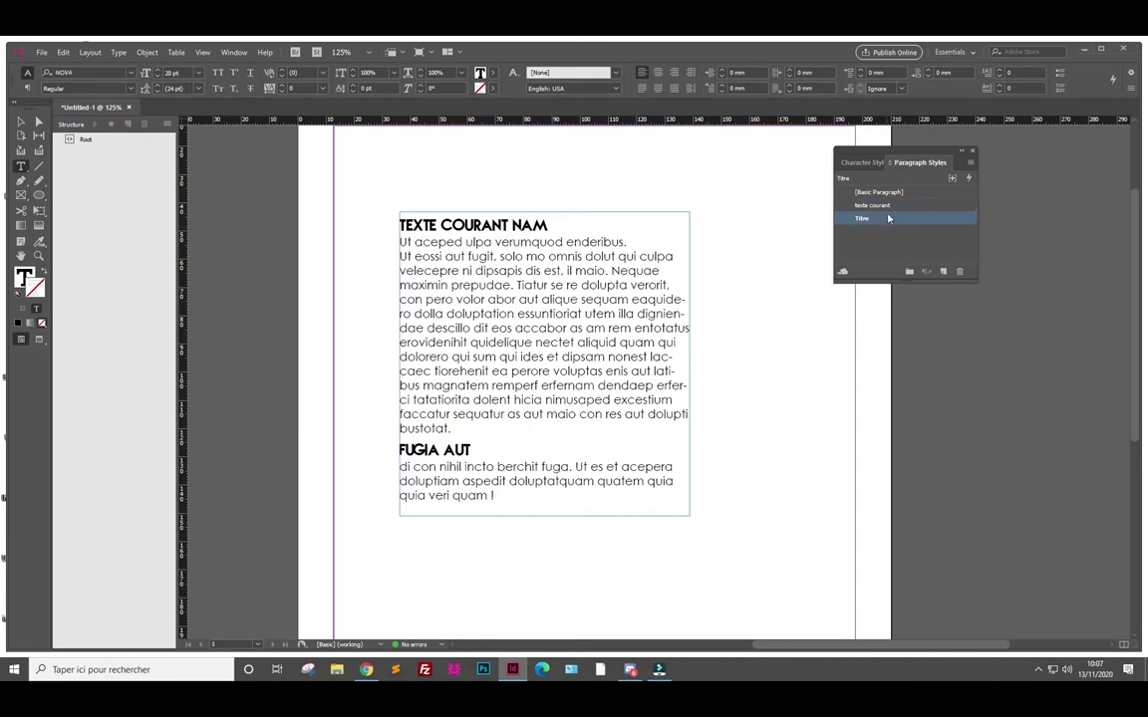
pyautogui.doubleClick(886, 220)
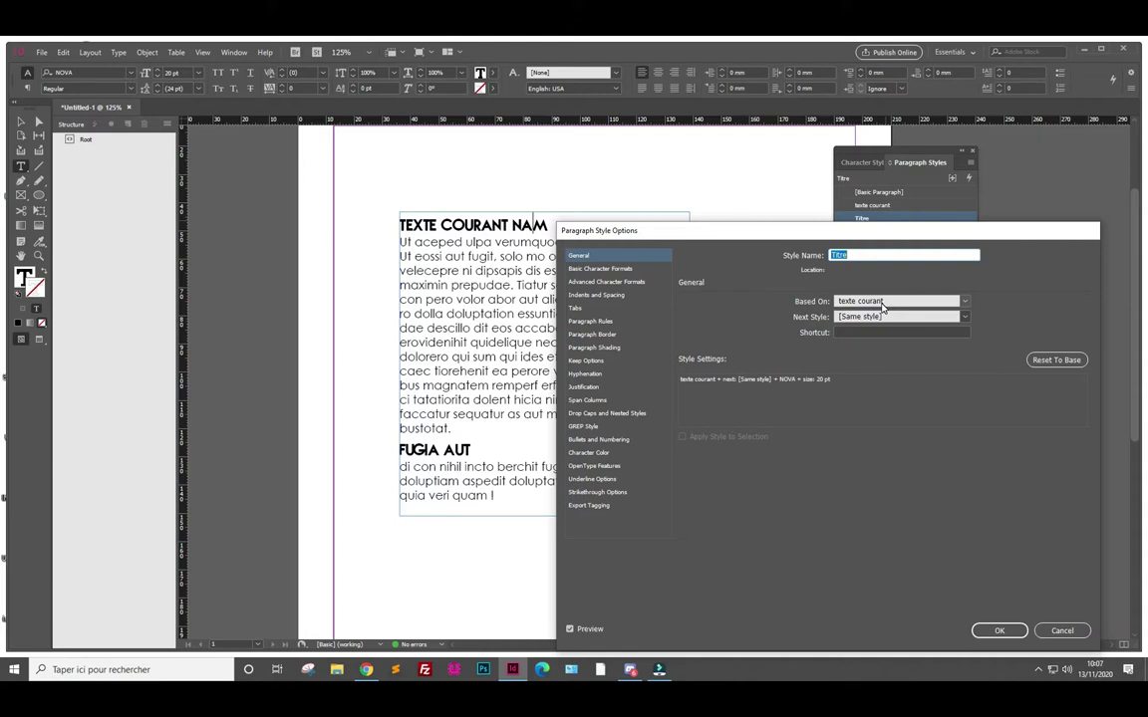
pyautogui.click(963, 301)
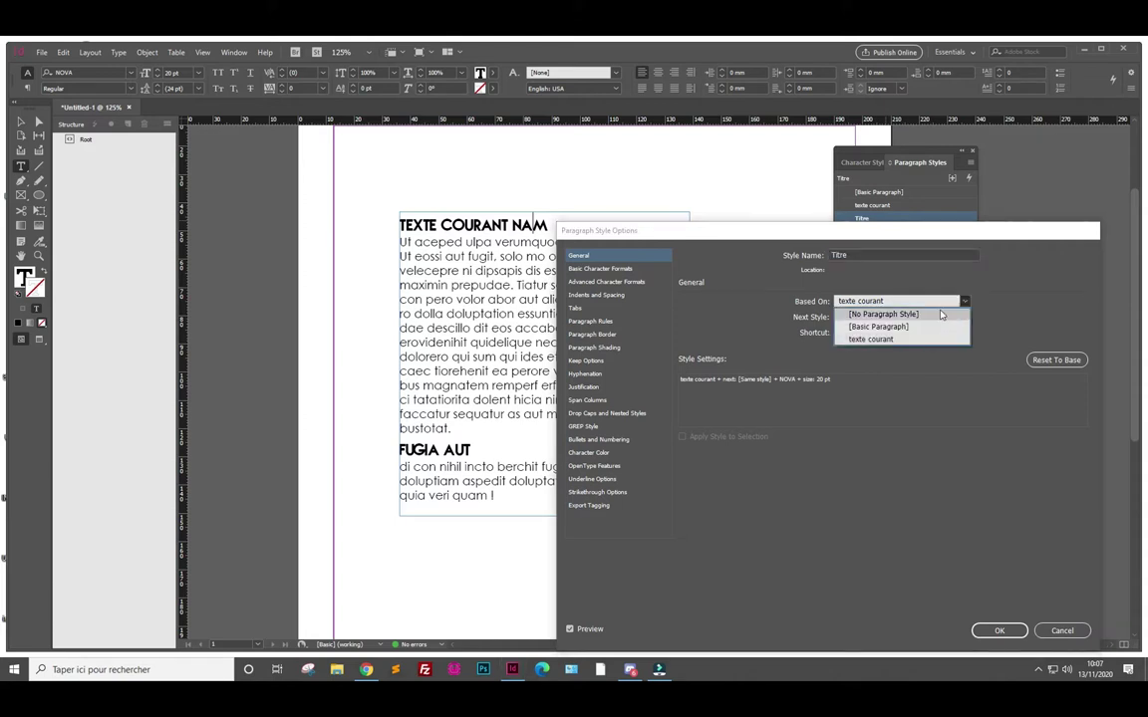
pyautogui.click(923, 315)
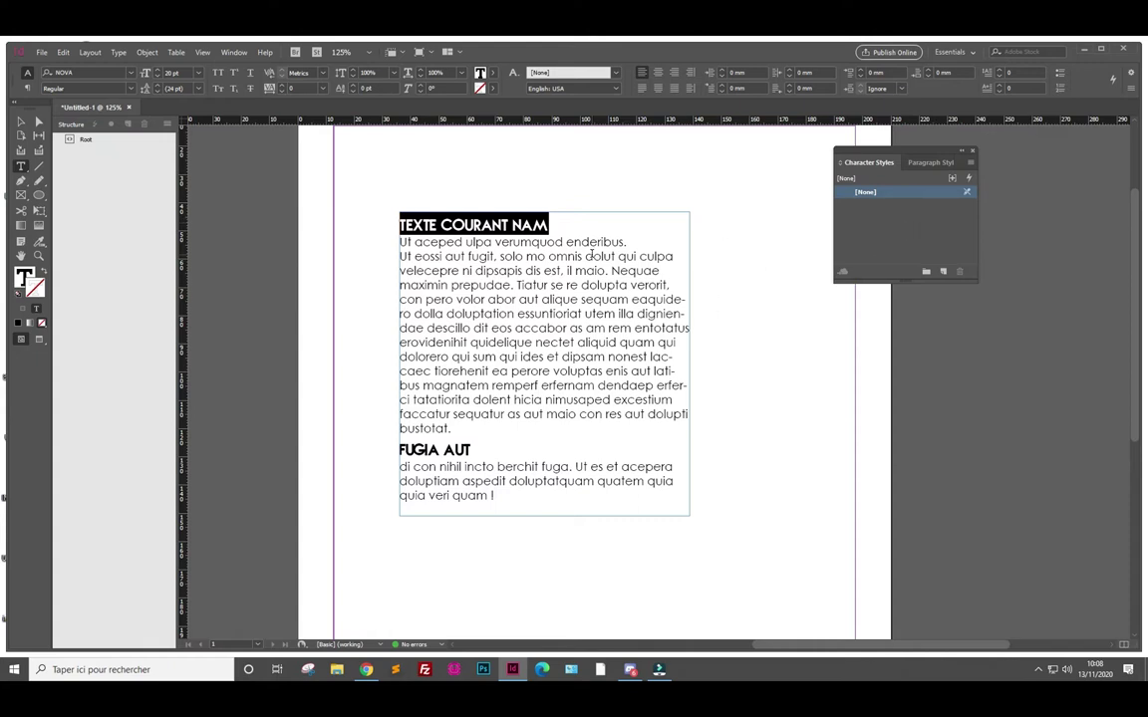
# Make the body word 'essuntioriat' bold
pyautogui.click(519, 284)
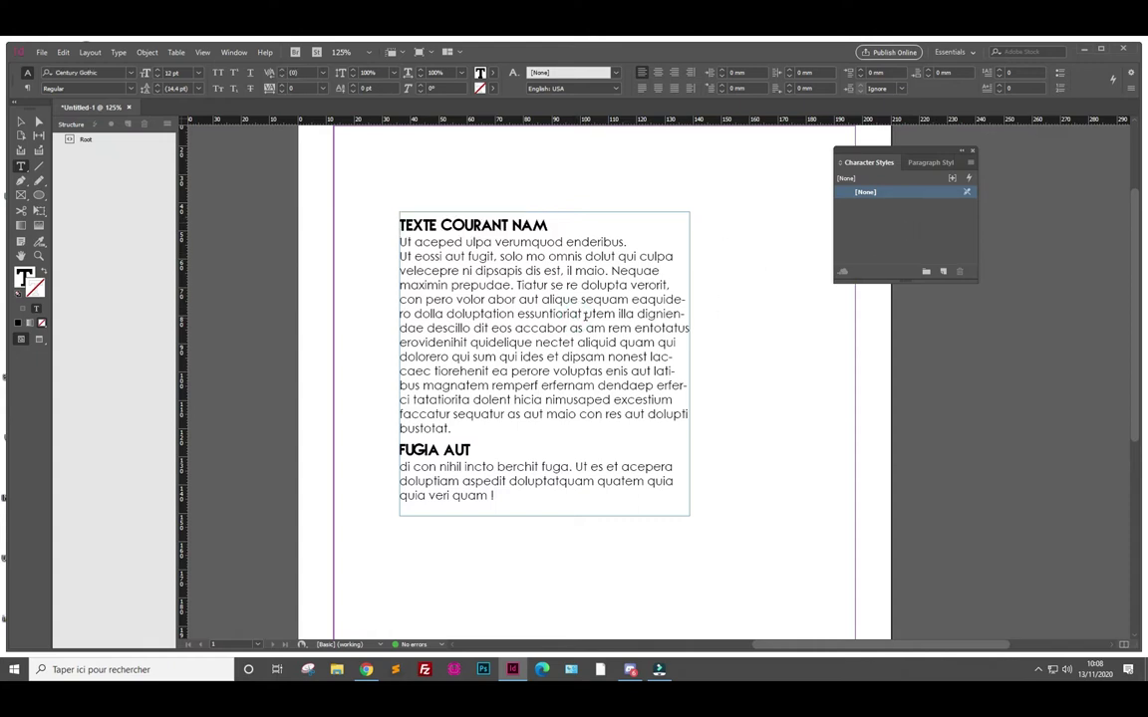
pyautogui.doubleClick(576, 312)
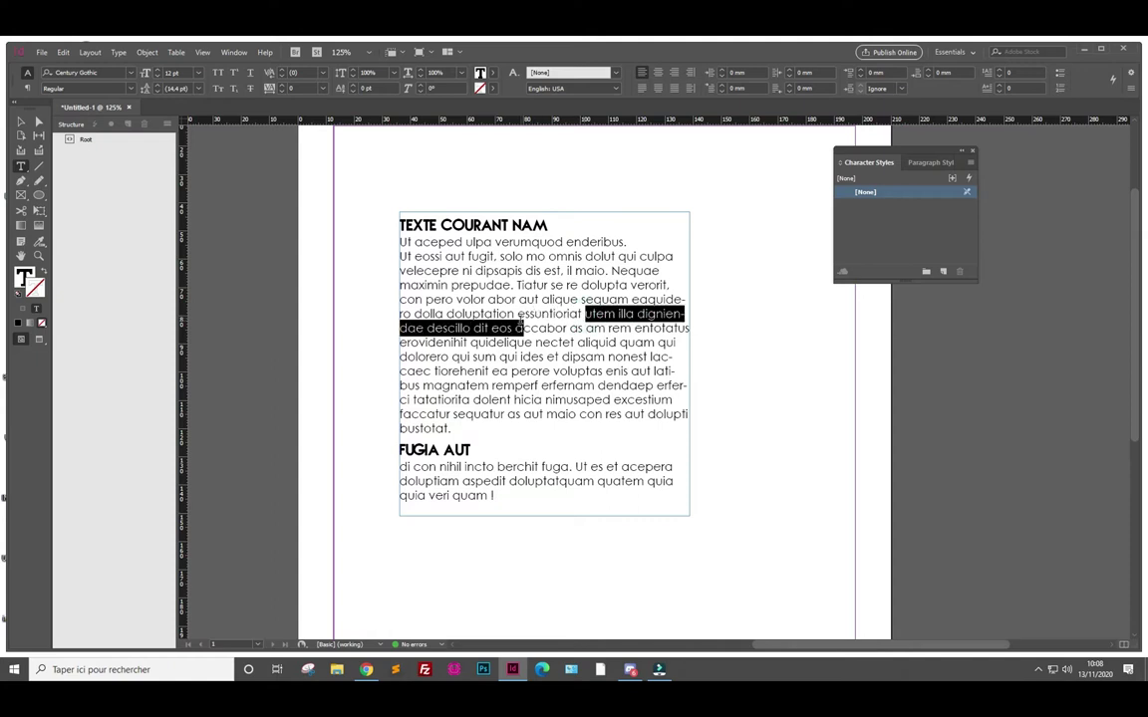
pyautogui.click(130, 89)
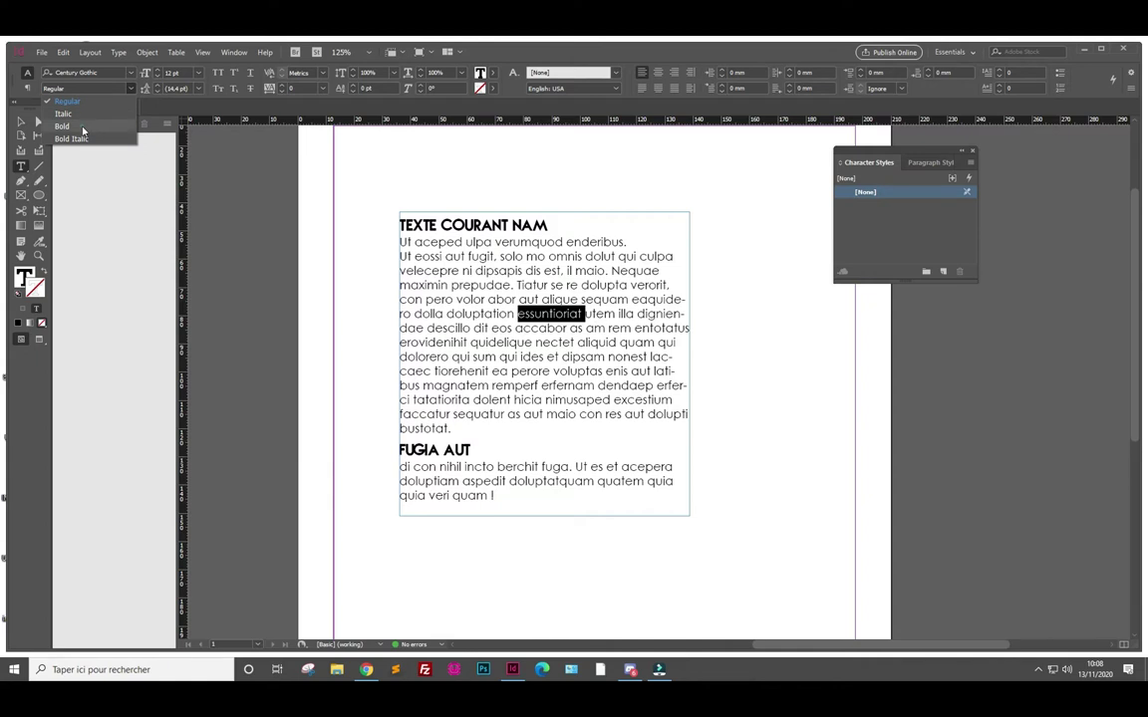
pyautogui.click(61, 126)
pyautogui.click(550, 342)
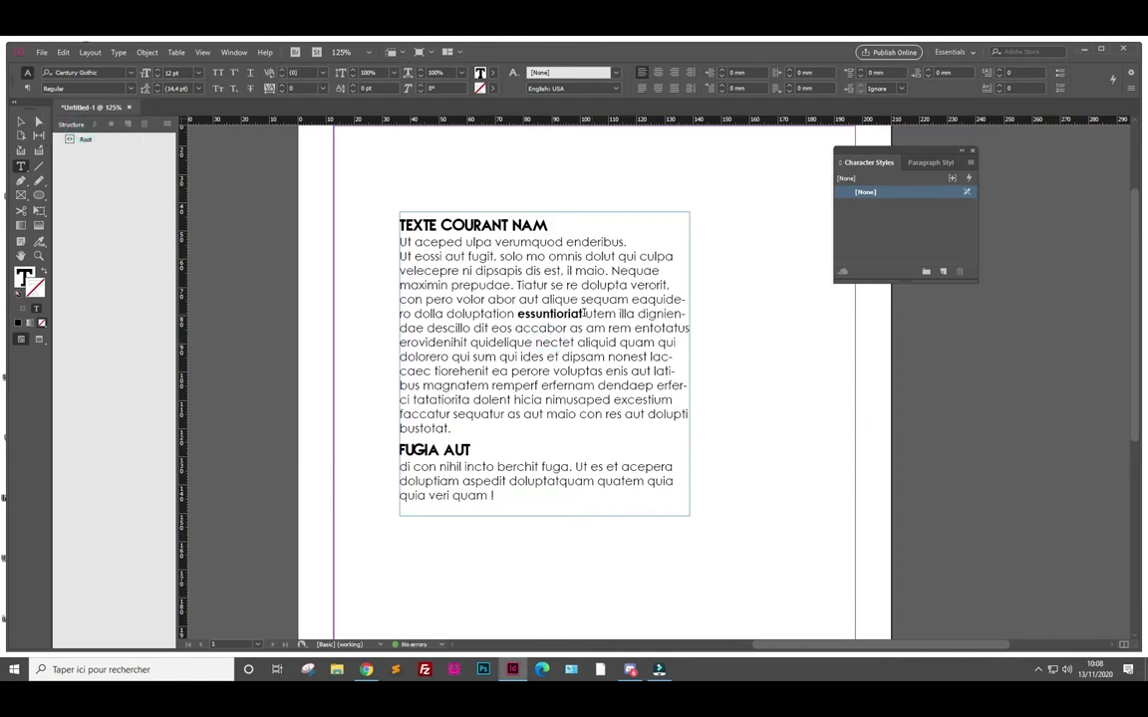
pyautogui.doubleClick(550, 314)
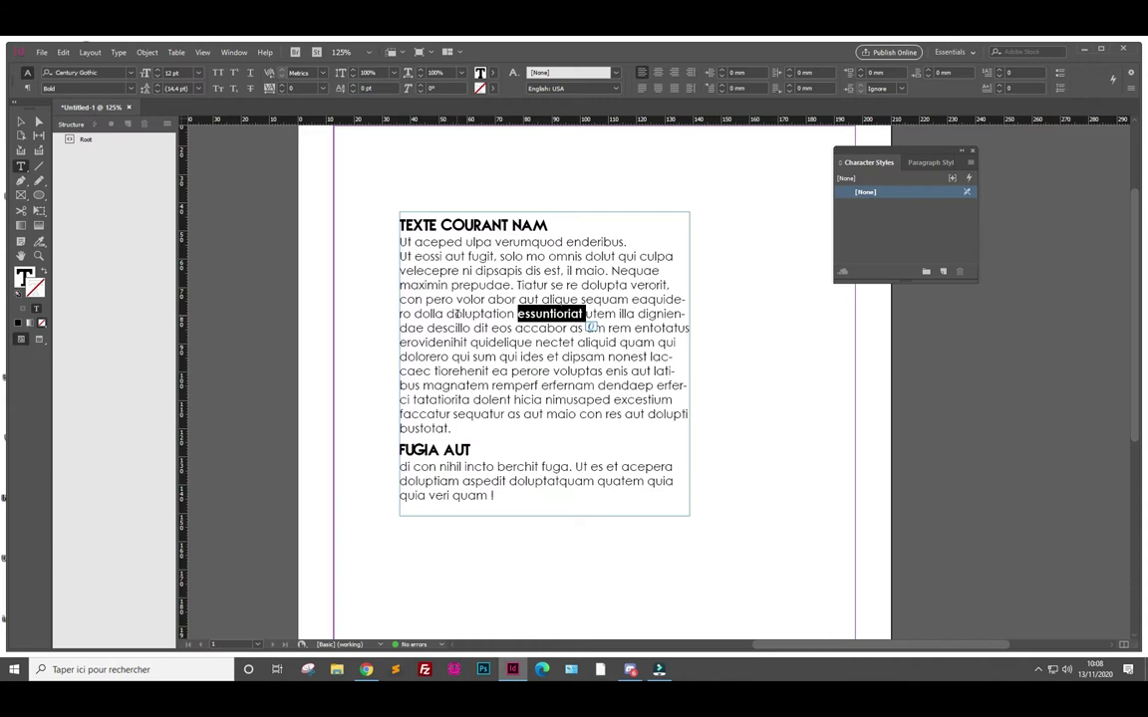
# Colour the word 'essuntioriat' red using the Color Picker
pyautogui.click(451, 307)
pyautogui.click(581, 316)
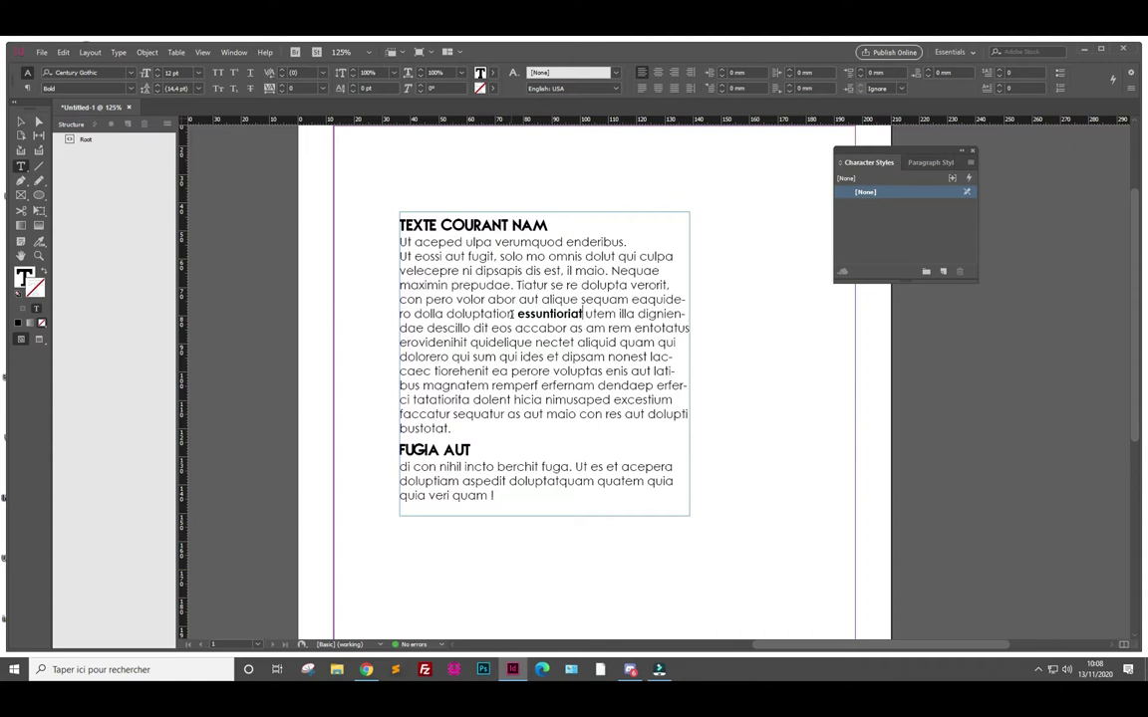
pyautogui.moveTo(517, 314); pyautogui.dragTo(525, 315)
pyautogui.doubleClick(581, 314)
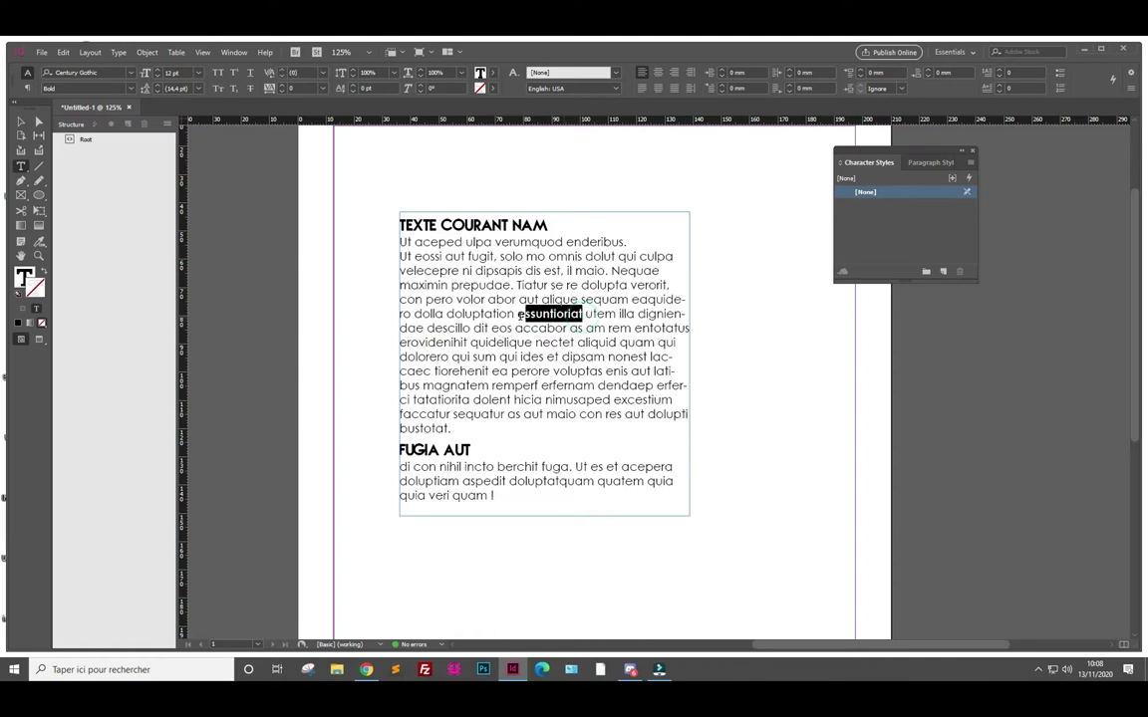
pyautogui.doubleClick(24, 276)
pyautogui.moveTo(603, 226); pyautogui.dragTo(610, 194)
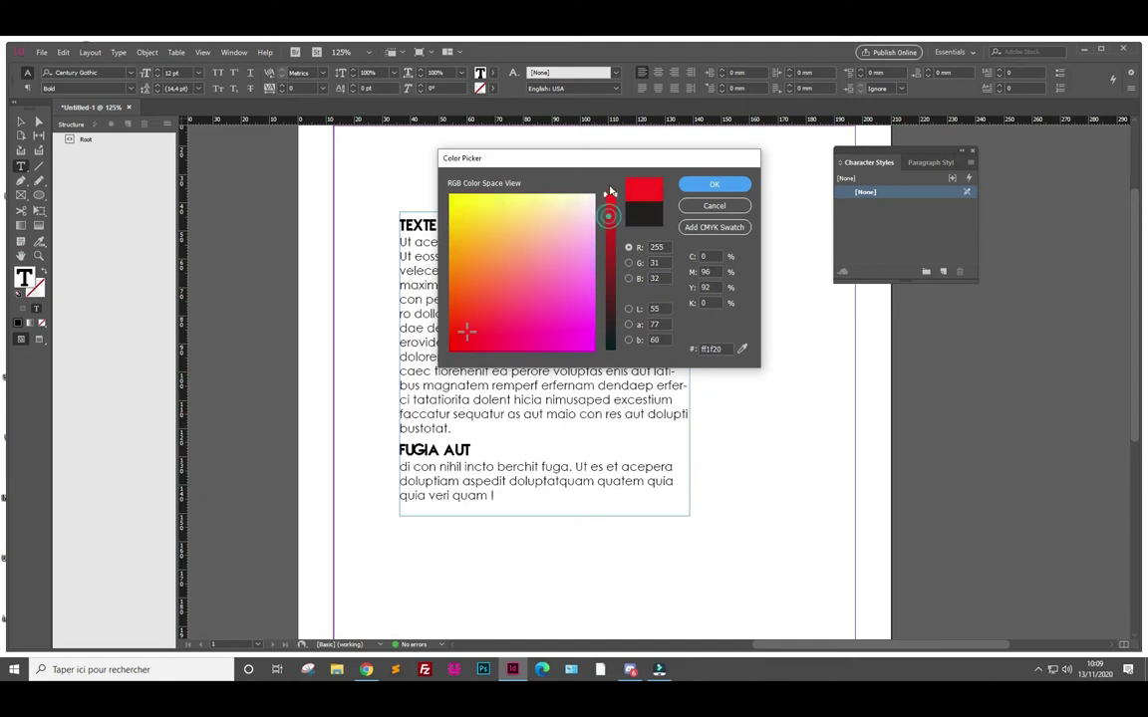
pyautogui.click(713, 185)
# Create Character Style 1 from the red bold word 'essuntioriat'
pyautogui.click(601, 314)
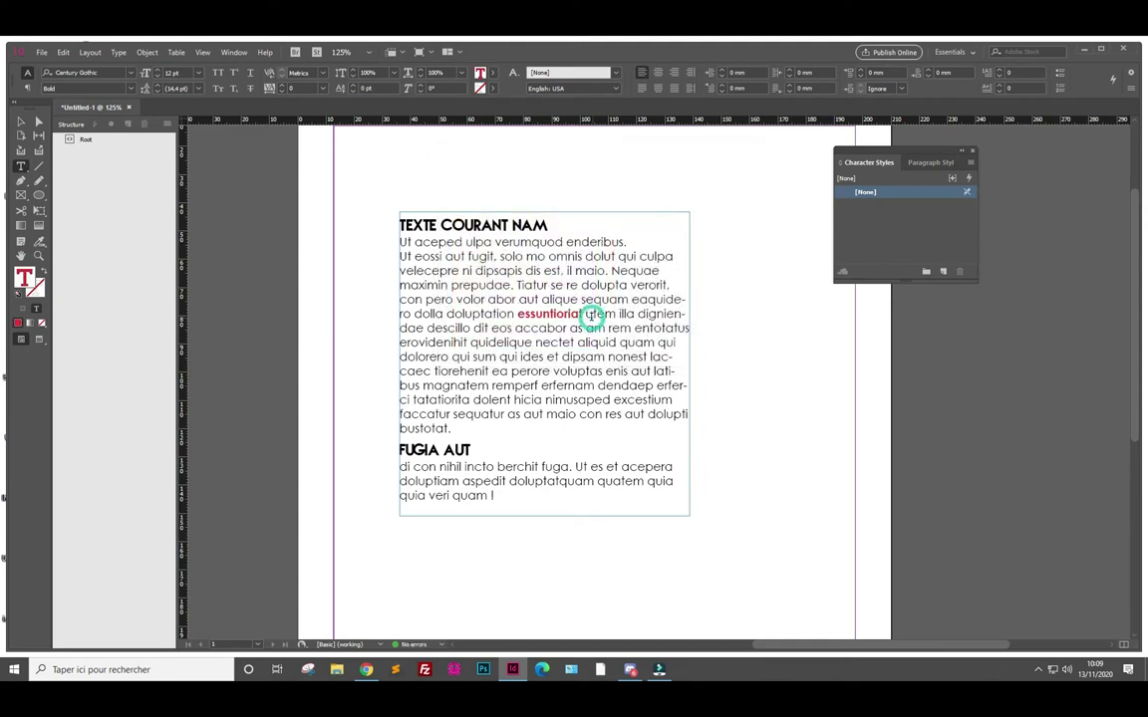
pyautogui.moveTo(582, 313); pyautogui.dragTo(523, 314)
pyautogui.hotkey('shift', 'Left')
pyautogui.click(943, 270)
# Rename Character Style 1 to 'Red Bold'
pyautogui.doubleClick(893, 207)
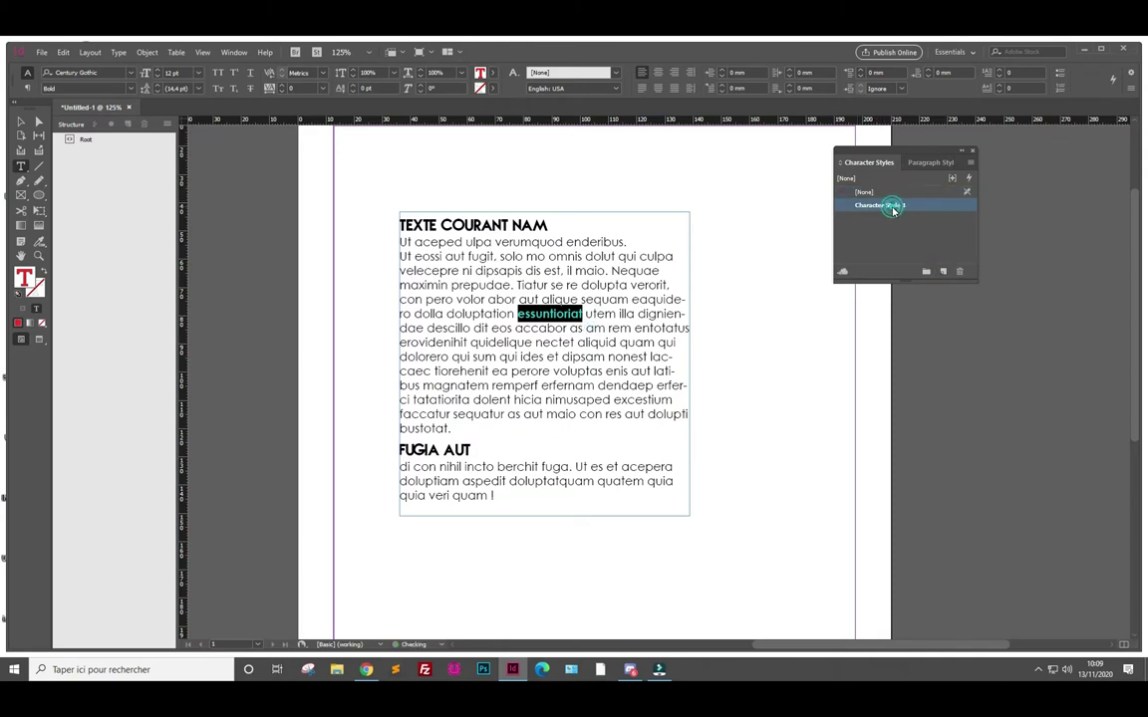
pyautogui.moveTo(678, 177); pyautogui.dragTo(1011, 194)
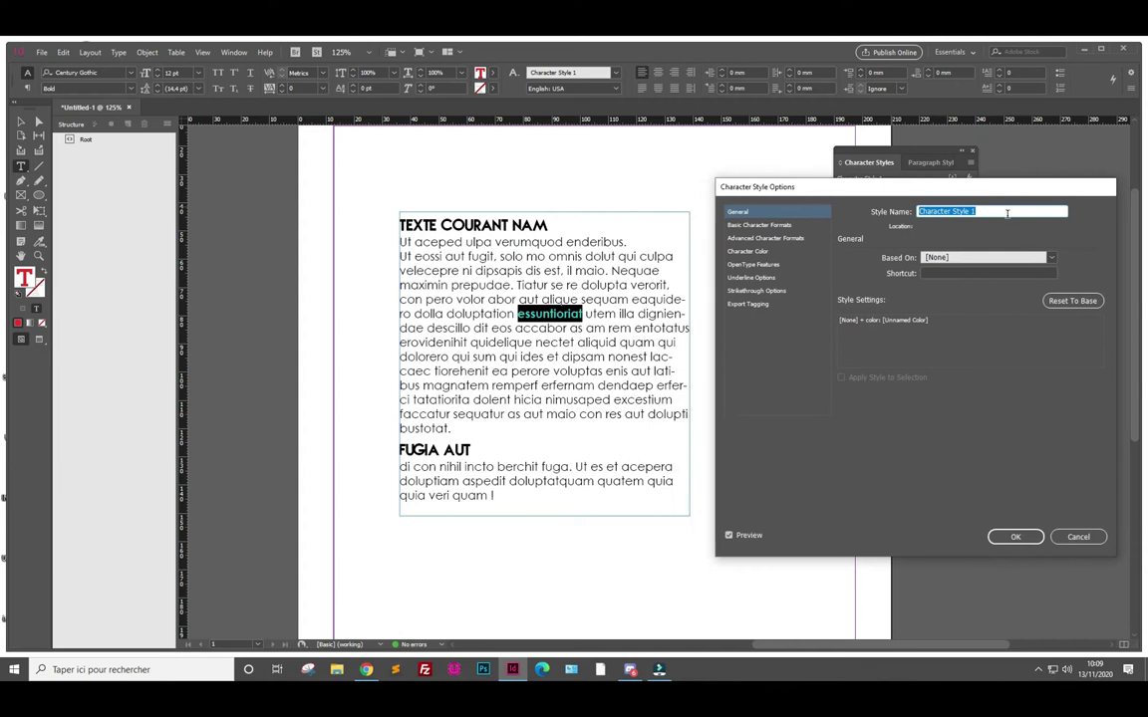
pyautogui.write('Red ')
pyautogui.write('Bold')
pyautogui.click(1015, 537)
# Try Red Bold on the final M of the heading, then bring up Paragraph Styles
pyautogui.click(549, 226)
pyautogui.moveTo(548, 225); pyautogui.dragTo(535, 225)
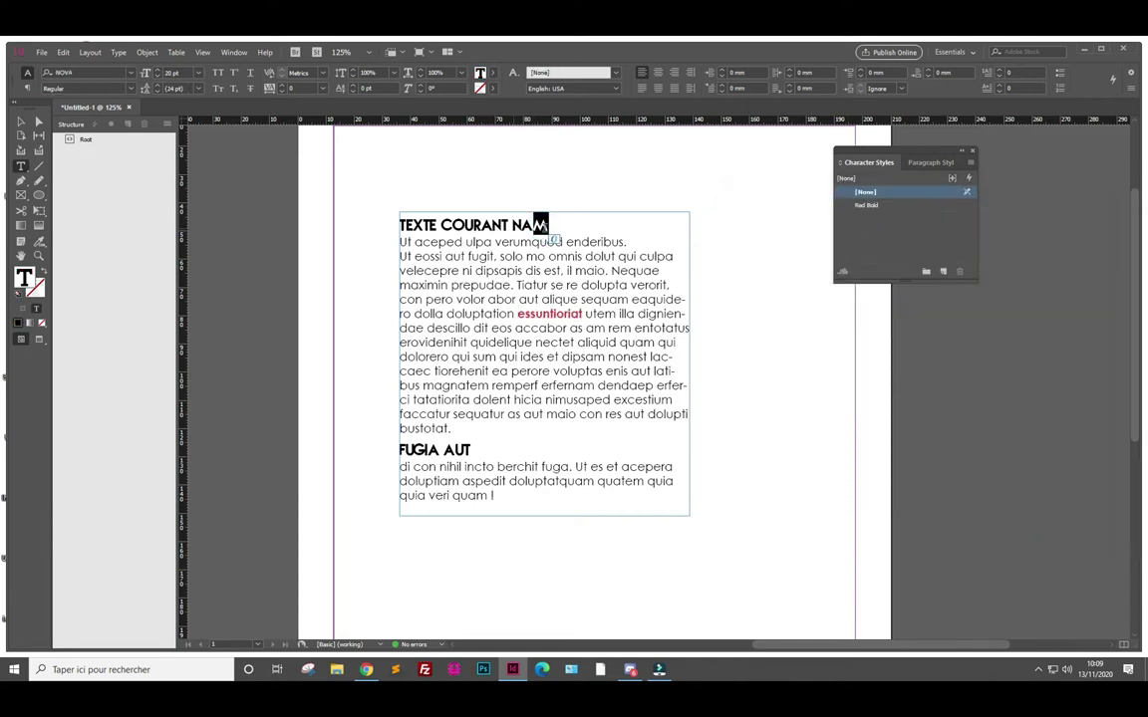
pyautogui.click(915, 206)
pyautogui.click(484, 219)
pyautogui.click(115, 87)
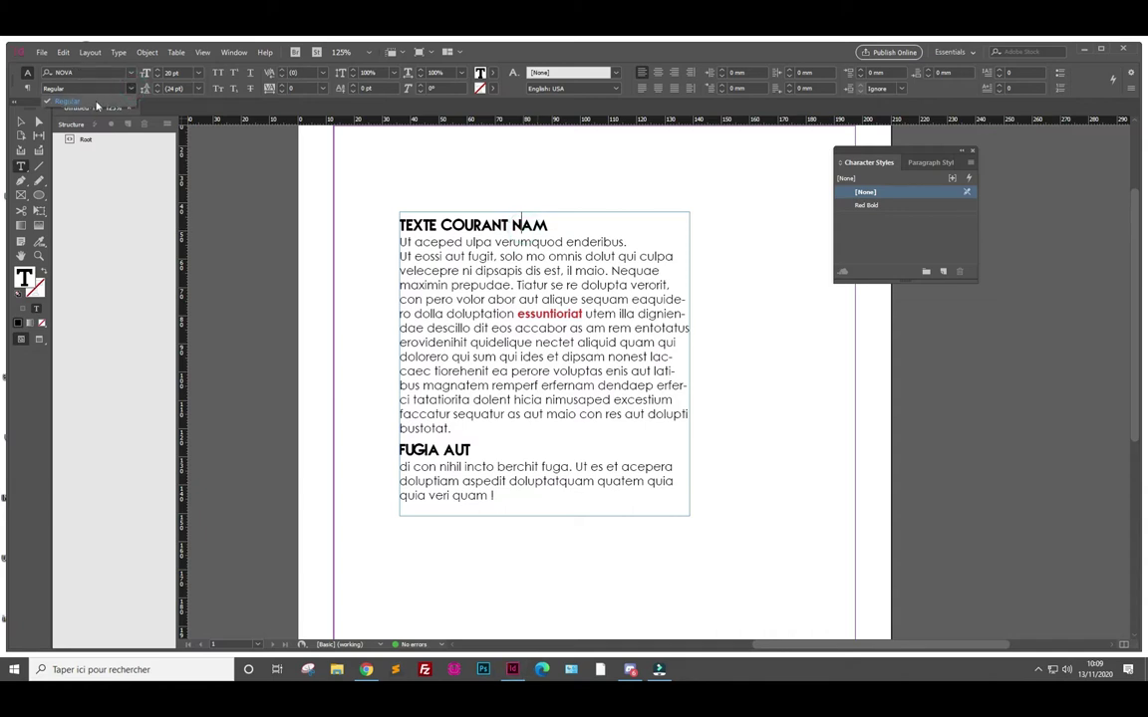
pyautogui.click(113, 86)
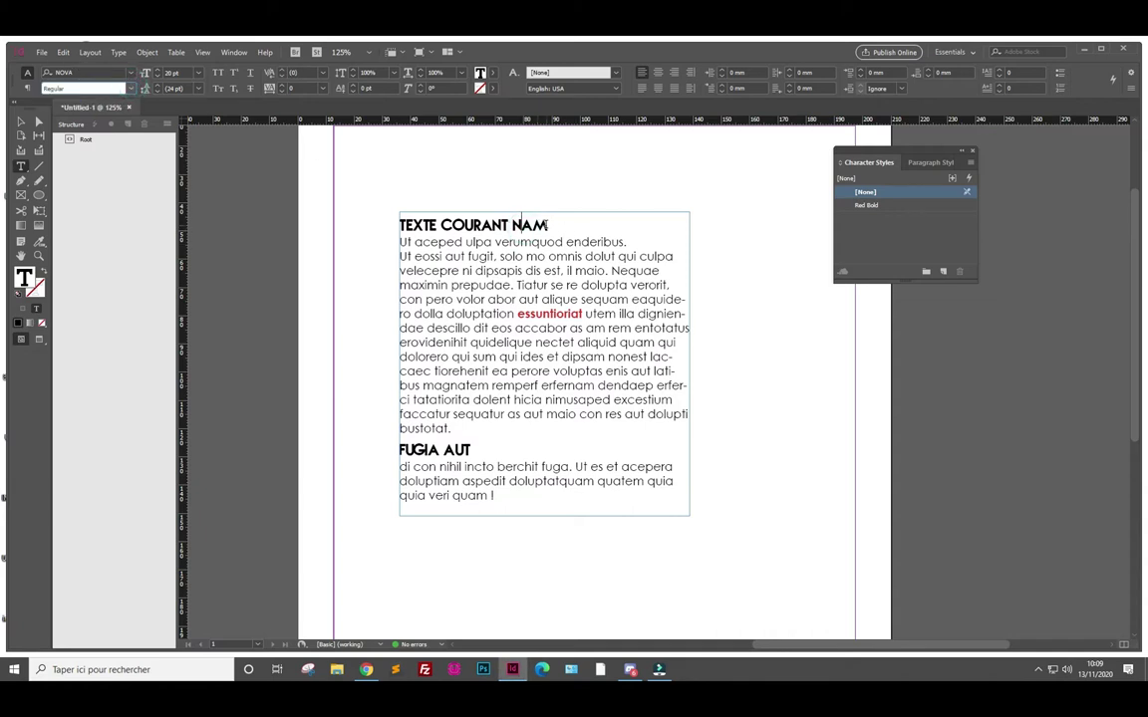
pyautogui.click(547, 225)
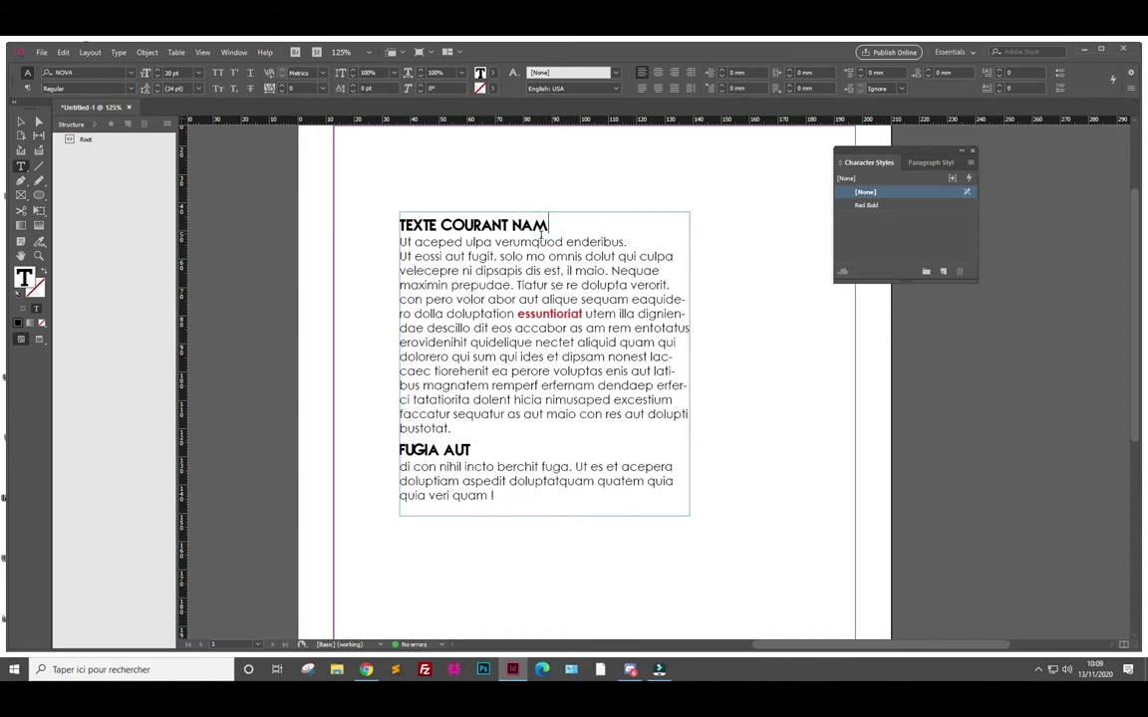
pyautogui.click(925, 164)
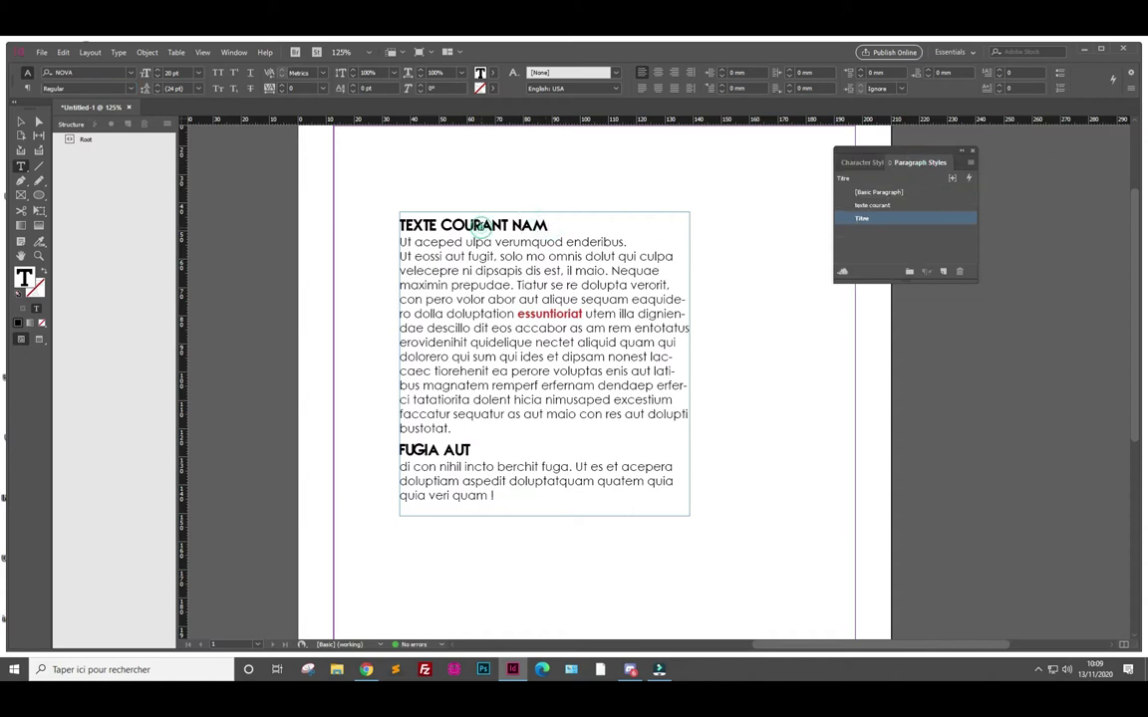
# Set the Titre paragraph style's Basic Character Formats font to Tahoma Regular
pyautogui.doubleClick(876, 221)
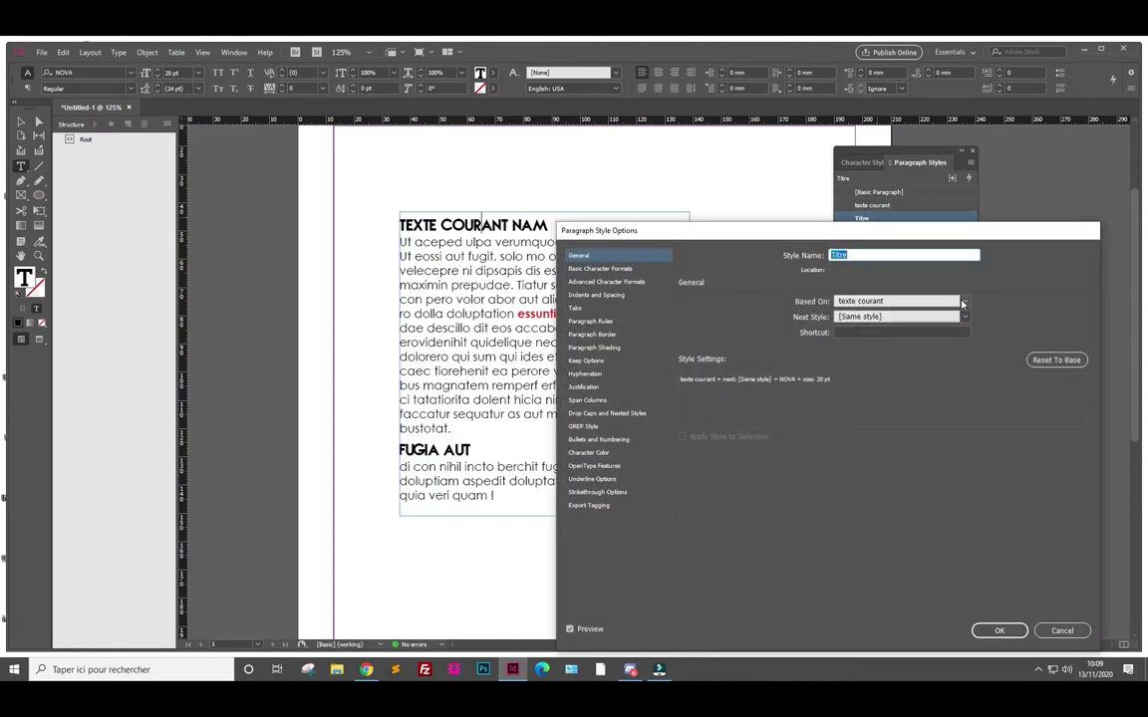
pyautogui.click(606, 269)
pyautogui.click(846, 307)
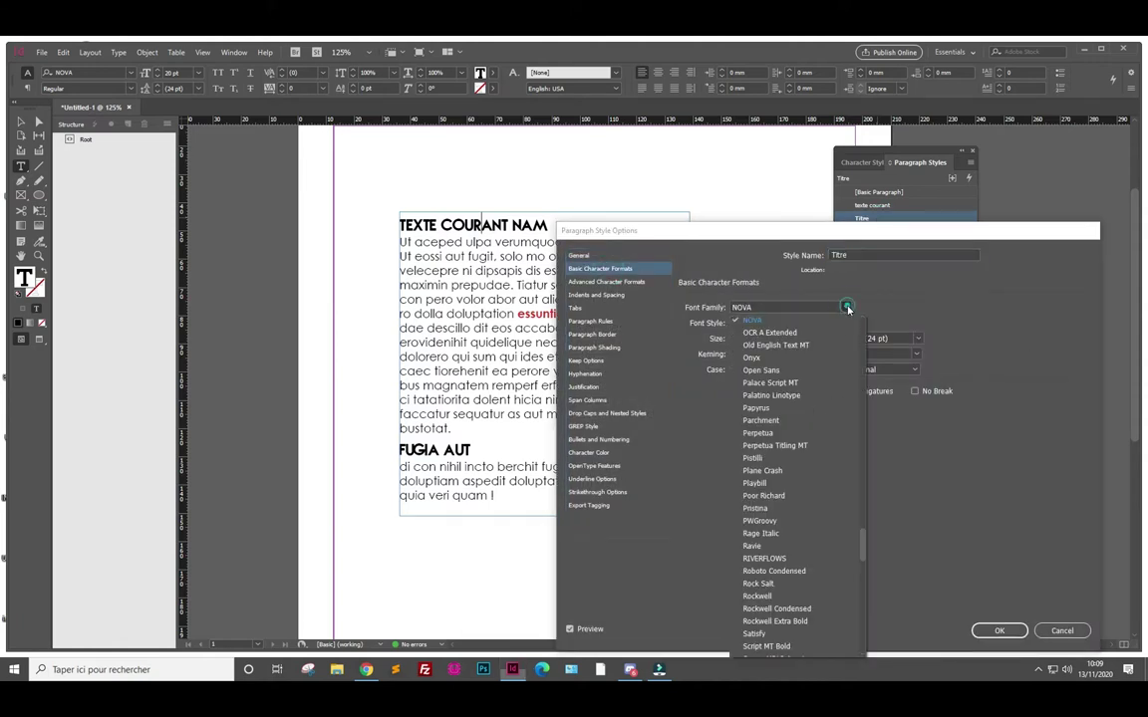
pyautogui.scroll(-5, 802, 538)
pyautogui.scroll(-5, 799, 538)
pyautogui.scroll(13, 797, 543)
pyautogui.scroll(-13, 797, 543)
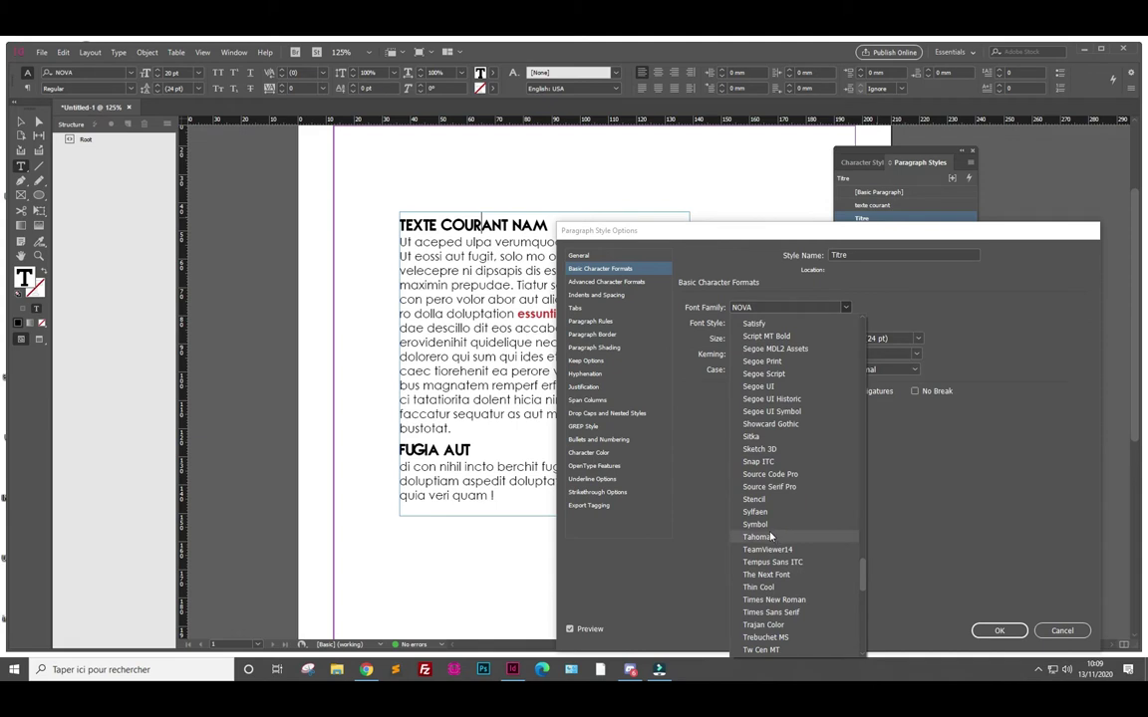
pyautogui.click(770, 537)
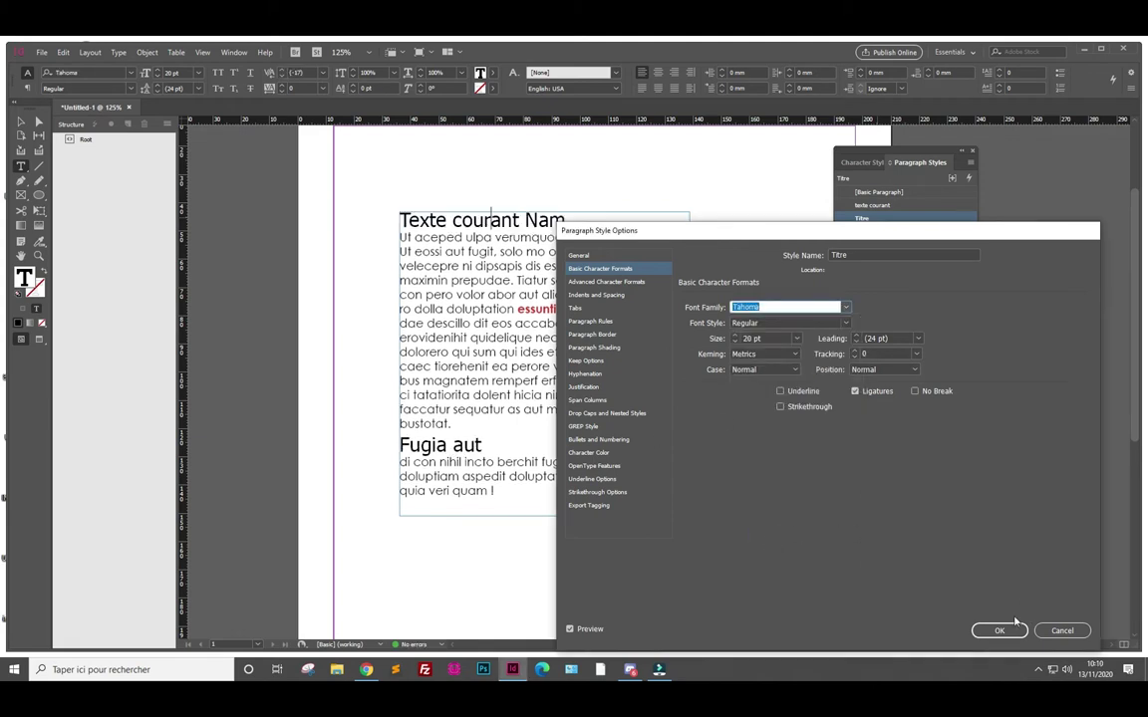
pyautogui.click(845, 324)
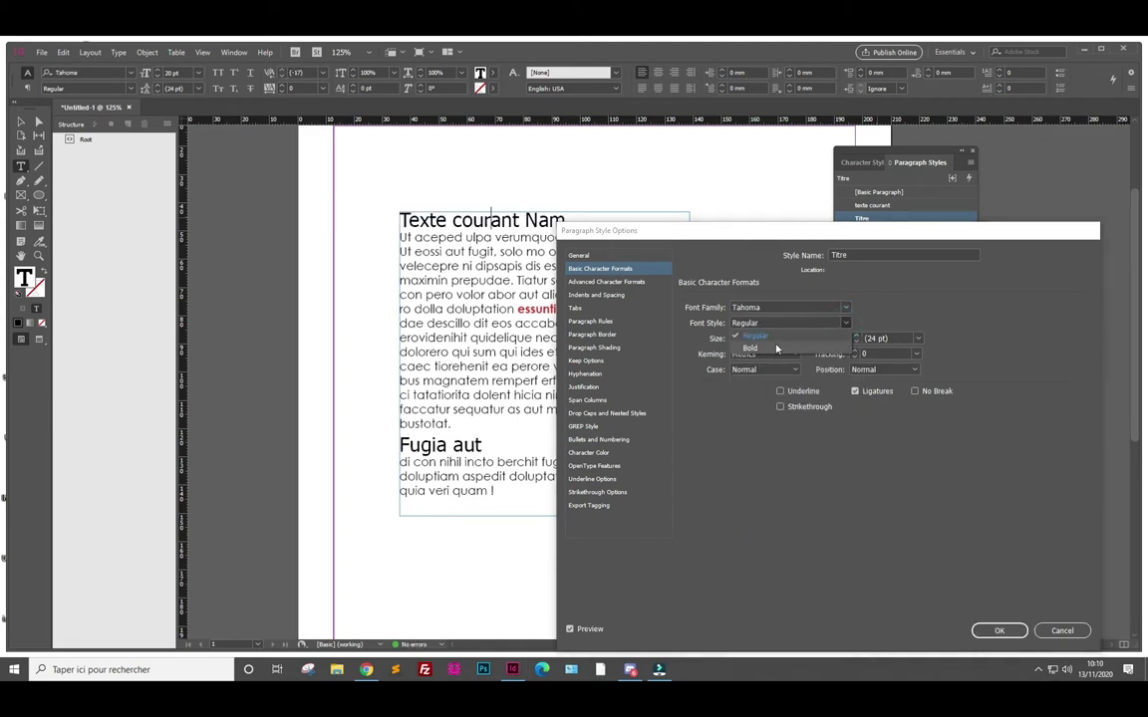
pyautogui.click(912, 298)
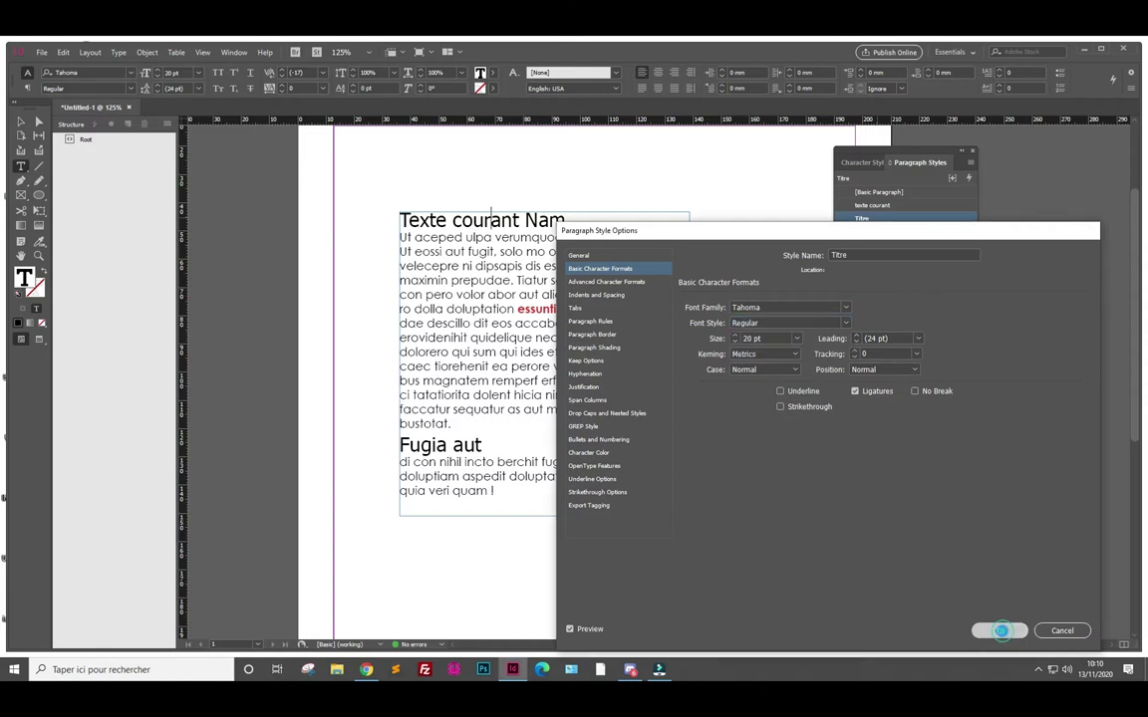
pyautogui.click(1000, 631)
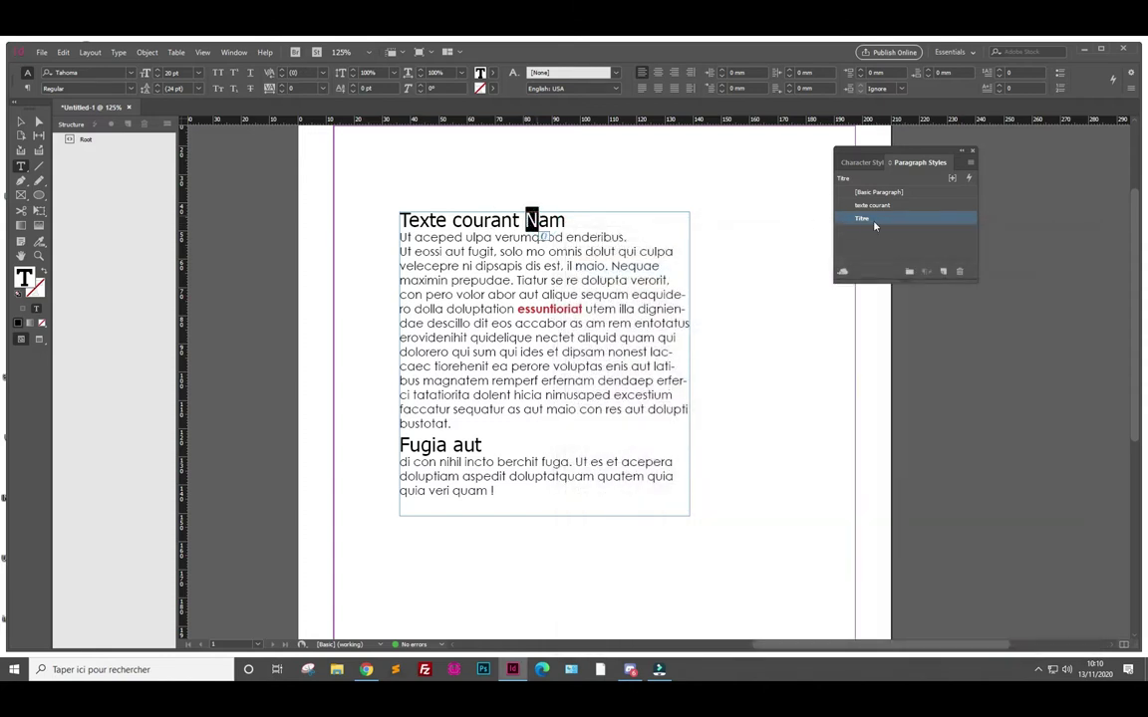
# Apply Red Bold to the heading word 'Texte' and clear it from the N of 'Nam'
pyautogui.click(864, 163)
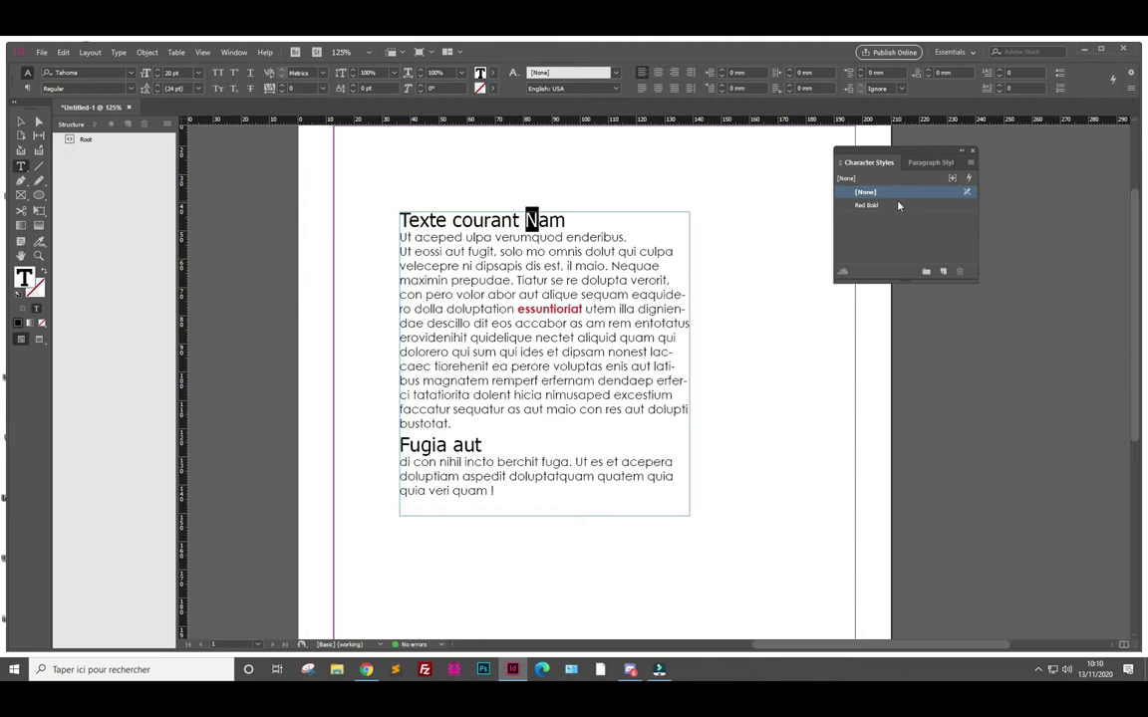
pyautogui.click(867, 205)
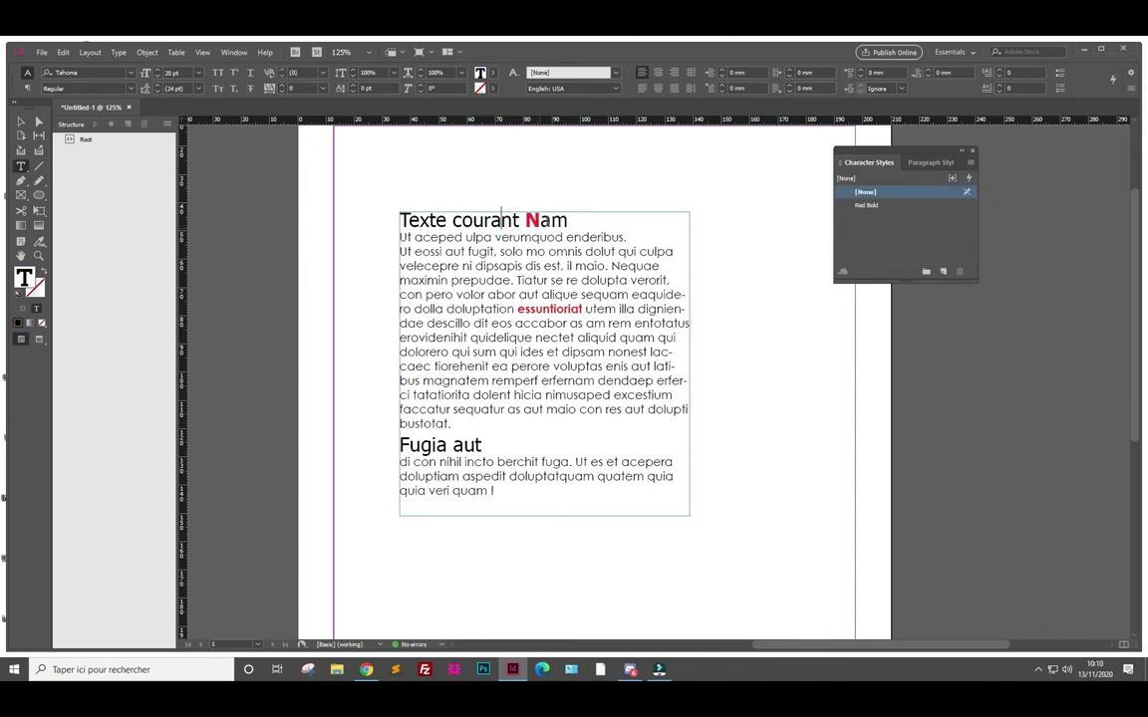
pyautogui.moveTo(525, 220); pyautogui.dragTo(540, 220)
pyautogui.press('Right')
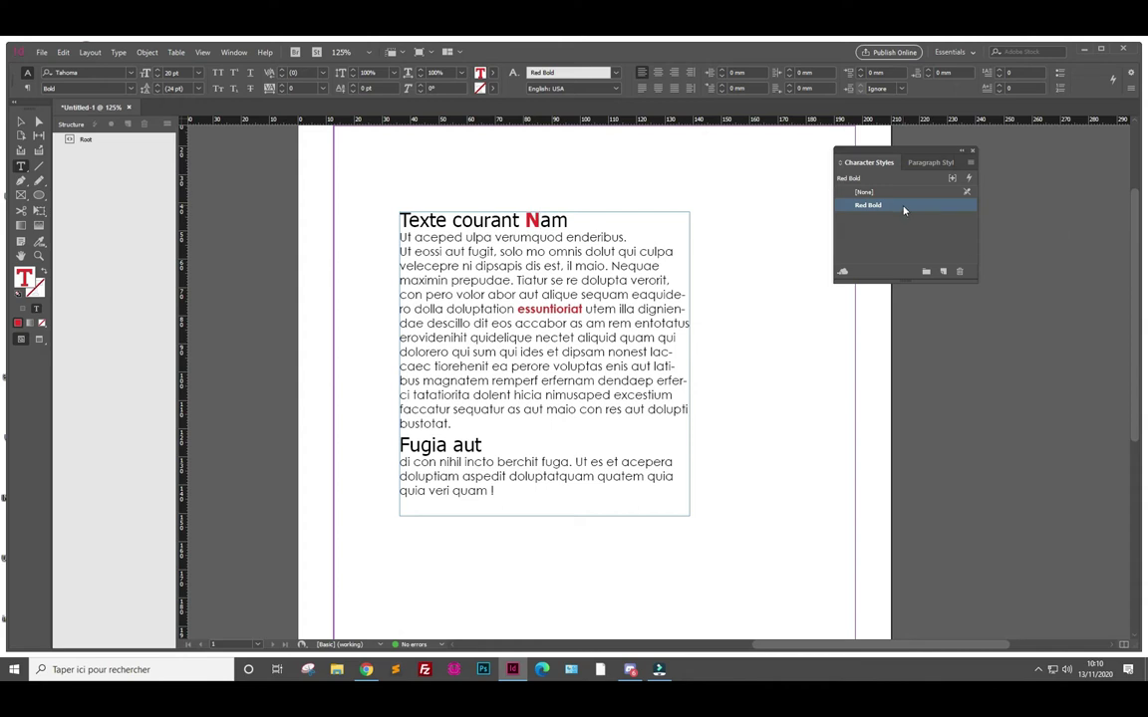
pyautogui.click(399, 220)
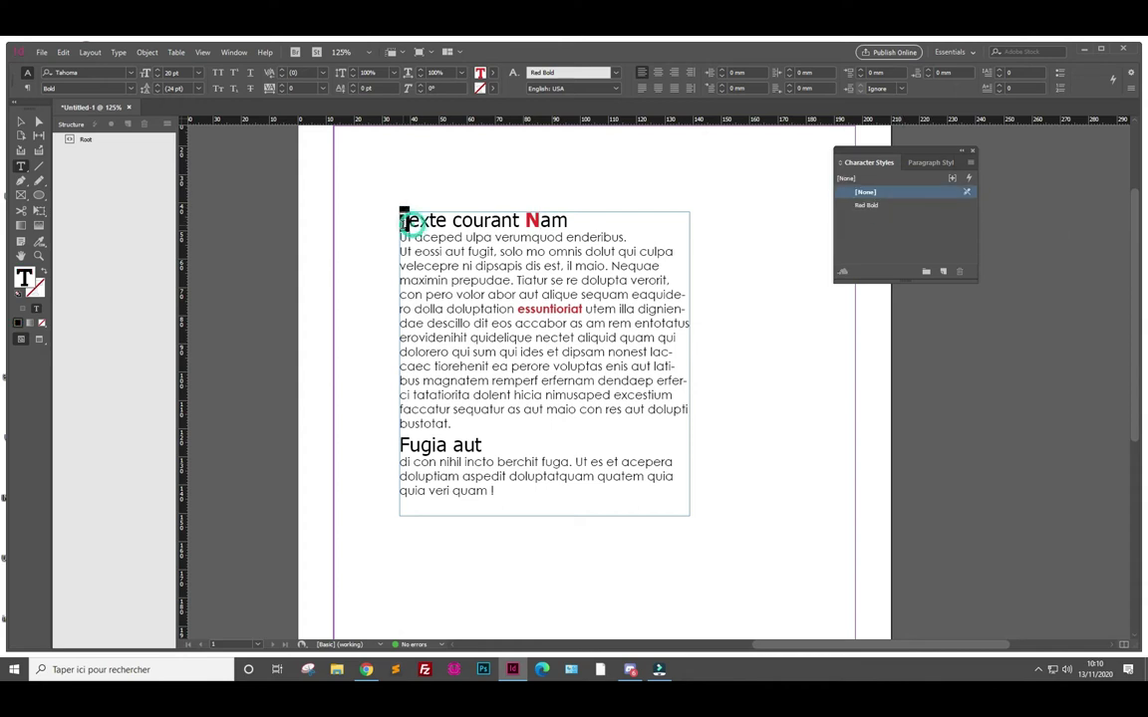
pyautogui.doubleClick(401, 220)
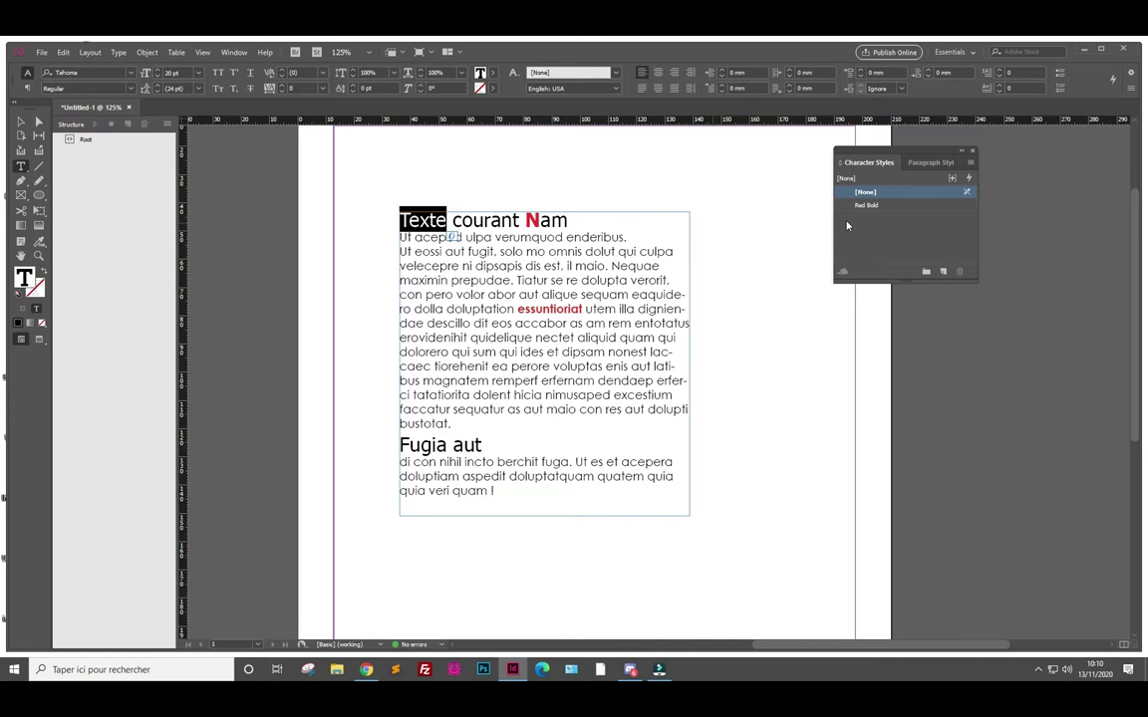
pyautogui.click(866, 204)
pyautogui.click(549, 220)
pyautogui.moveTo(549, 221); pyautogui.dragTo(535, 222)
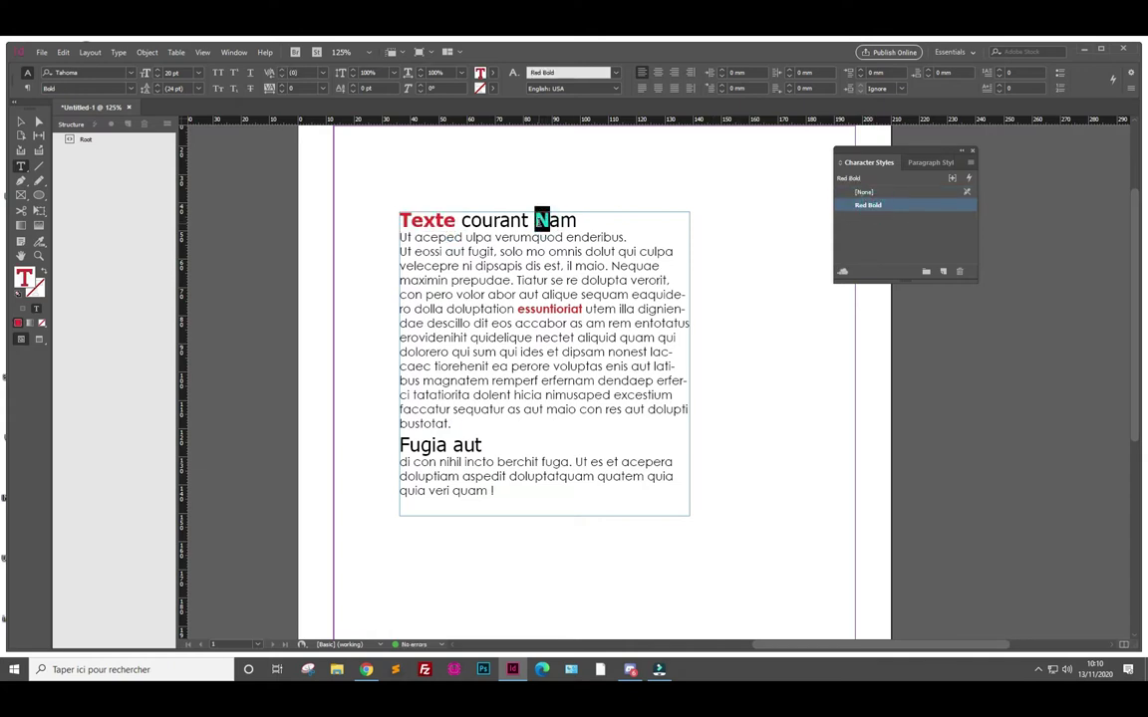
pyautogui.click(908, 193)
pyautogui.click(567, 237)
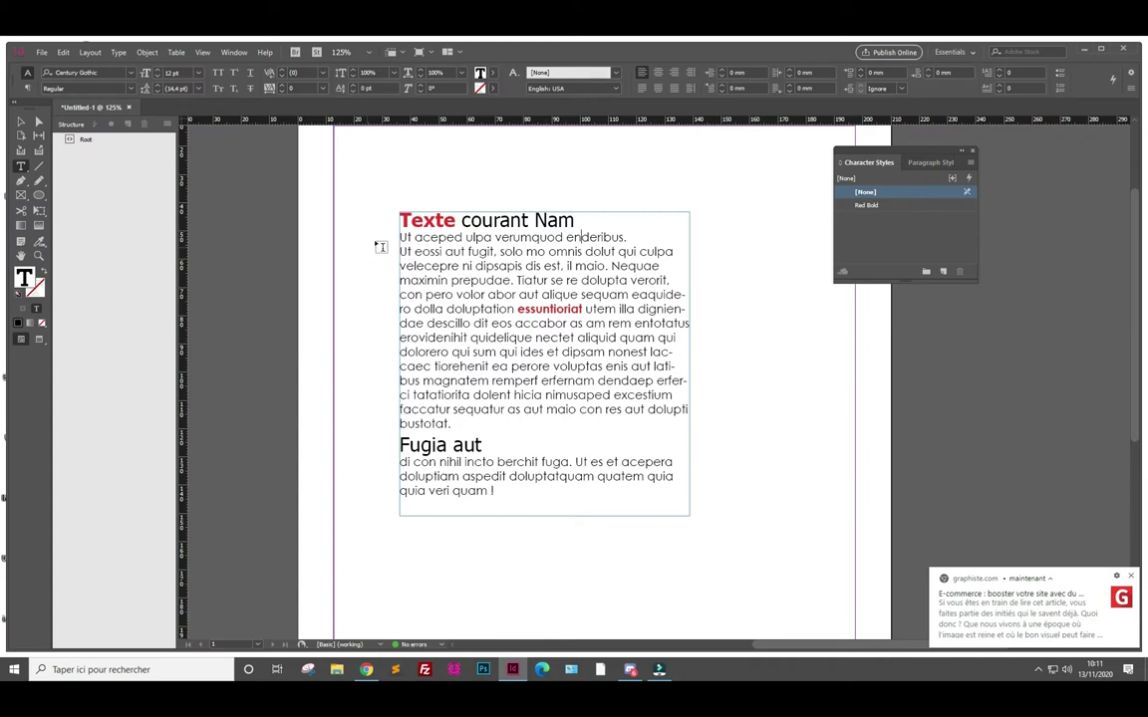
# Open the Red Bold character style options and review its basic formats and colour
pyautogui.click(423, 221)
pyautogui.doubleClick(882, 207)
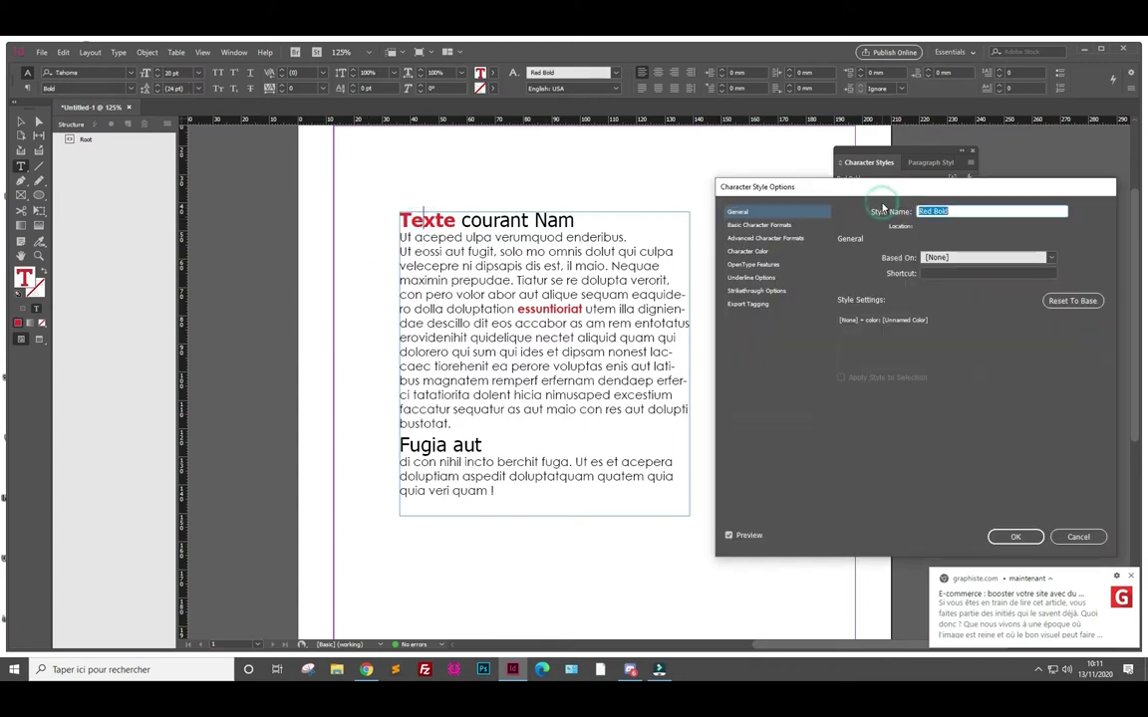
pyautogui.click(762, 225)
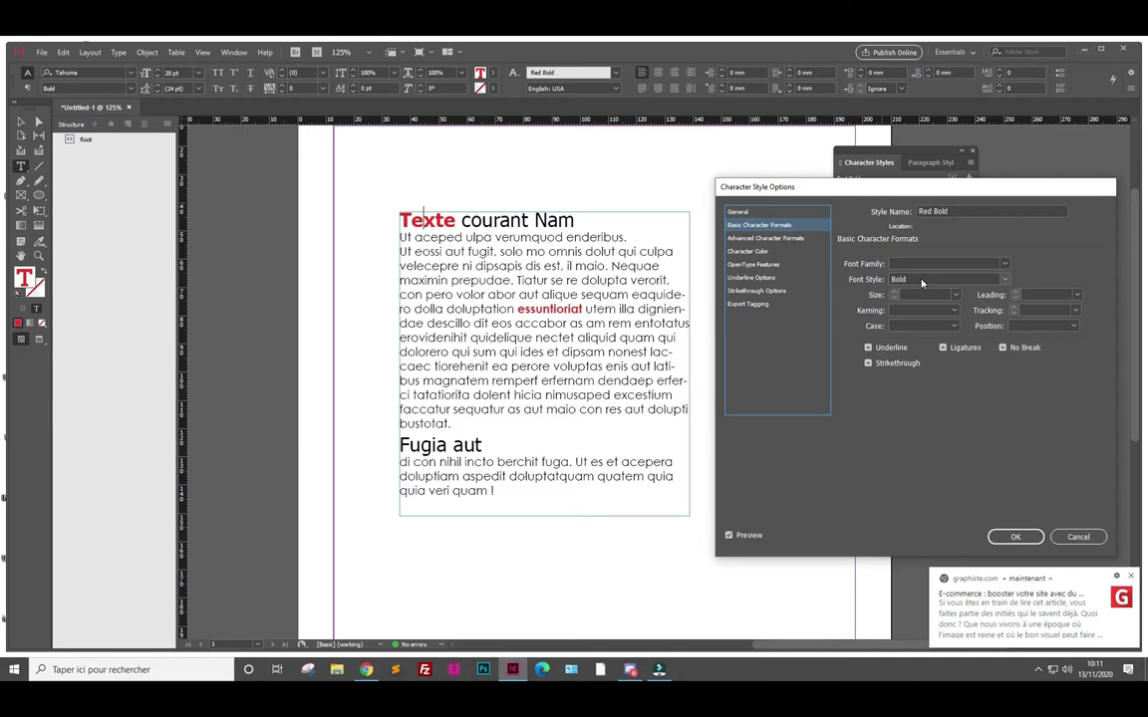
pyautogui.click(760, 251)
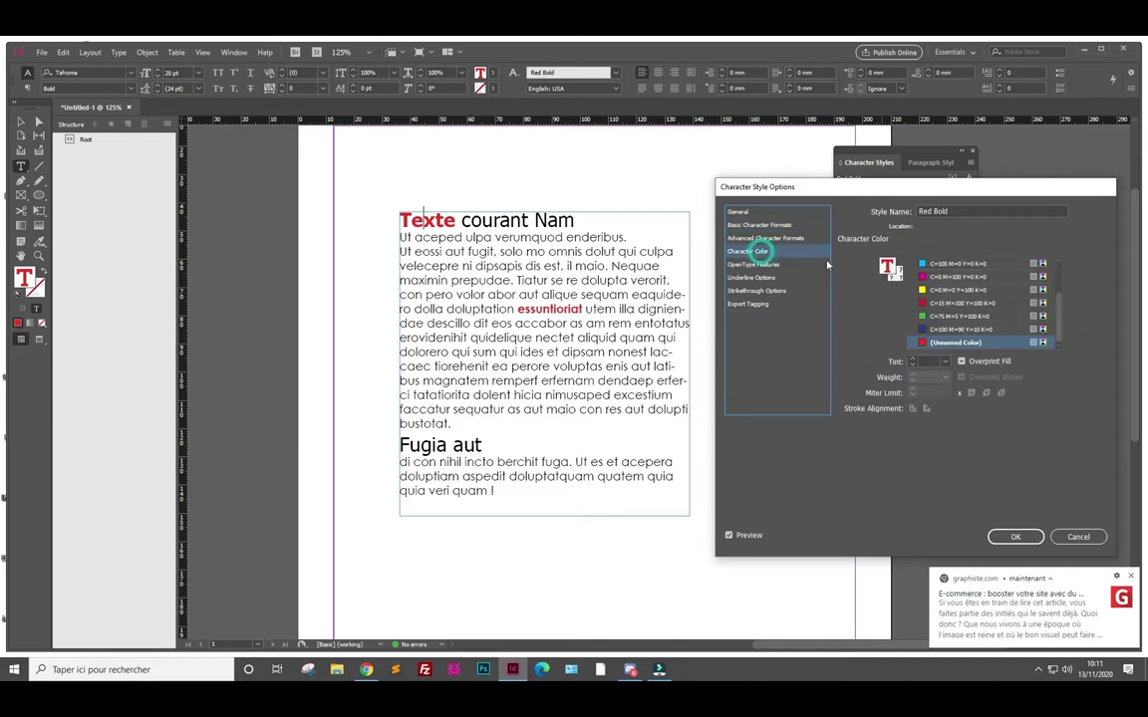
pyautogui.click(773, 227)
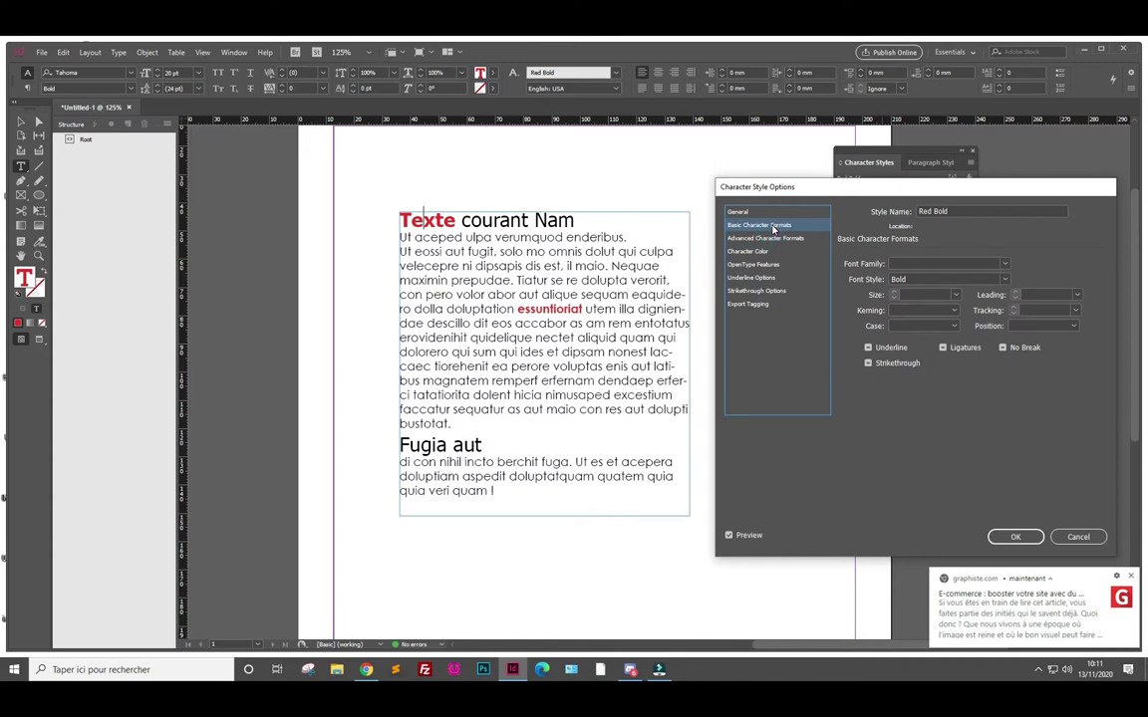
# Try a 60 pt size for Red Bold, clear it, and browse font styles
pyautogui.click(955, 296)
pyautogui.click(924, 463)
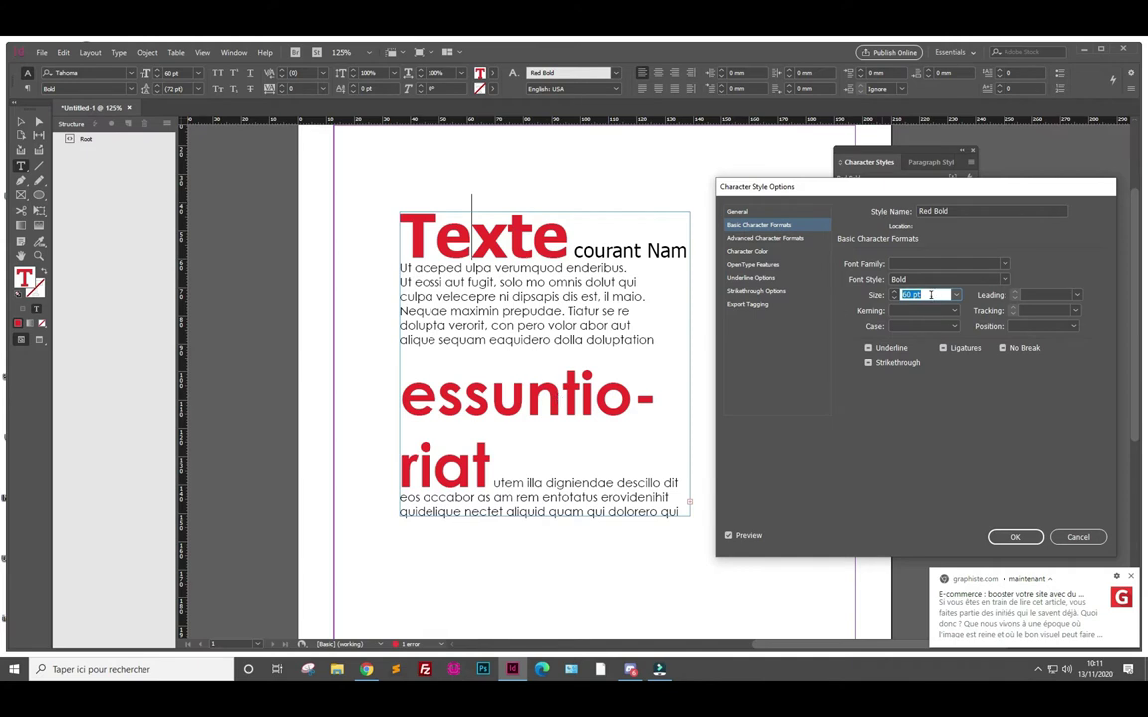
pyautogui.press('BackSpace')
pyautogui.click(1006, 280)
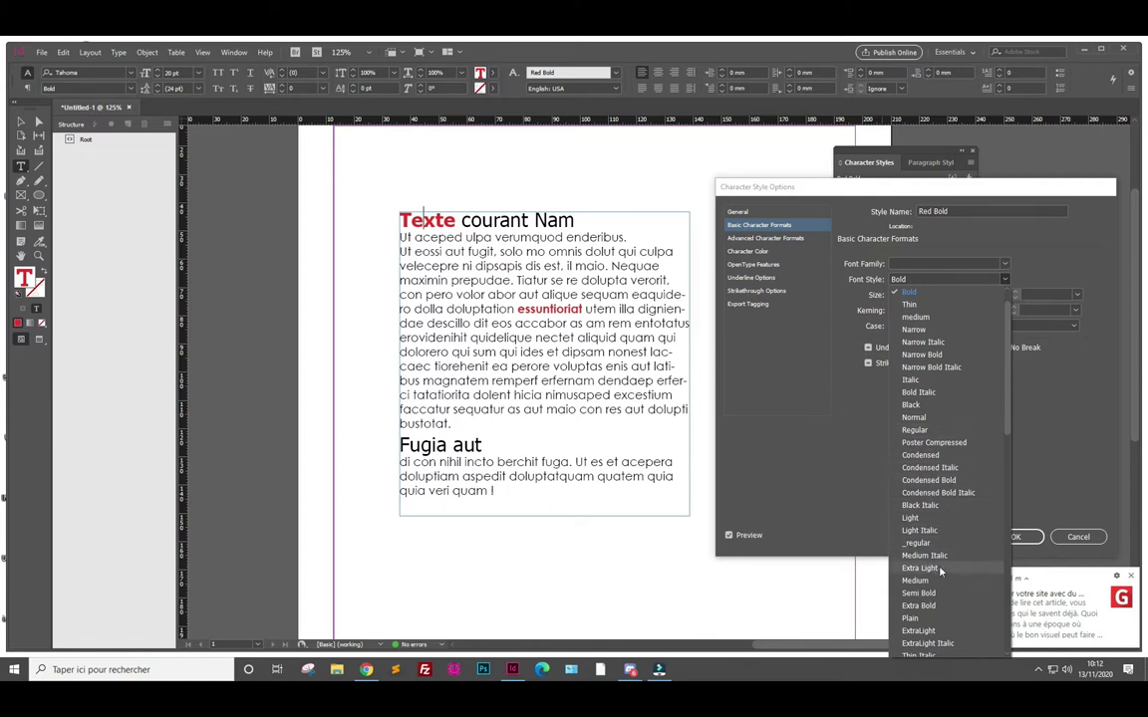
pyautogui.scroll(-5, 936, 573)
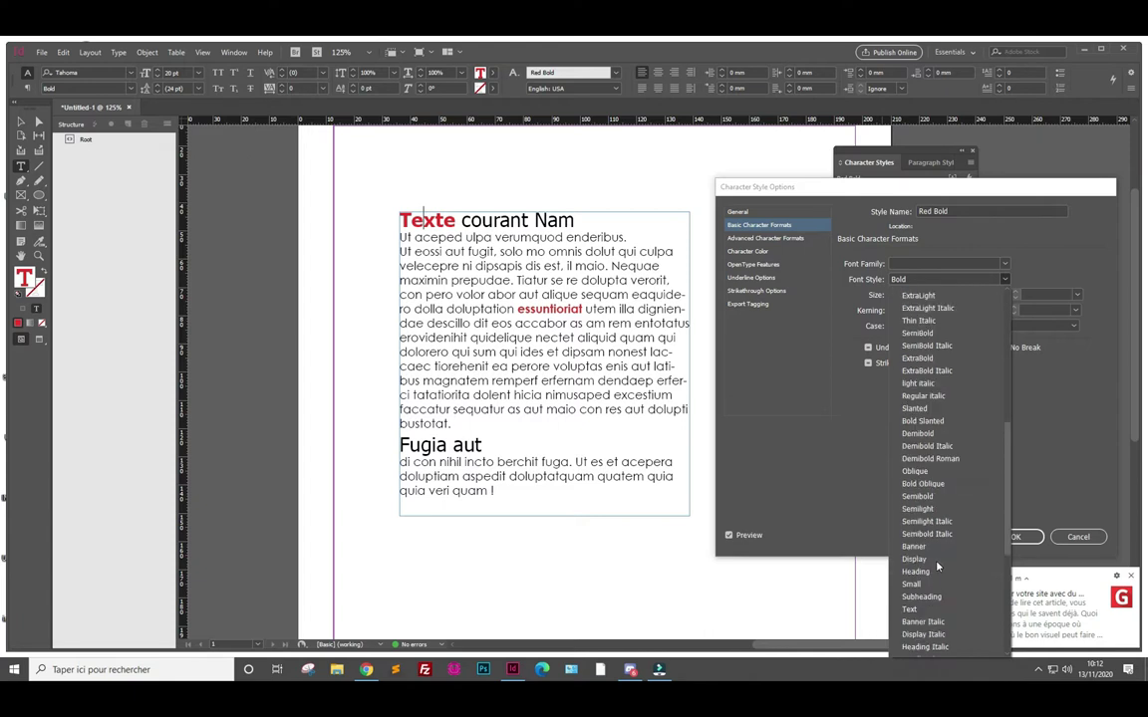
pyautogui.scroll(-5, 935, 572)
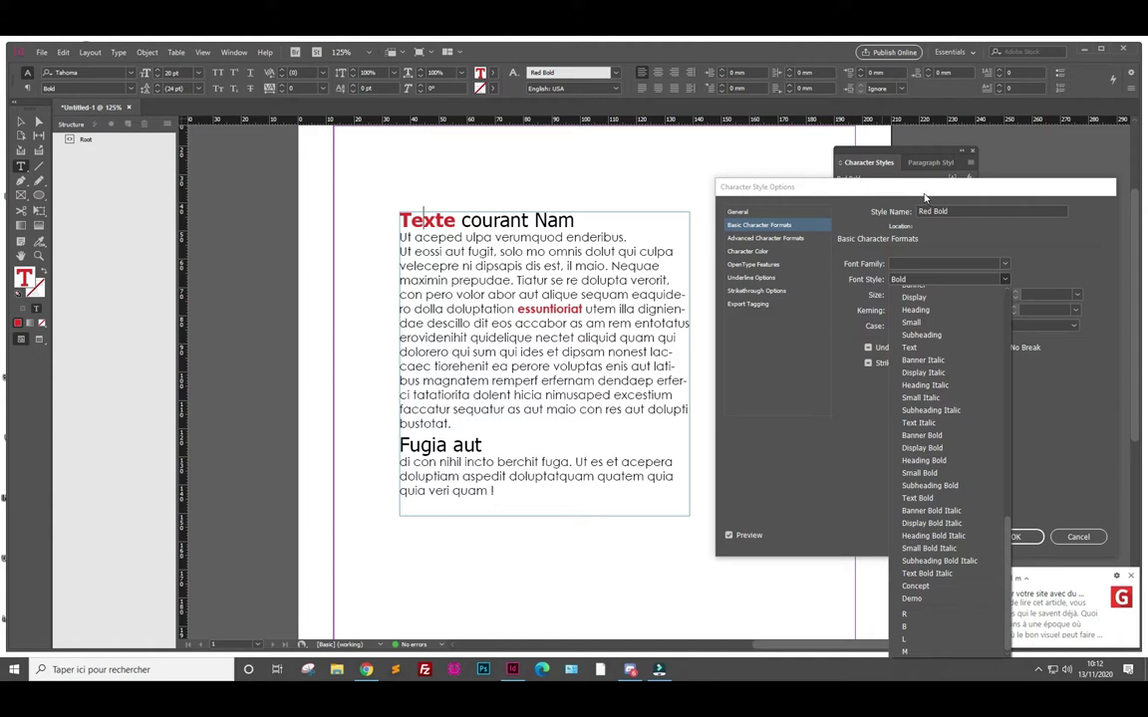
pyautogui.moveTo(831, 184); pyautogui.dragTo(807, 159)
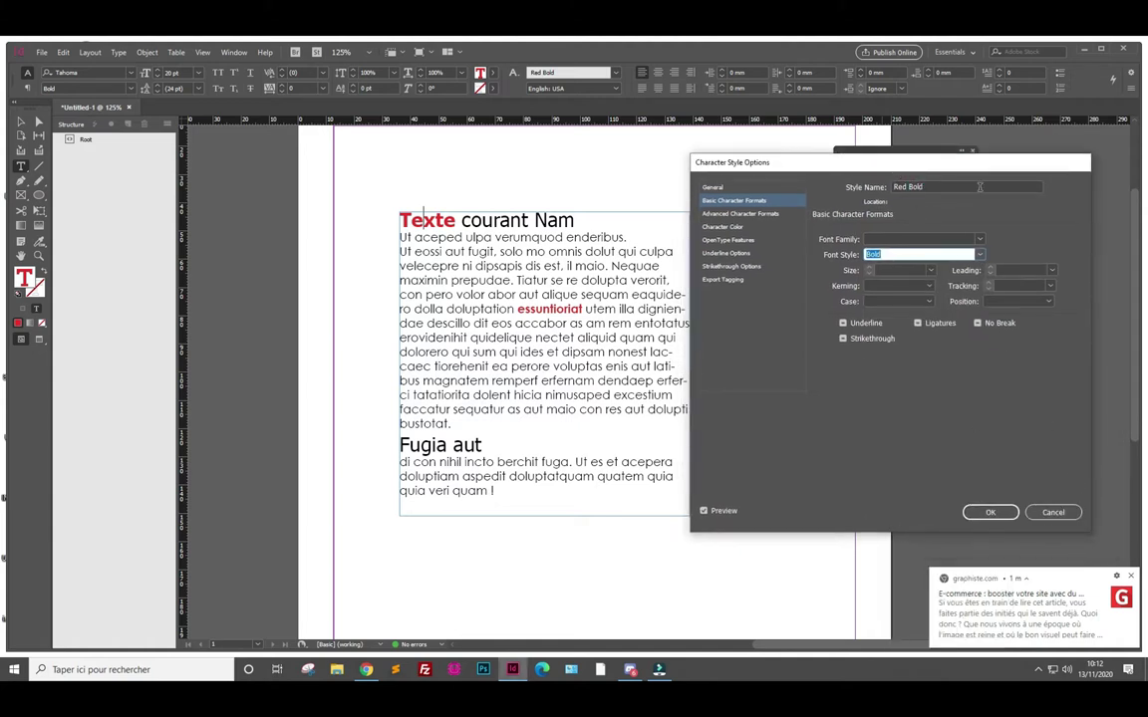
# Try Kozuka Gothic Pr6N with style B as Red Bold's font family
pyautogui.click(978, 239)
pyautogui.moveTo(997, 287); pyautogui.dragTo(1009, 650)
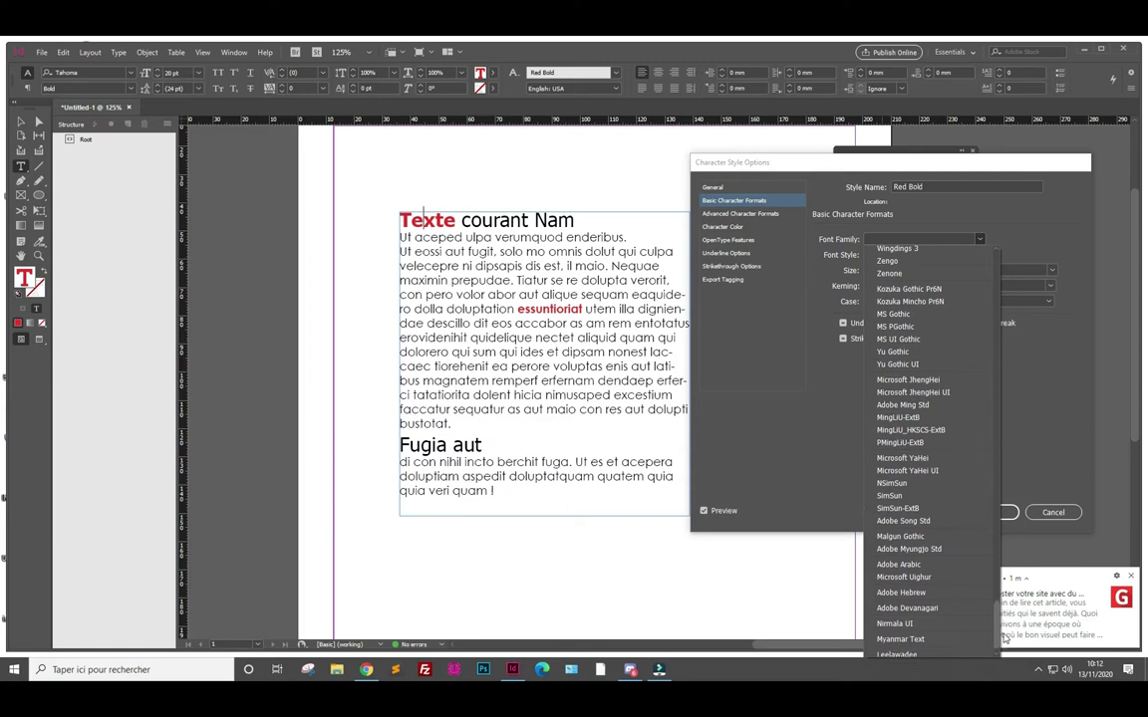
pyautogui.scroll(1, 934, 318)
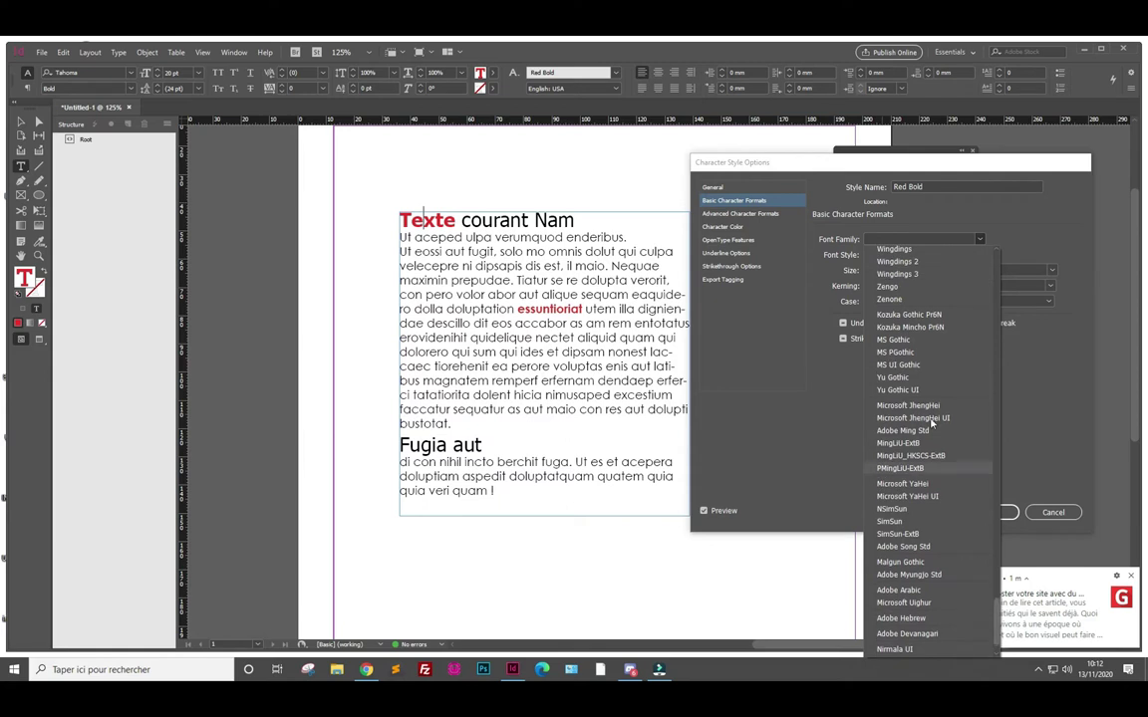
pyautogui.click(933, 316)
pyautogui.click(976, 255)
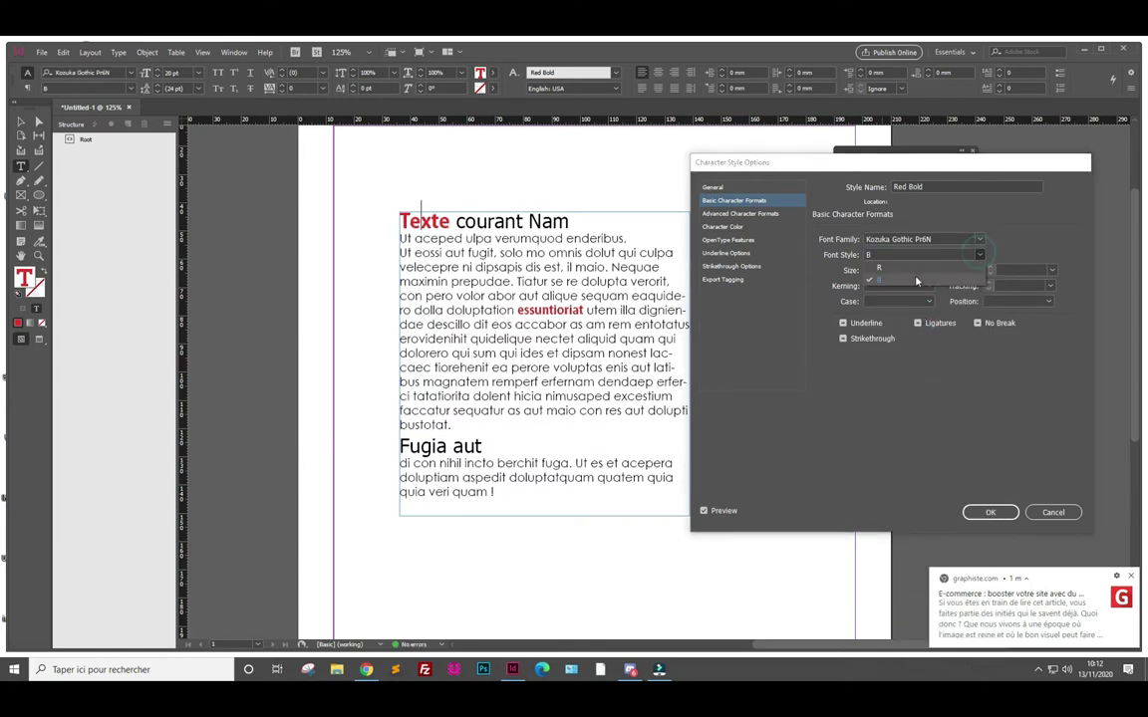
pyautogui.click(996, 255)
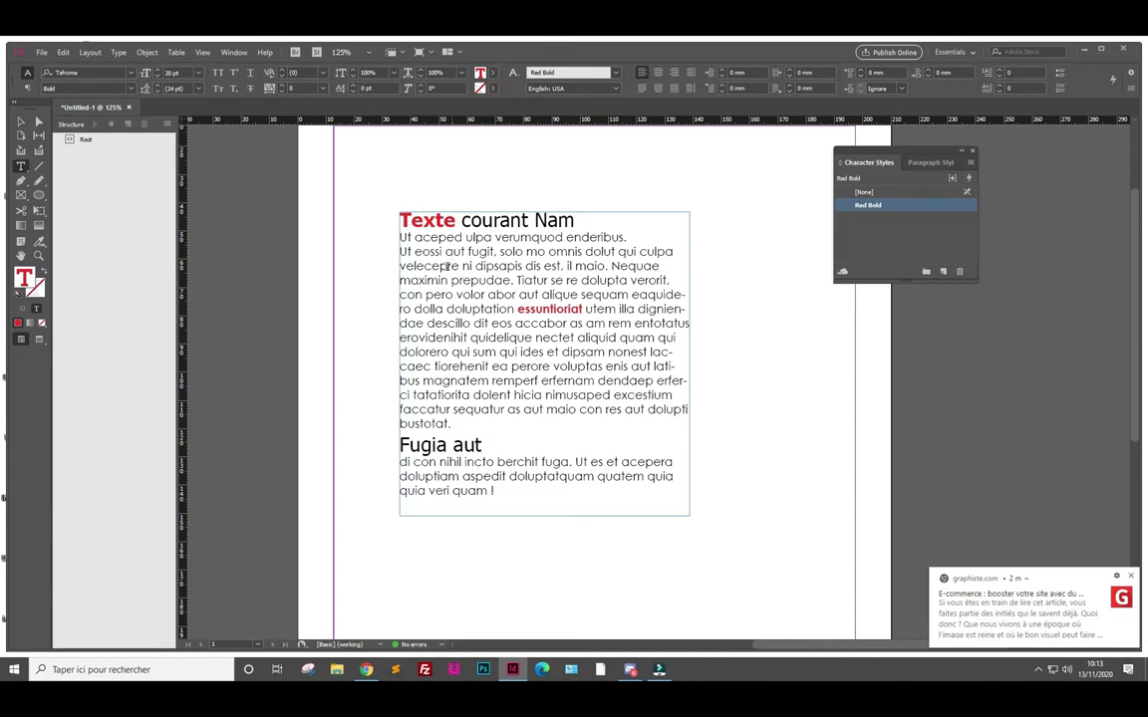
# End 'essuntioriat' and 'remperf' with periods and start new paragraphs after each
pyautogui.click(403, 237)
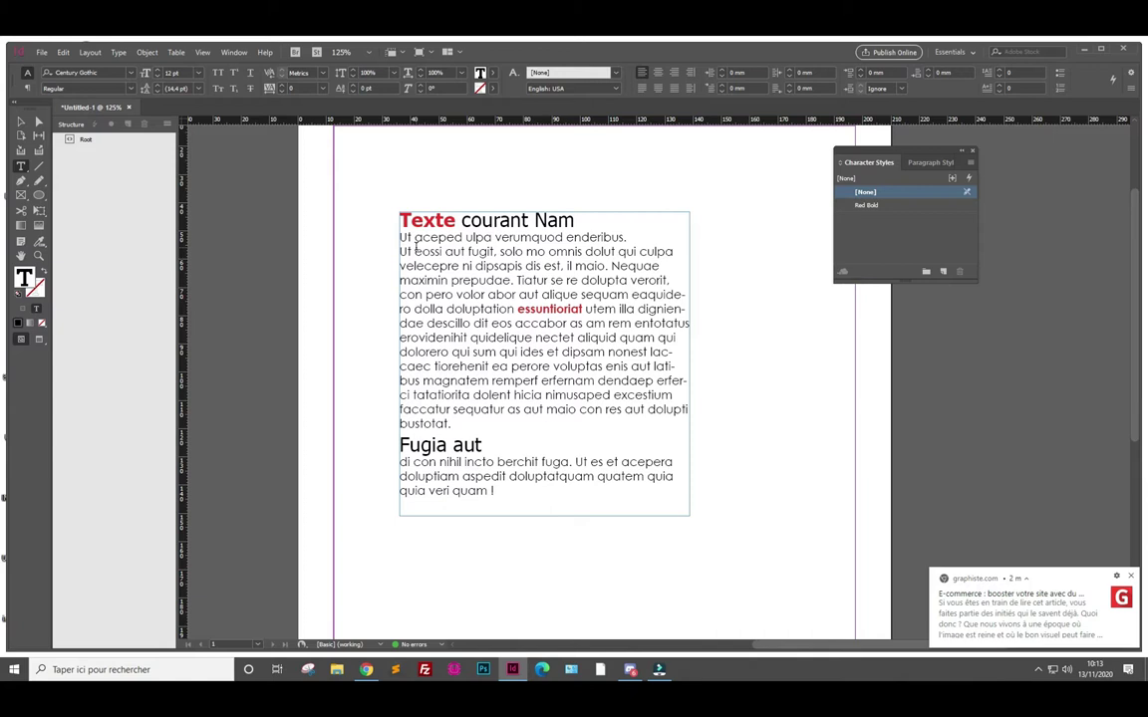
pyautogui.click(583, 307)
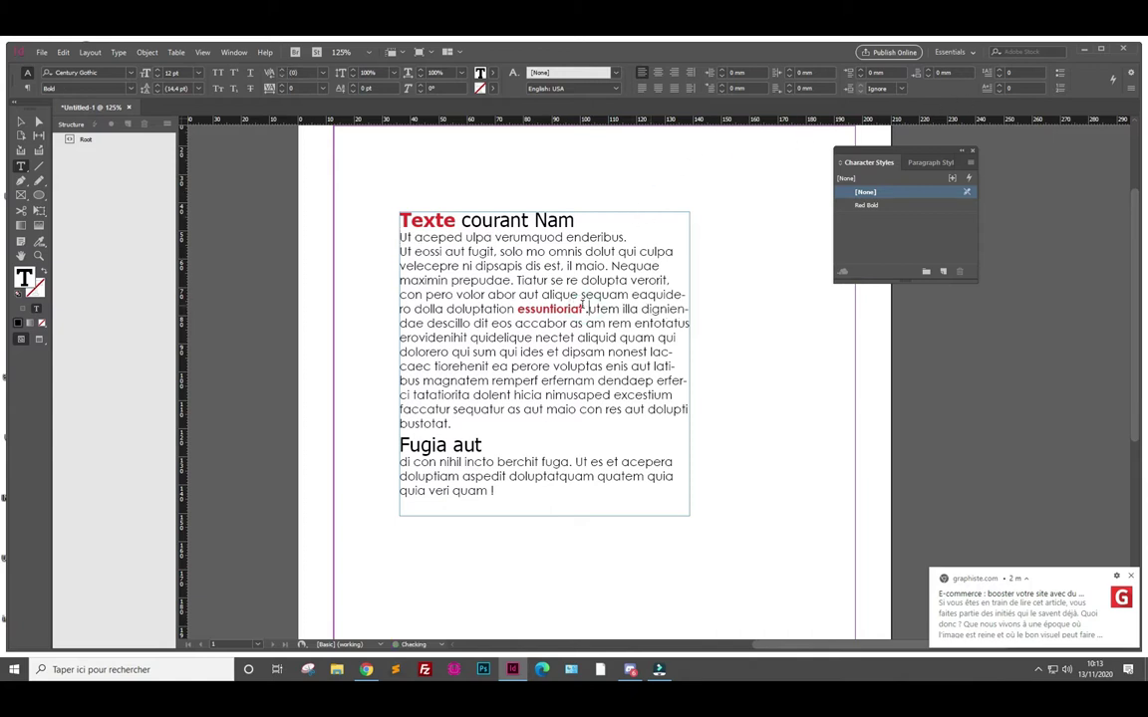
pyautogui.write('.')
pyautogui.press('Return')
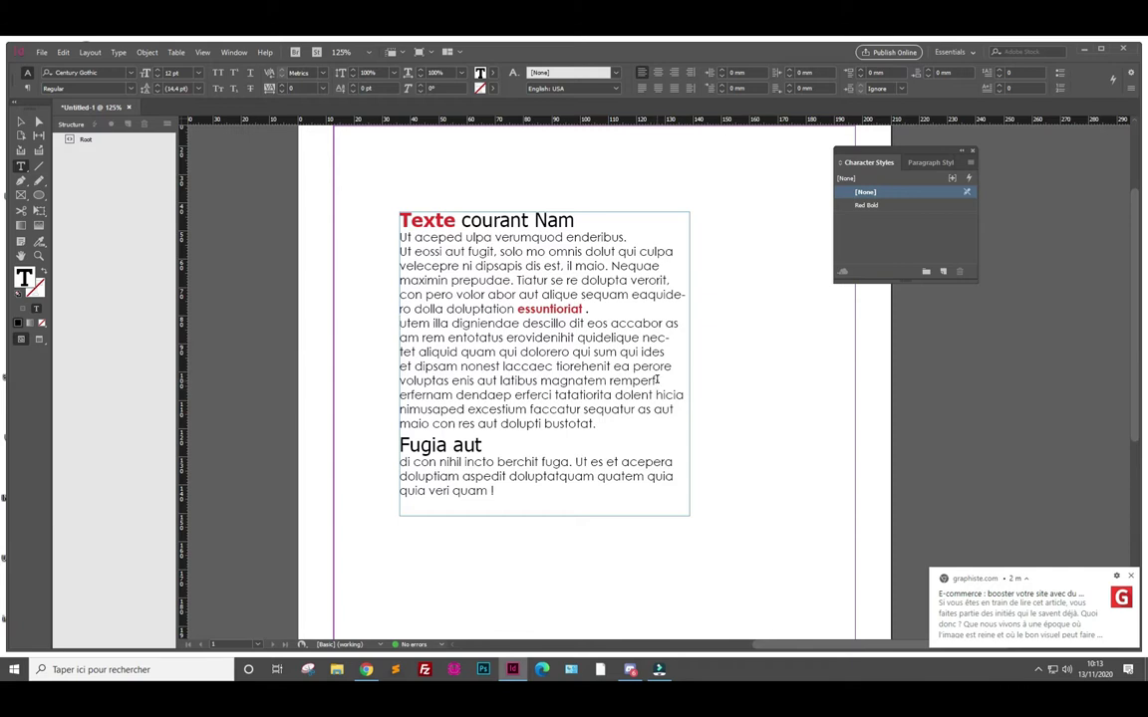
pyautogui.click(657, 380)
pyautogui.write('.')
pyautogui.press('Return')
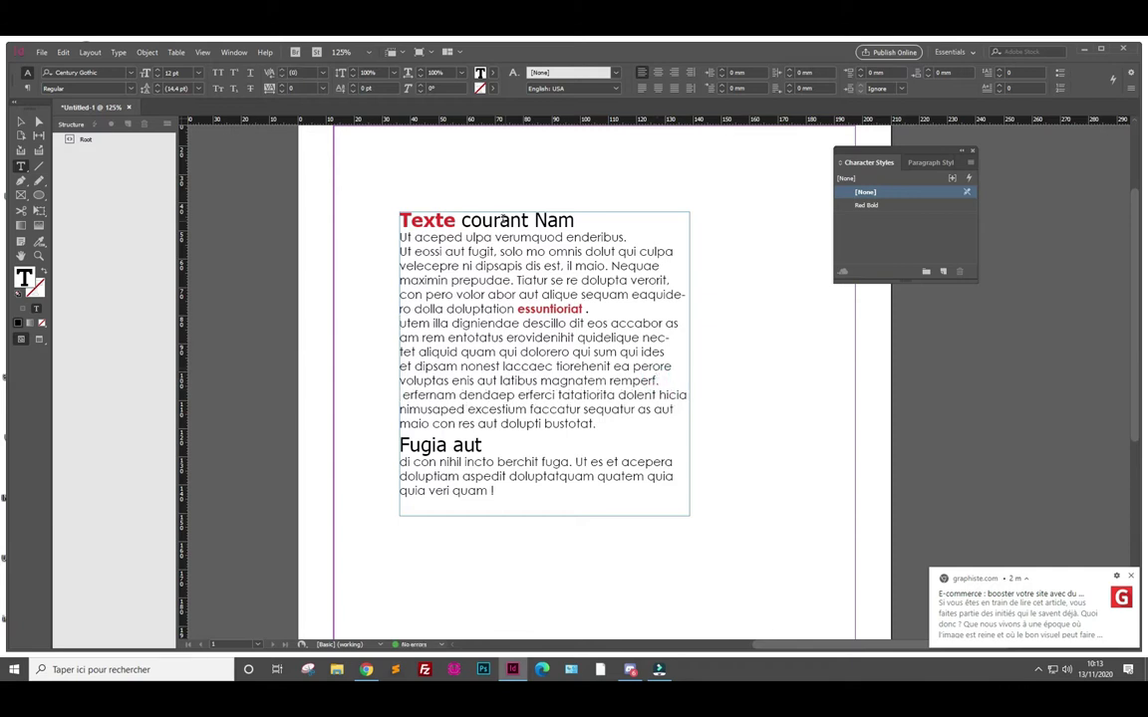
# Bullet the first body line and number the 'Ut eossi' paragraph
pyautogui.click(466, 237)
pyautogui.click(1059, 73)
pyautogui.click(409, 251)
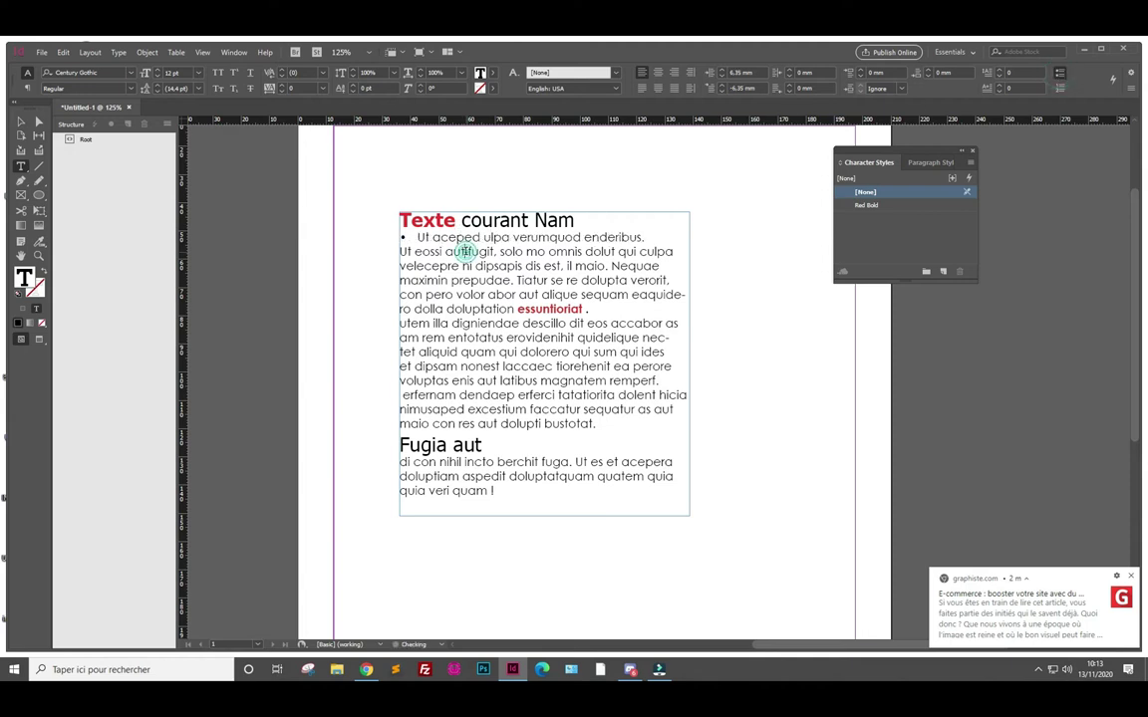
pyautogui.click(1059, 88)
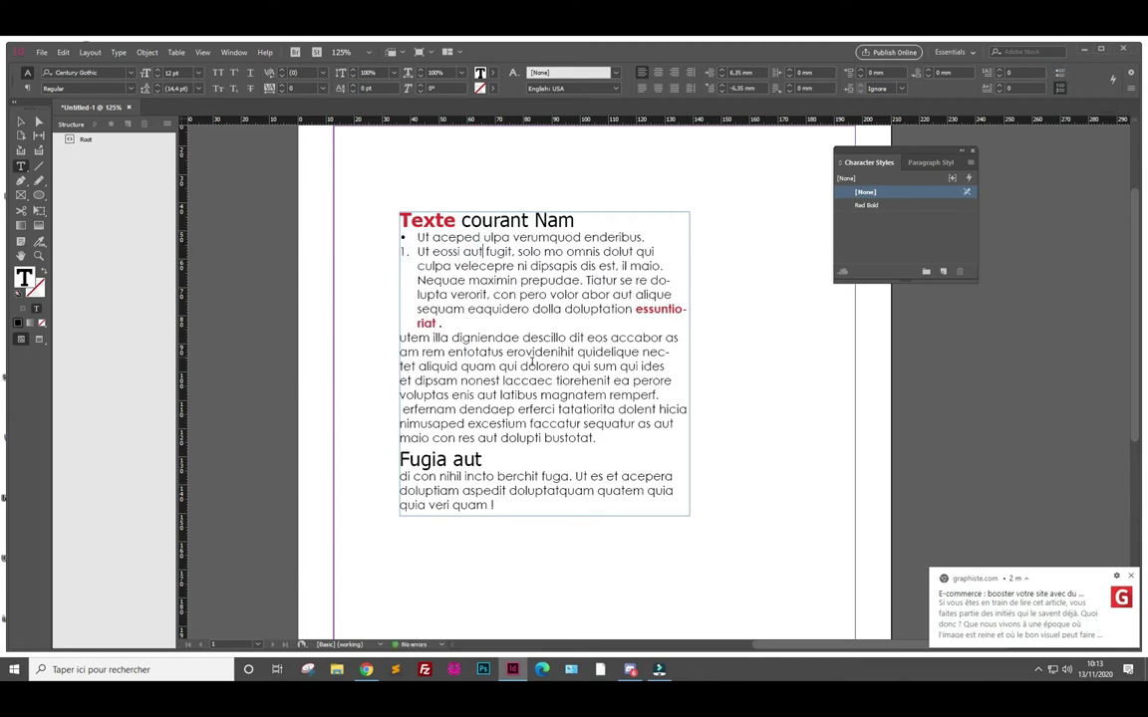
pyautogui.click(487, 338)
pyautogui.click(27, 88)
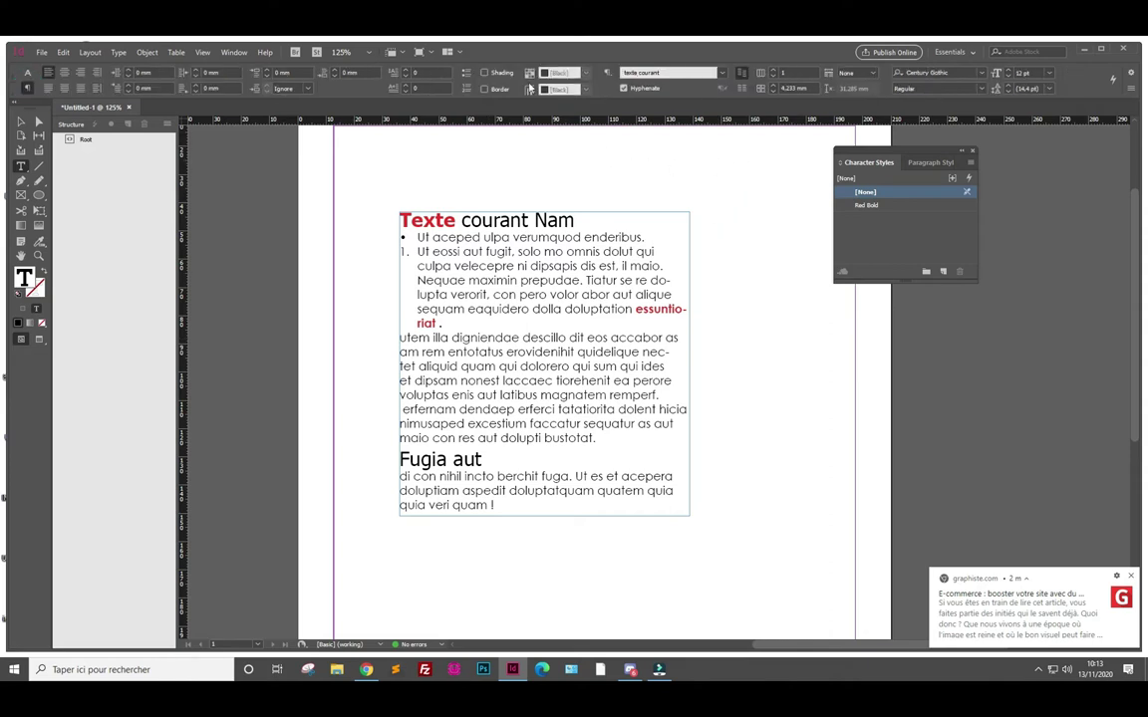
# Add a drop cap 'U' to the start of the 'Utem illa' paragraph
pyautogui.click(404, 72)
pyautogui.write('3')
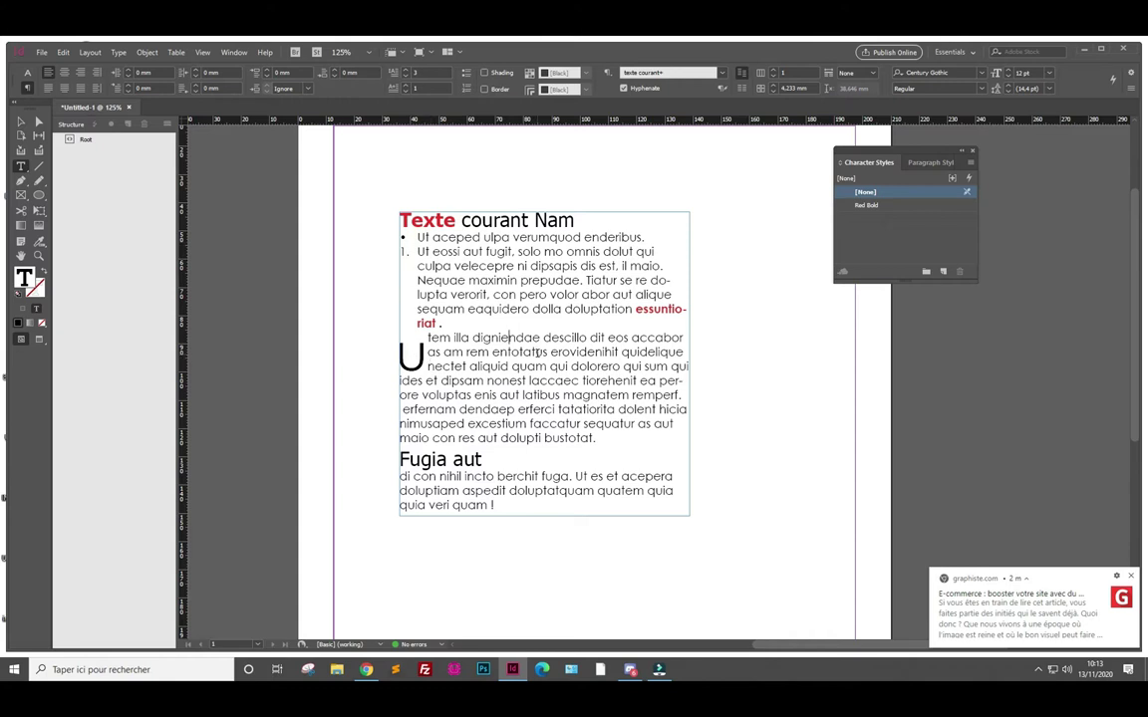
pyautogui.moveTo(424, 354); pyautogui.dragTo(398, 357)
pyautogui.click(410, 253)
pyautogui.moveTo(423, 339); pyautogui.dragTo(395, 351)
pyautogui.click(415, 252)
pyautogui.click(461, 236)
pyautogui.click(924, 162)
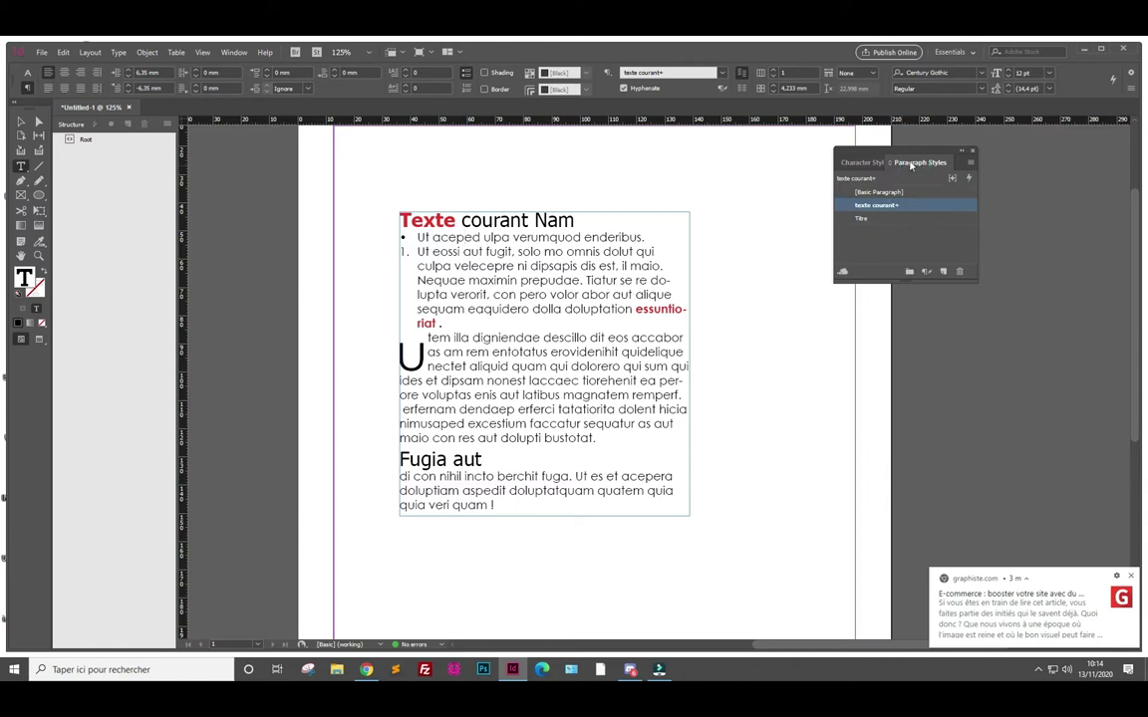
# Create paragraph style 'Texte courant + puces' whose bullets use the Red Bold character style
pyautogui.click(942, 271)
pyautogui.doubleClick(891, 221)
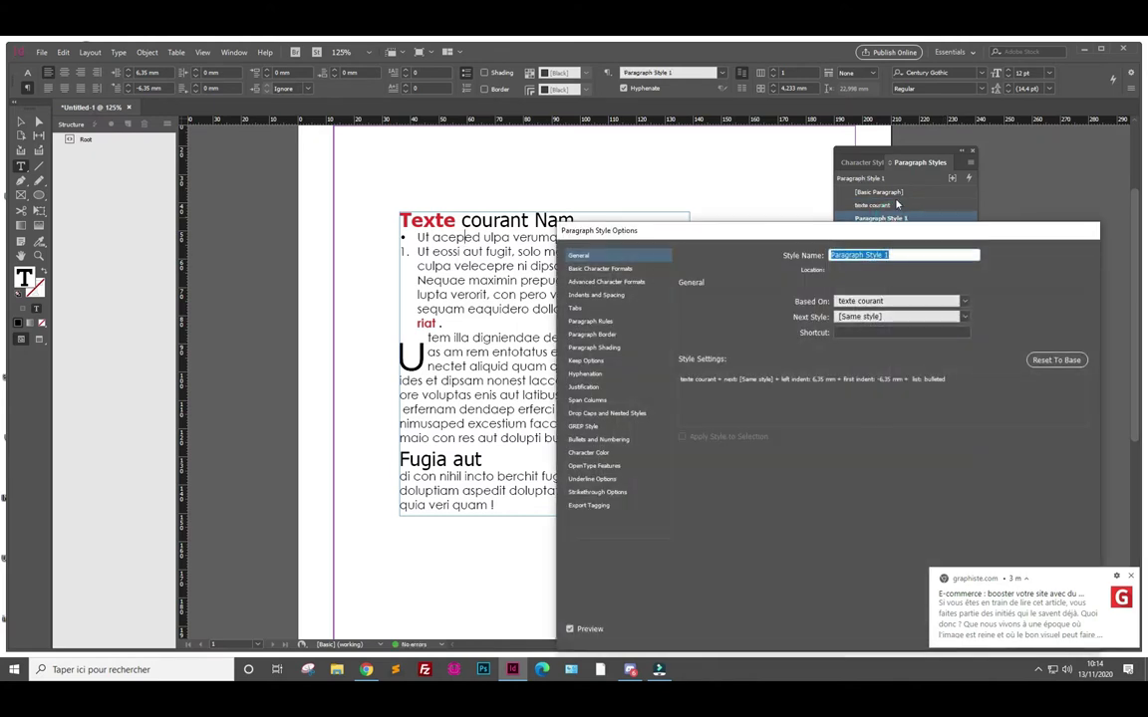
pyautogui.write('Te')
pyautogui.write(' puces')
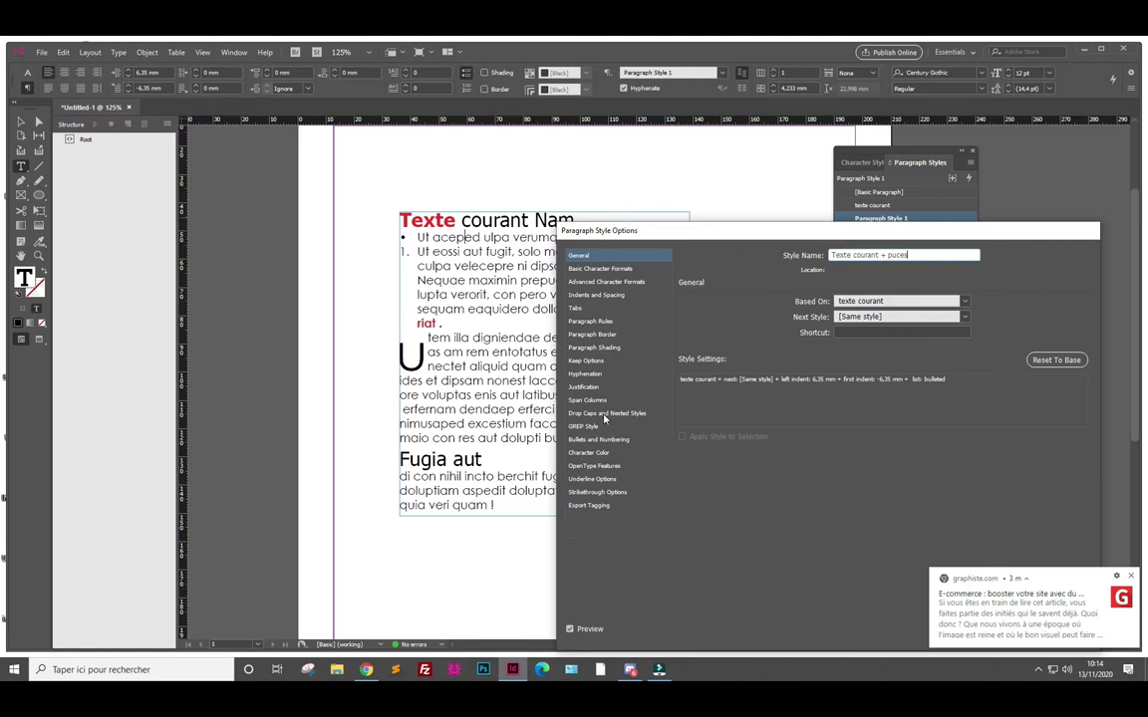
pyautogui.click(602, 439)
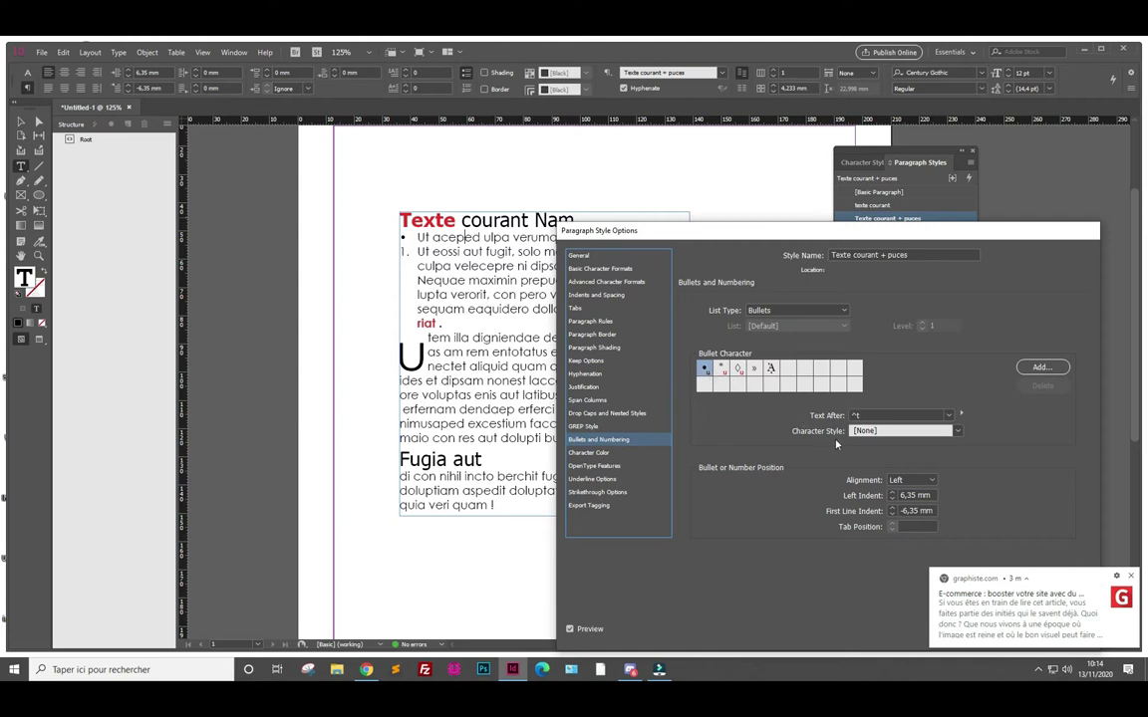
pyautogui.click(957, 430)
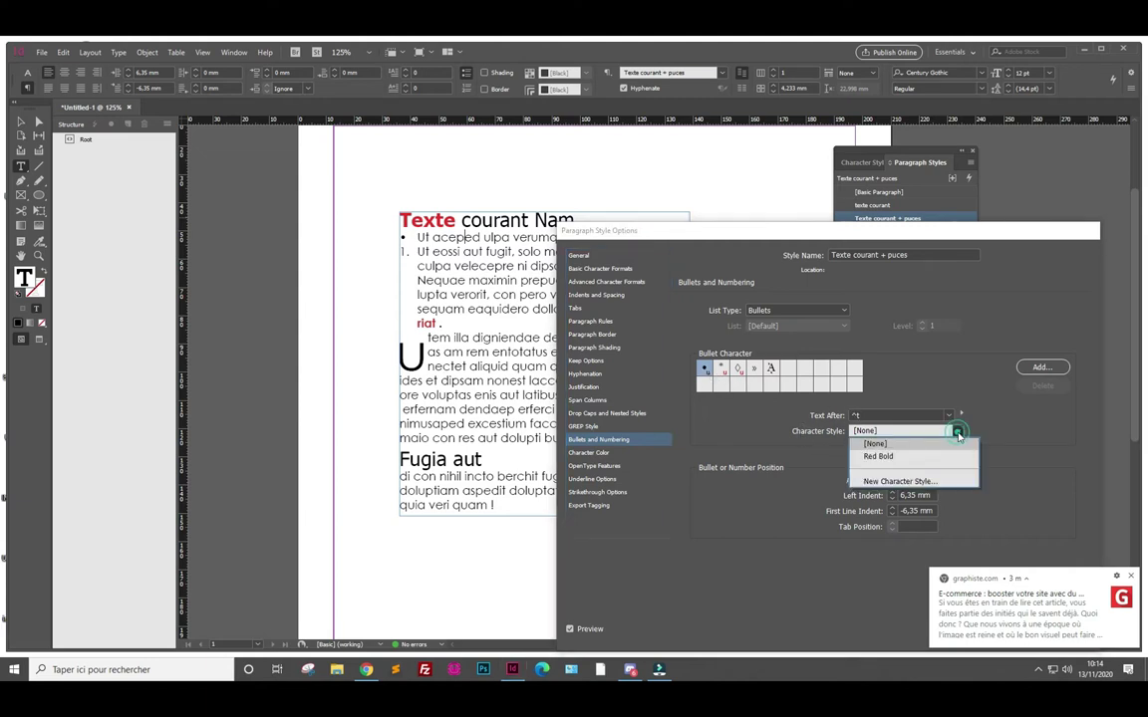
pyautogui.click(881, 457)
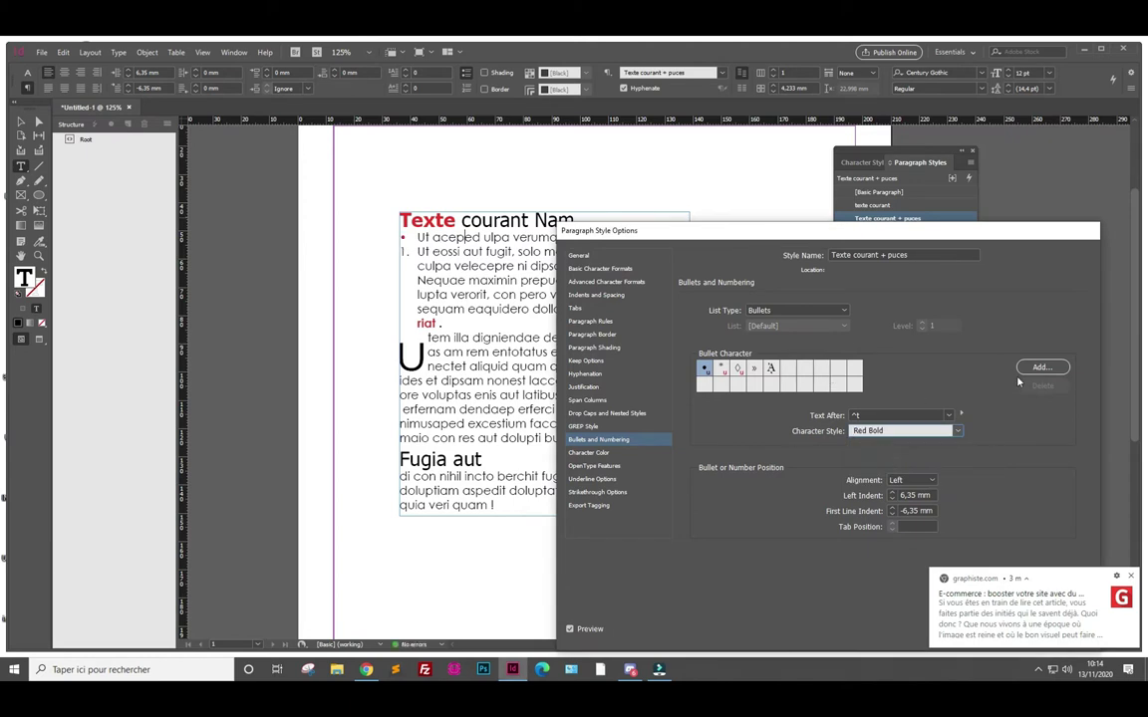
pyautogui.click(1041, 368)
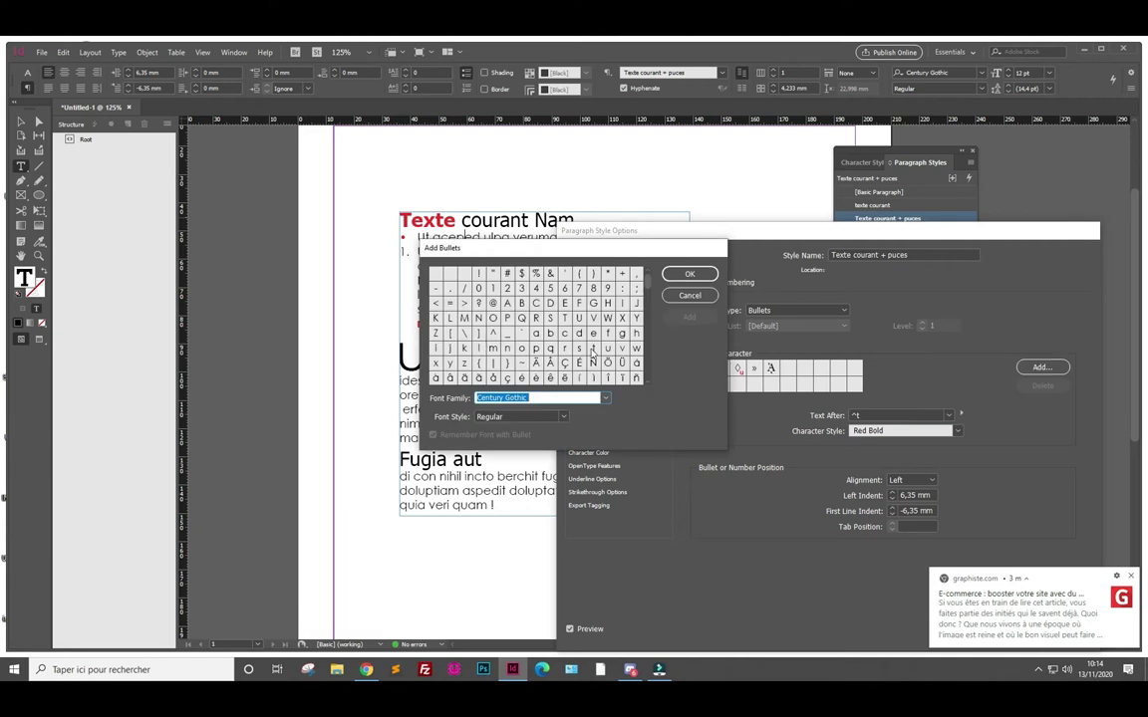
# Browse bullet glyph fonts, trying Wingdings 2 before settling on Wingdings
pyautogui.click(605, 398)
pyautogui.scroll(-5, 542, 361)
pyautogui.scroll(-10, 542, 361)
pyautogui.scroll(-10, 542, 360)
pyautogui.scroll(-10, 542, 361)
pyautogui.scroll(-10, 542, 361)
pyautogui.scroll(1, 542, 360)
pyautogui.scroll(5, 542, 361)
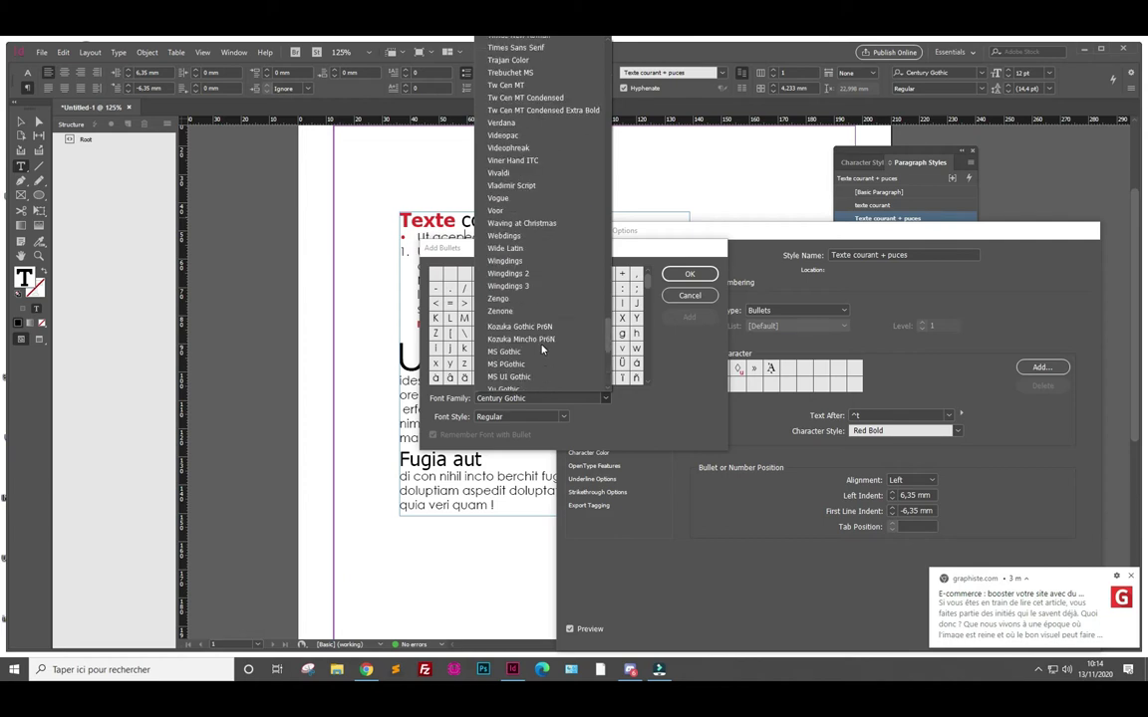
pyautogui.click(519, 275)
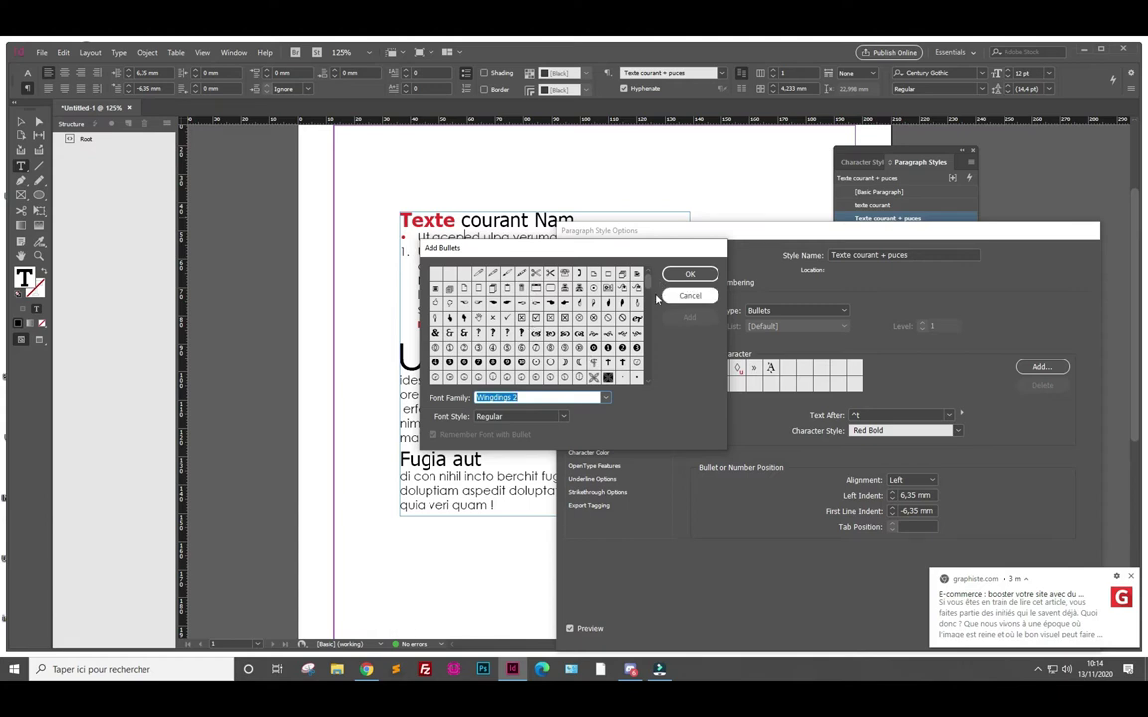
pyautogui.click(605, 398)
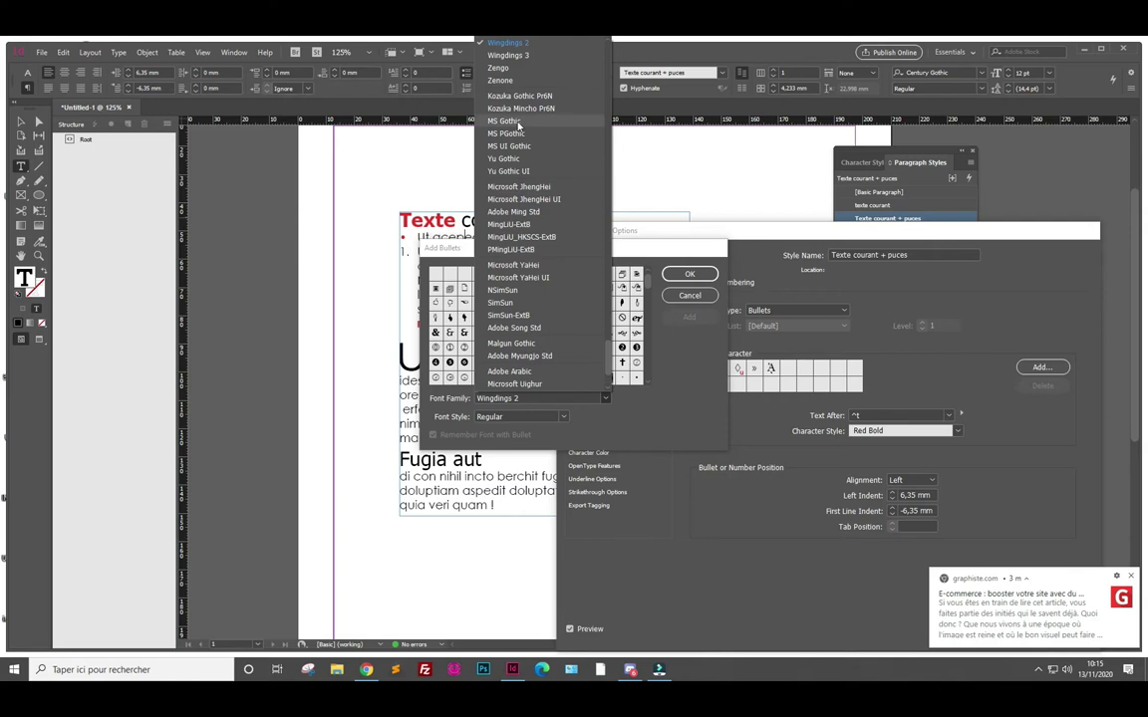
pyautogui.scroll(2, 518, 124)
pyautogui.scroll(2, 518, 127)
pyautogui.scroll(2, 518, 139)
pyautogui.scroll(2, 519, 155)
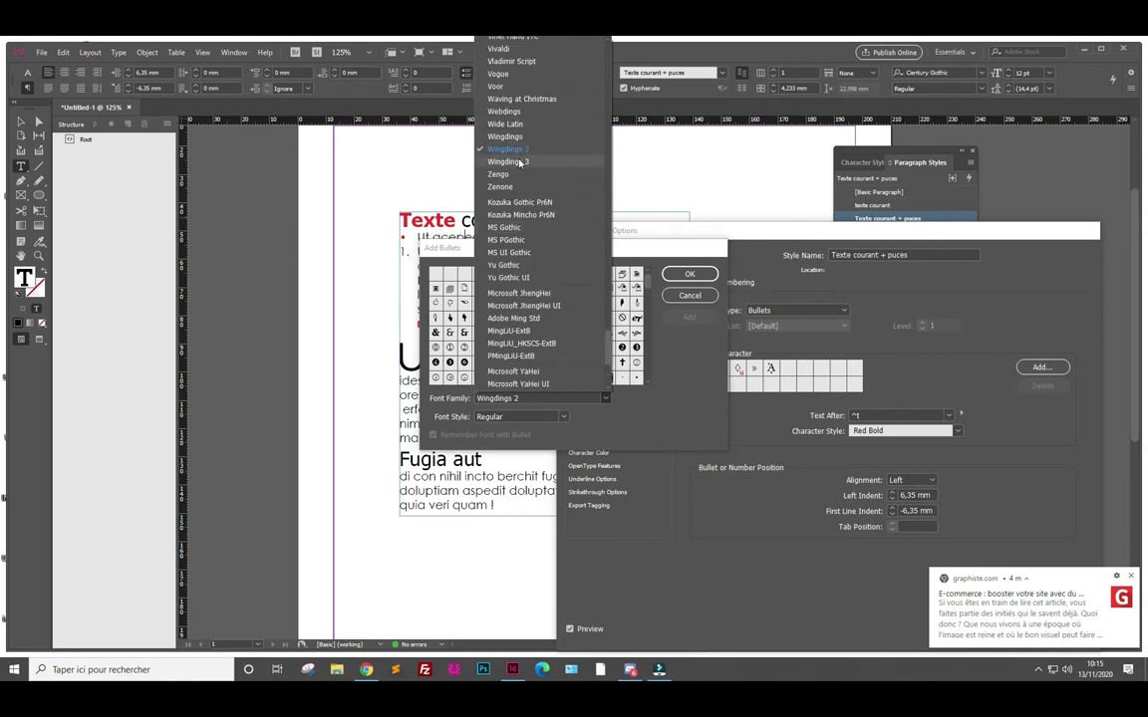
pyautogui.click(506, 136)
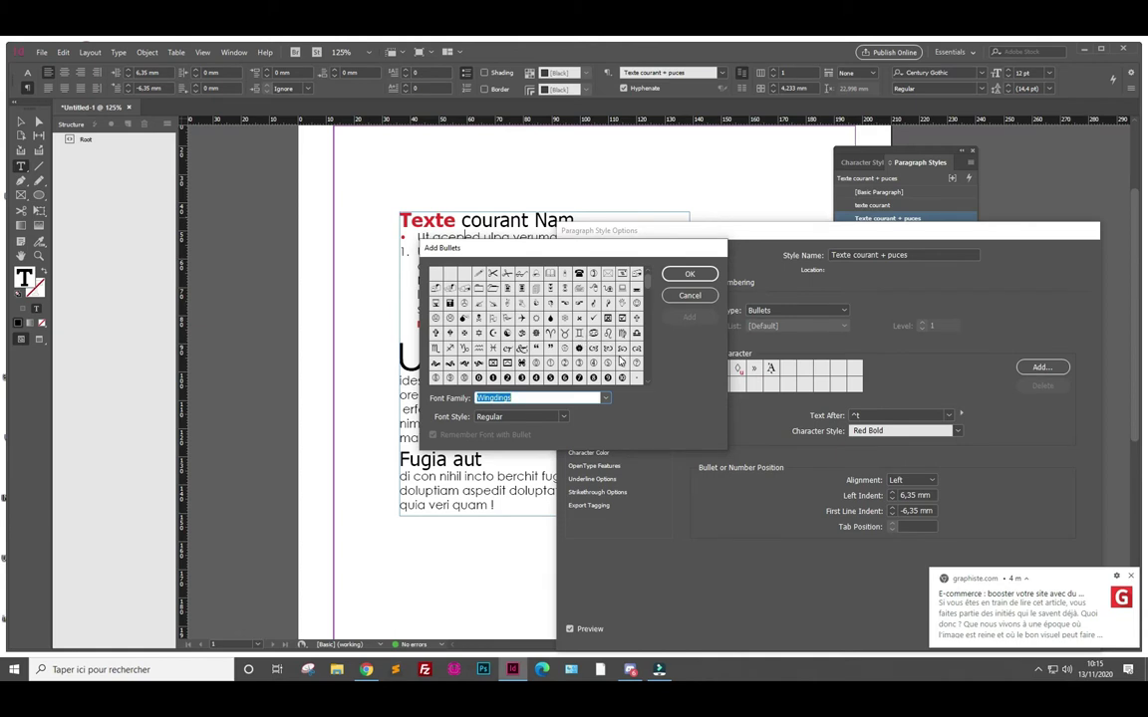
# Add Wingdings square, diamond and ornament glyphs, making the ornament the list bullet
pyautogui.moveTo(652, 288); pyautogui.dragTo(649, 324)
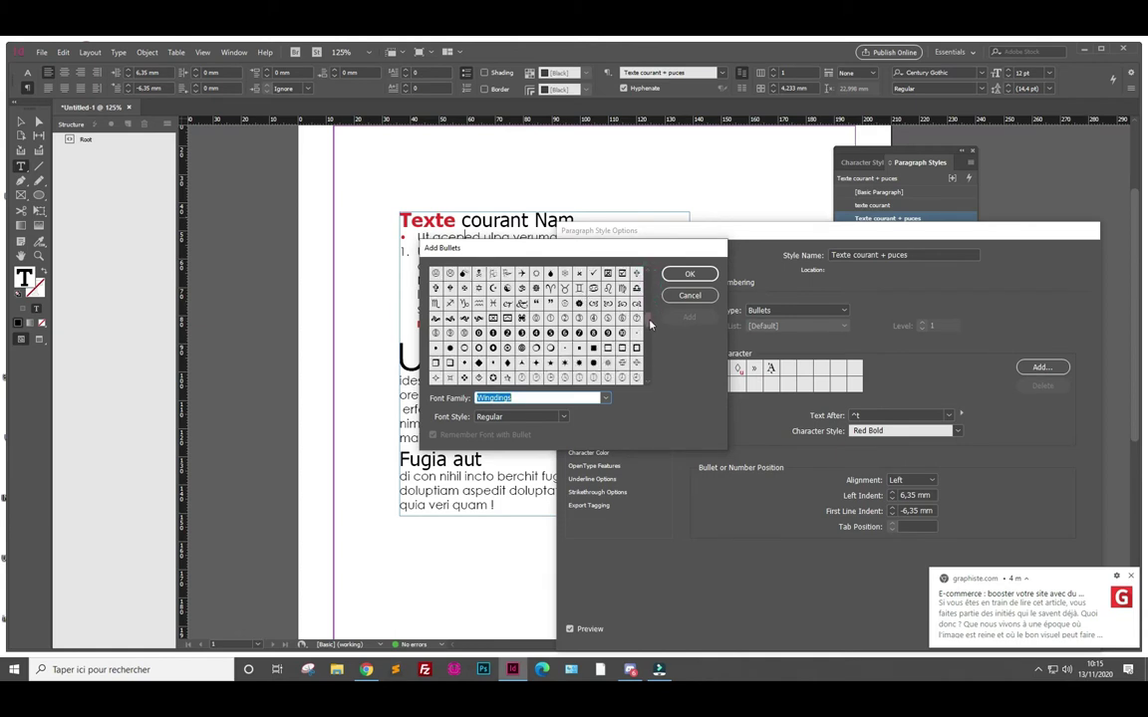
pyautogui.click(593, 348)
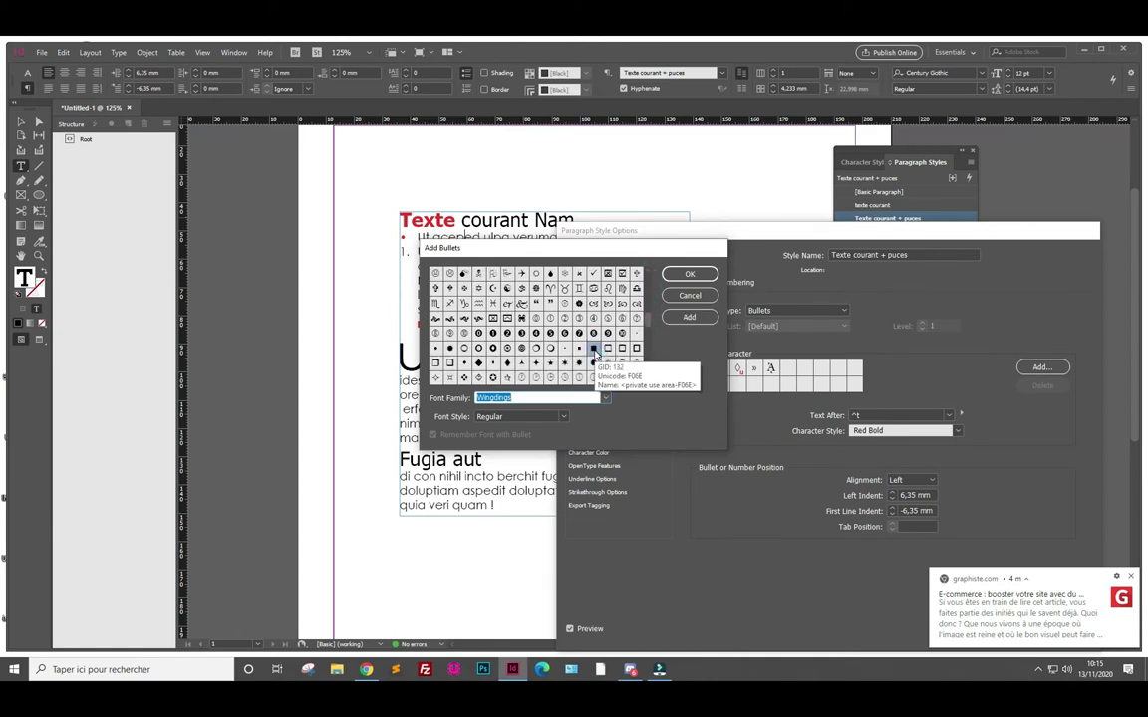
pyautogui.click(691, 317)
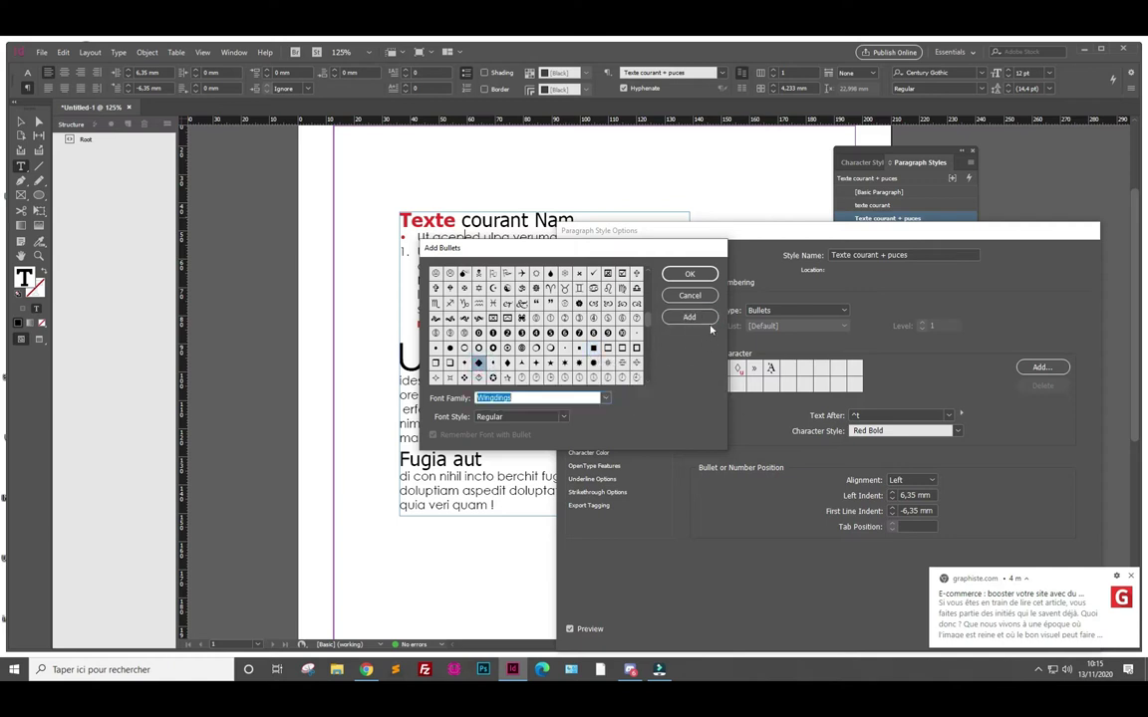
pyautogui.click(479, 363)
pyautogui.click(689, 315)
pyautogui.click(691, 275)
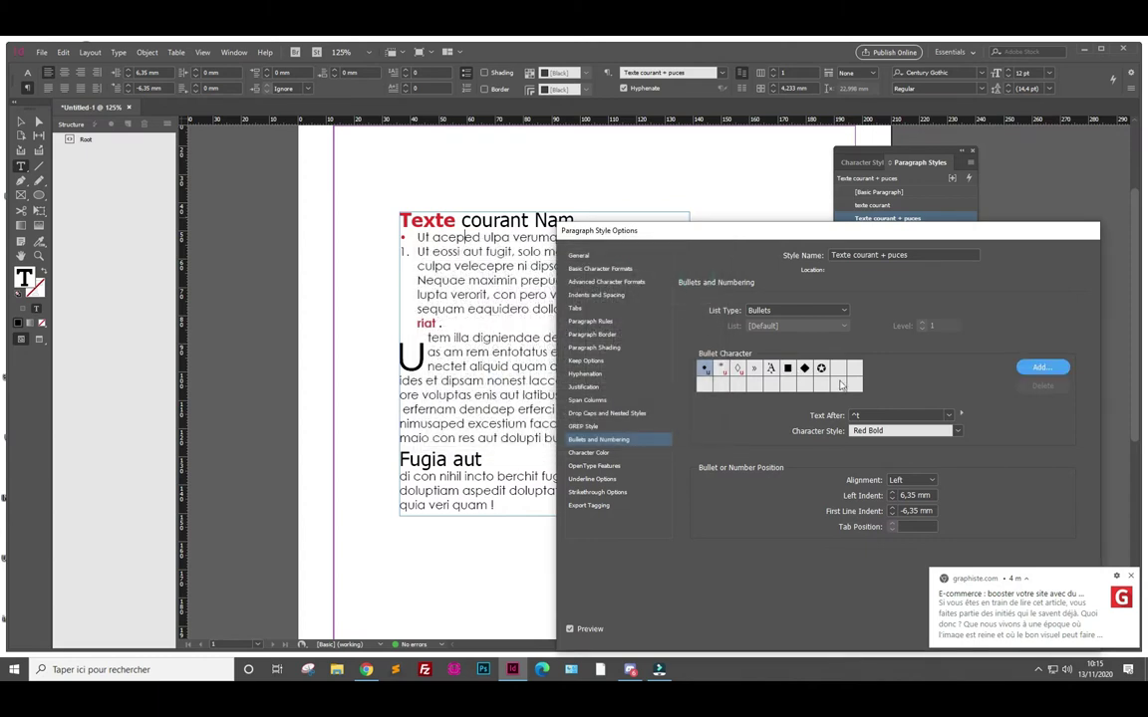
pyautogui.click(804, 368)
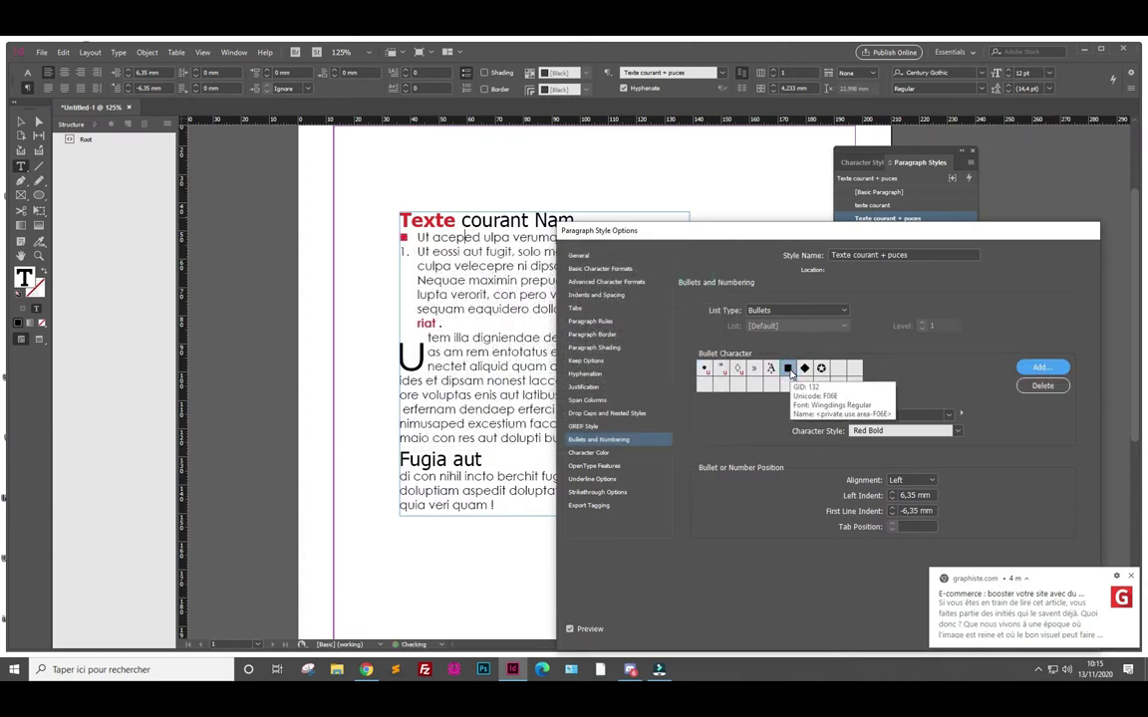
pyautogui.click(821, 369)
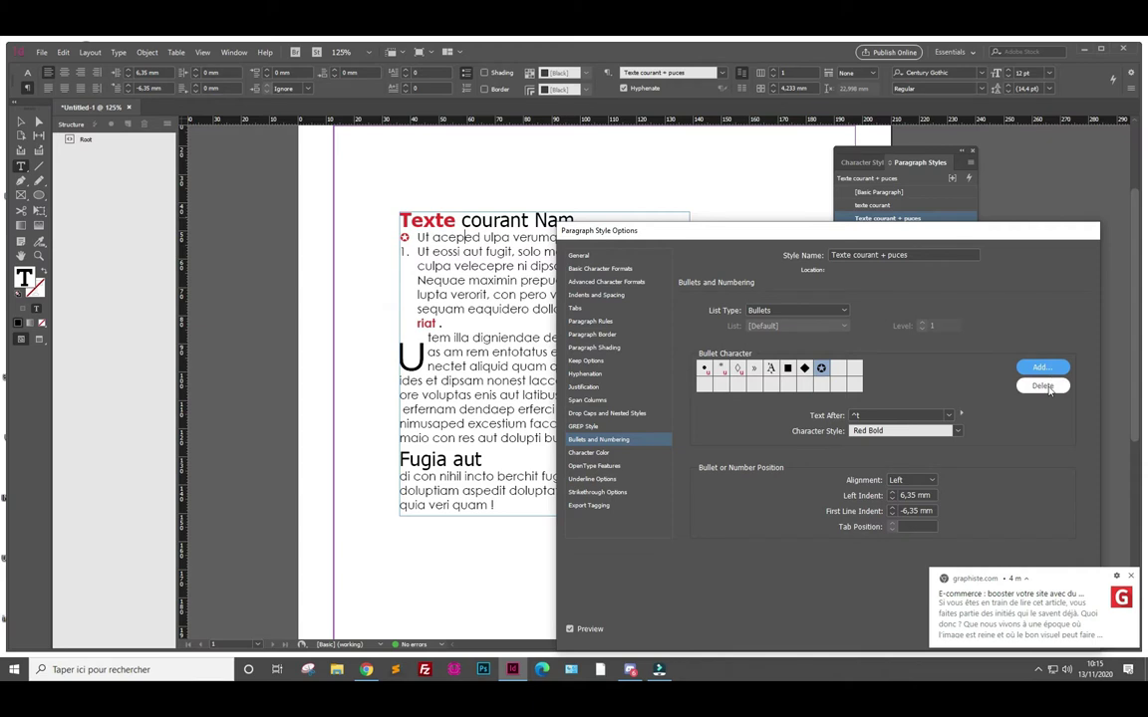
pyautogui.moveTo(989, 235); pyautogui.dragTo(804, 158)
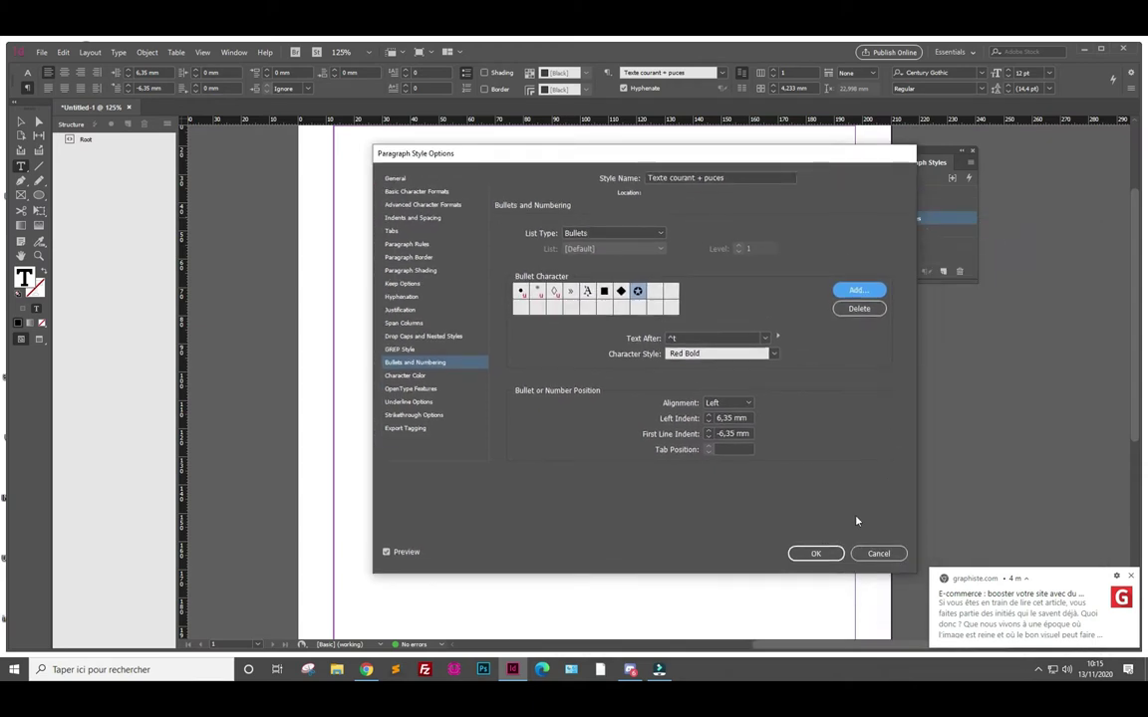
# Create a new paragraph style from the numbered paragraph, keeping its list formatting
pyautogui.click(814, 553)
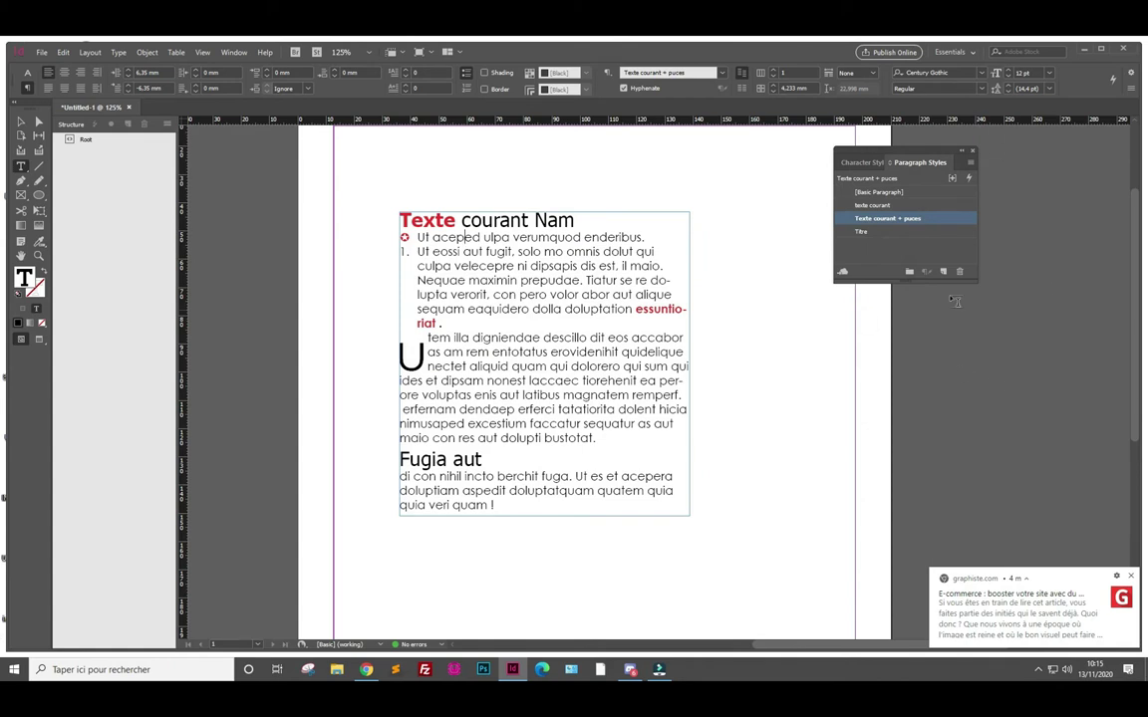
pyautogui.click(476, 228)
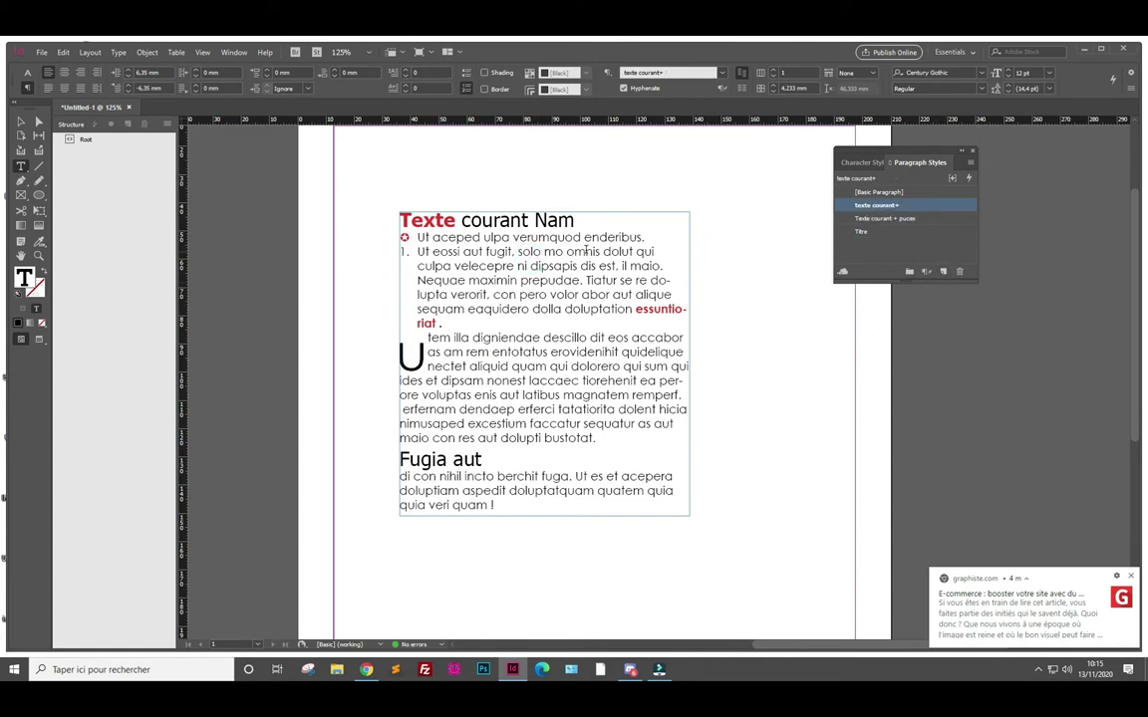
pyautogui.click(943, 271)
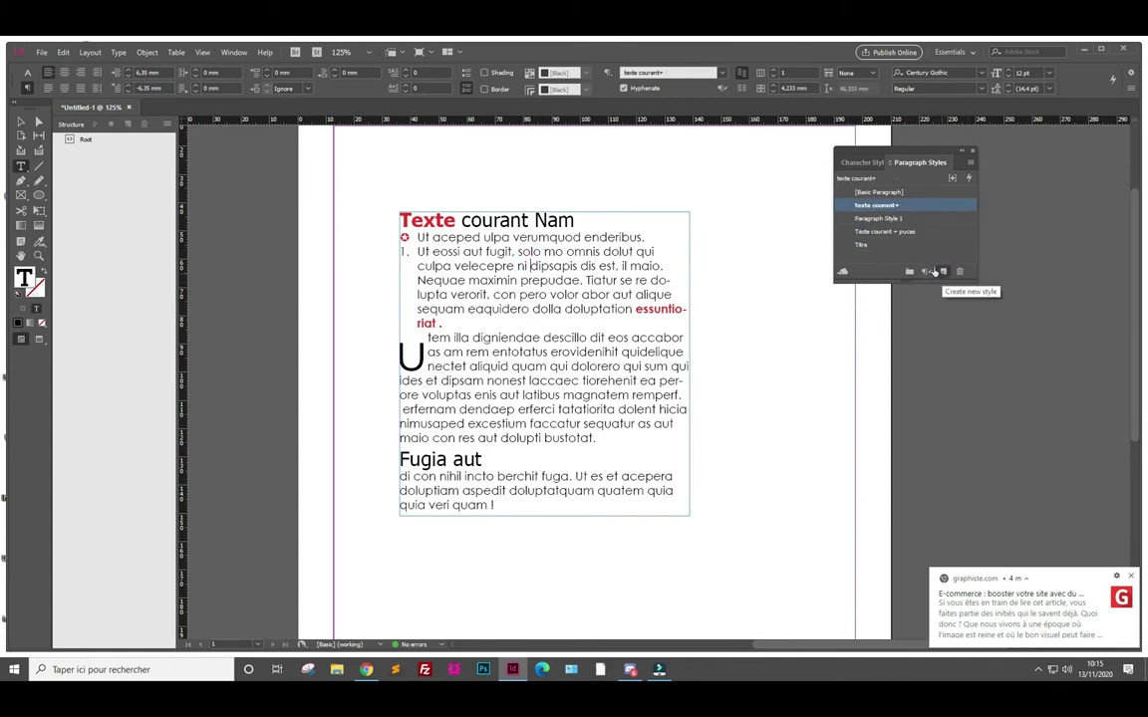
pyautogui.doubleClick(892, 206)
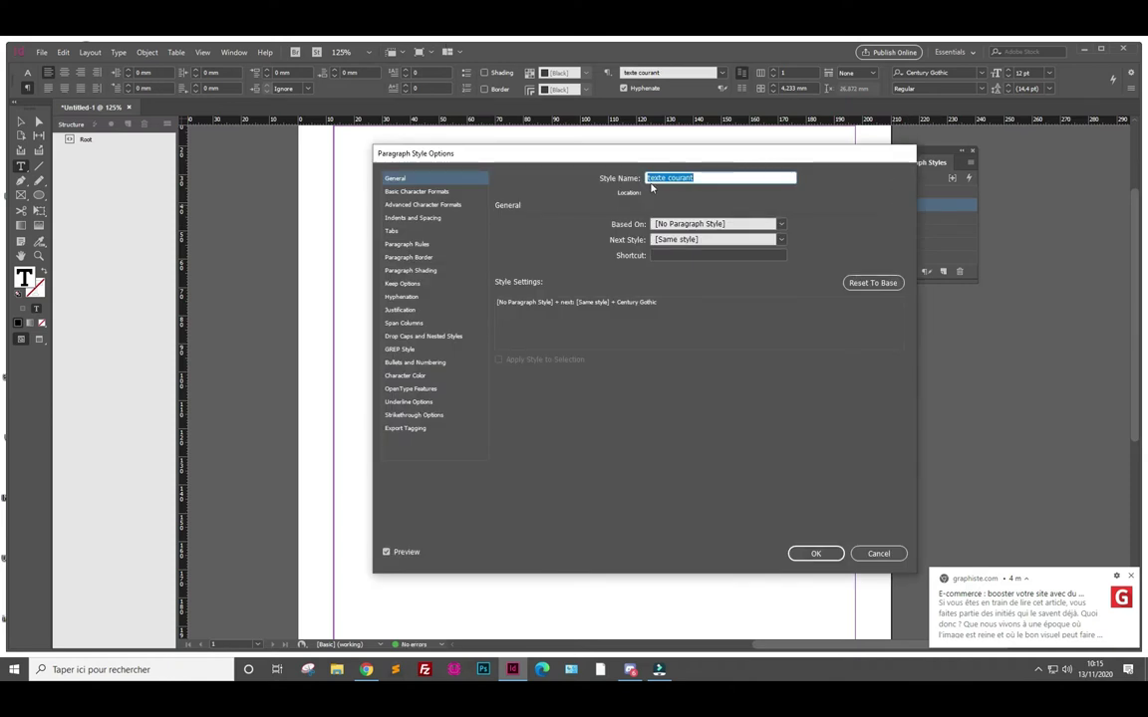
pyautogui.moveTo(597, 155); pyautogui.dragTo(551, 168)
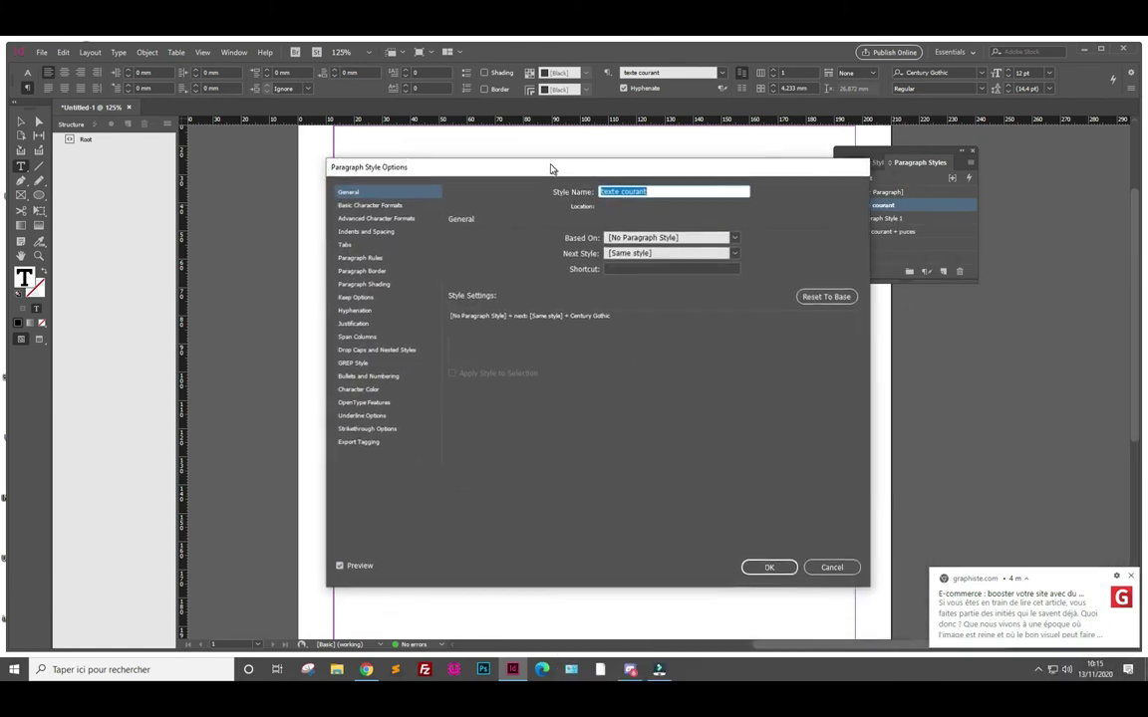
pyautogui.click(831, 567)
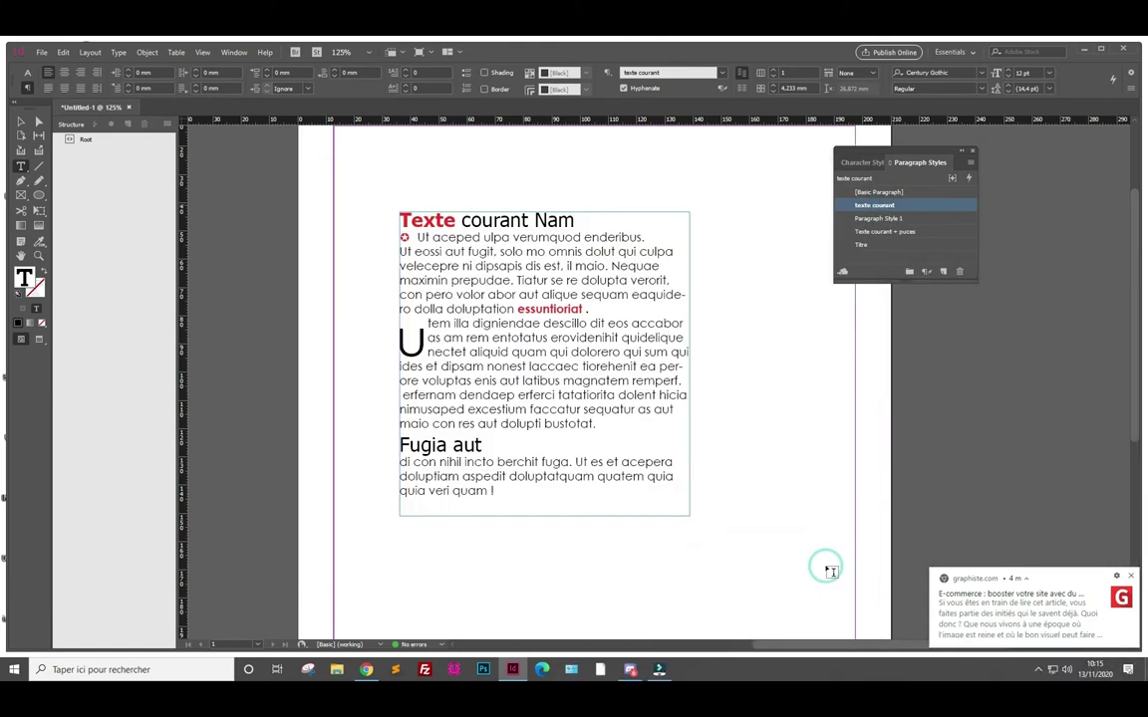
pyautogui.hotkey('ctrl', 'z')
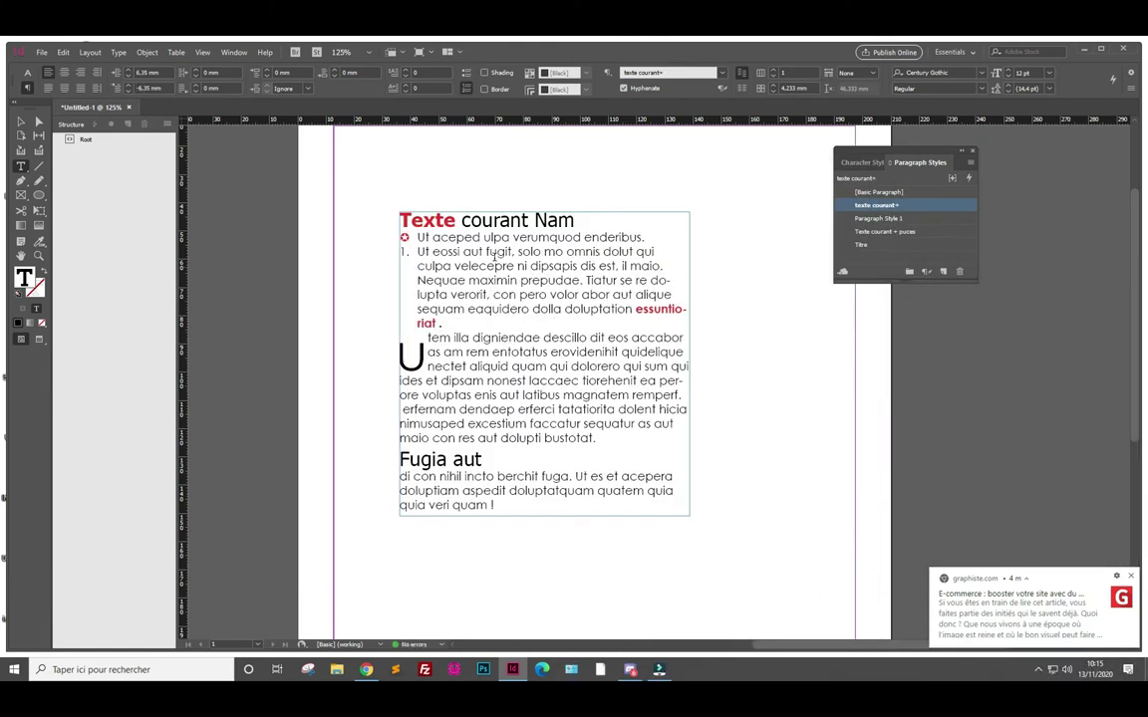
# Apply the new style to the paragraph and rename it 'texte courant + Num'
pyautogui.click(901, 219)
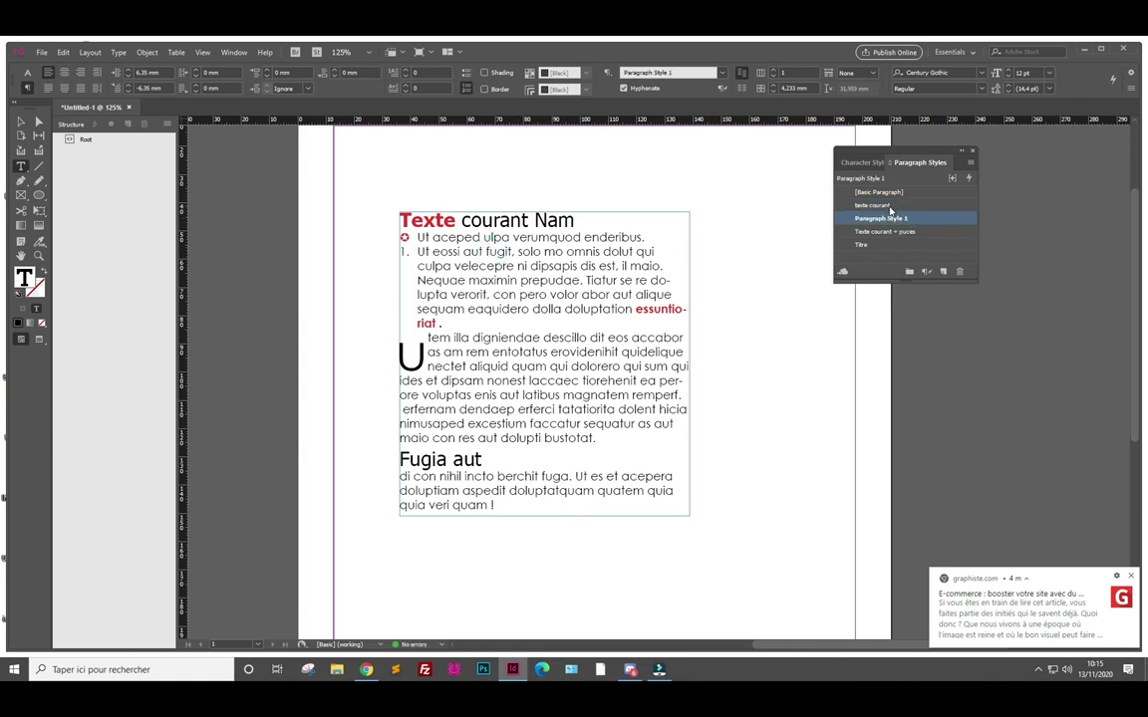
pyautogui.click(876, 206)
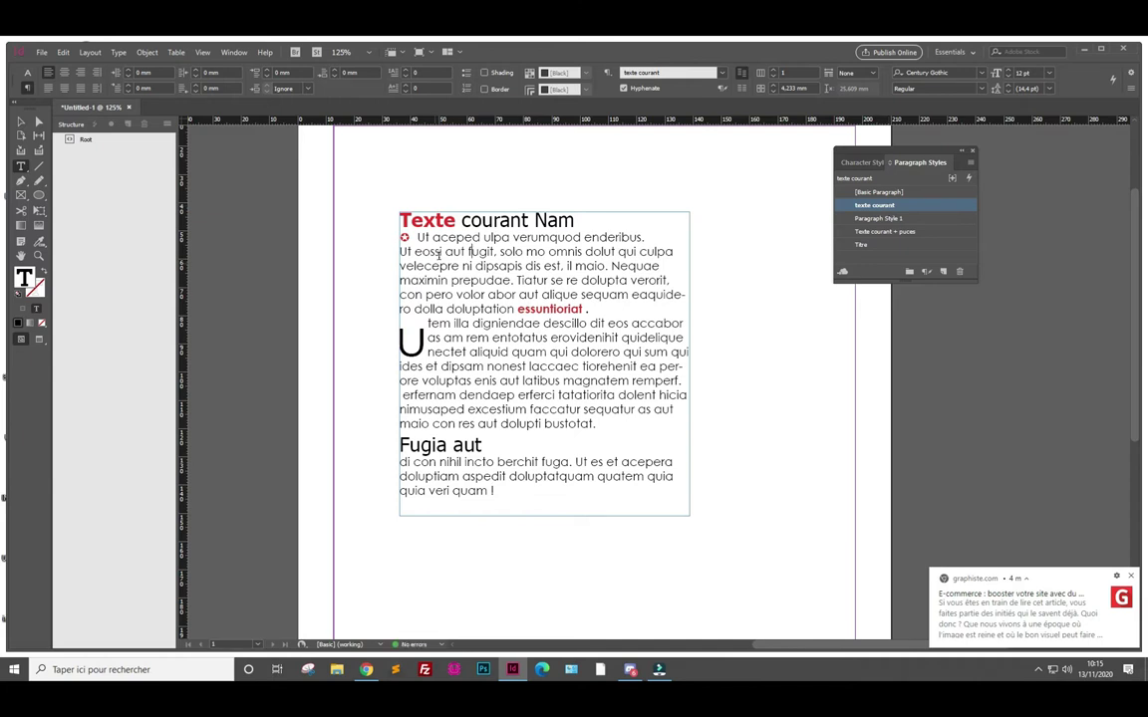
pyautogui.click(884, 221)
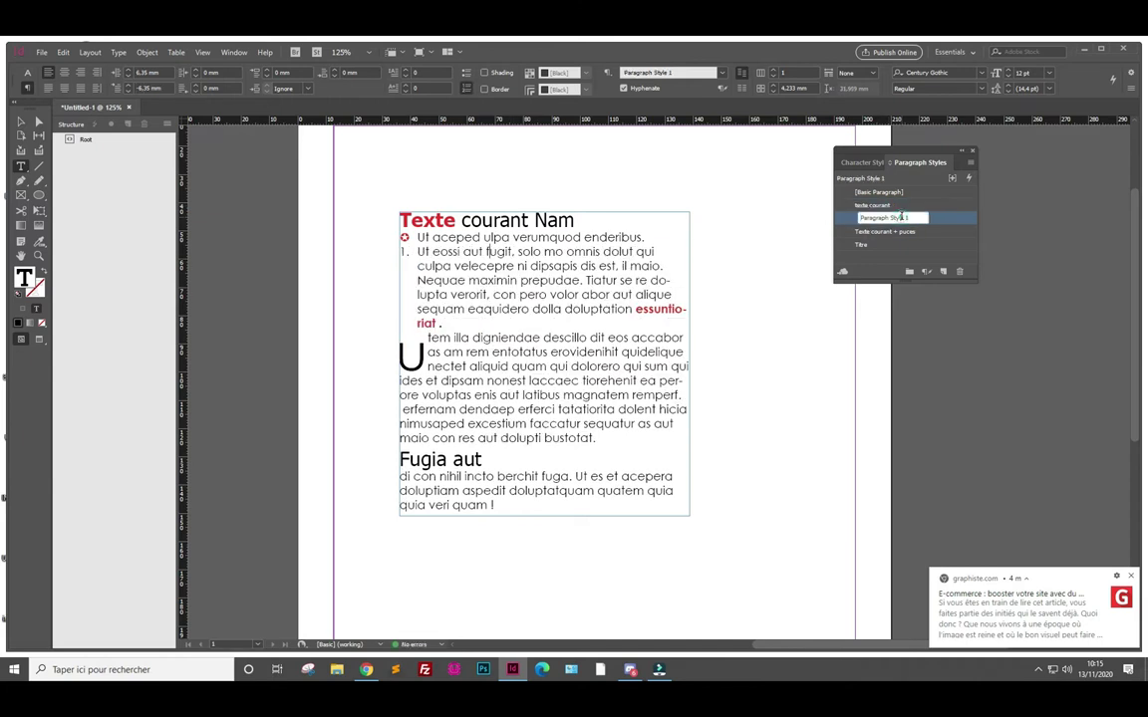
pyautogui.moveTo(911, 218); pyautogui.dragTo(829, 219)
pyautogui.write('texte courant + Num')
# Set the texte courant + Num numbering character style to Red Bold
pyautogui.click(943, 222)
pyautogui.doubleClick(941, 220)
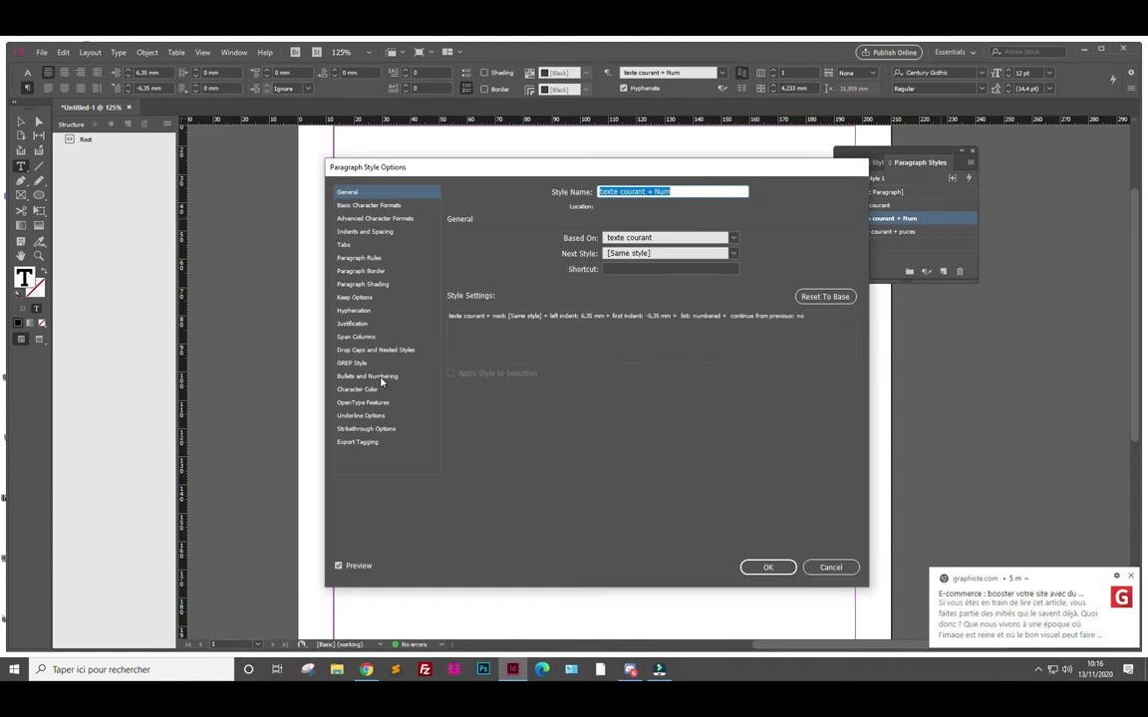
pyautogui.click(378, 376)
pyautogui.click(597, 248)
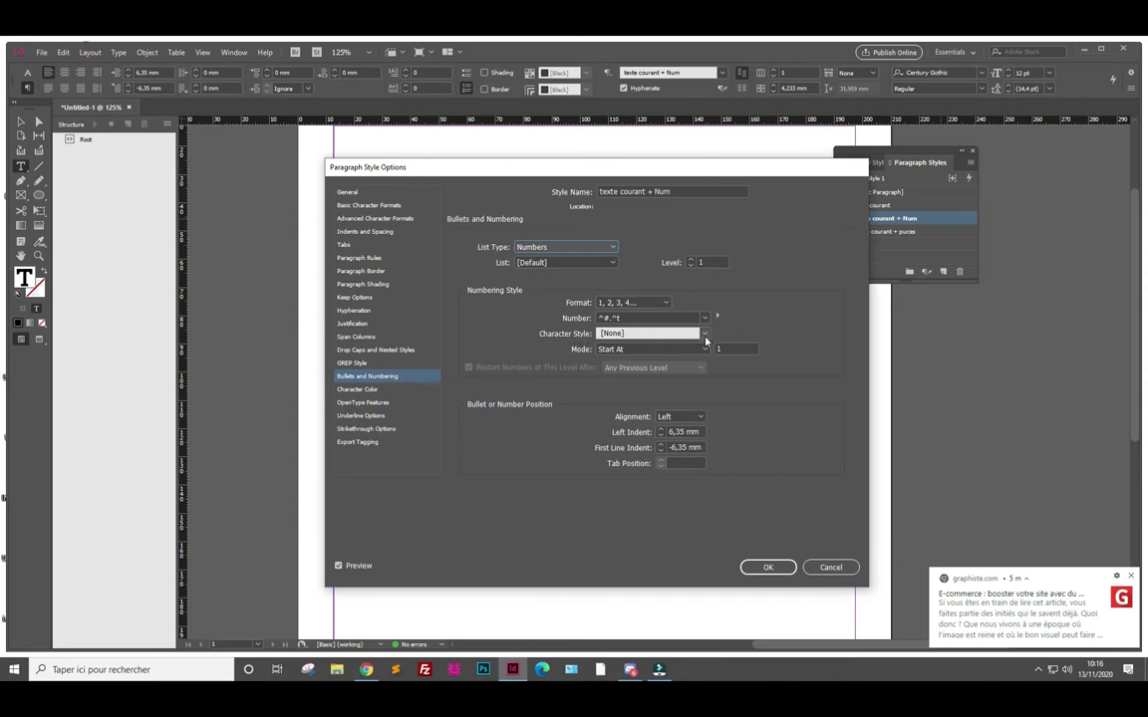
pyautogui.click(707, 338)
pyautogui.click(650, 360)
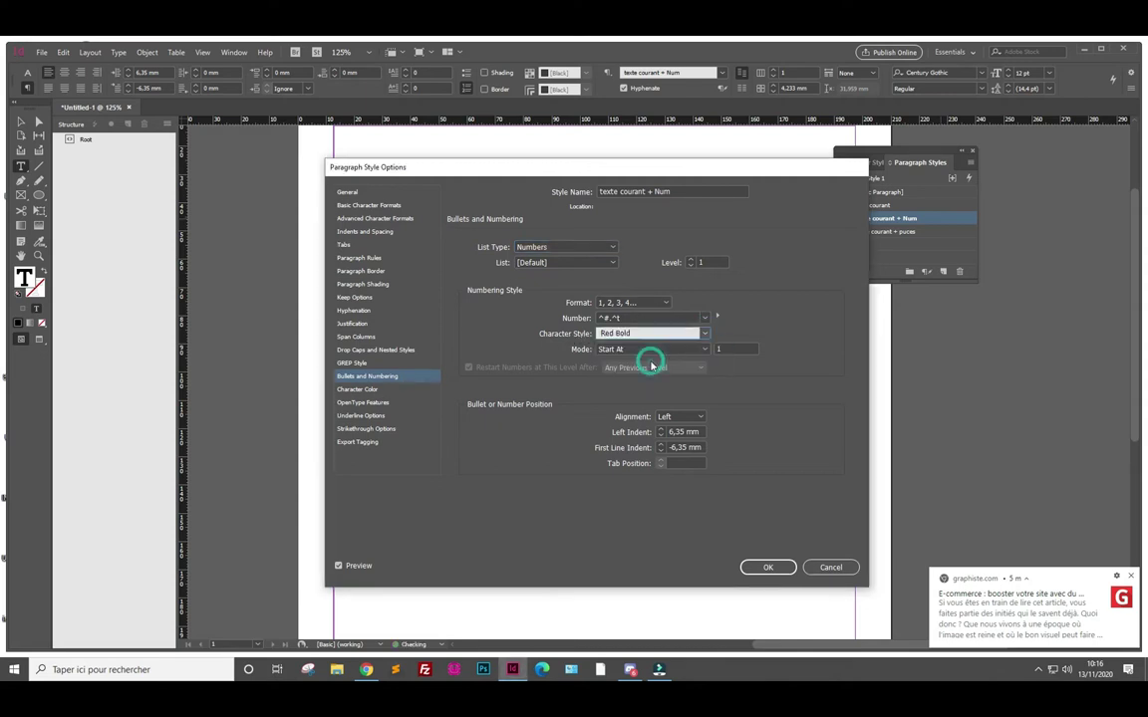
pyautogui.click(784, 570)
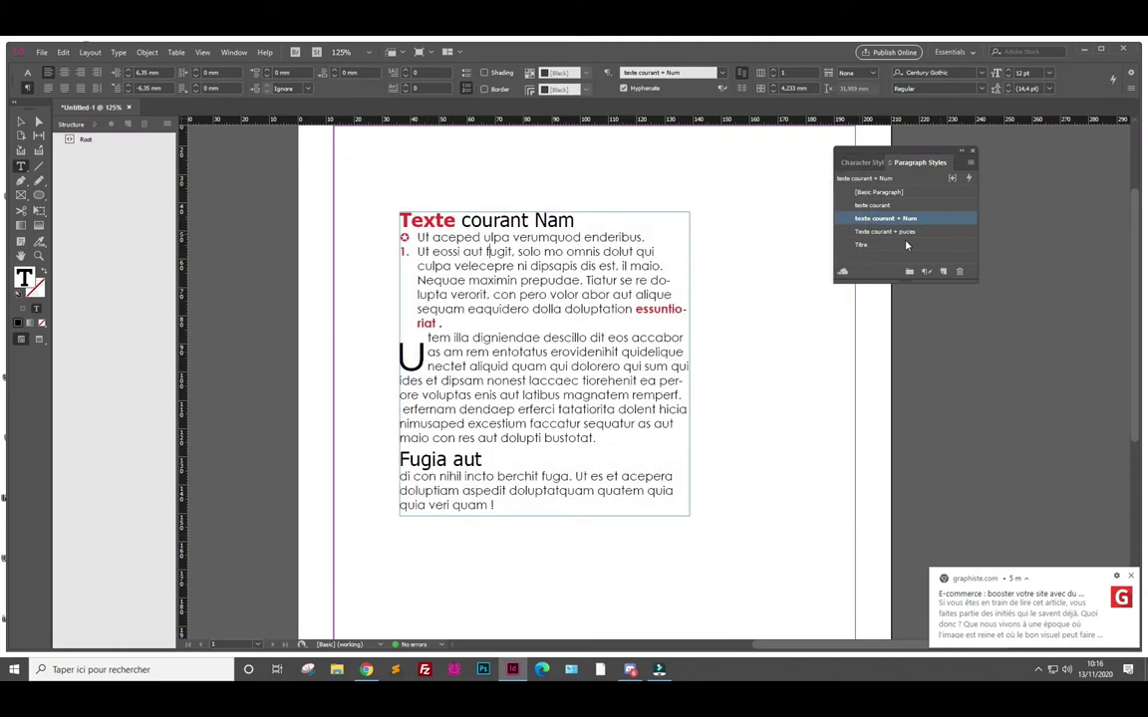
# Create a style from the drop-cap paragraph, name it 'Texte courant + Lettrine', and apply it
pyautogui.click(462, 351)
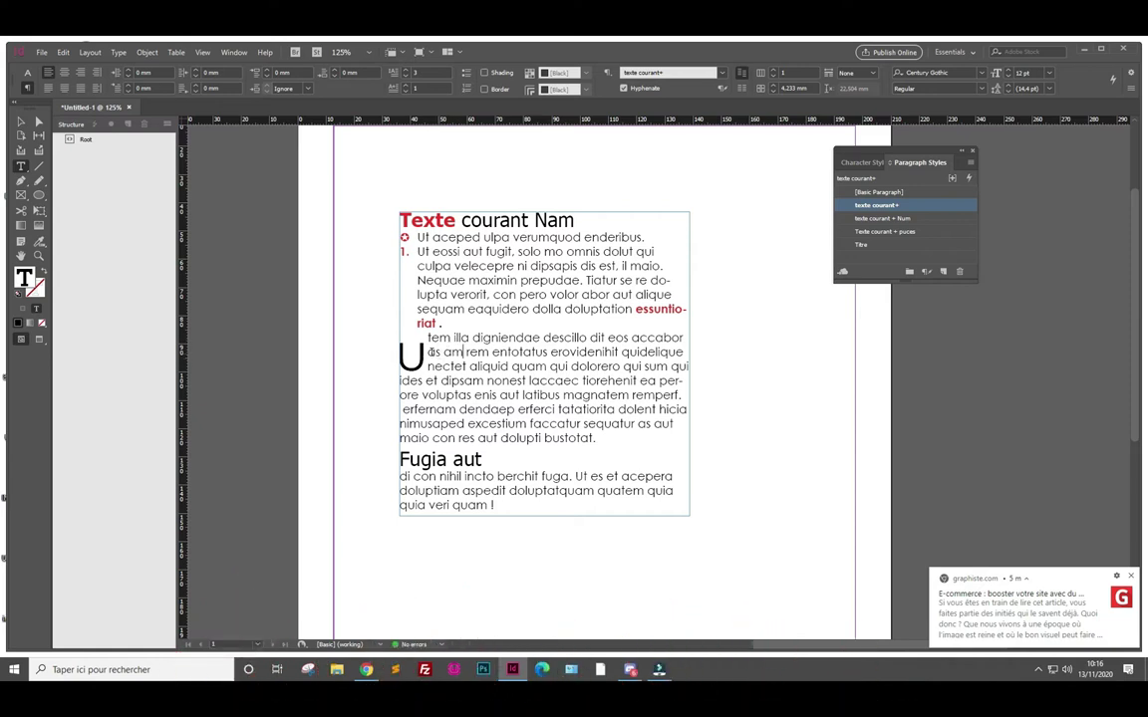
pyautogui.moveTo(396, 333); pyautogui.dragTo(426, 367)
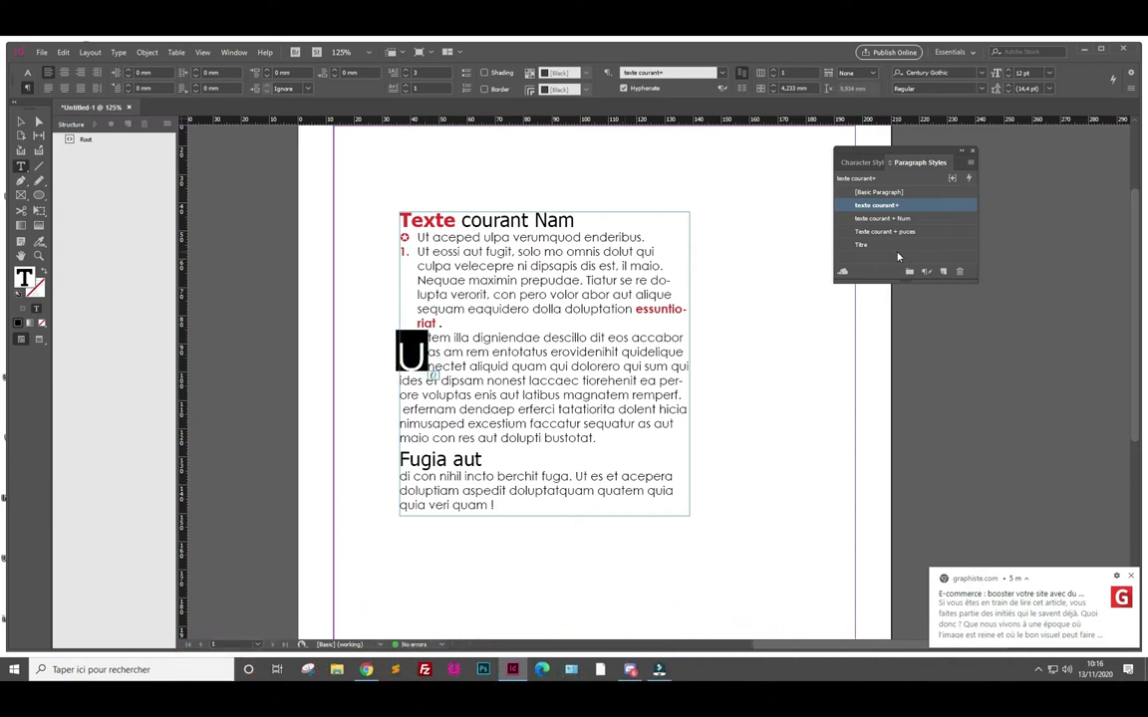
pyautogui.click(943, 270)
pyautogui.click(893, 219)
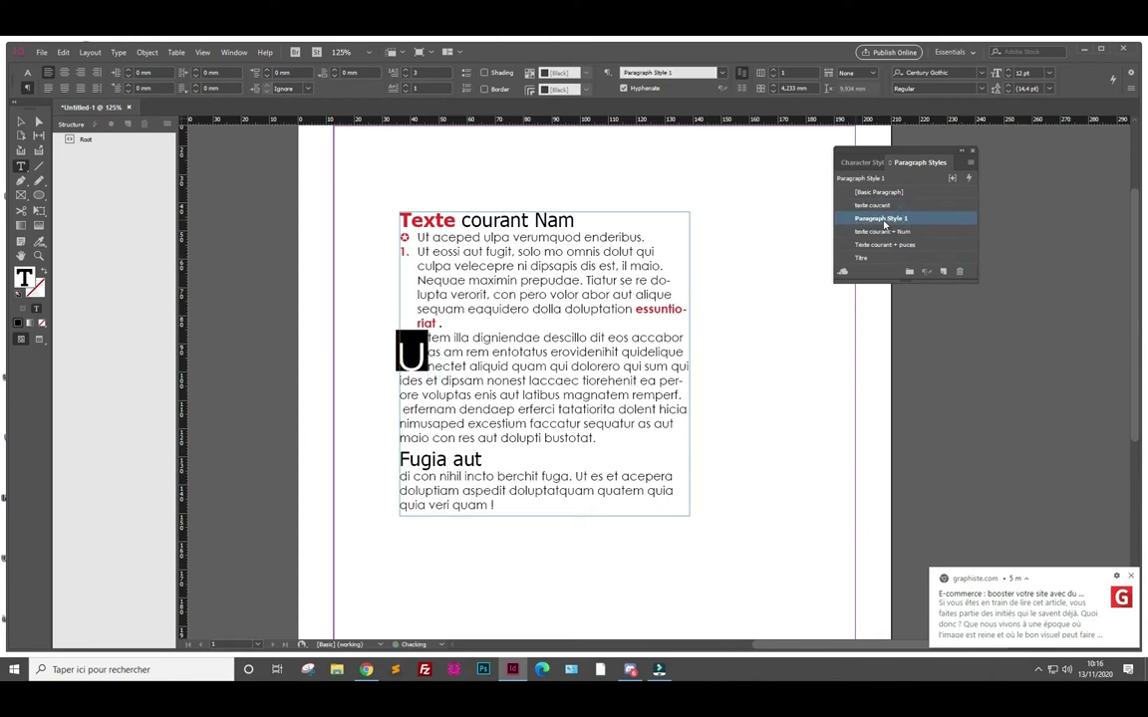
pyautogui.click(884, 219)
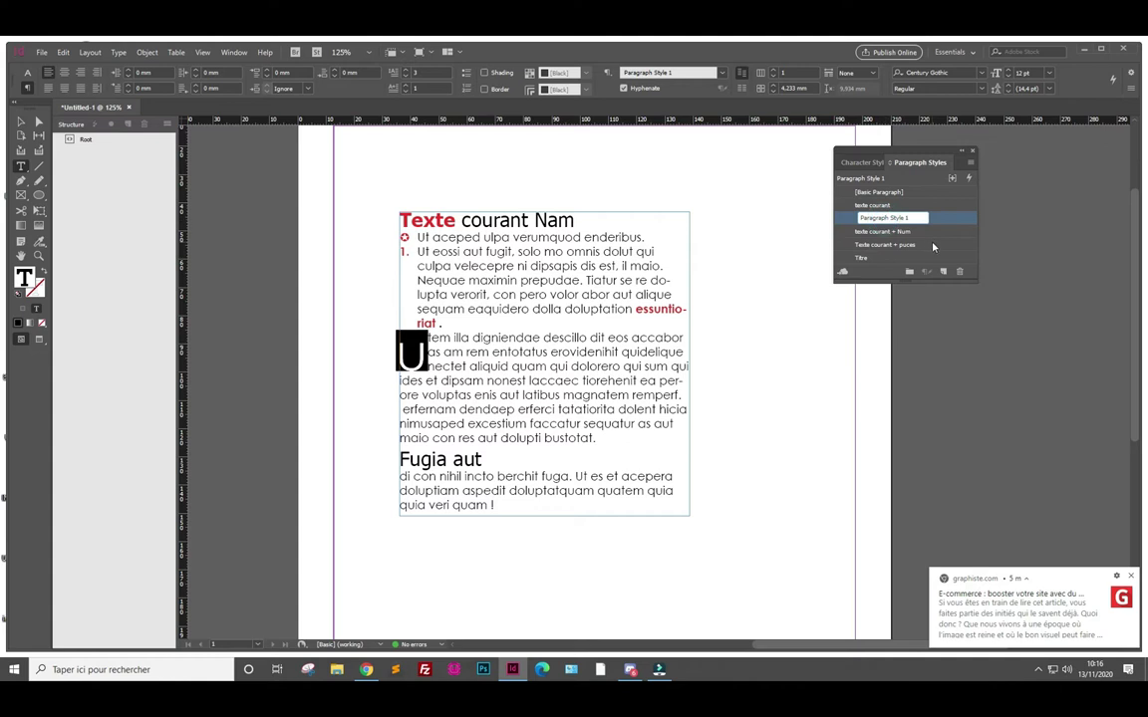
pyautogui.write('Texte courant + Li')
pyautogui.click(937, 231)
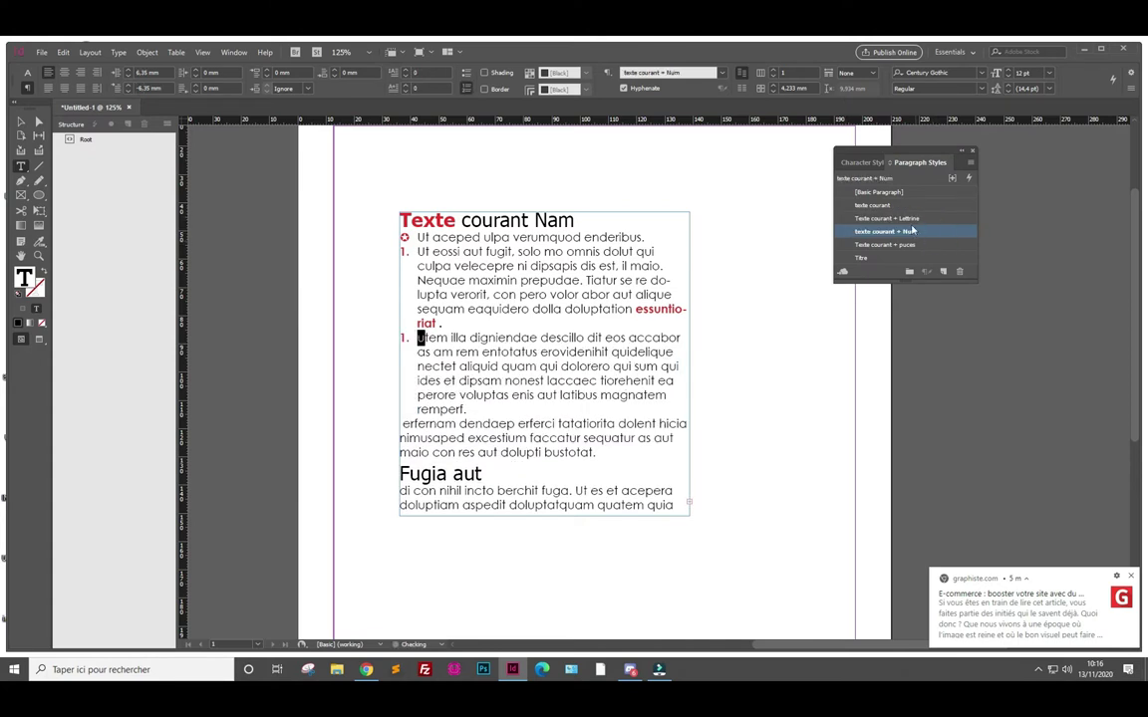
pyautogui.click(915, 218)
pyautogui.click(936, 218)
# Set the Texte courant + Lettrine drop cap's character style to Red Bold
pyautogui.doubleClick(942, 220)
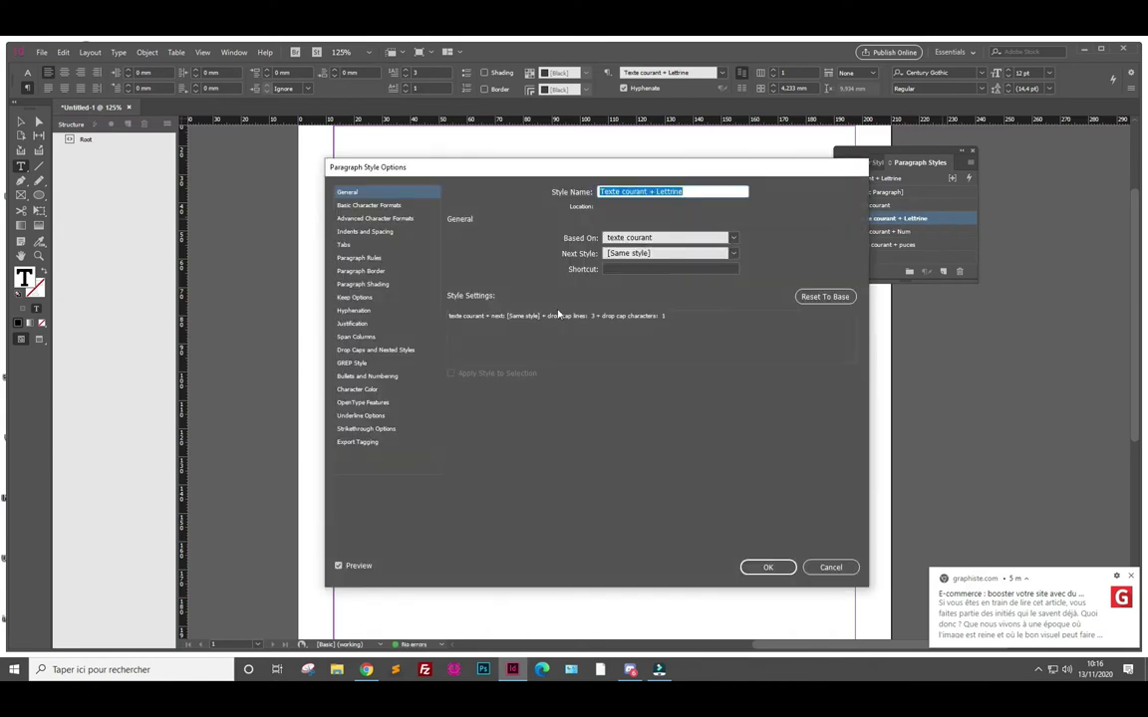
pyautogui.moveTo(460, 181); pyautogui.dragTo(717, 244)
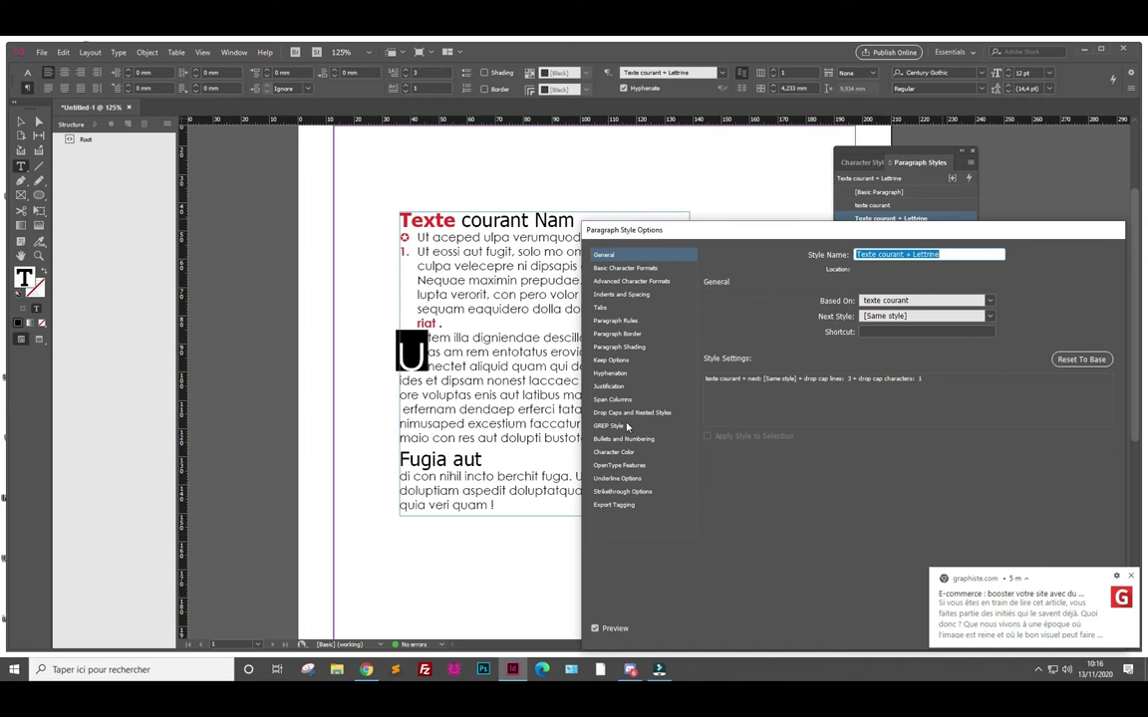
pyautogui.click(630, 412)
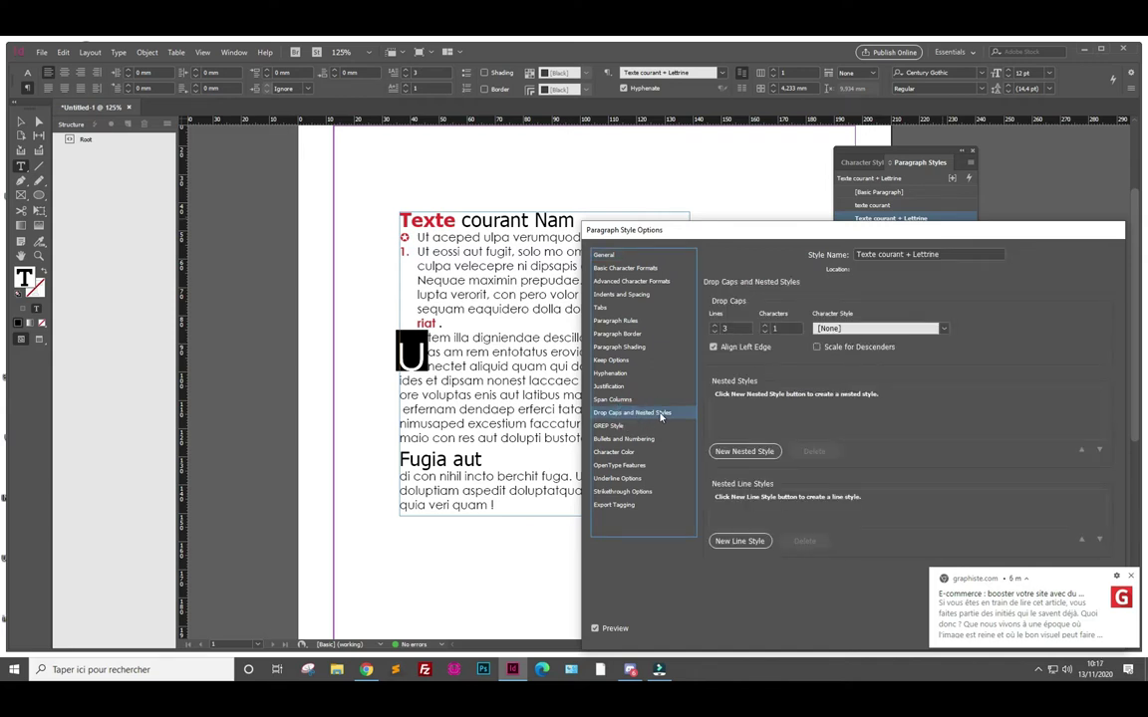
pyautogui.click(941, 330)
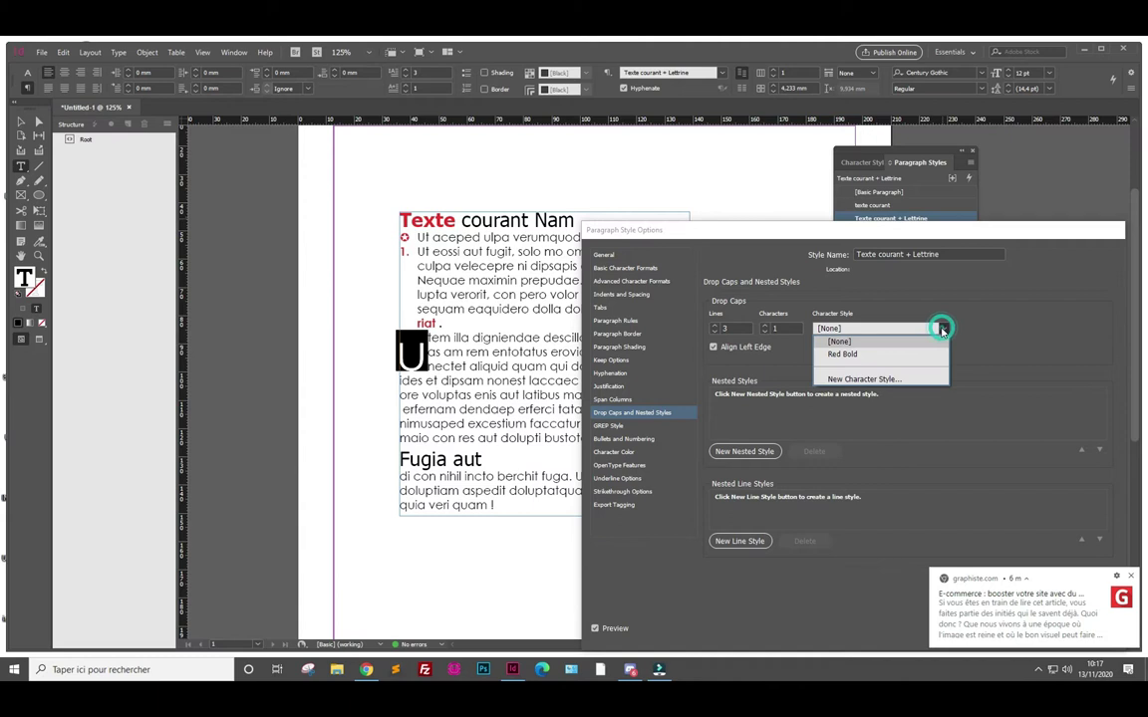
pyautogui.click(842, 355)
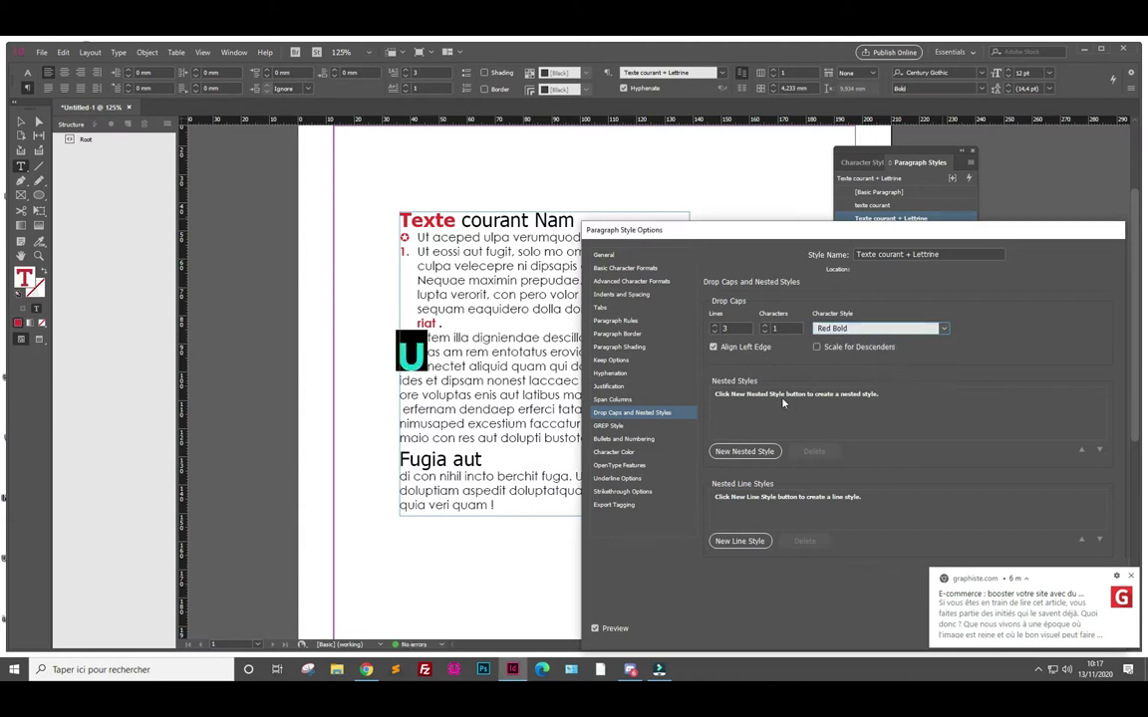
pyautogui.moveTo(965, 237); pyautogui.dragTo(905, 166)
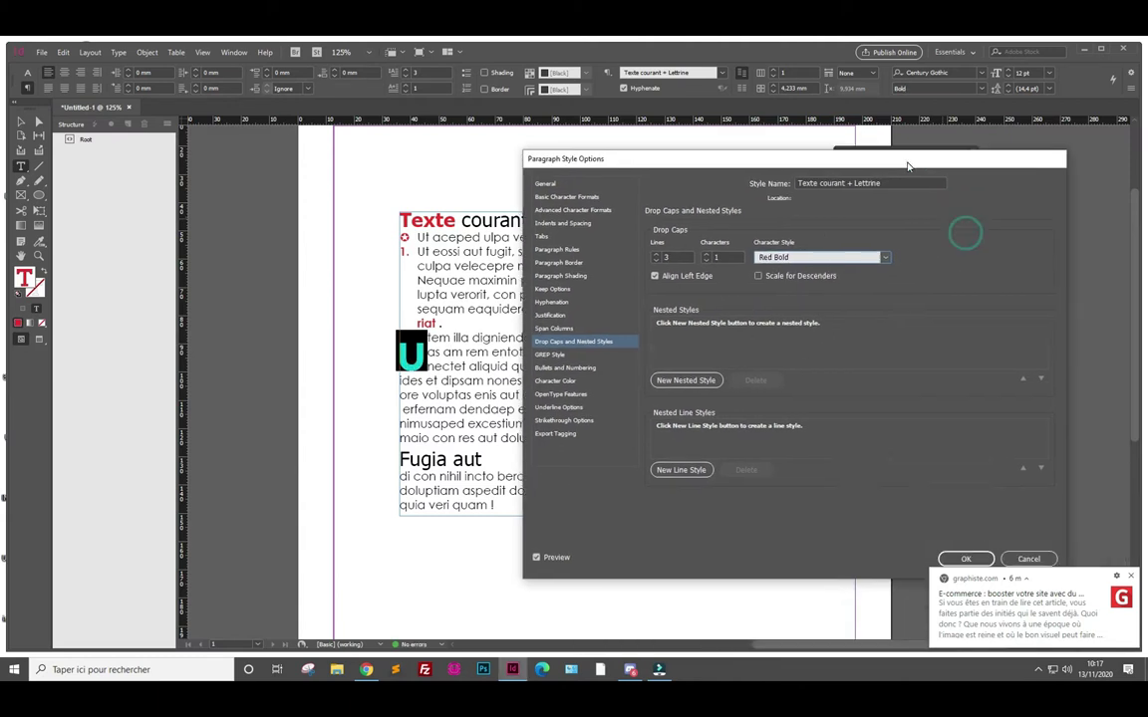
pyautogui.click(965, 559)
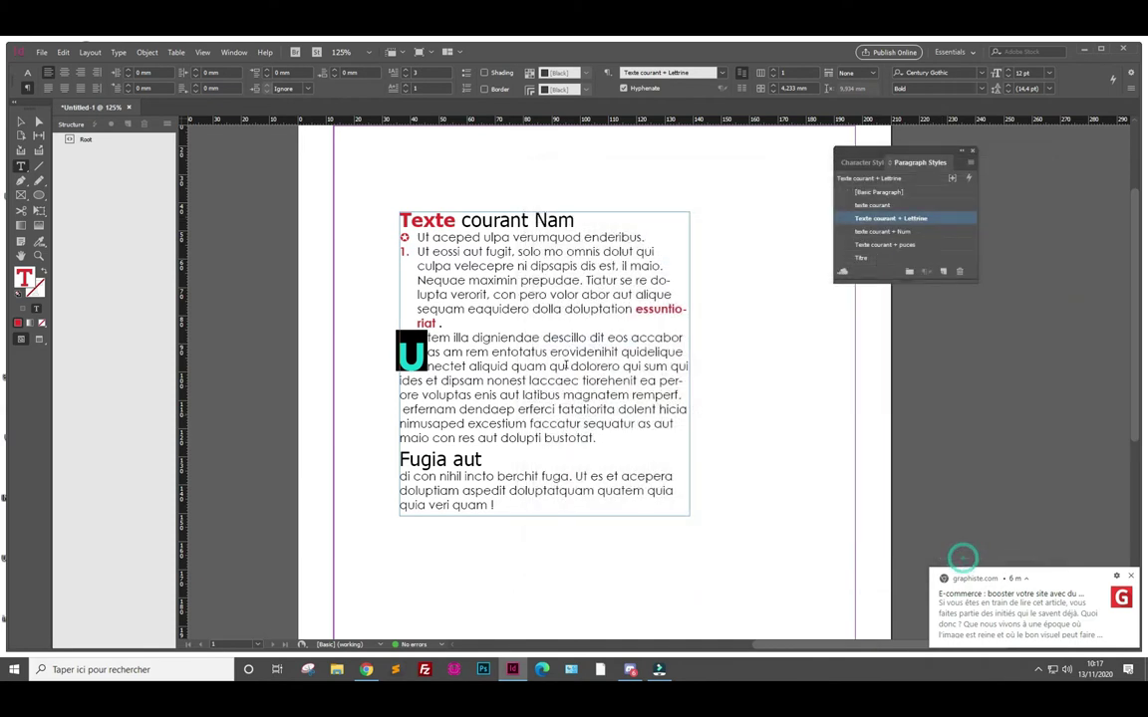
pyautogui.click(503, 395)
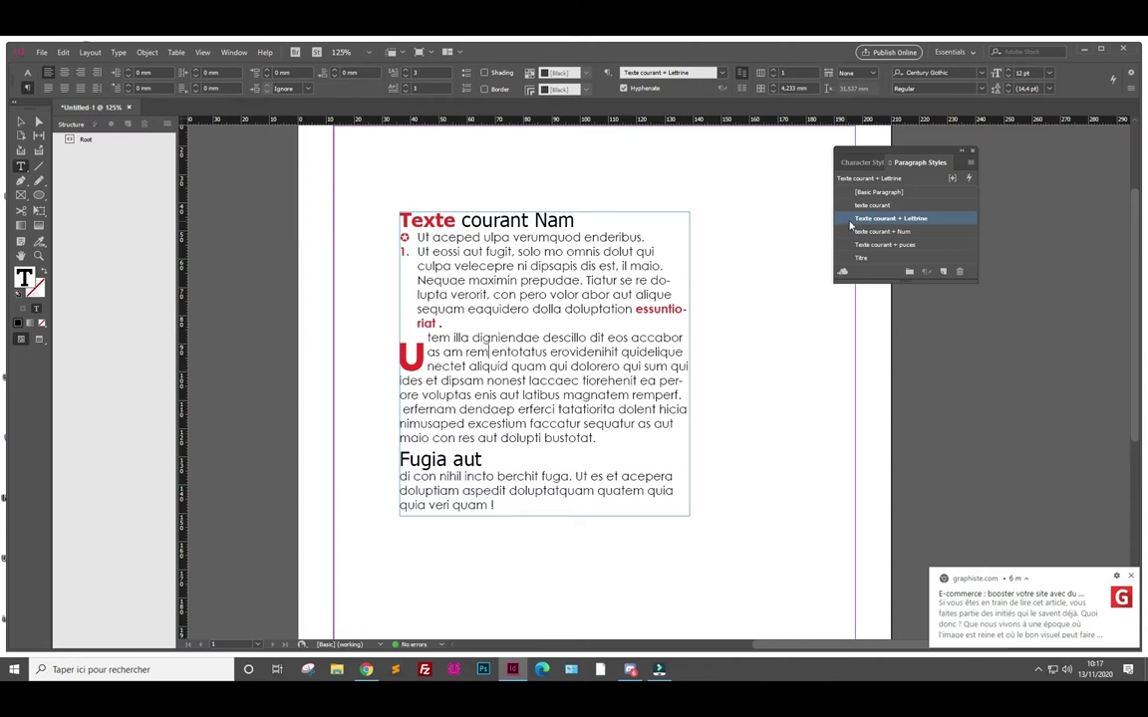
# Set the drop-cap U to all-caps Abril Fatface and create Character Style 1 from it
pyautogui.click(863, 162)
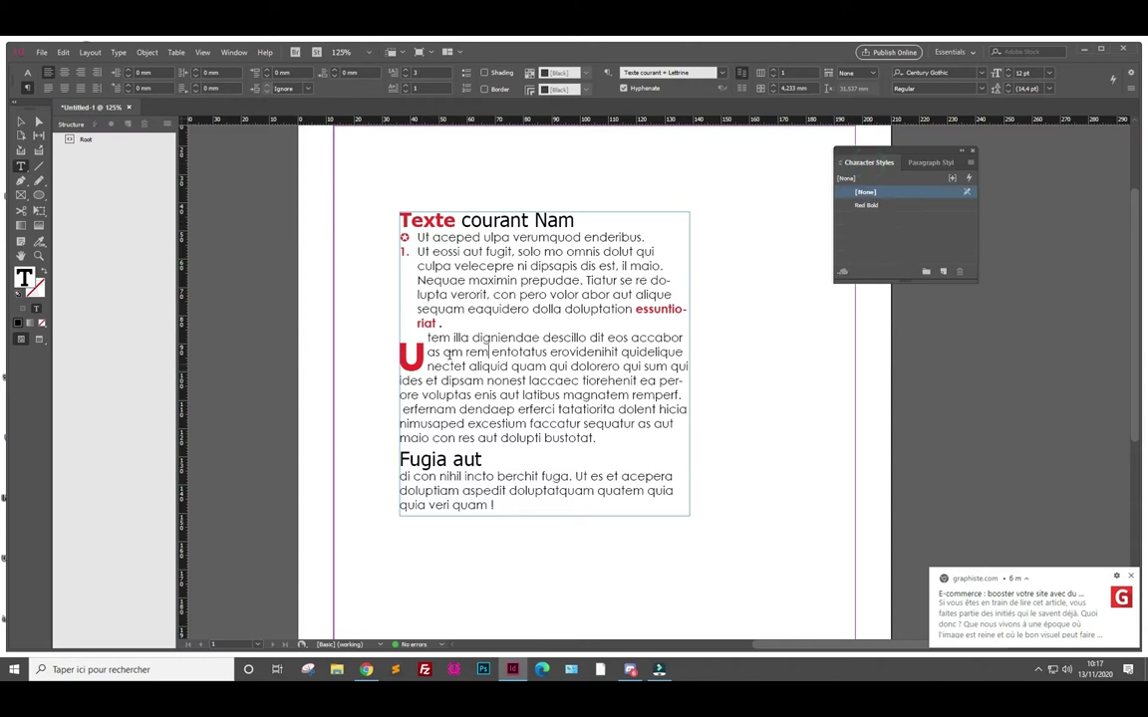
pyautogui.moveTo(427, 348); pyautogui.dragTo(384, 328)
pyautogui.click(27, 72)
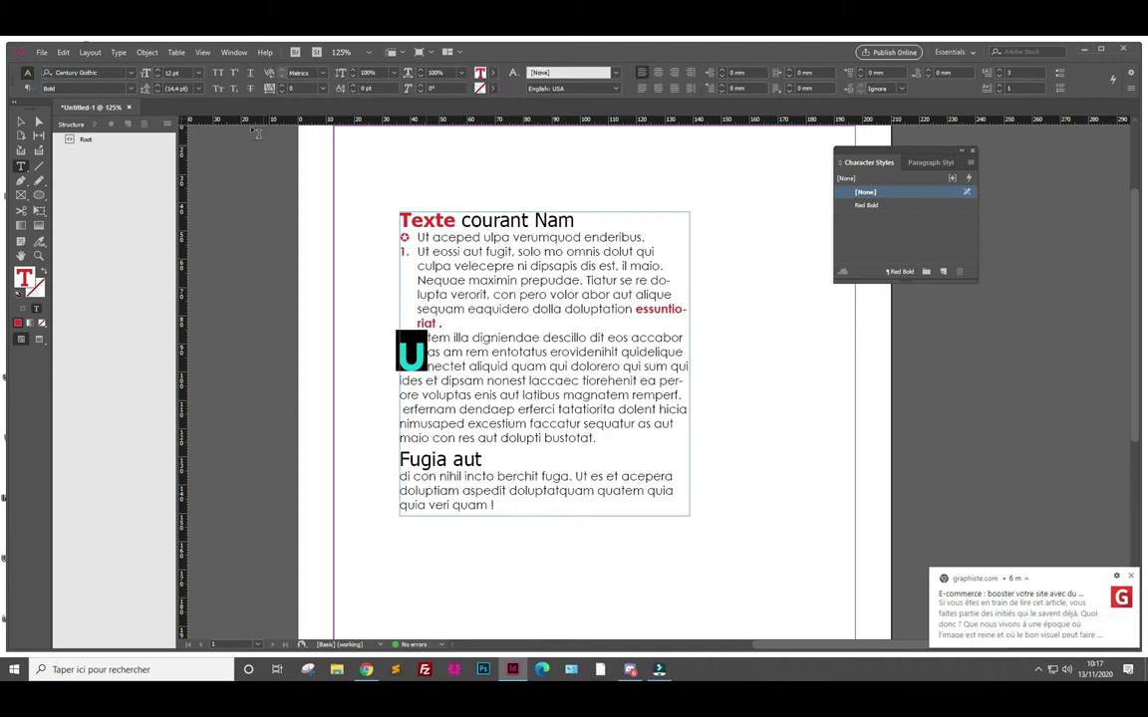
pyautogui.click(219, 75)
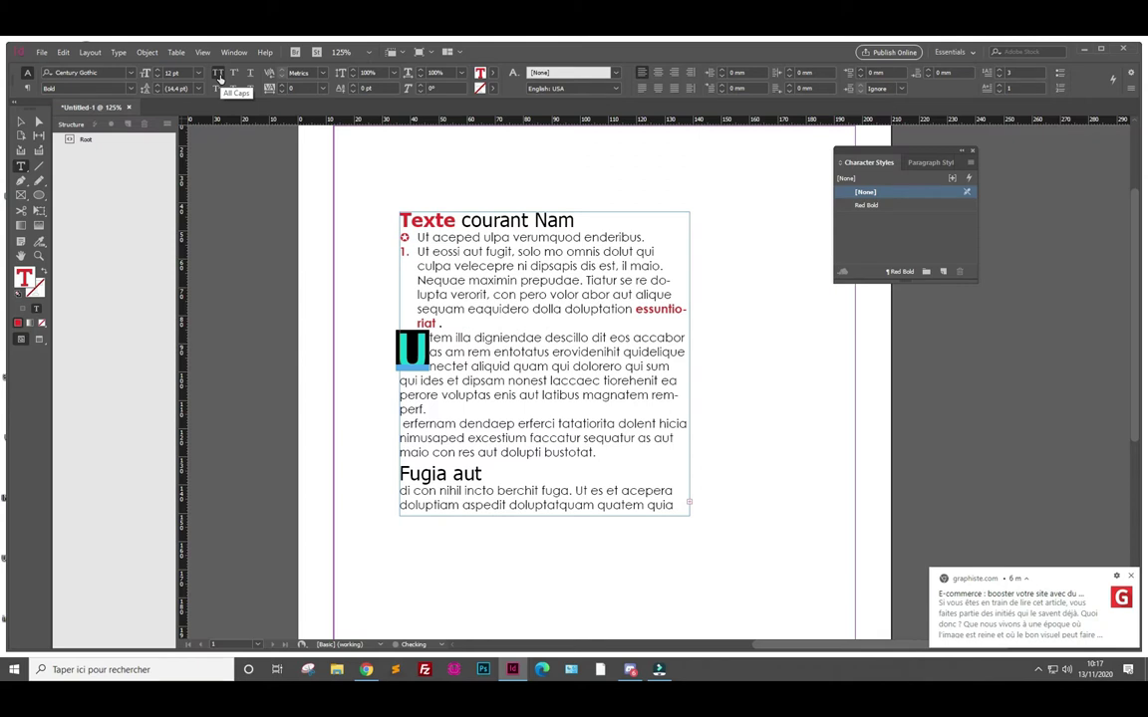
pyautogui.click(133, 74)
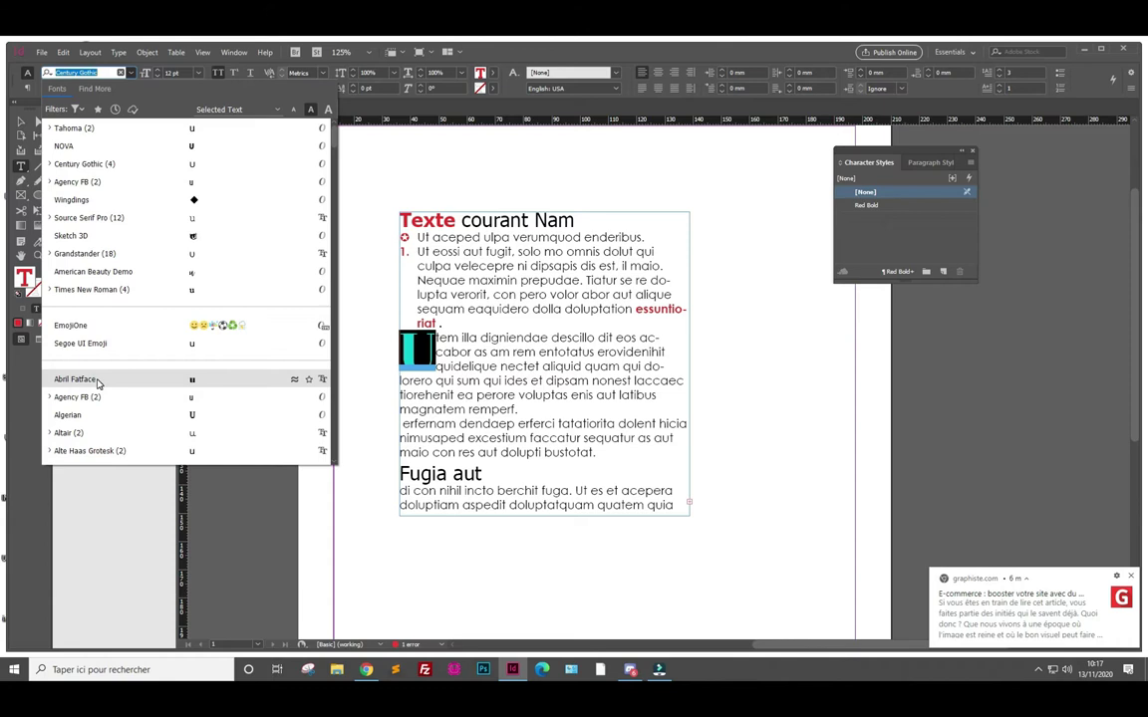
pyautogui.click(97, 379)
pyautogui.click(439, 366)
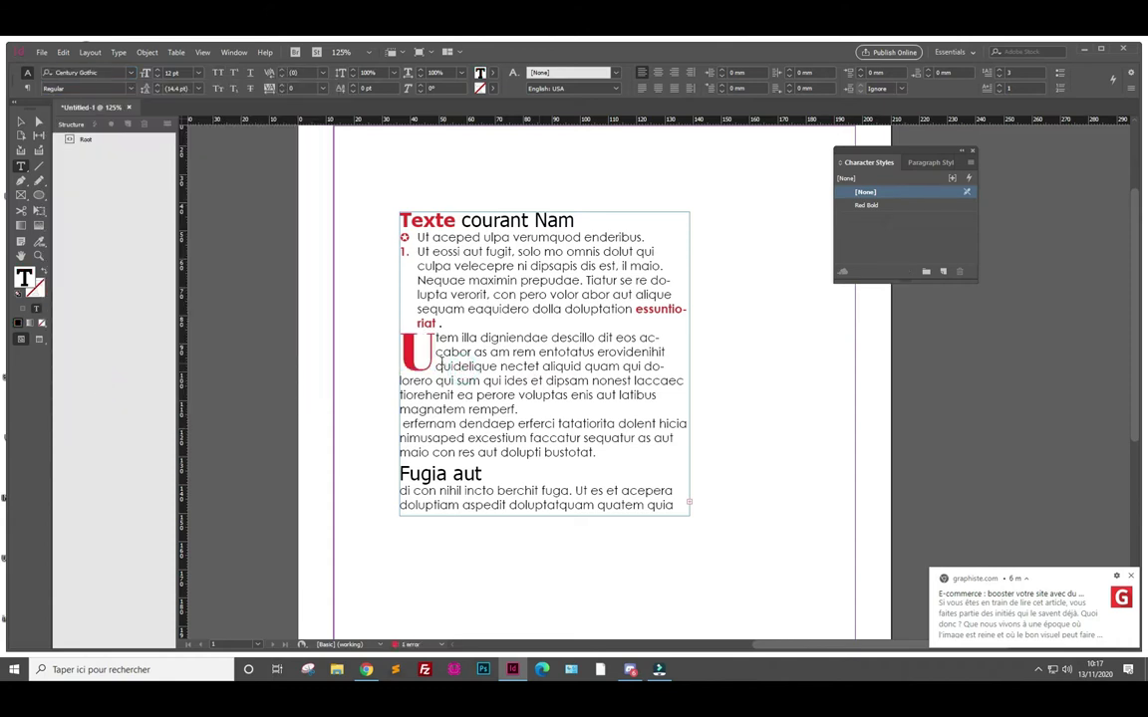
pyautogui.moveTo(400, 339); pyautogui.dragTo(435, 354)
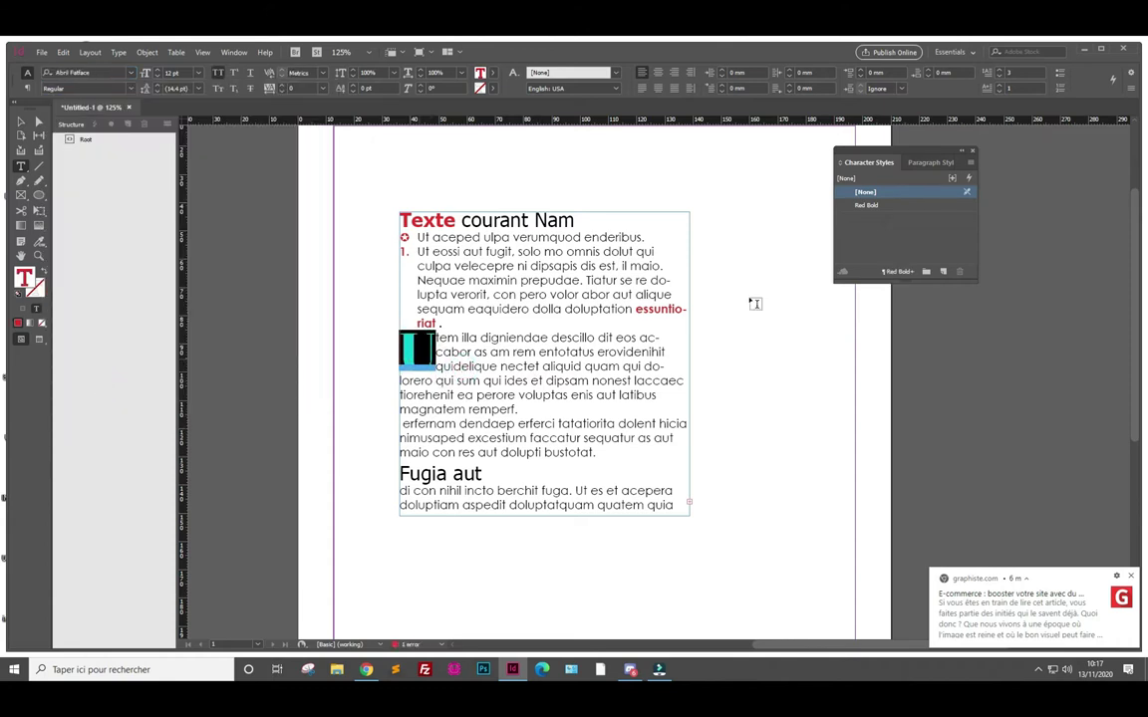
pyautogui.click(942, 271)
# Rename Character Style 1 to 'Lettrine Red'
pyautogui.click(882, 219)
pyautogui.doubleClick(883, 220)
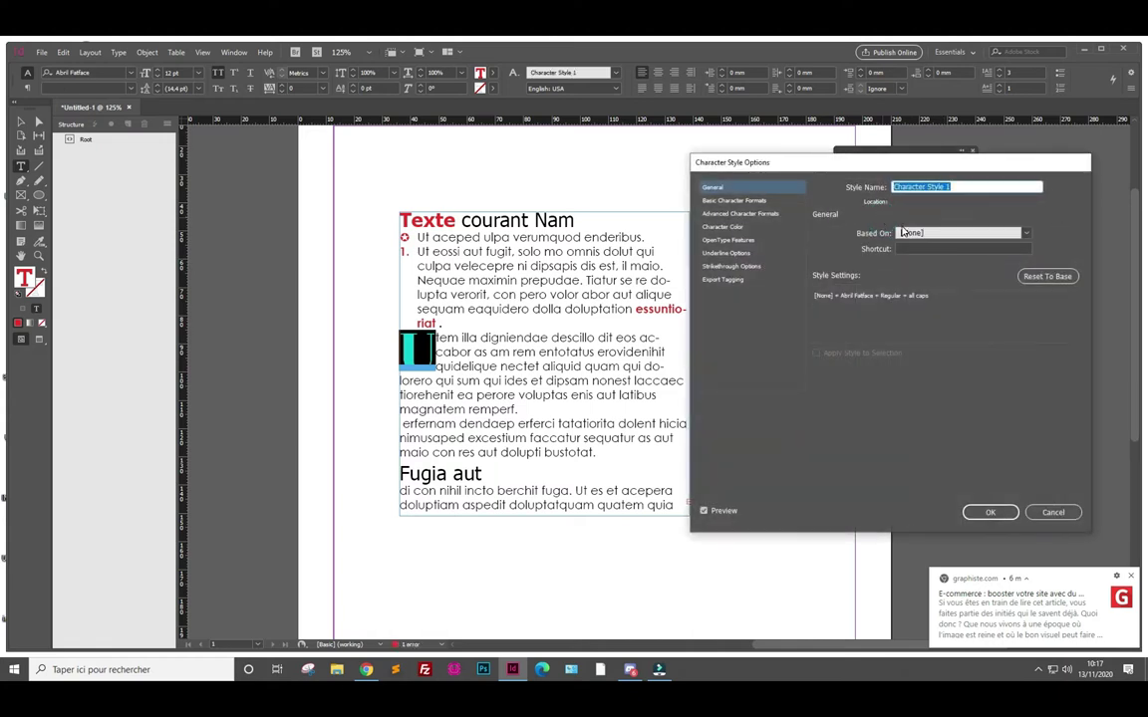
pyautogui.write('Lettrine')
pyautogui.write(' Red')
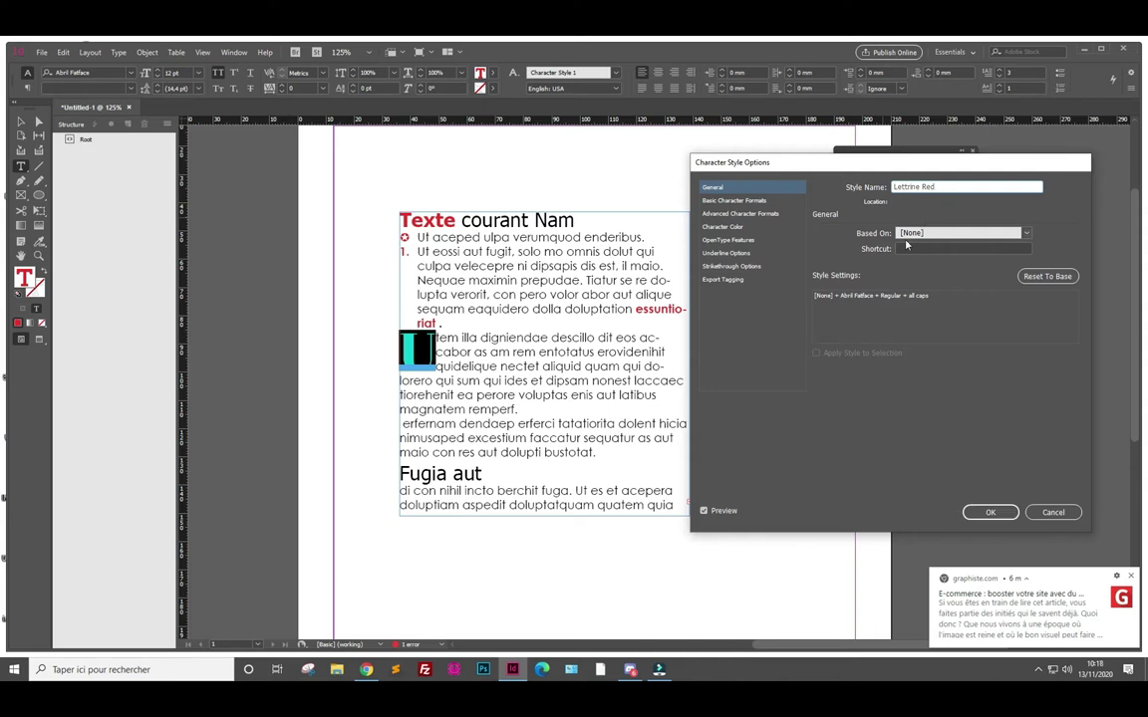
pyautogui.click(990, 512)
pyautogui.click(487, 366)
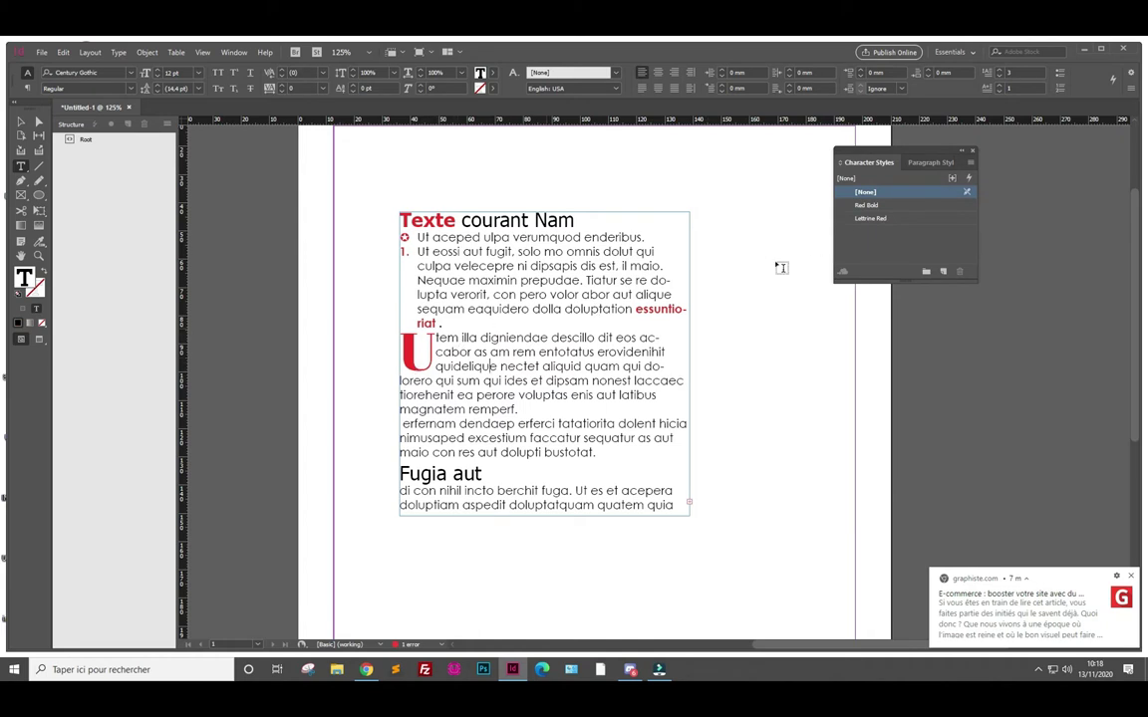
# Switch the Texte courant + Lettrine drop cap's character style to Lettrine Red
pyautogui.click(932, 164)
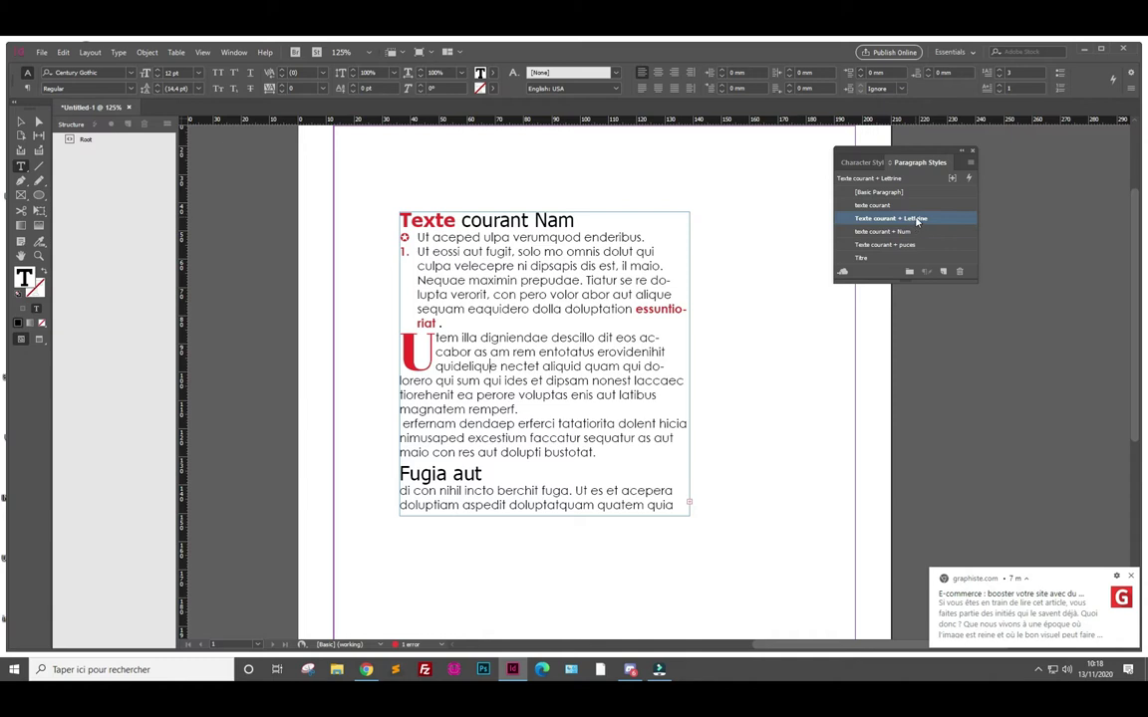
pyautogui.doubleClick(933, 219)
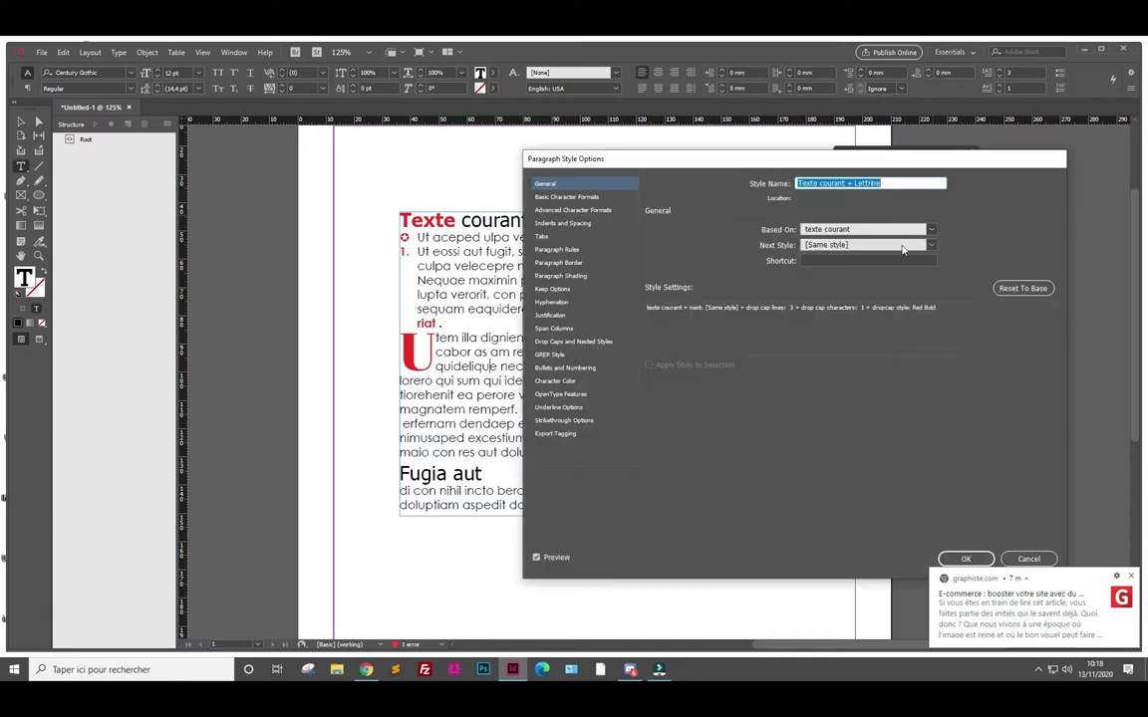
pyautogui.click(581, 343)
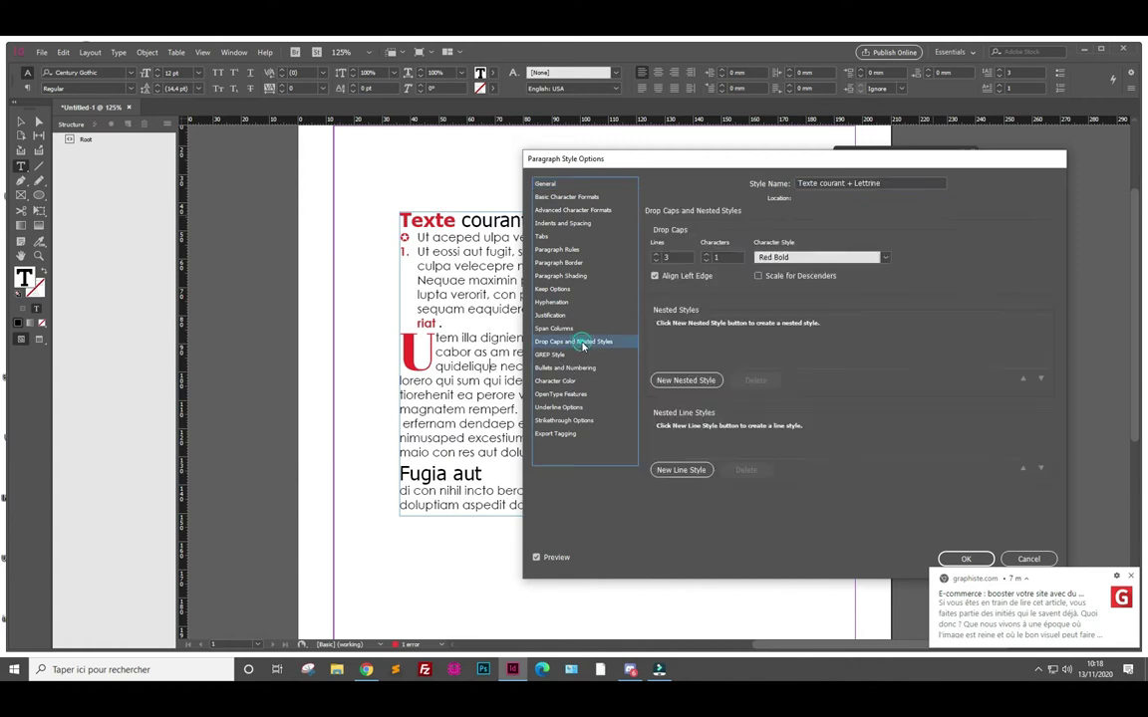
pyautogui.click(885, 258)
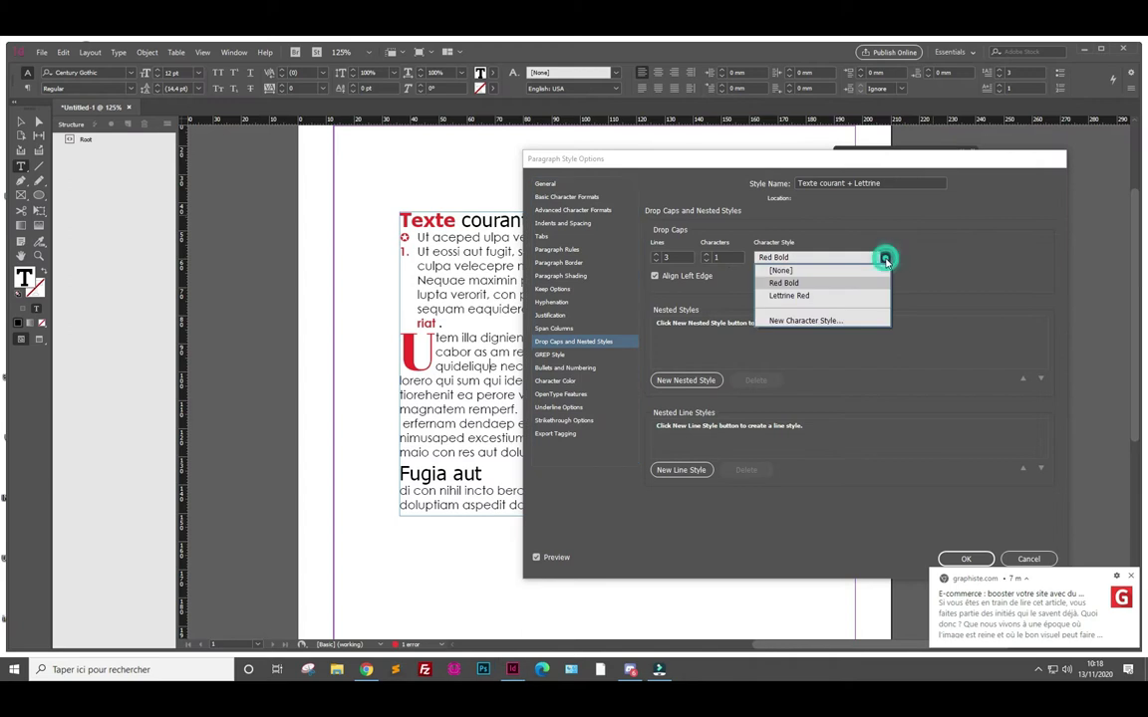
pyautogui.click(807, 298)
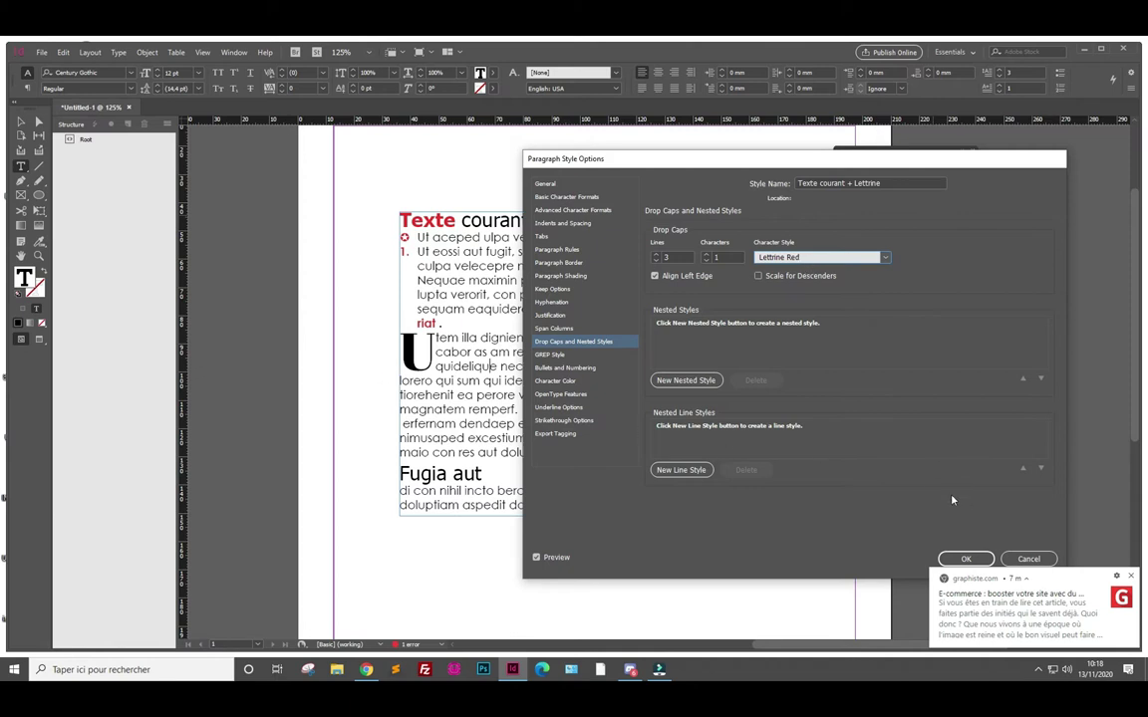
pyautogui.click(963, 559)
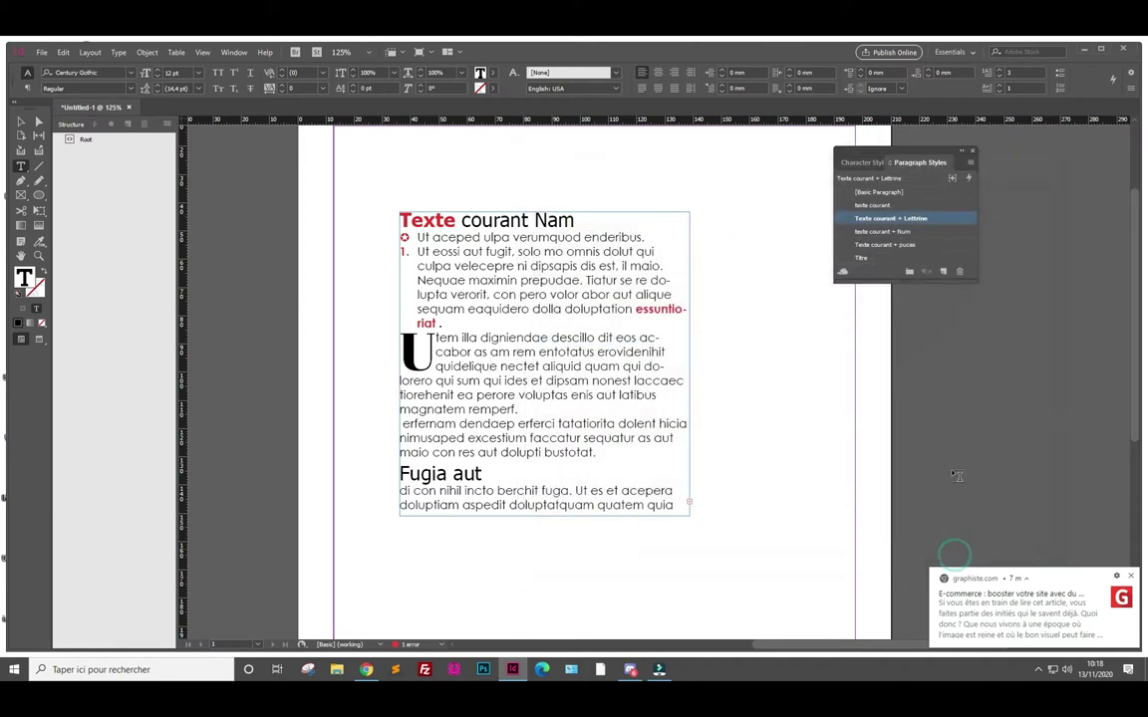
# Colour the Lettrine Red style green (C=75 M=5 Y=100 K=0) and rename it 'Lettrine Green'
pyautogui.click(866, 162)
pyautogui.doubleClick(899, 220)
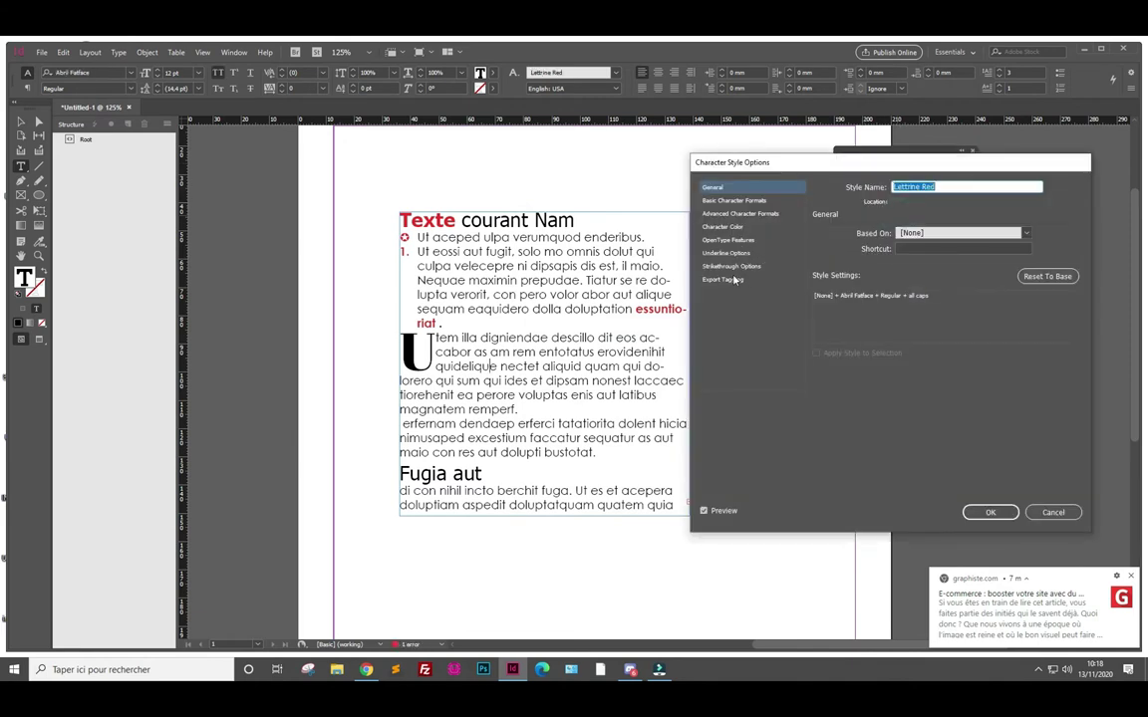
pyautogui.click(723, 227)
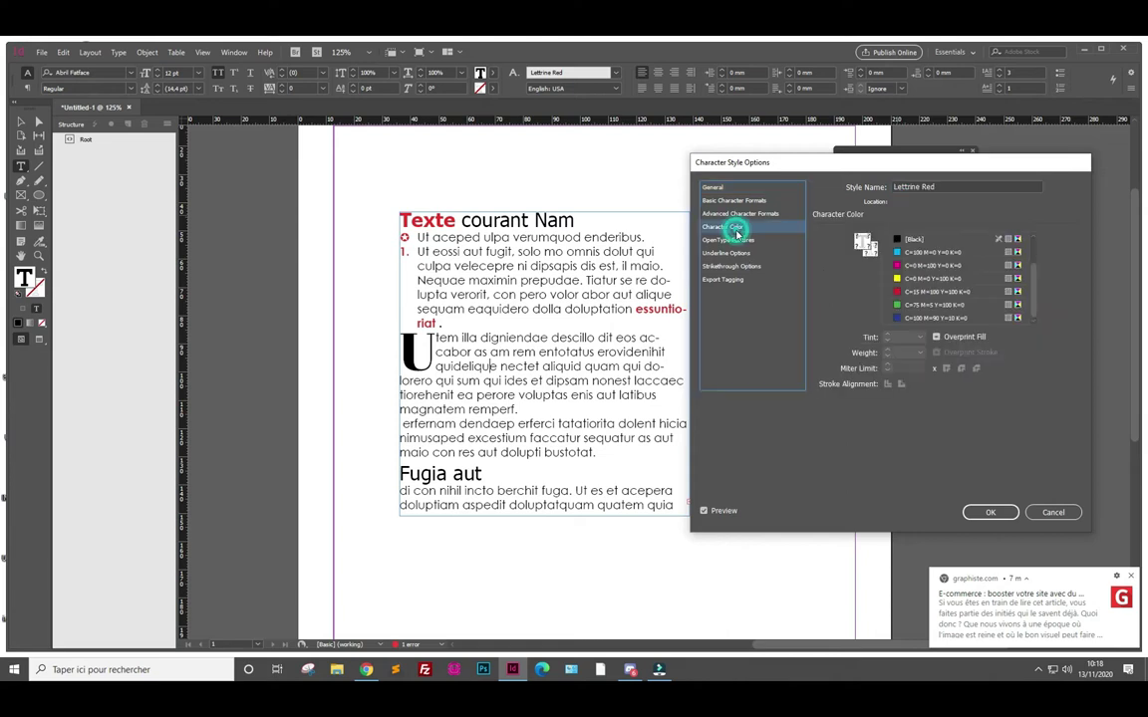
pyautogui.click(931, 304)
pyautogui.scroll(-3, 934, 307)
pyautogui.click(936, 292)
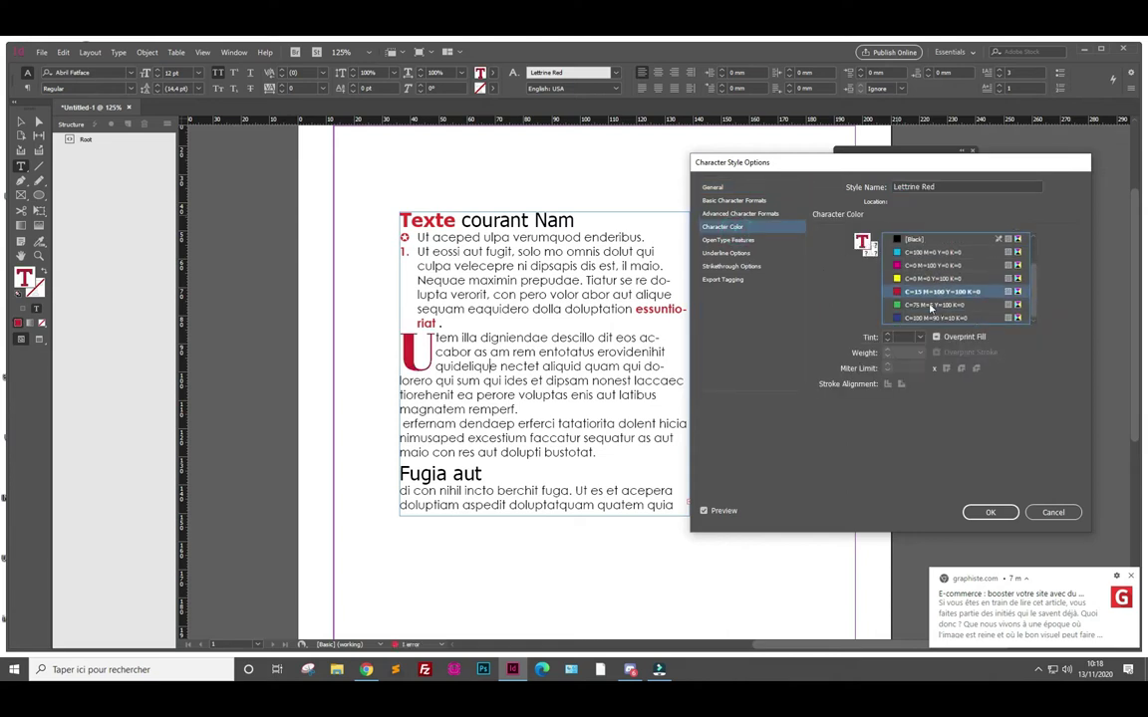
pyautogui.click(937, 304)
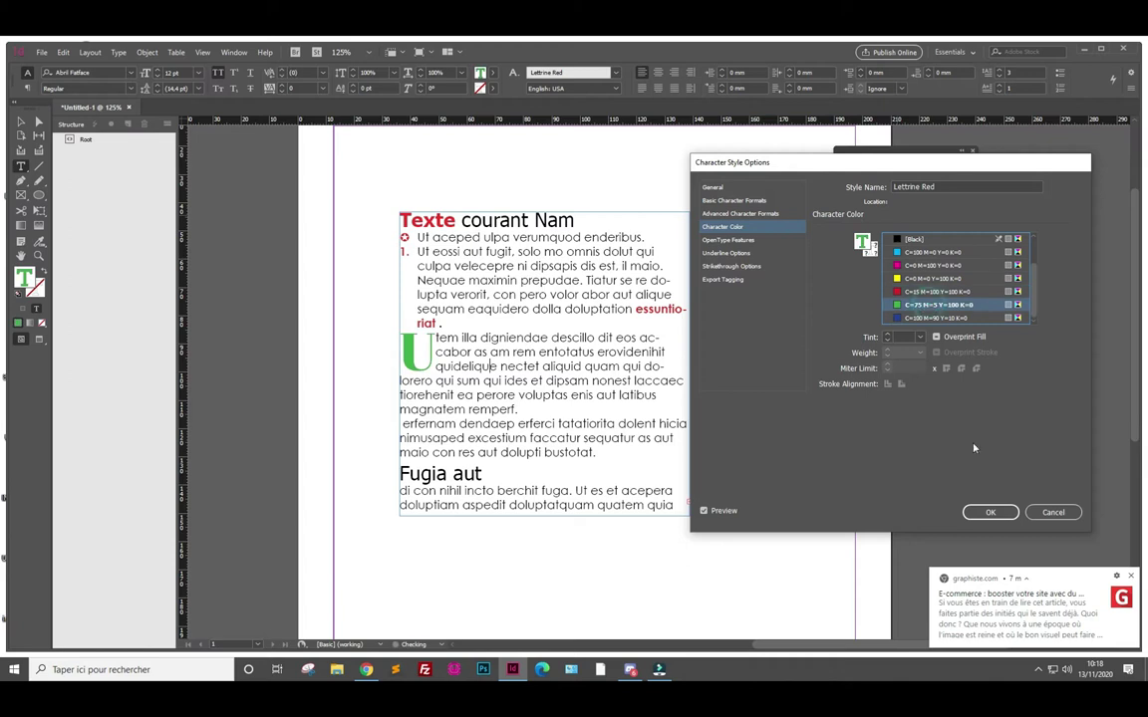
pyautogui.doubleClick(926, 187)
pyautogui.moveTo(925, 193); pyautogui.dragTo(918, 185)
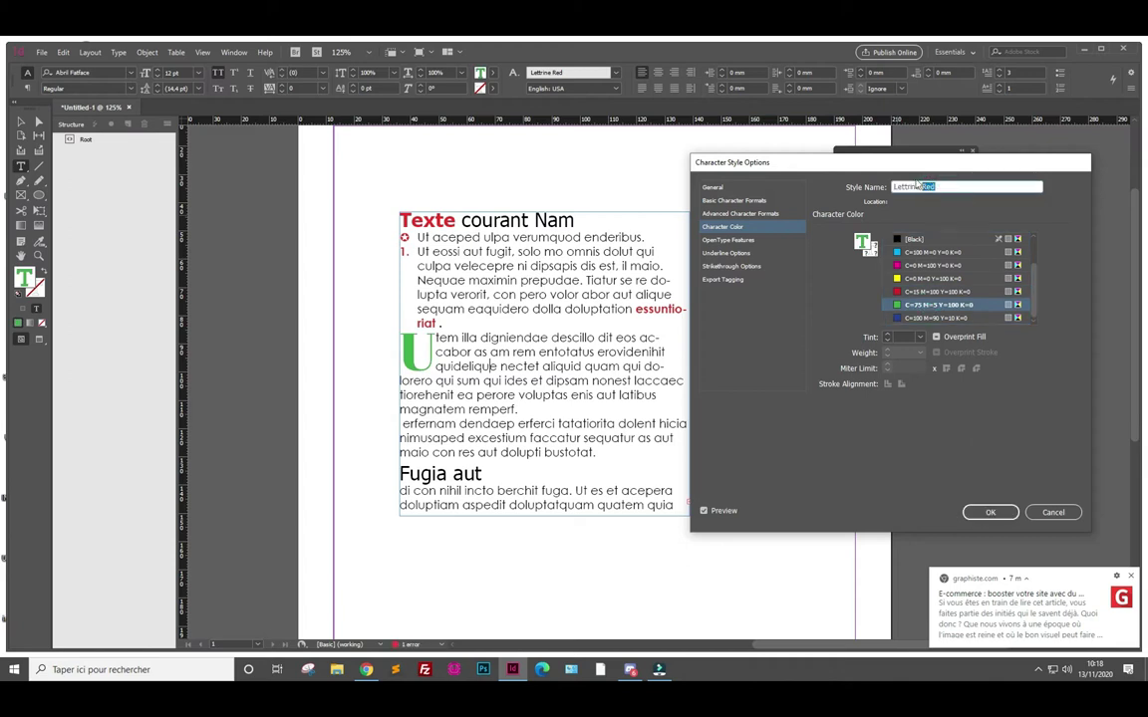
pyautogui.write('G')
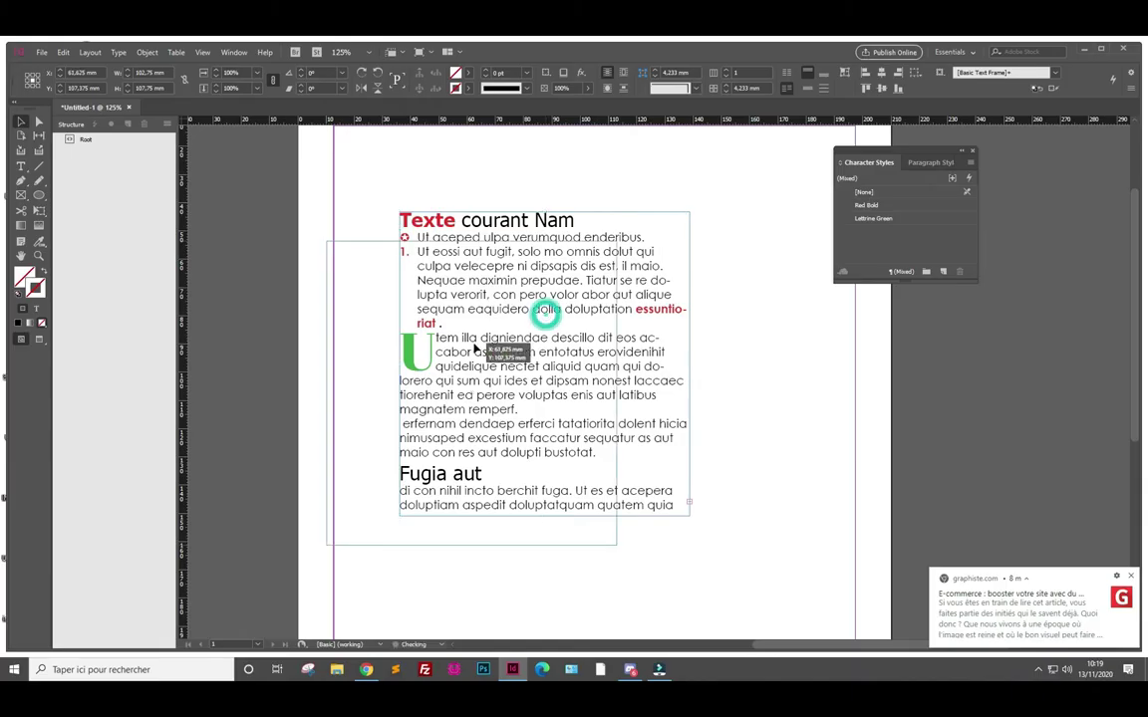
# Move the drop-cap text frame up and left, near the top of the page
pyautogui.moveTo(474, 351); pyautogui.dragTo(525, 249)
pyautogui.rightClick(710, 292)
pyautogui.click(687, 328)
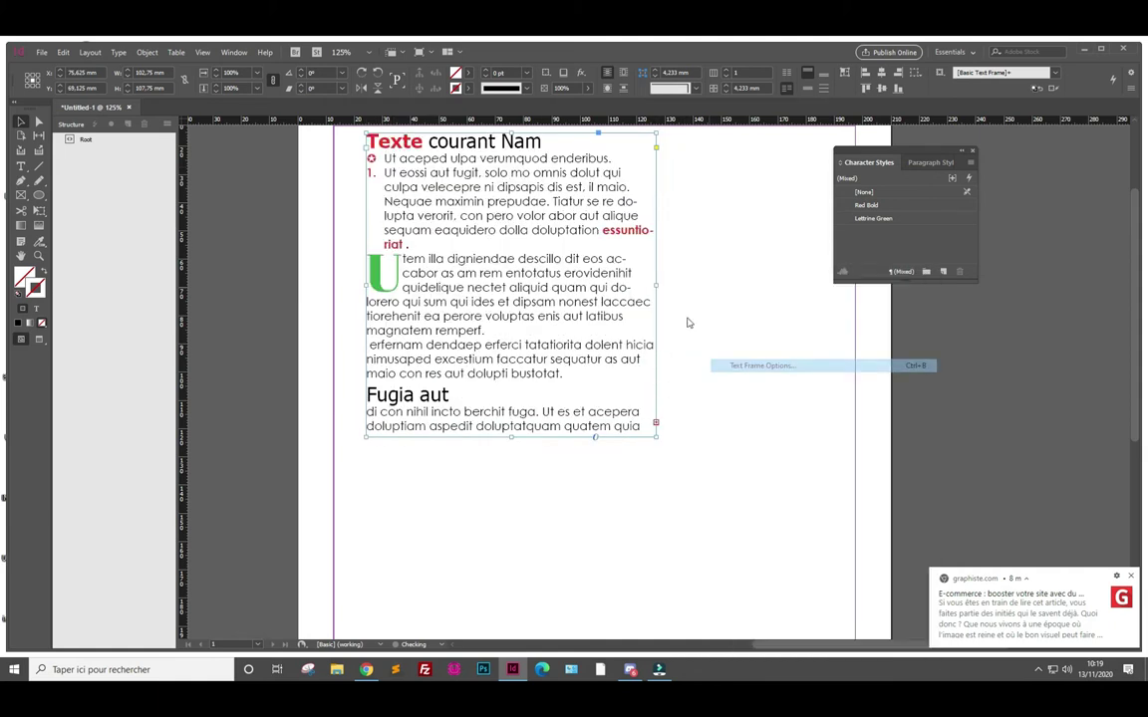
pyautogui.click(602, 441)
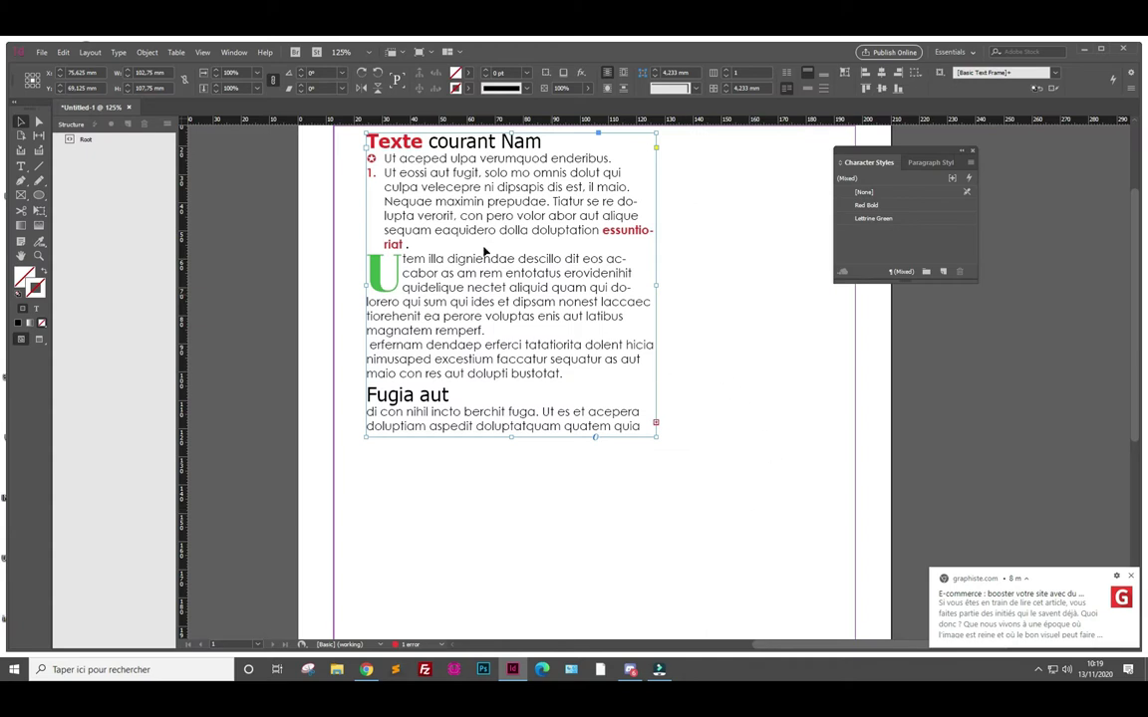
# Add trial empty numbered paragraphs after 'riat .' to test the numbering
pyautogui.click(422, 244)
pyautogui.press('t')
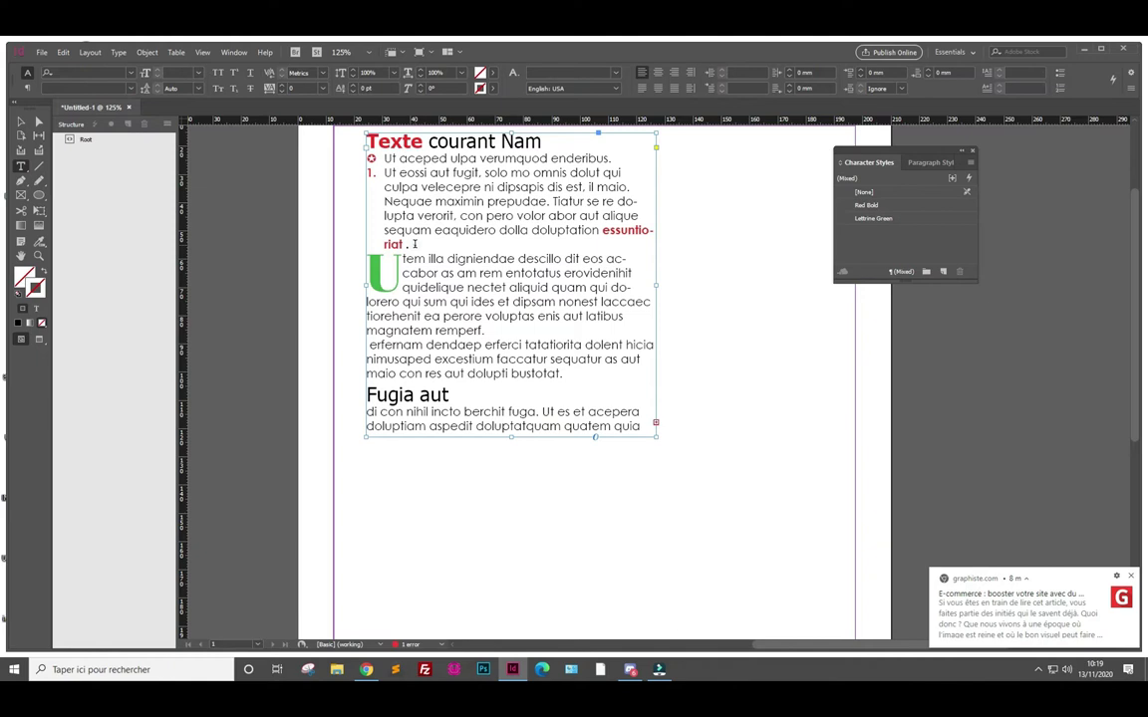
pyautogui.click(411, 244)
pyautogui.press('Return')
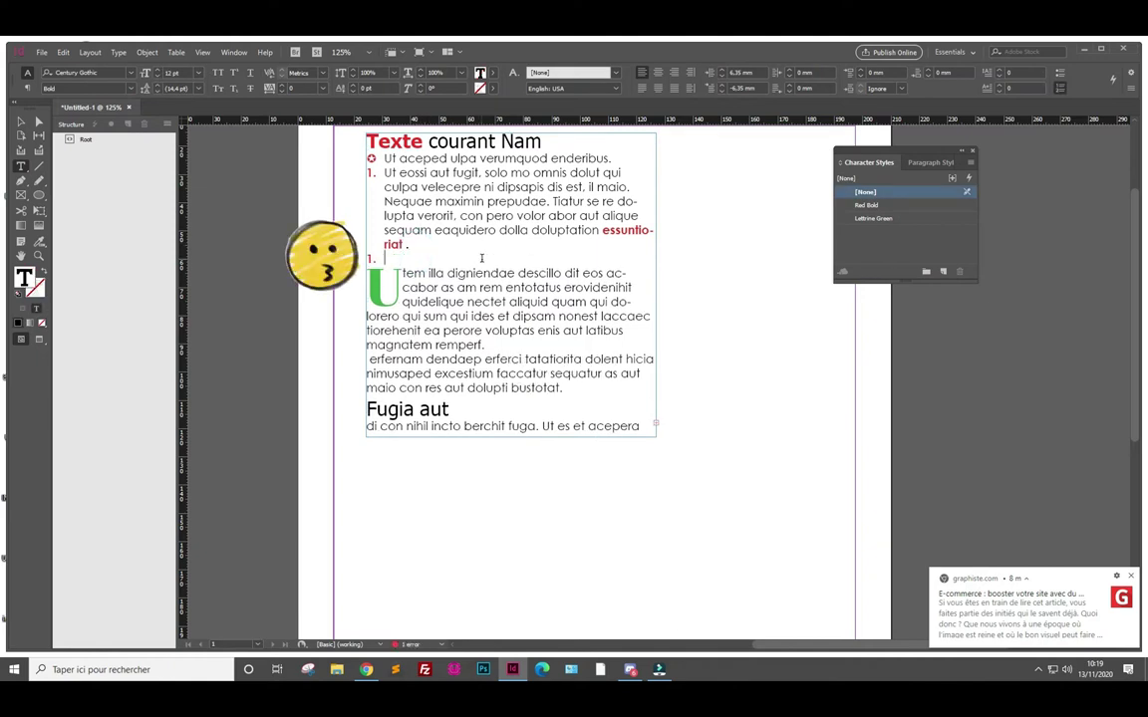
pyautogui.press('Return')
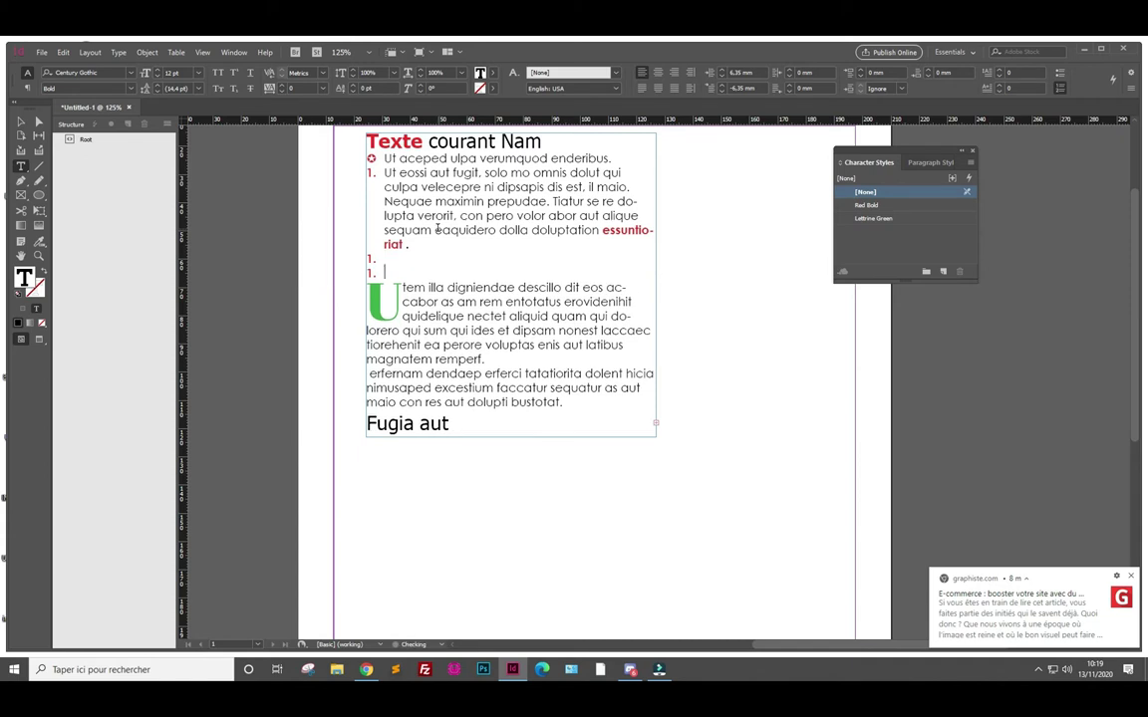
pyautogui.press('Return')
pyautogui.press('Return')
pyautogui.press('Return')
# Remove the empty numbered paragraphs and clear paragraph style overrides
pyautogui.press('BackSpace')
pyautogui.press('BackSpace')
pyautogui.press('BackSpace')
pyautogui.press('BackSpace')
pyautogui.press('BackSpace')
pyautogui.press('Return')
pyautogui.press('BackSpace')
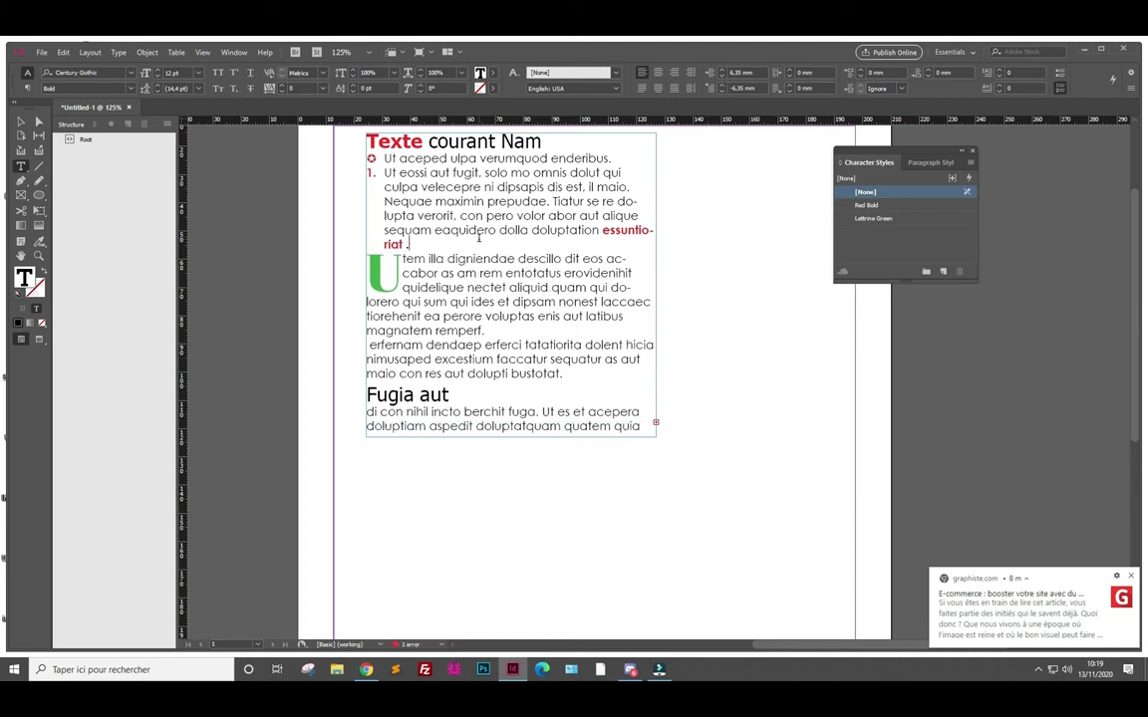
pyautogui.press('Return')
pyautogui.press('BackSpace')
pyautogui.click(925, 162)
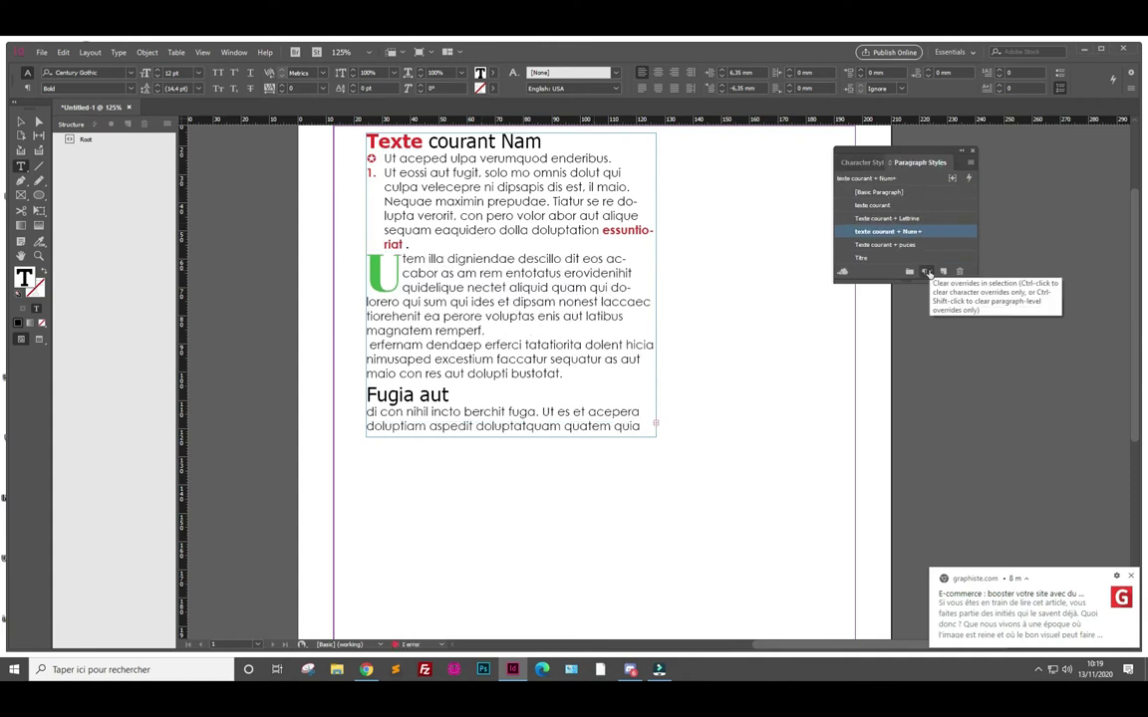
pyautogui.click(928, 272)
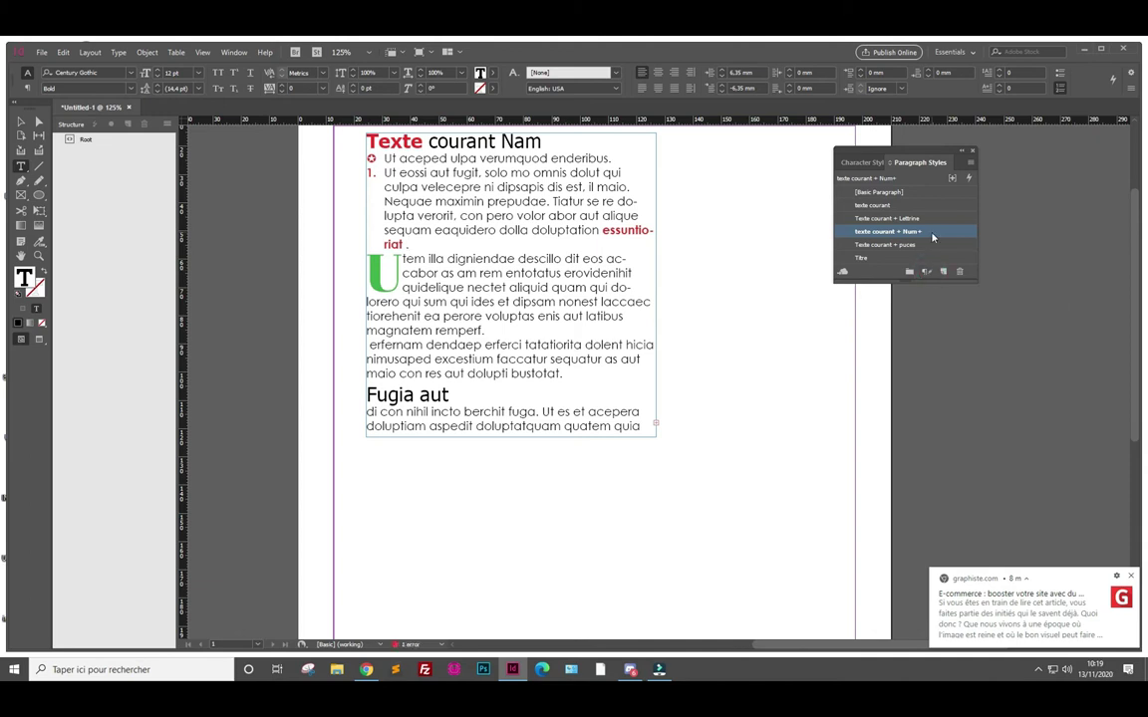
# Set the texte courant + Num style numbering to I, II, III, IV format, continuing from the previous number
pyautogui.doubleClick(927, 232)
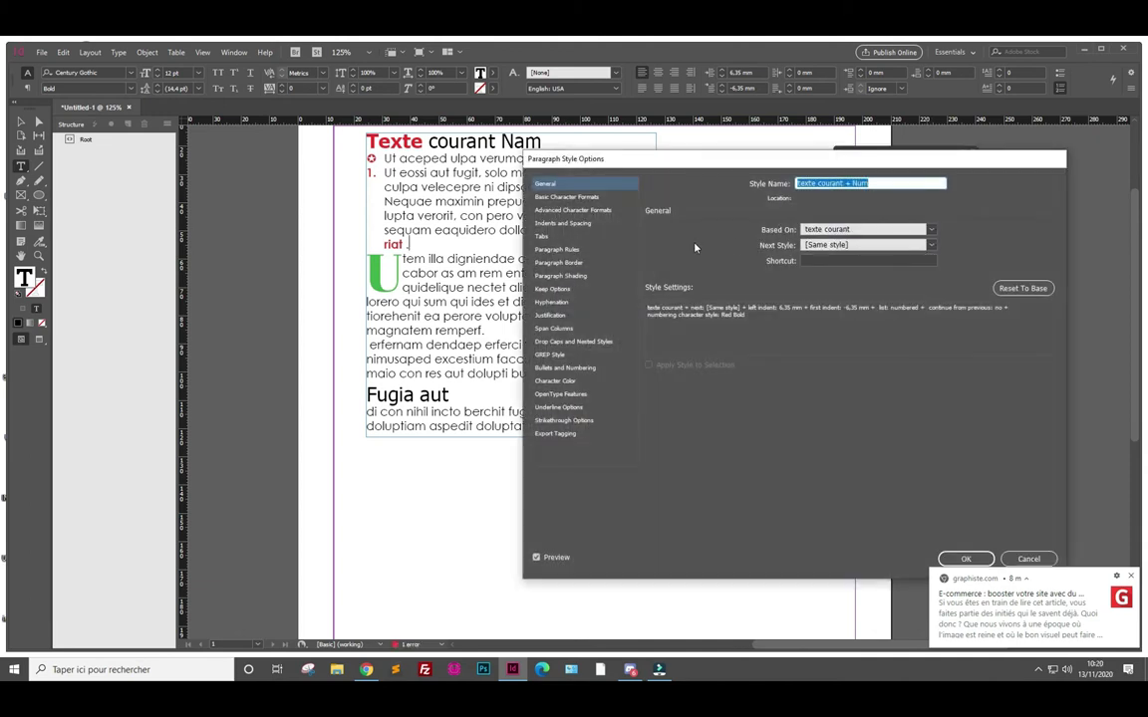
pyautogui.click(576, 369)
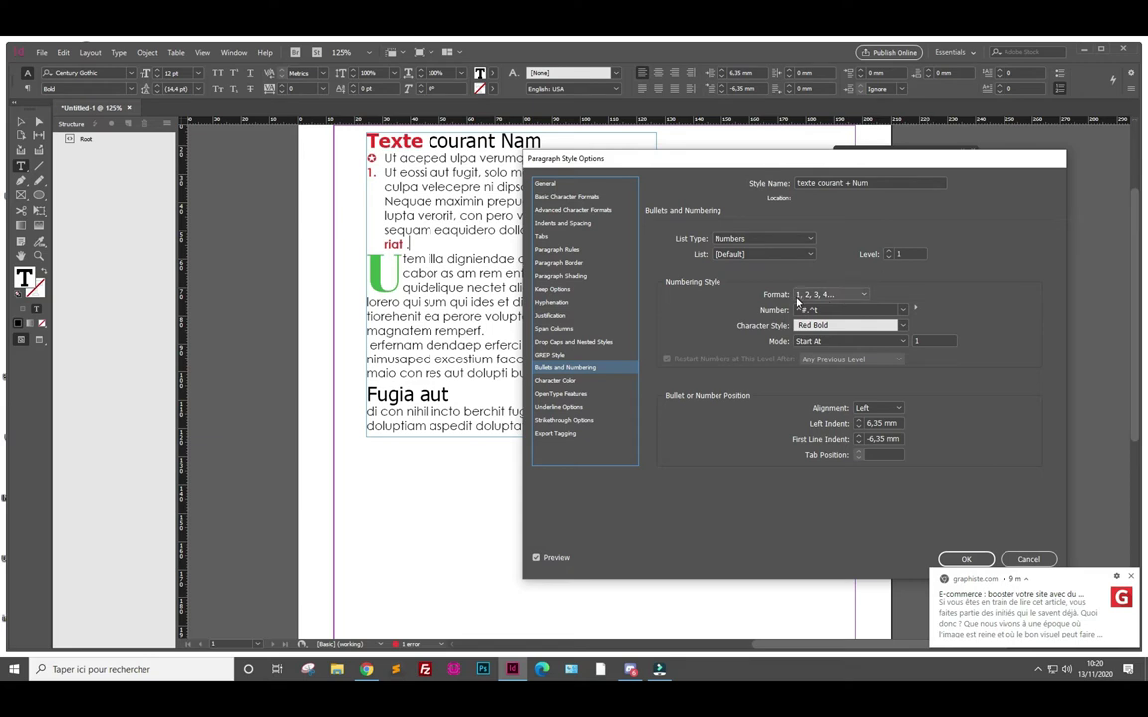
pyautogui.click(863, 296)
pyautogui.click(863, 296)
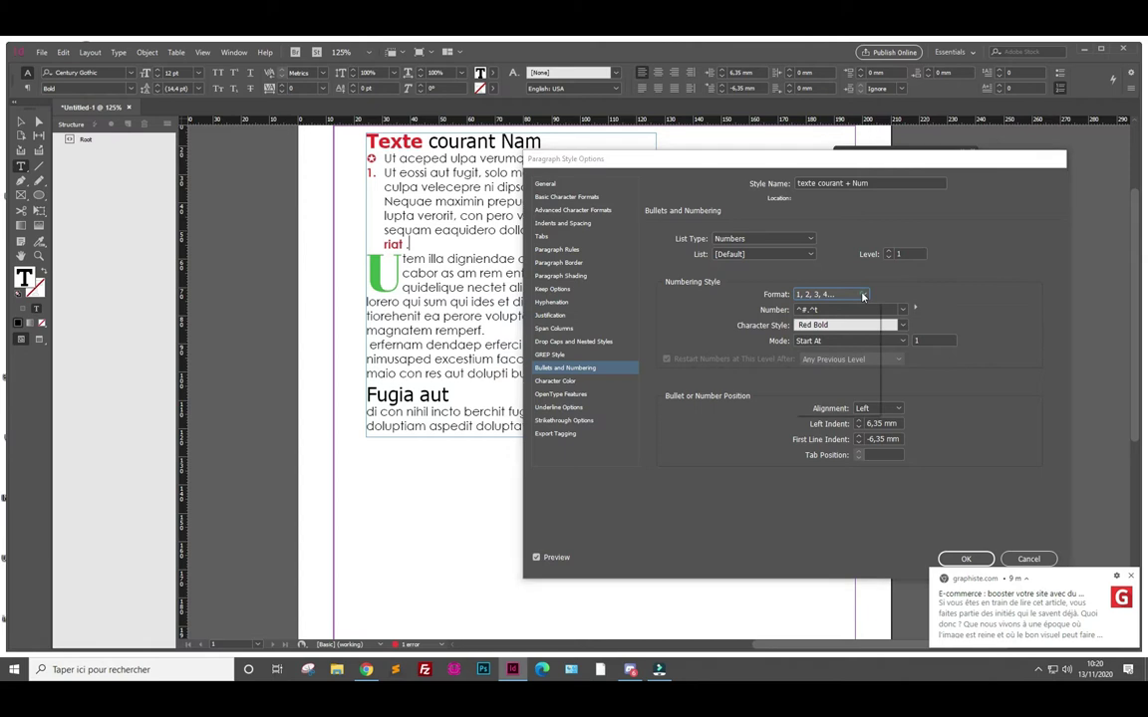
pyautogui.click(852, 351)
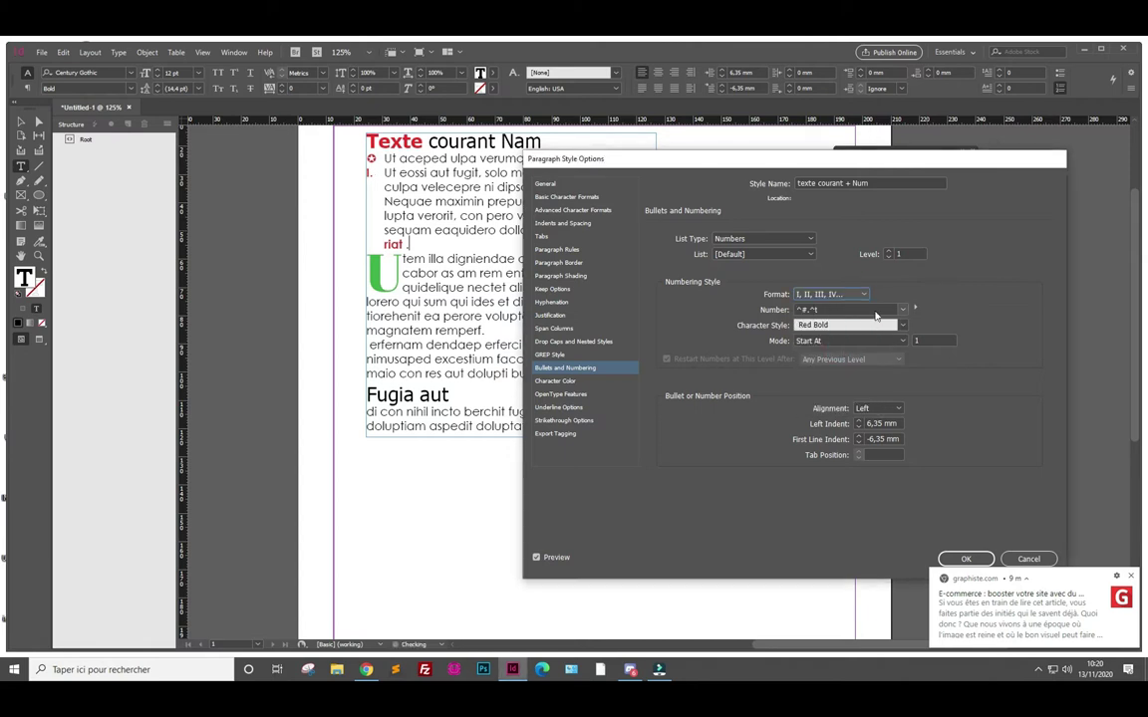
pyautogui.click(887, 253)
pyautogui.click(889, 255)
pyautogui.click(902, 340)
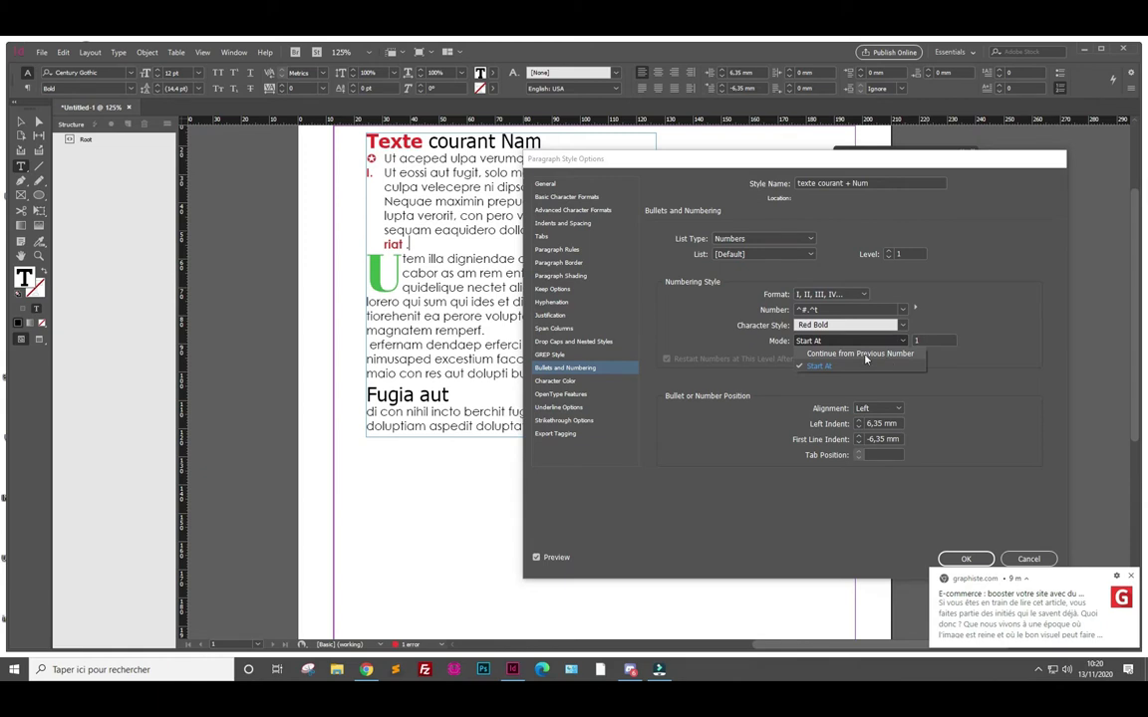
pyautogui.click(864, 355)
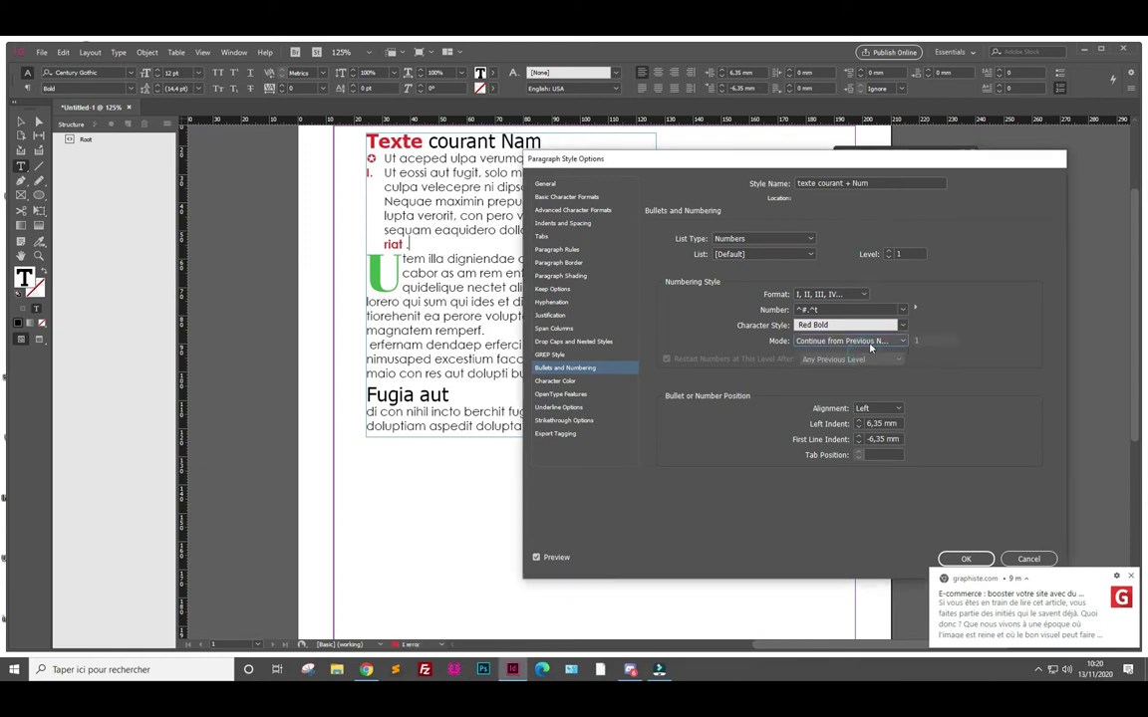
pyautogui.click(900, 341)
pyautogui.click(896, 341)
pyautogui.click(963, 559)
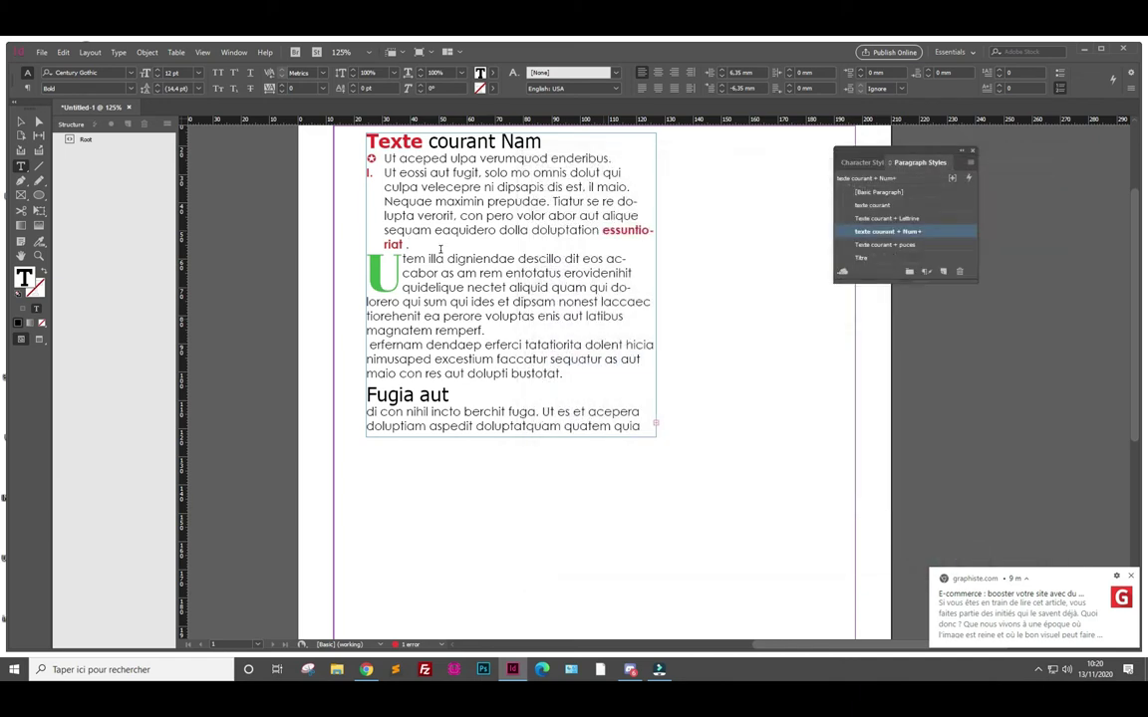
# Add empty Roman-numbered paragraphs II. through X. after "riat ."
pyautogui.press('Return')
pyautogui.press('Return')
pyautogui.press('Return')
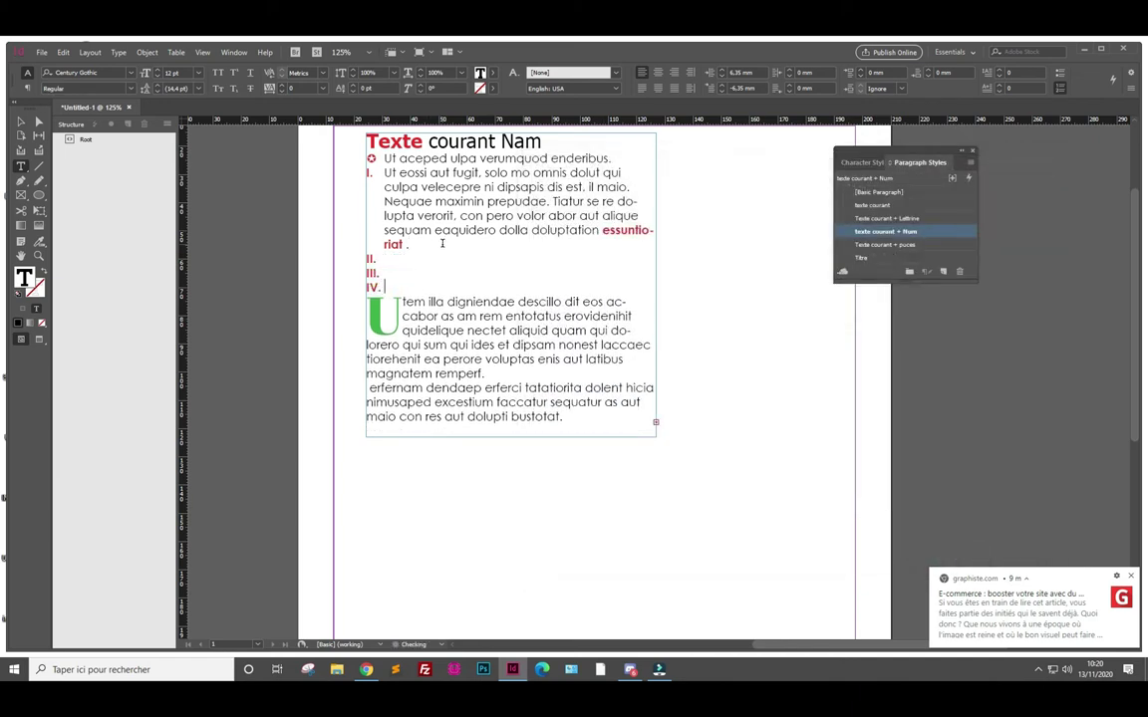
pyautogui.press('Return')
pyautogui.press('Return')
pyautogui.press('Return')
pyautogui.press('Return')
pyautogui.press('Return')
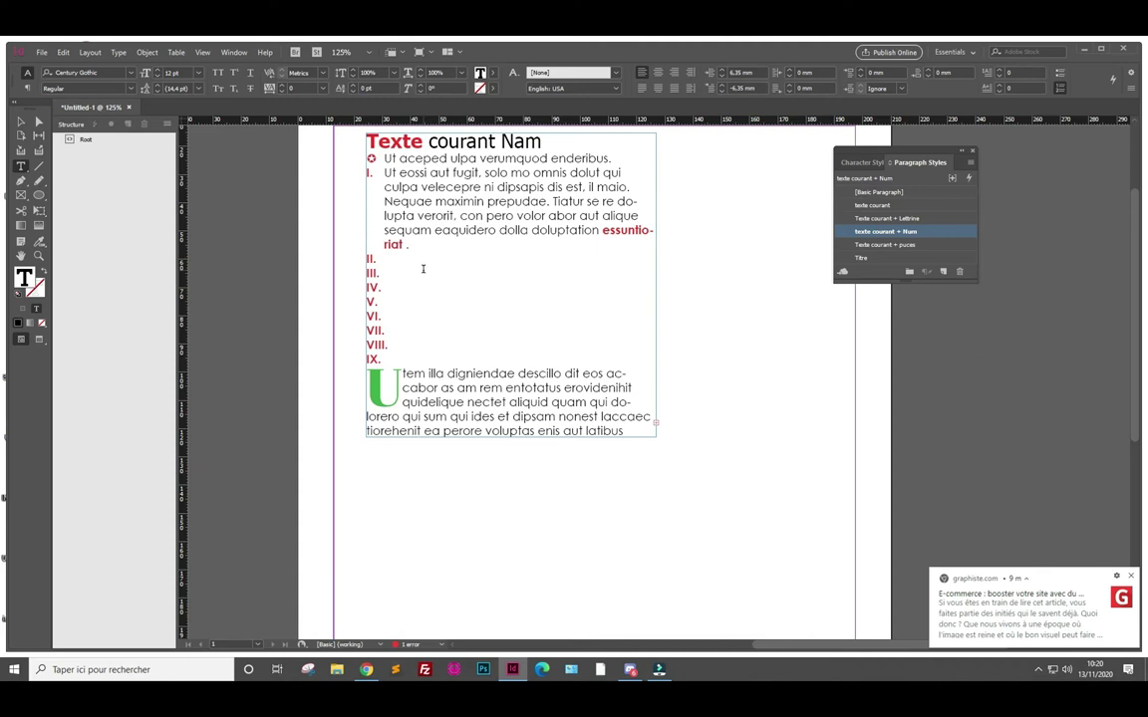
pyautogui.click(423, 259)
pyautogui.click(423, 246)
pyautogui.press('Return')
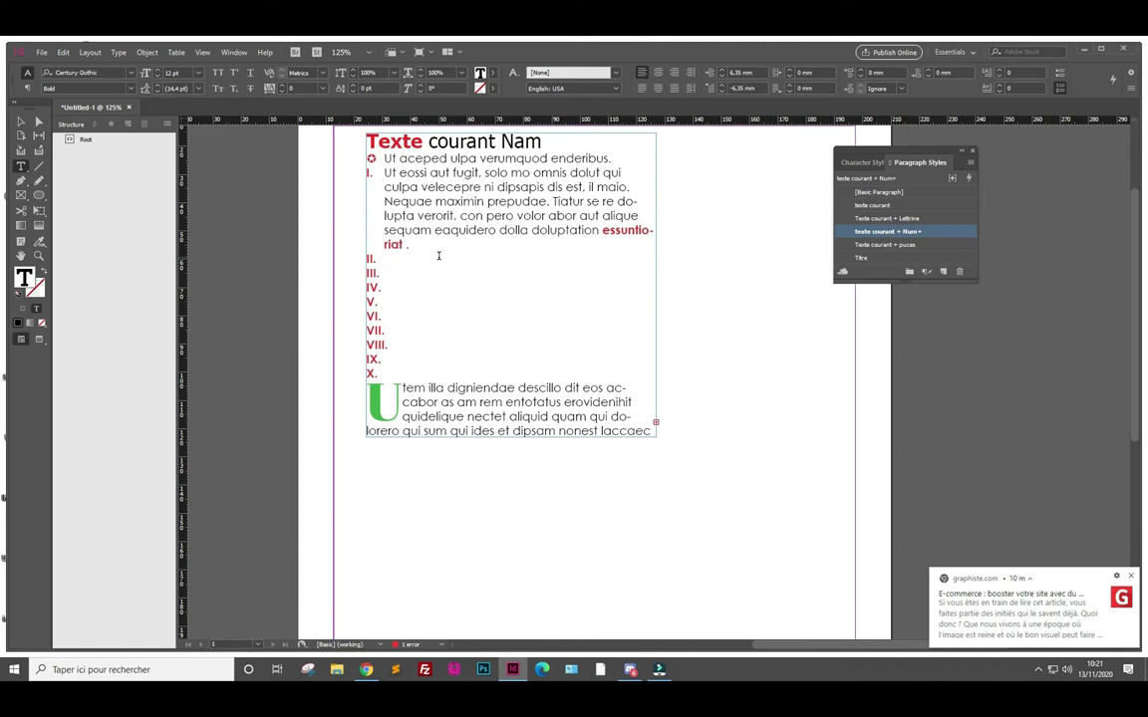
# Create a paragraph style named "Texte courant + Num Level 2" based on texte courant + Num and open its options
pyautogui.click(944, 272)
pyautogui.click(909, 246)
pyautogui.click(909, 246)
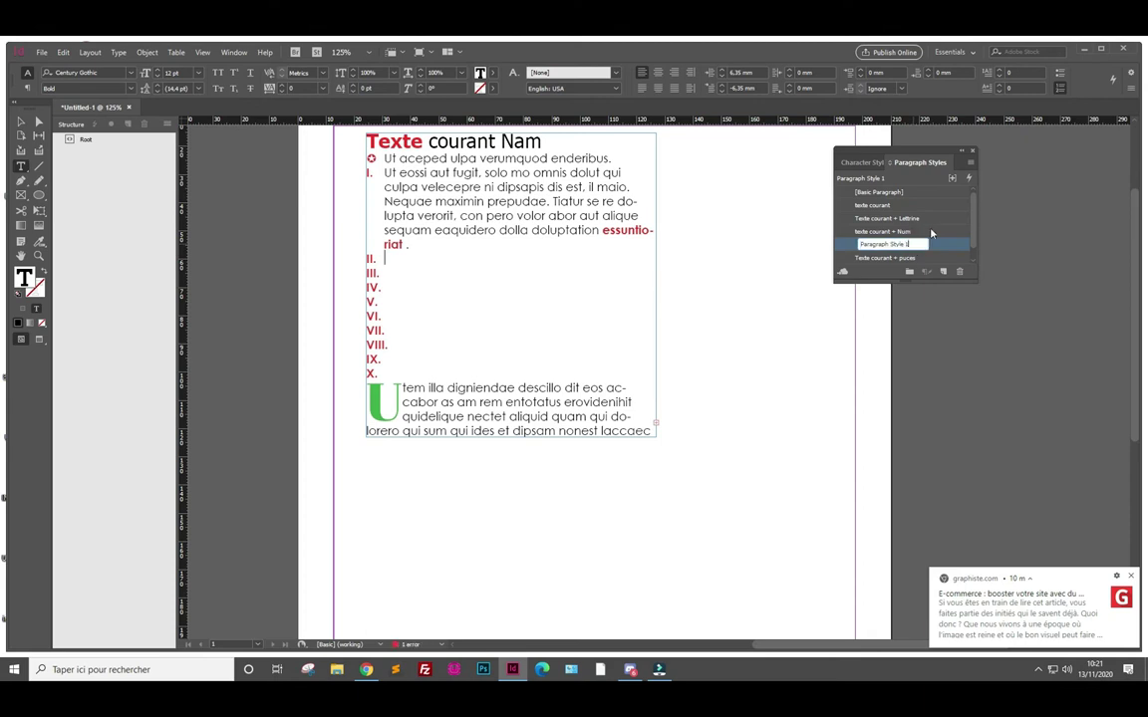
pyautogui.write('Tex')
pyautogui.write('te courant')
pyautogui.write(' + Num Level 1')
pyautogui.click(936, 244)
pyautogui.press('BackSpace')
pyautogui.write('2')
pyautogui.click(948, 246)
pyautogui.doubleClick(948, 246)
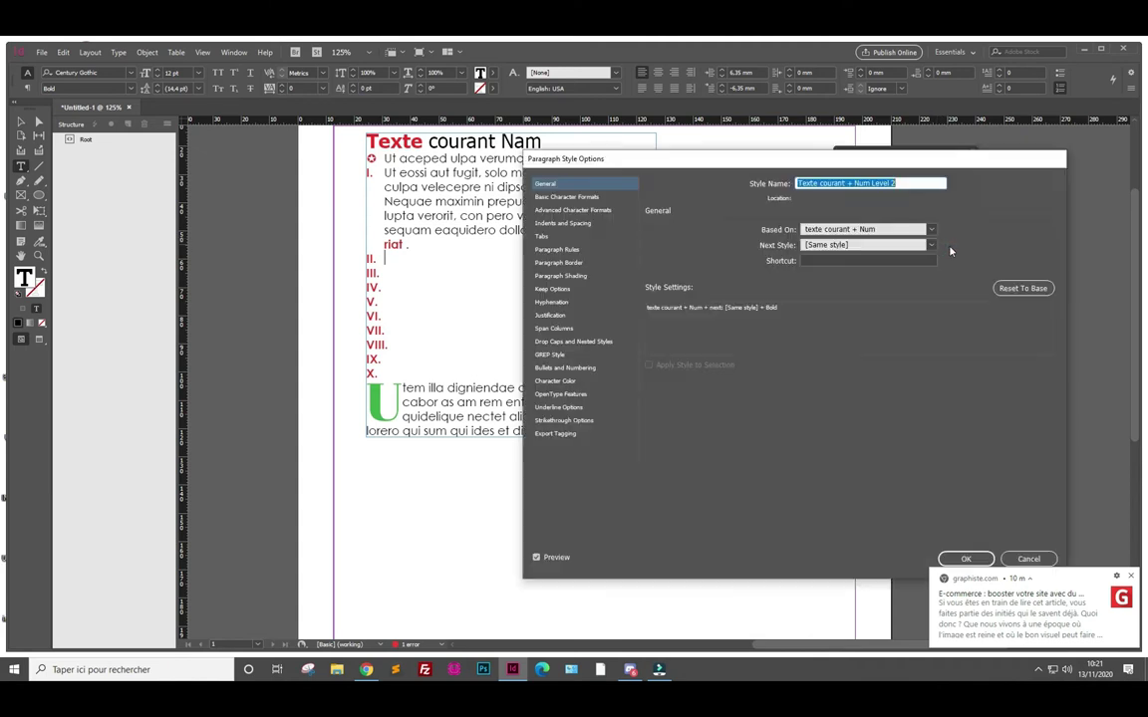
# Give the Level 2 style level-2 numbering in the 1, 2, 3, 4... format
pyautogui.click(582, 368)
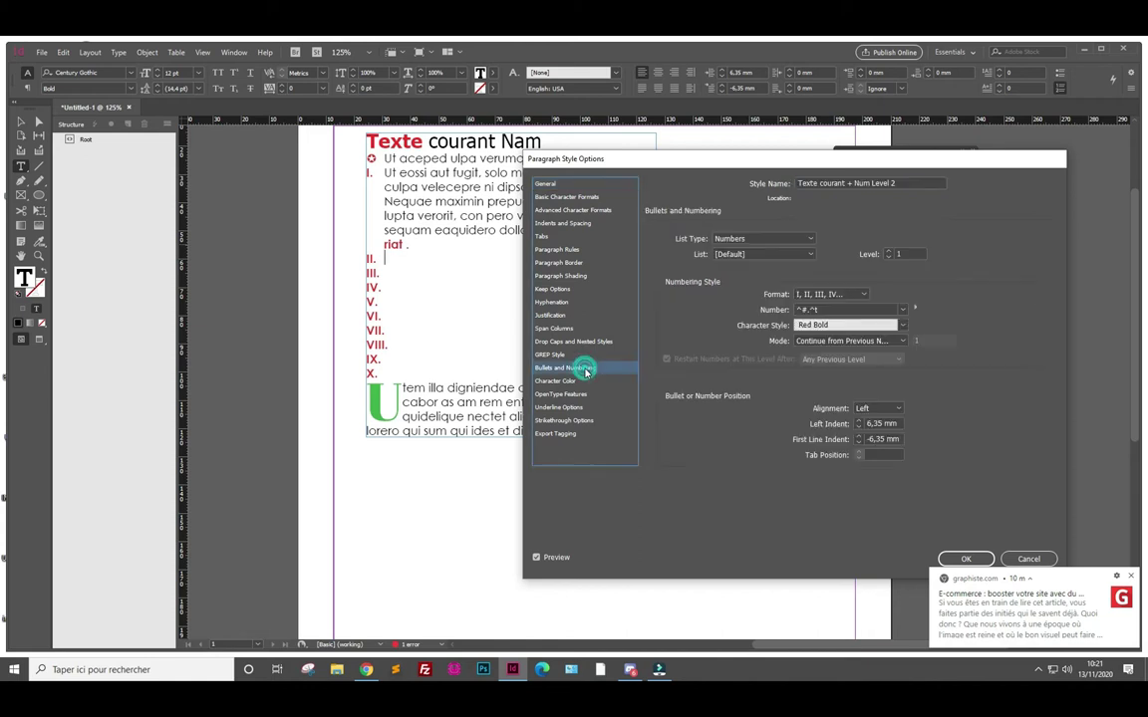
pyautogui.click(889, 253)
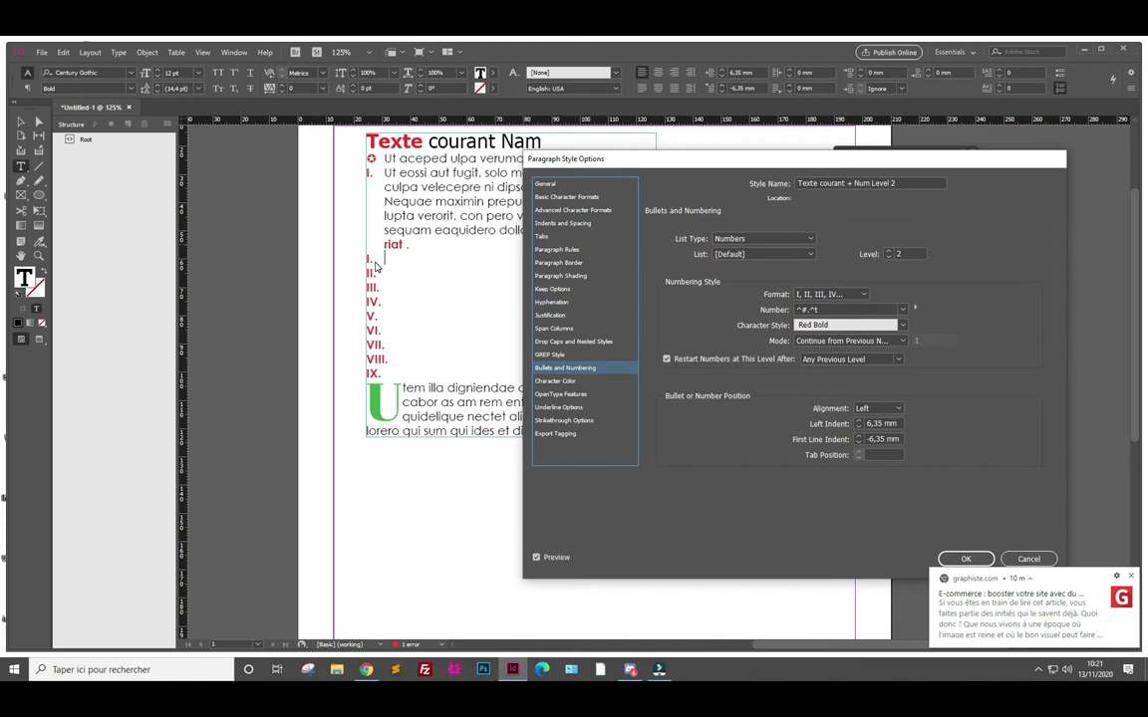
pyautogui.click(832, 294)
pyautogui.click(834, 323)
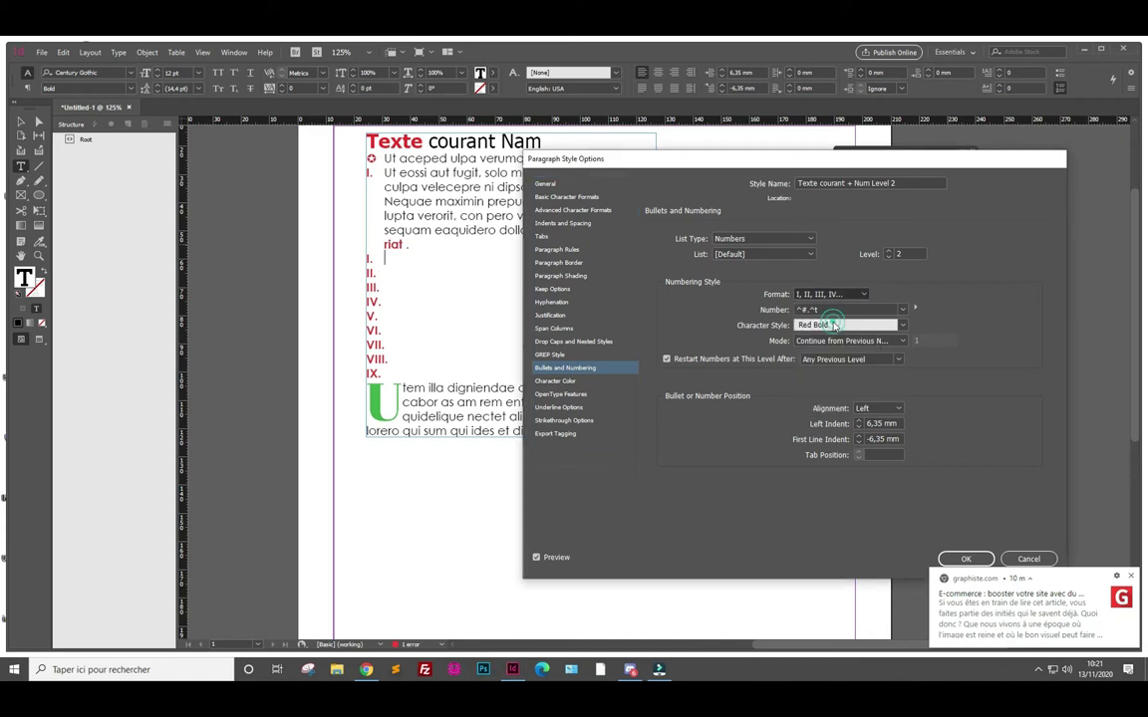
# Apply the Level 2 style settings and add level-2 numbered items 1. to 4. after "riat ."
pyautogui.click(966, 558)
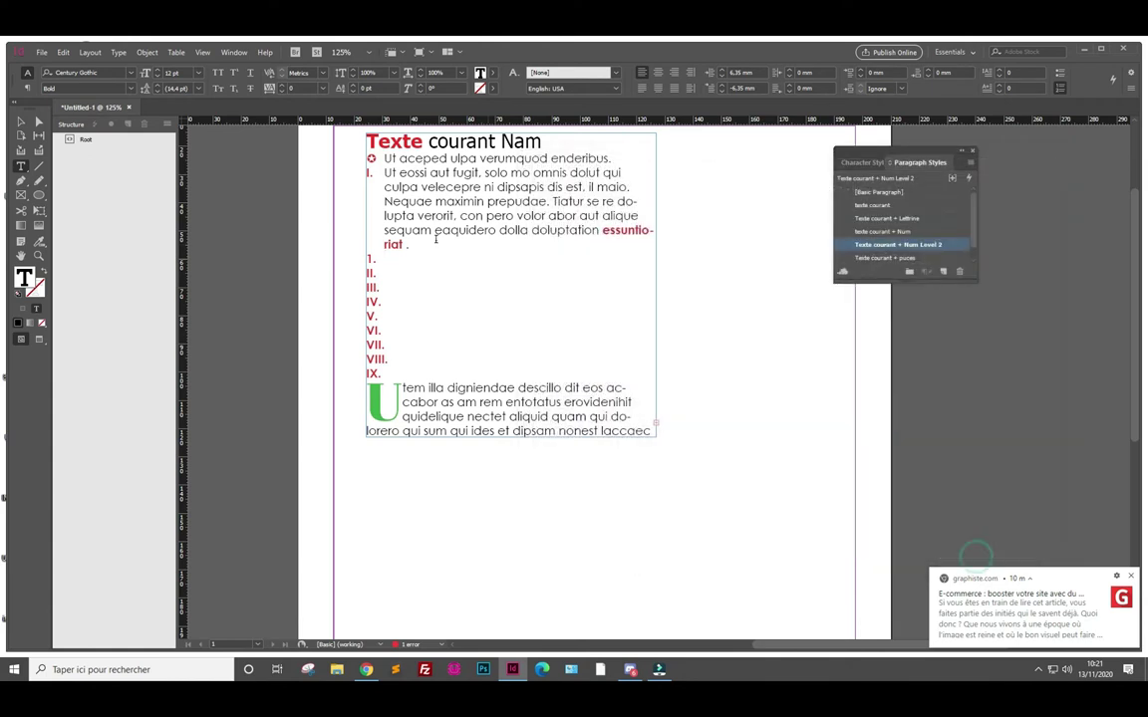
pyautogui.press('Return')
pyautogui.press('Return')
pyautogui.press('Return')
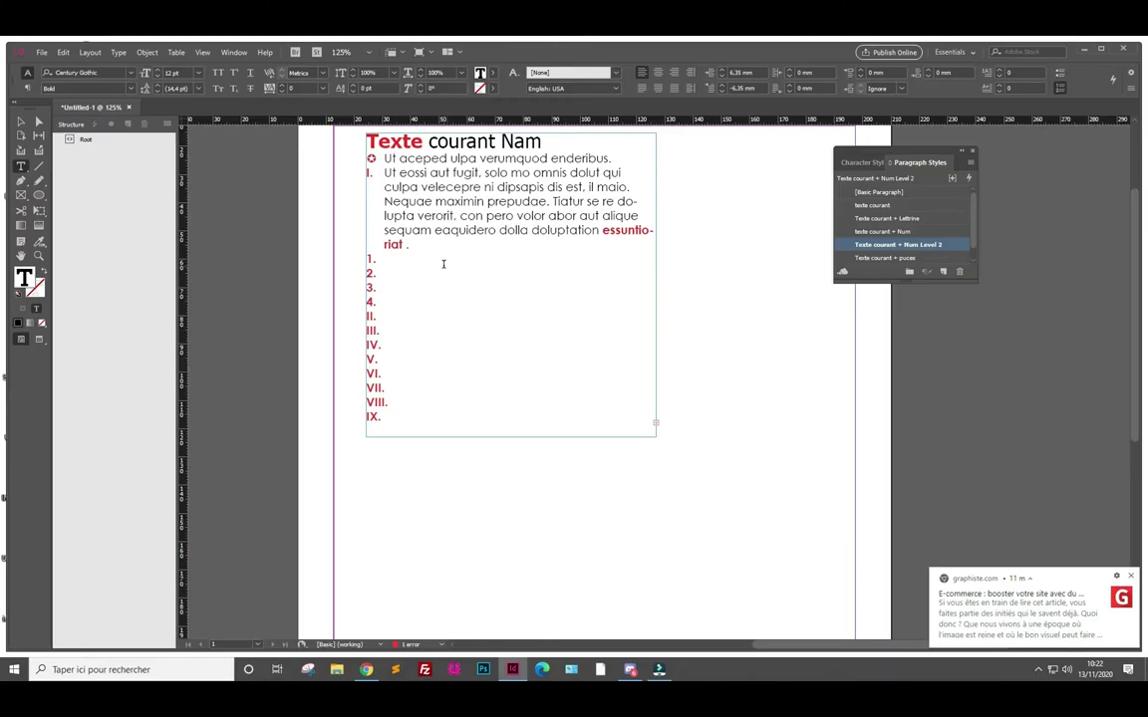
pyautogui.click(22, 122)
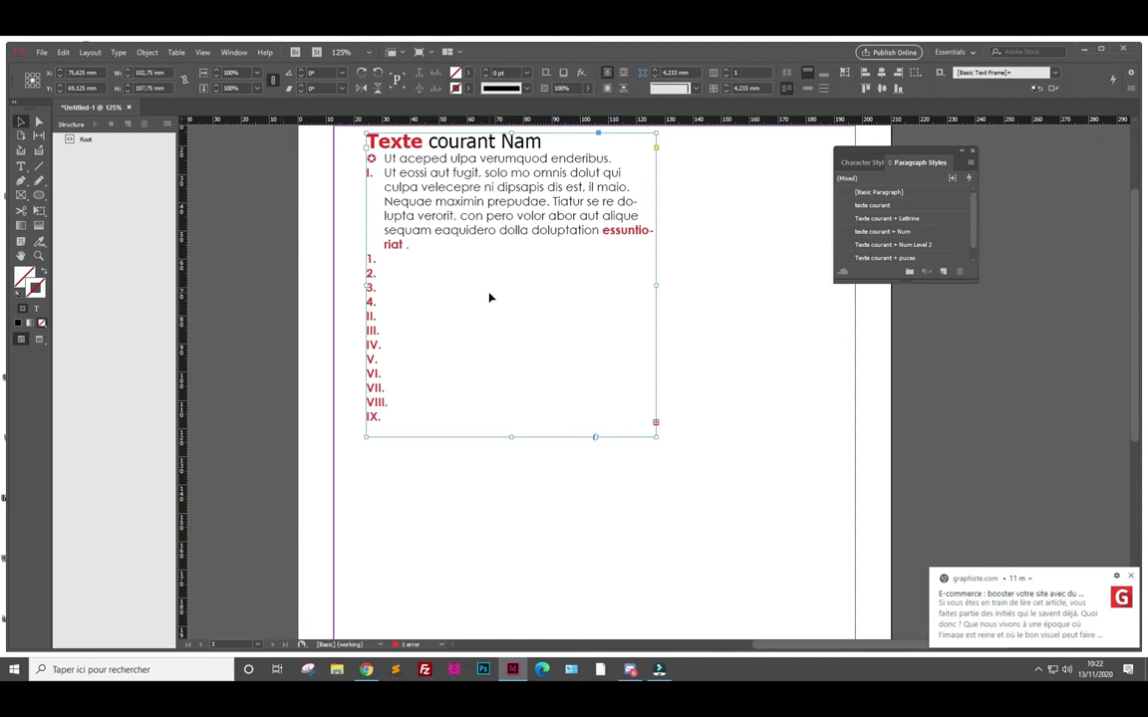
# Shorten the list frame to end at item 3. and draw a new empty text frame below it
pyautogui.moveTo(511, 436); pyautogui.dragTo(520, 291)
pyautogui.click(22, 167)
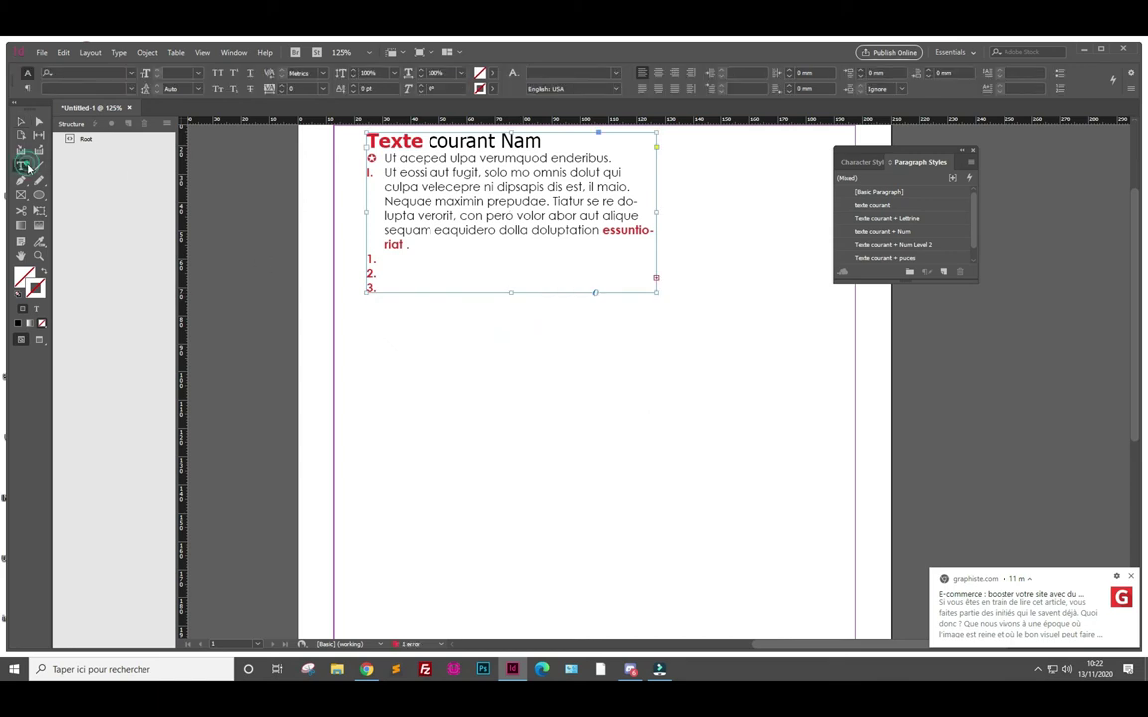
pyautogui.moveTo(352, 321); pyautogui.dragTo(625, 518)
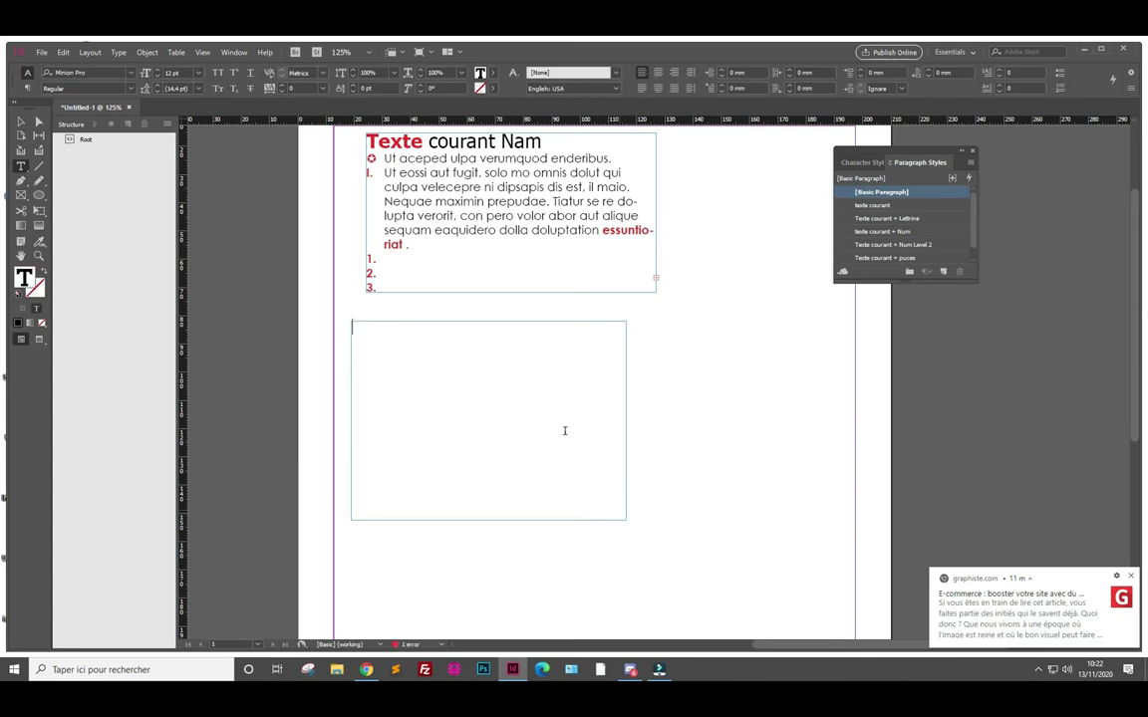
pyautogui.click(176, 53)
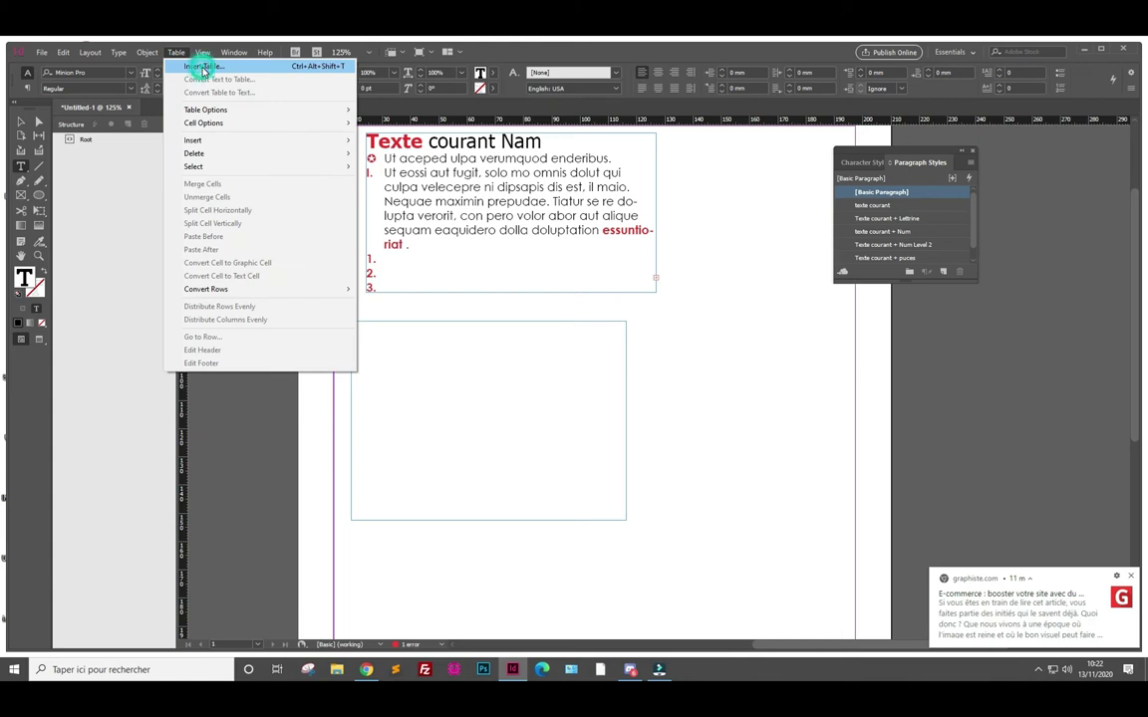
pyautogui.click(202, 67)
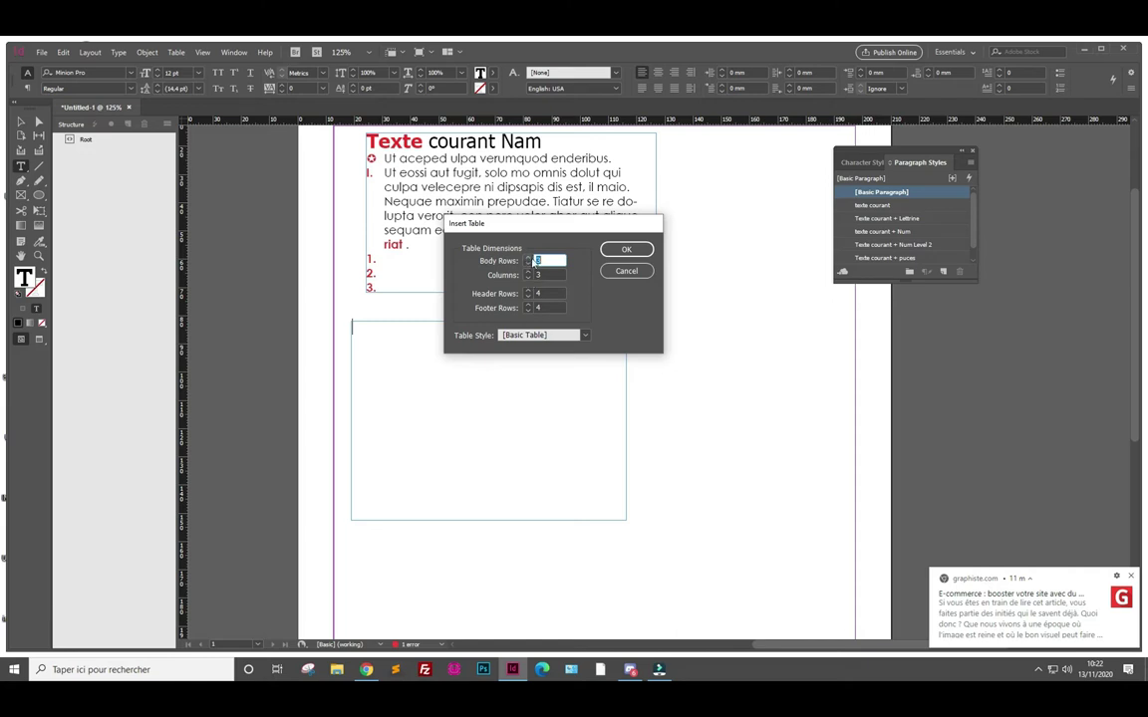
# Insert a 4-row by 4-column table with 0 header and footer rows in the [Basic Table] style
pyautogui.click(529, 258)
pyautogui.click(529, 274)
pyautogui.click(529, 297)
pyautogui.click(529, 297)
pyautogui.click(529, 297)
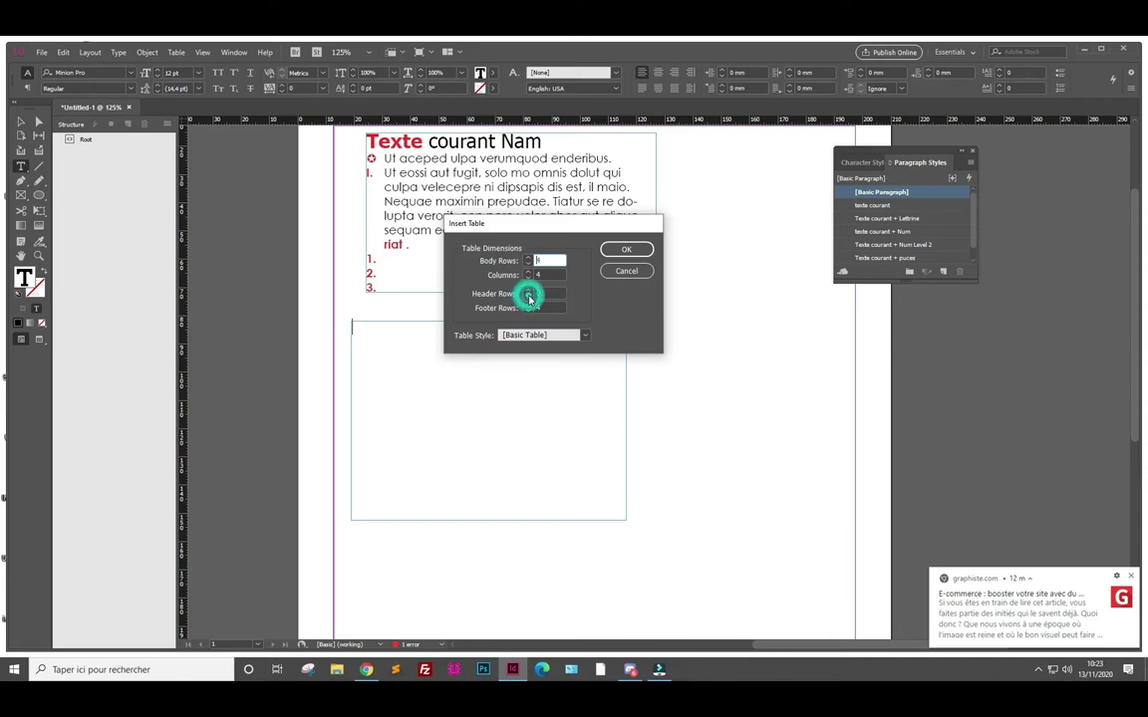
pyautogui.click(528, 309)
pyautogui.click(528, 310)
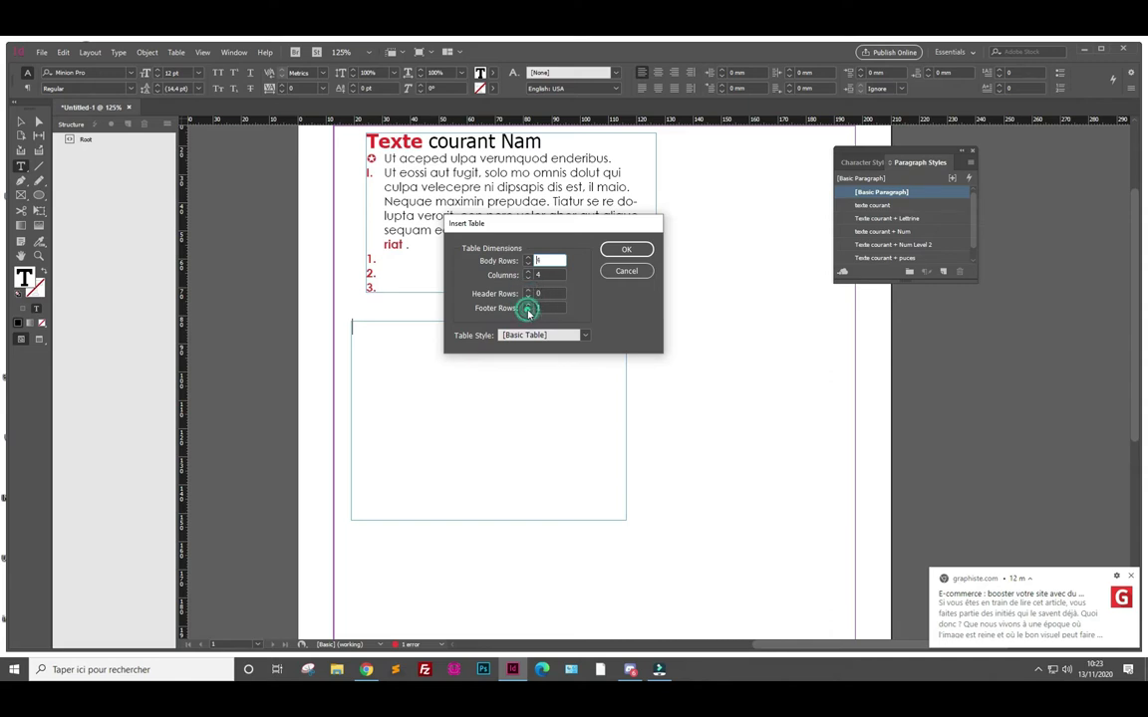
pyautogui.click(528, 310)
pyautogui.click(585, 334)
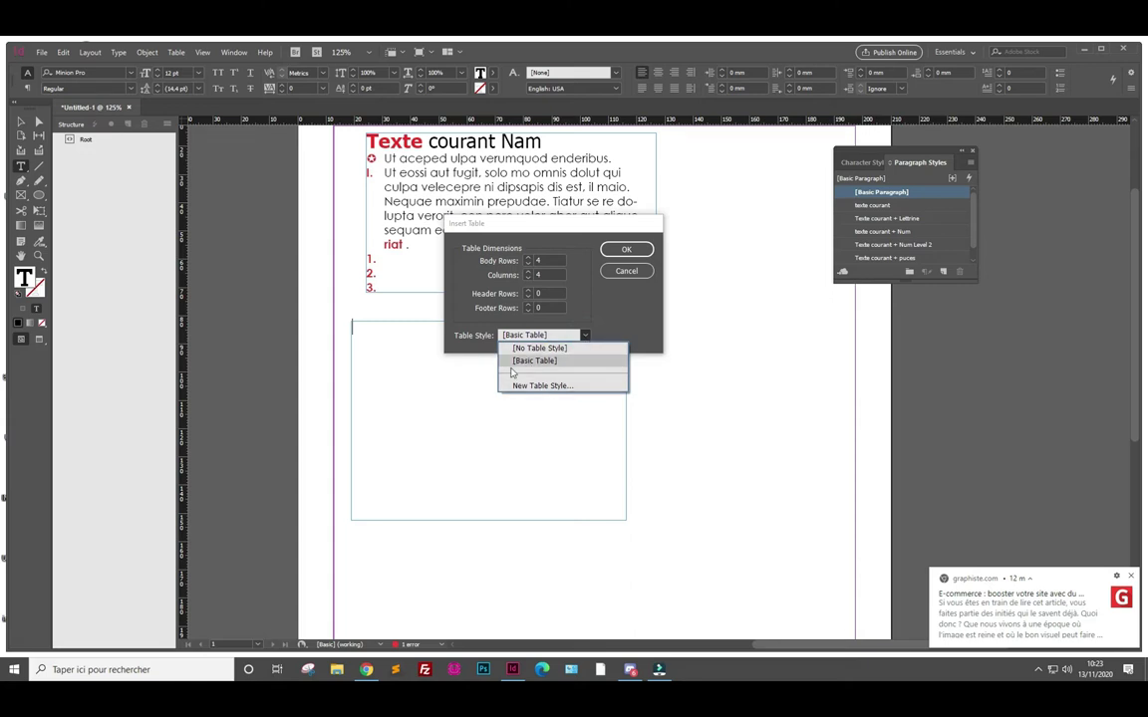
pyautogui.click(639, 328)
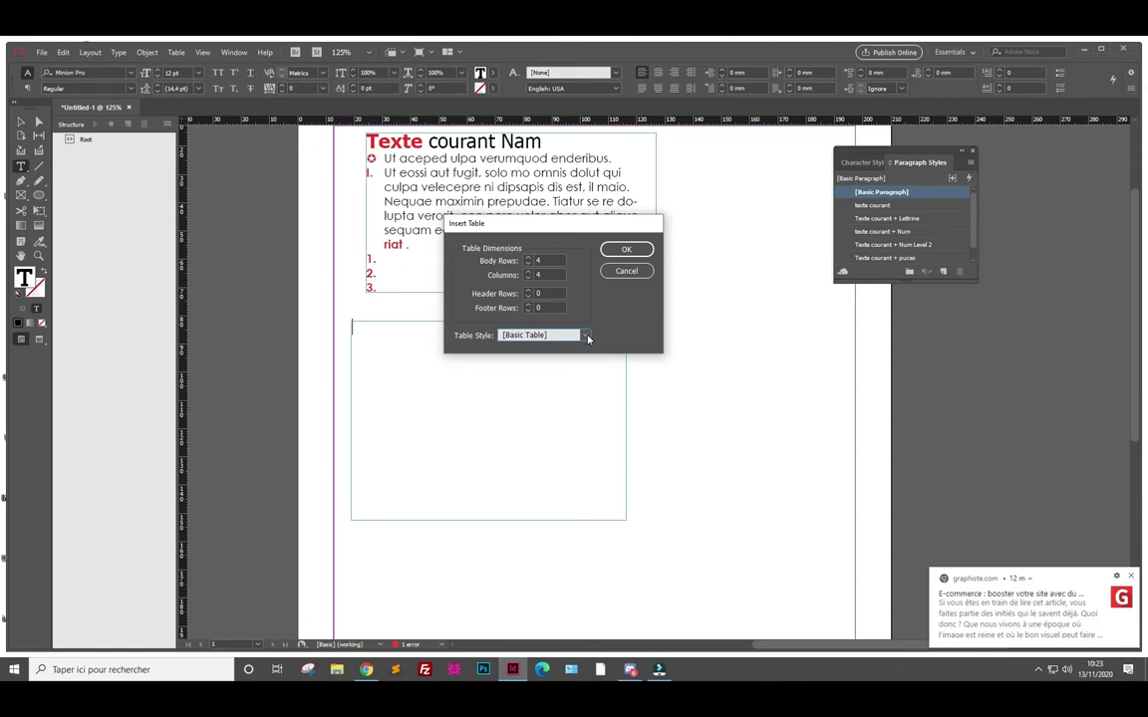
pyautogui.click(586, 337)
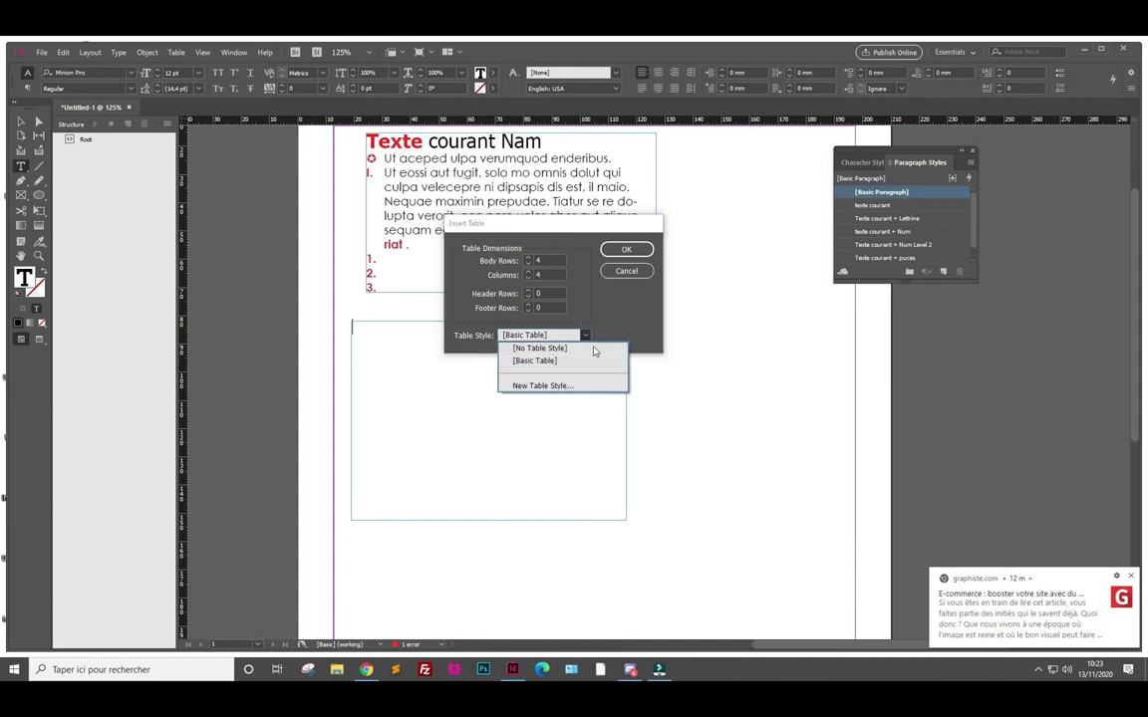
pyautogui.click(626, 328)
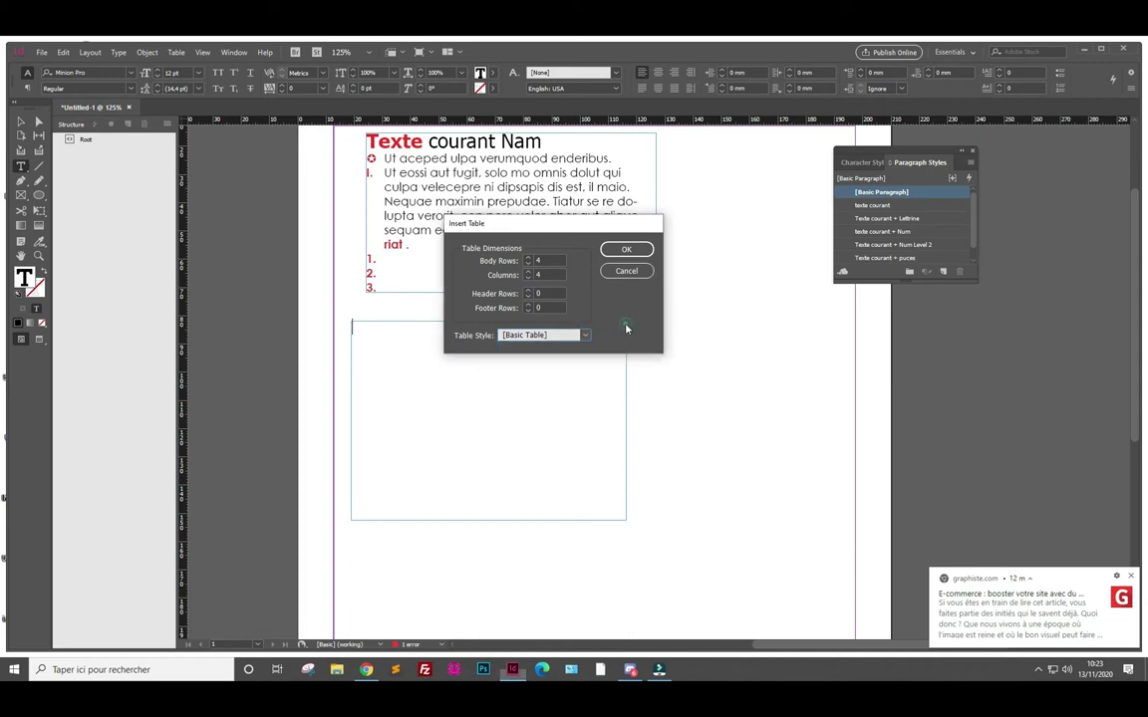
pyautogui.click(627, 250)
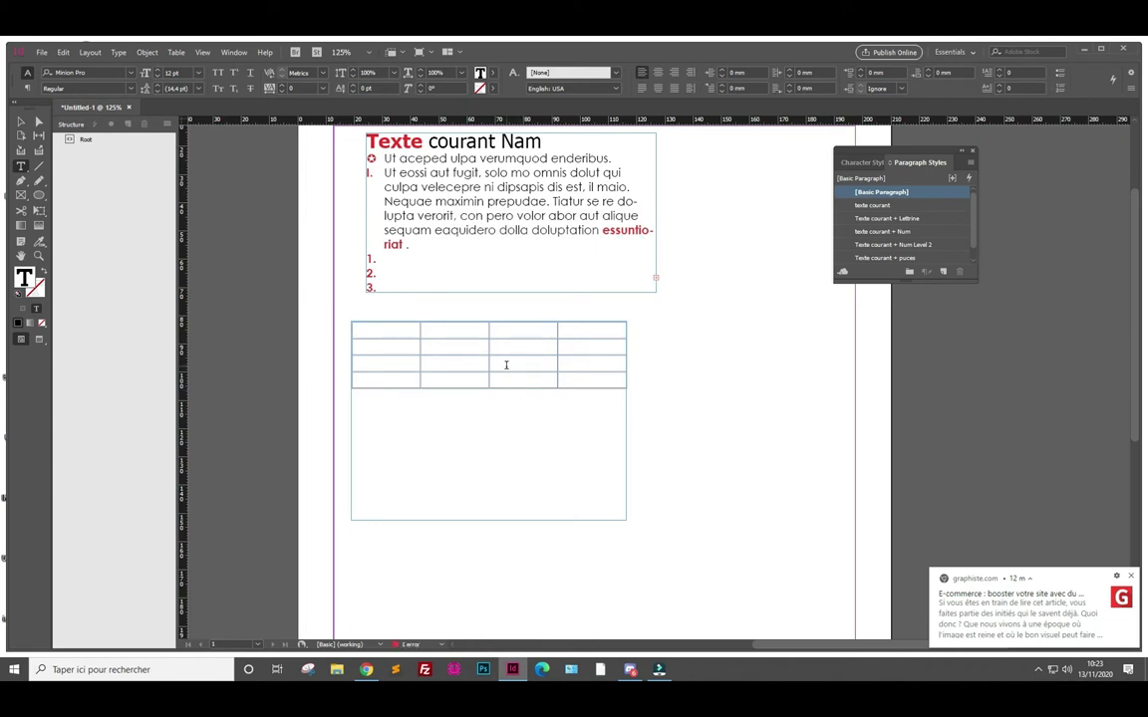
# Enter headers Date, Nom, Prénom, Note and the date 13 11 20 in all three data rows
pyautogui.write('Date ')
pyautogui.write('Nom')
pyautogui.press('Tab')
pyautogui.write('Prénom ')
pyautogui.write('Note')
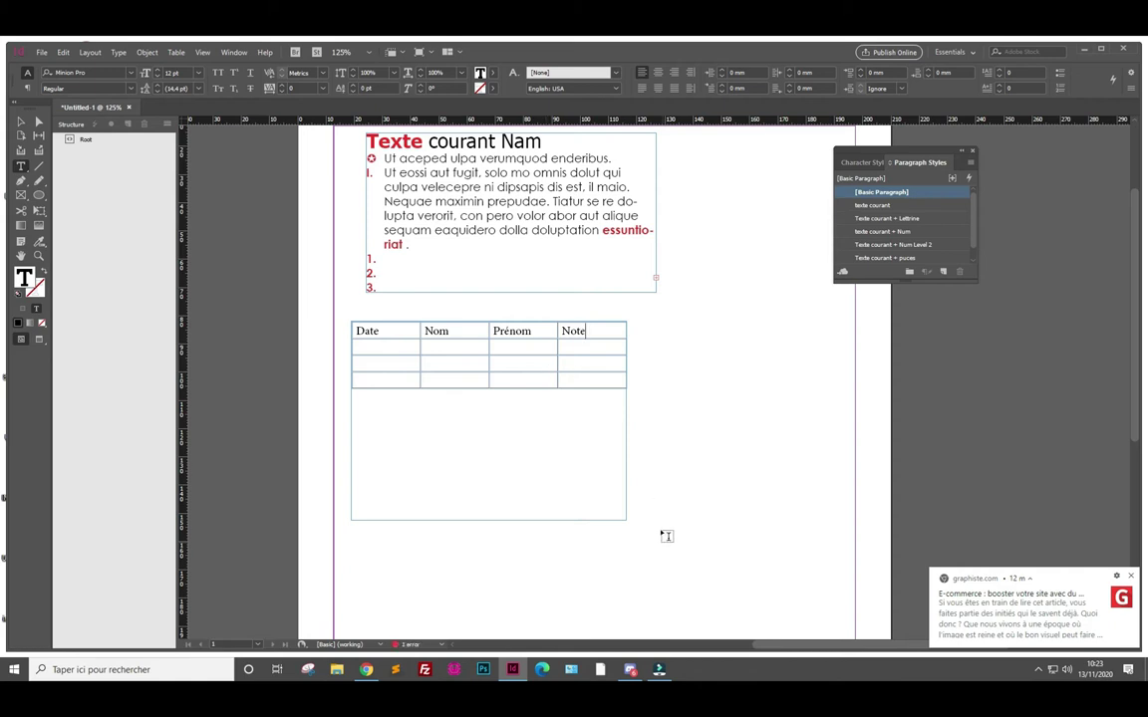
pyautogui.click(404, 350)
pyautogui.write('13 11 20')
pyautogui.tripleClick(398, 347)
pyautogui.hotkey('ctrl', 'c')
pyautogui.click(384, 364)
pyautogui.hotkey('ctrl', 'v')
pyautogui.click(394, 380)
pyautogui.hotkey('ctrl', 'v')
# Fill in the Nom and Prénom names and grades 10/20, 15/20 and 20/20
pyautogui.click(439, 349)
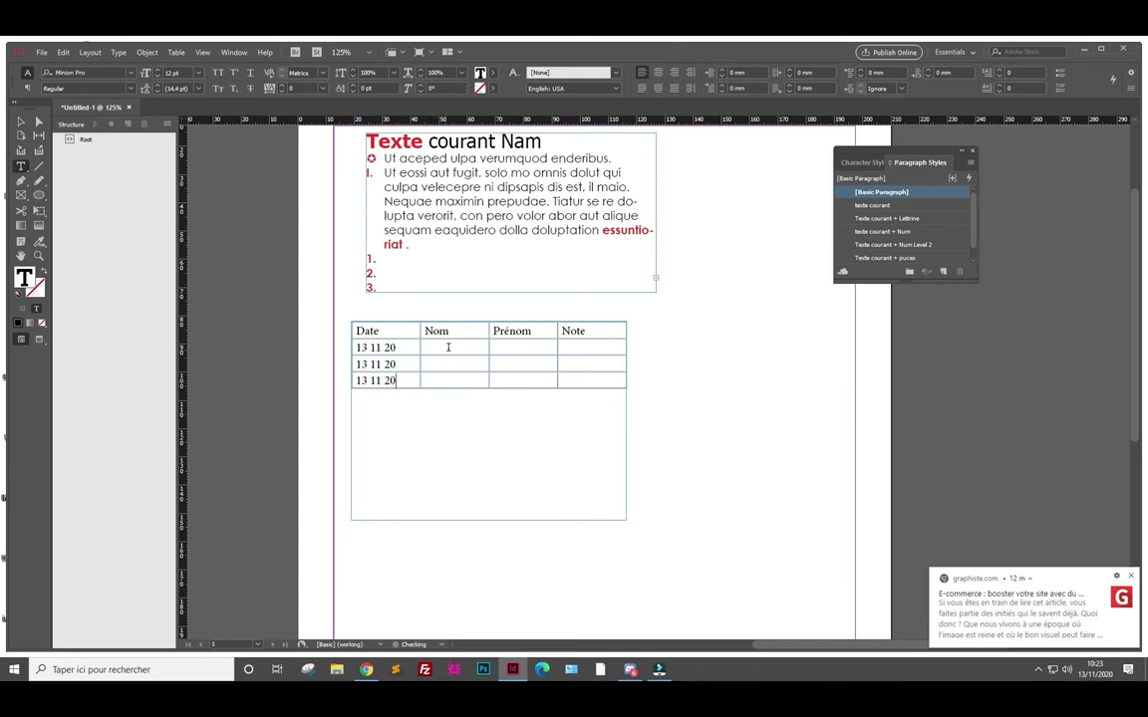
pyautogui.write('Mopue')
pyautogui.click(475, 363)
pyautogui.write('Popue')
pyautogui.click(472, 382)
pyautogui.write('Lolue')
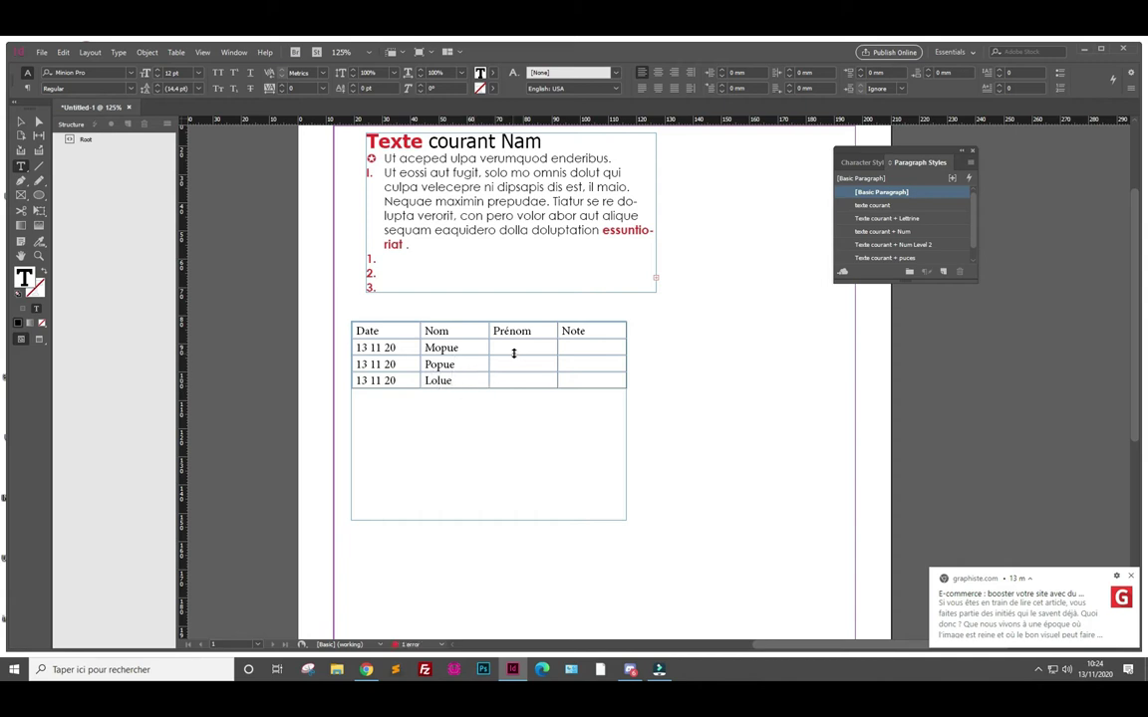
pyautogui.write('Jean')
pyautogui.click(526, 362)
pyautogui.write('Paul')
pyautogui.click(536, 379)
pyautogui.write('ssa')
pyautogui.click(602, 347)
pyautogui.write('10/20 ')
pyautogui.write('15/20 ')
pyautogui.write('20/20')
# Resize the table's right edge to fit the frame, undoing an accidental downward stretch
pyautogui.moveTo(626, 365)
pyautogui.mouseDown()
pyautogui.moveTo(768, 364)
pyautogui.moveTo(604, 366)
pyautogui.moveTo(968, 359)
pyautogui.mouseUp()
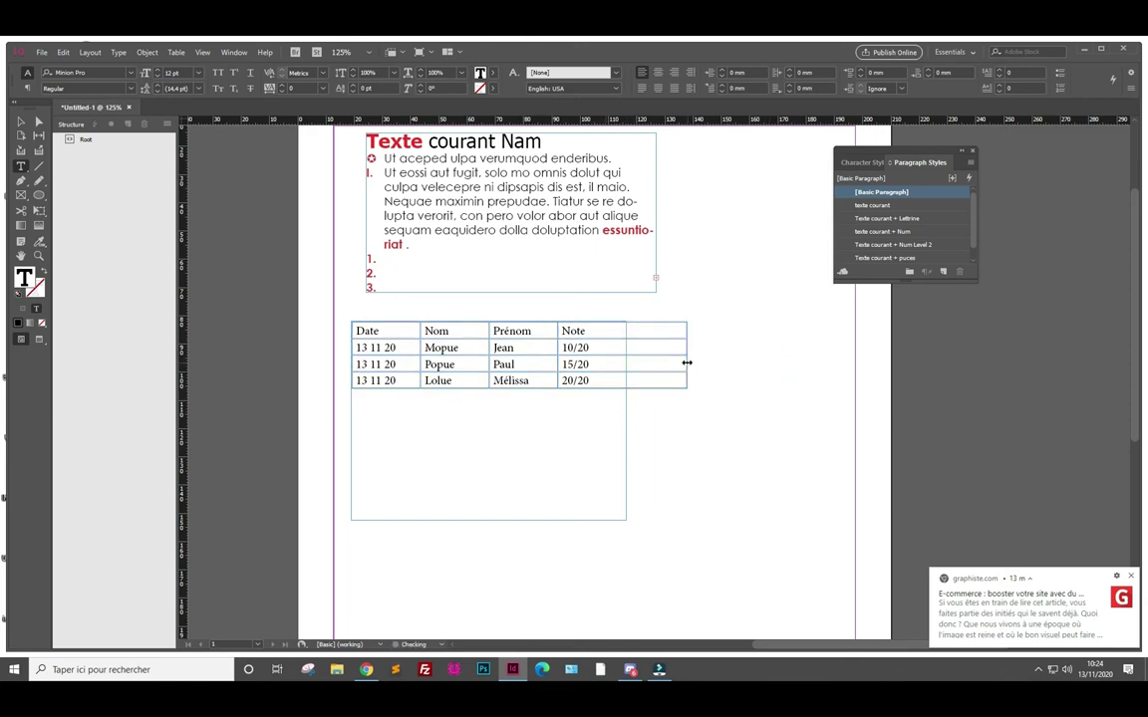
pyautogui.moveTo(968, 359); pyautogui.dragTo(605, 363)
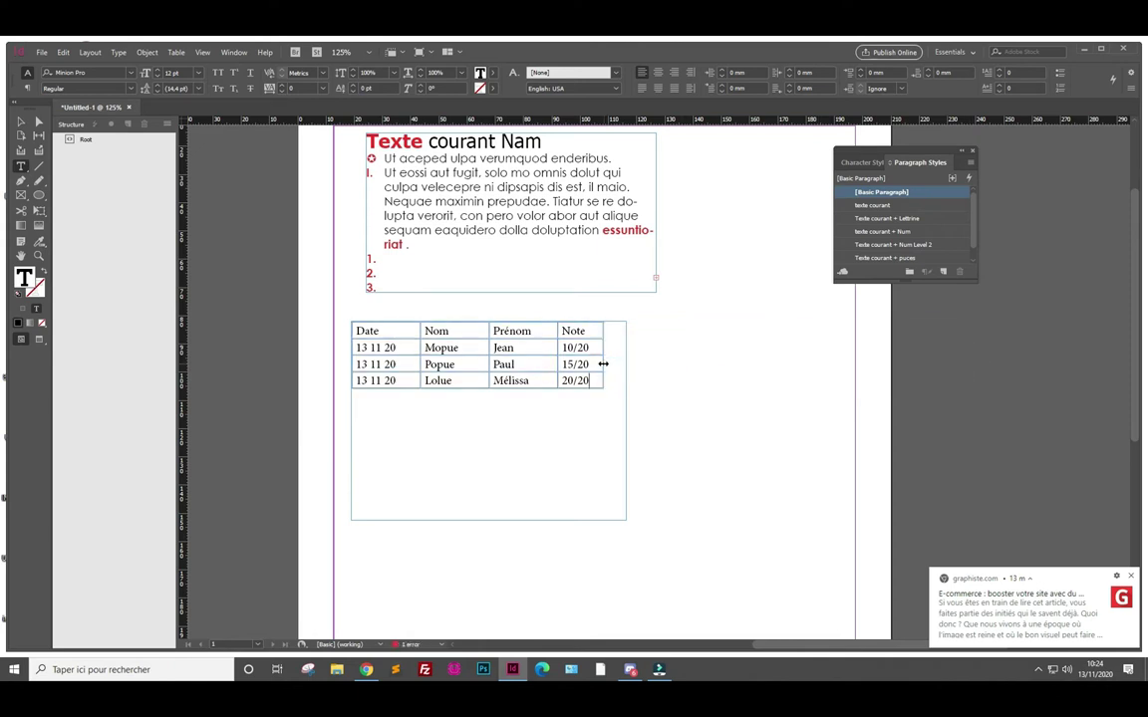
pyautogui.moveTo(538, 388); pyautogui.dragTo(546, 481)
pyautogui.hotkey('ctrl', 'z')
pyautogui.click(377, 331)
# Insert two new rows above the header row
pyautogui.rightClick(393, 336)
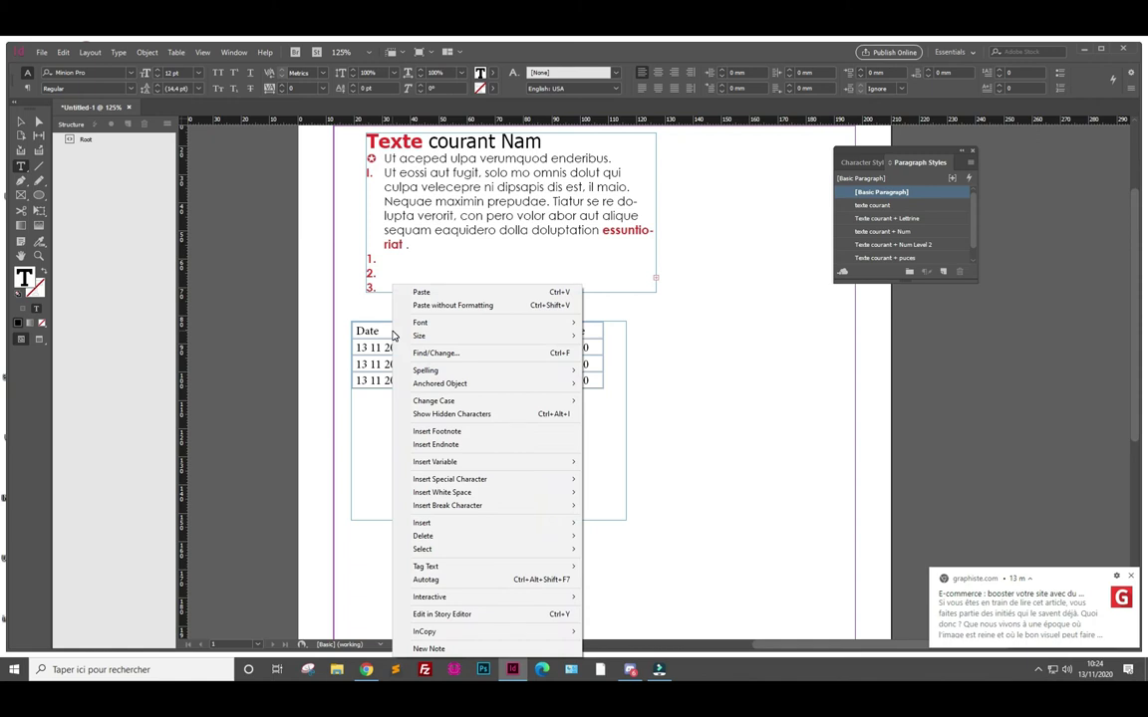
pyautogui.moveTo(486, 523)
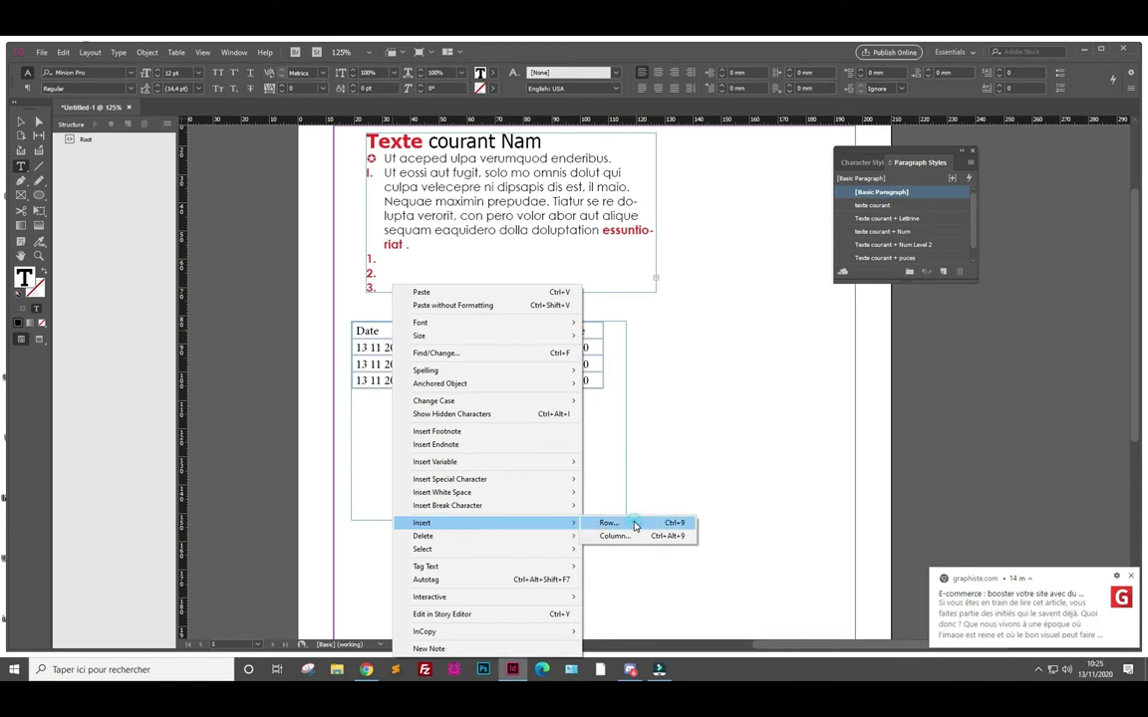
pyautogui.click(635, 524)
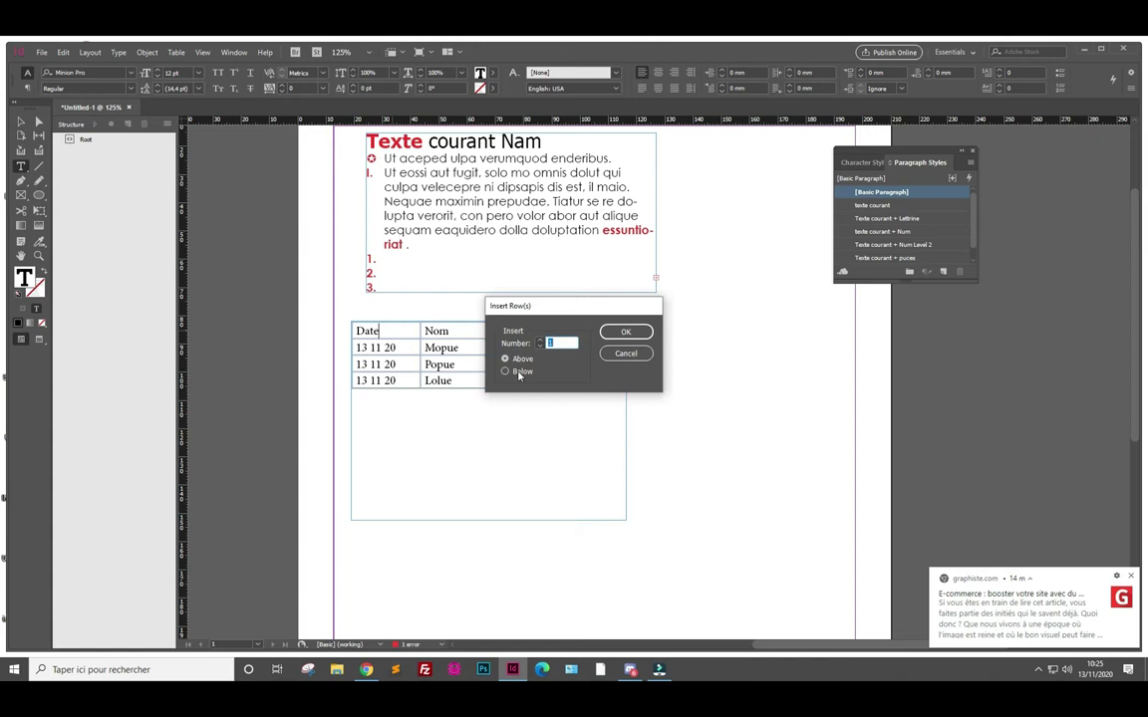
pyautogui.write('2')
pyautogui.click(624, 330)
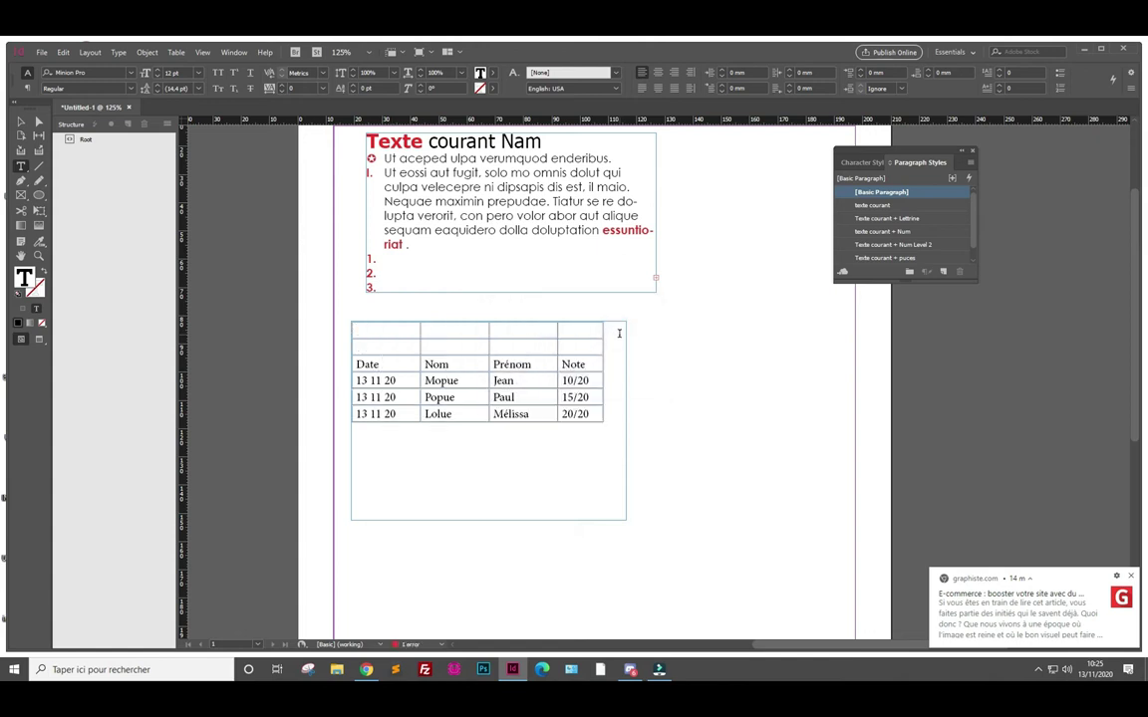
# Merge the new rows' left cells, then merge the top cells above Prénom and Note
pyautogui.moveTo(390, 329); pyautogui.dragTo(440, 345)
pyautogui.rightClick(440, 349)
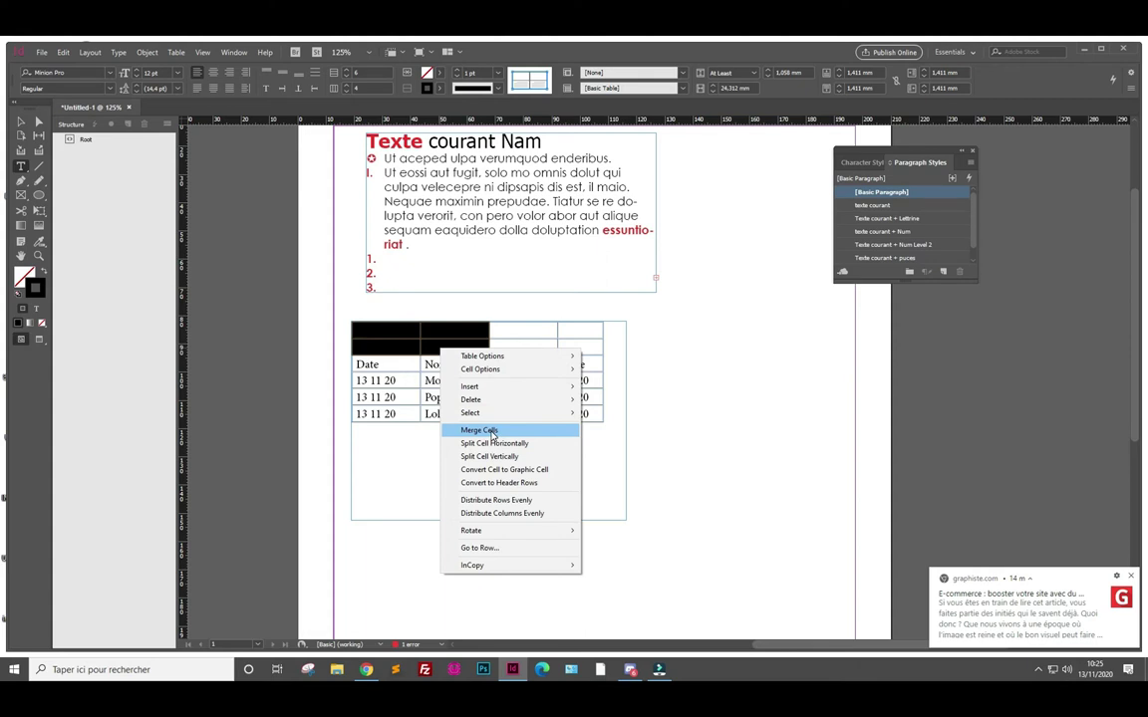
pyautogui.click(494, 431)
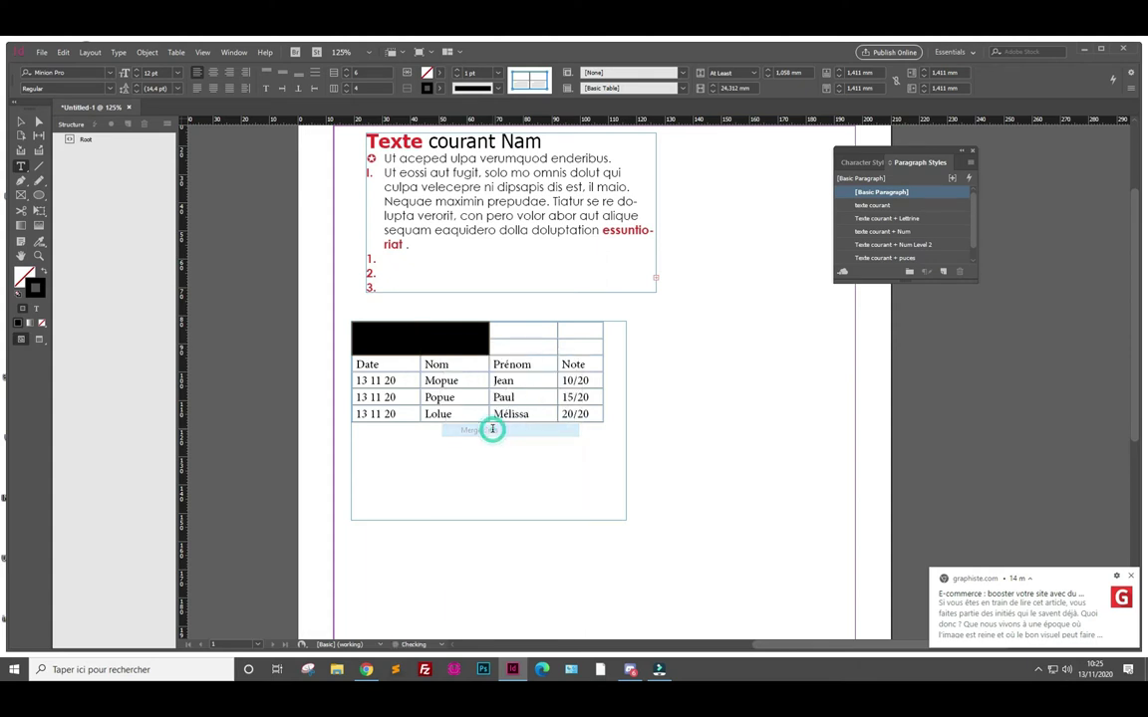
pyautogui.moveTo(523, 329)
pyautogui.mouseDown()
pyautogui.moveTo(521, 346)
pyautogui.moveTo(541, 338)
pyautogui.mouseUp()
pyautogui.rightClick(541, 337)
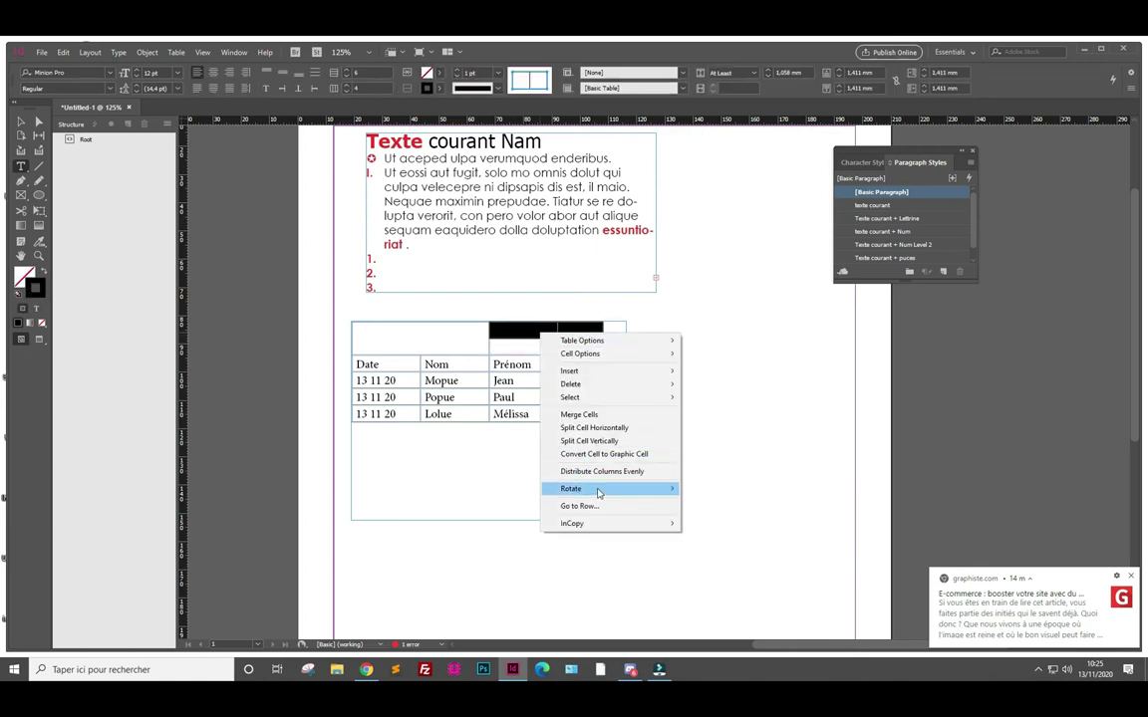
pyautogui.click(617, 416)
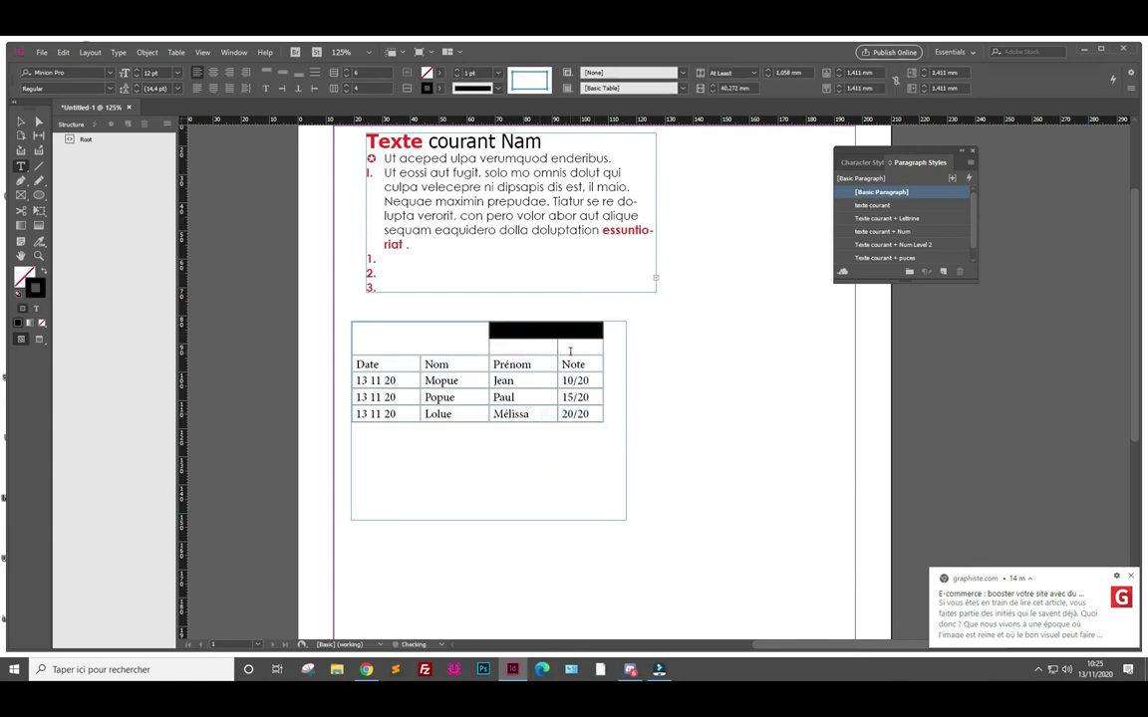
pyautogui.click(570, 345)
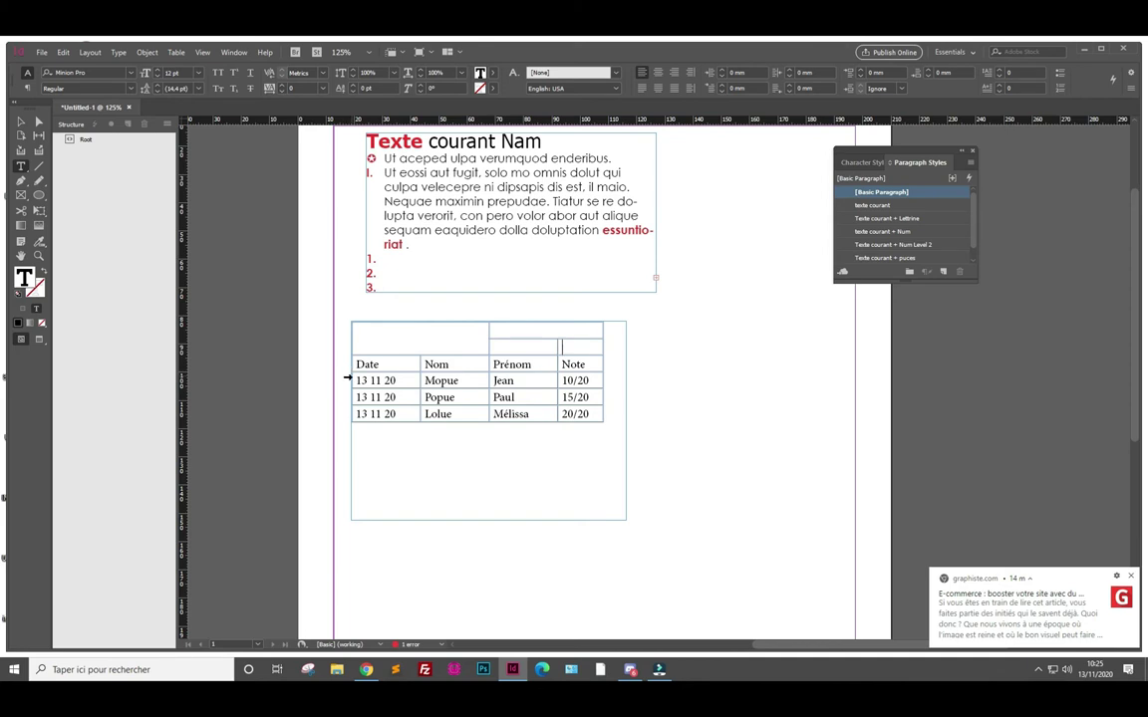
pyautogui.click(347, 398)
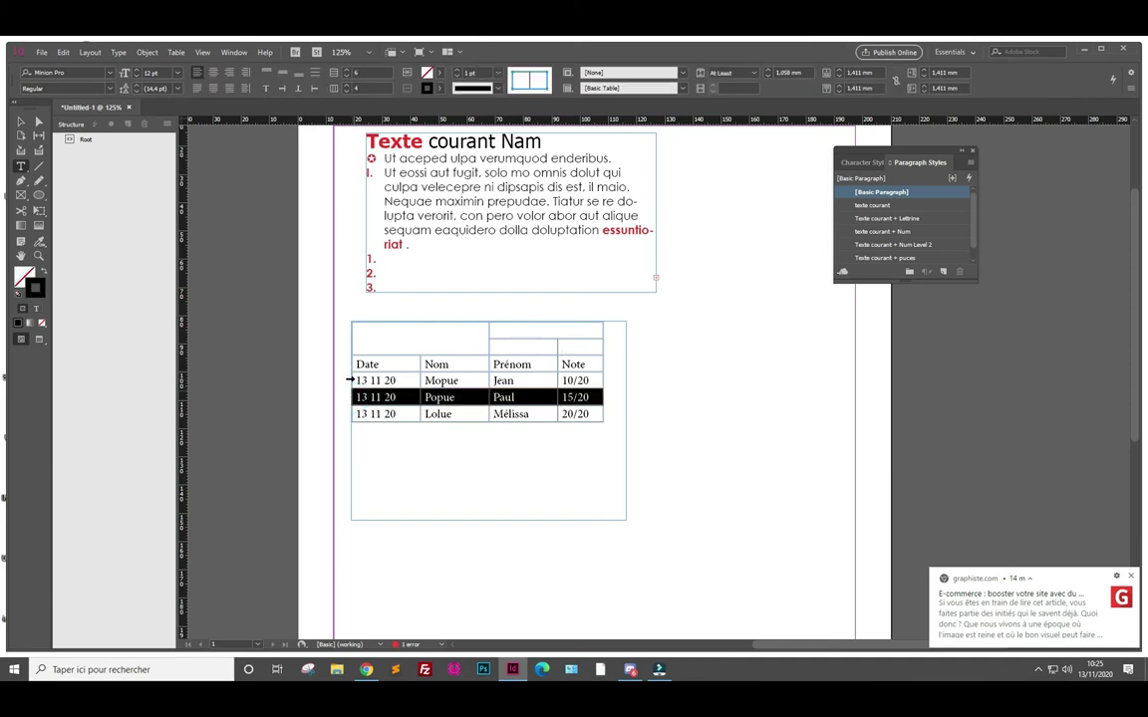
pyautogui.click(349, 365)
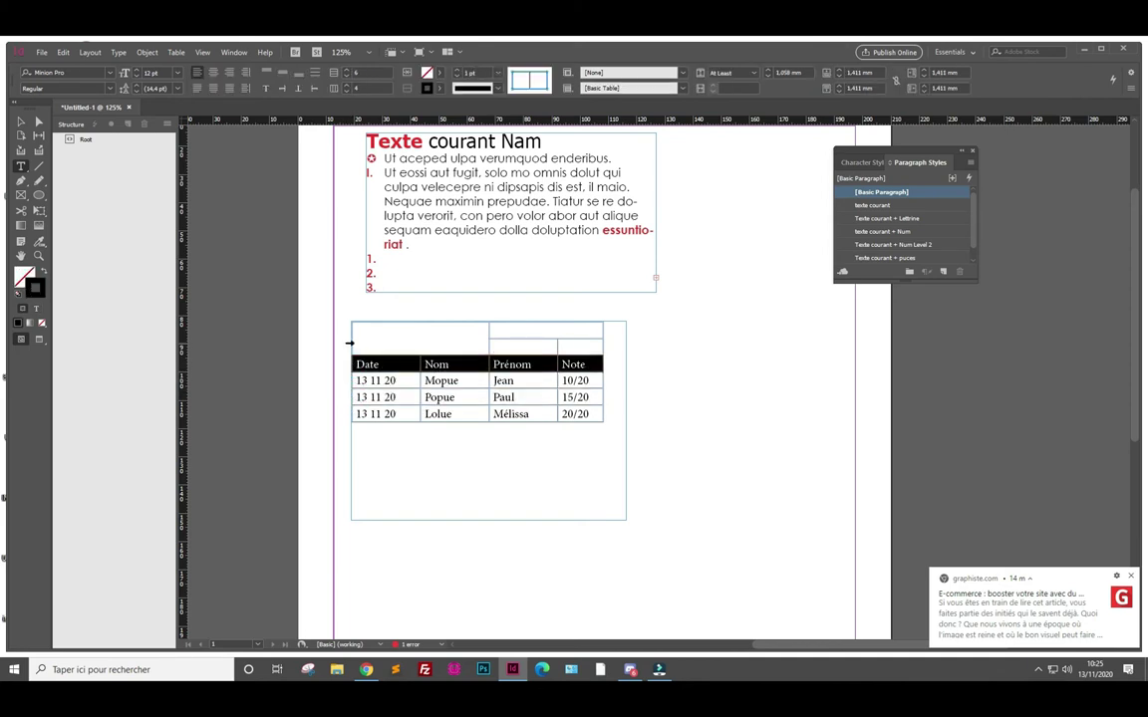
pyautogui.click(348, 341)
pyautogui.click(350, 329)
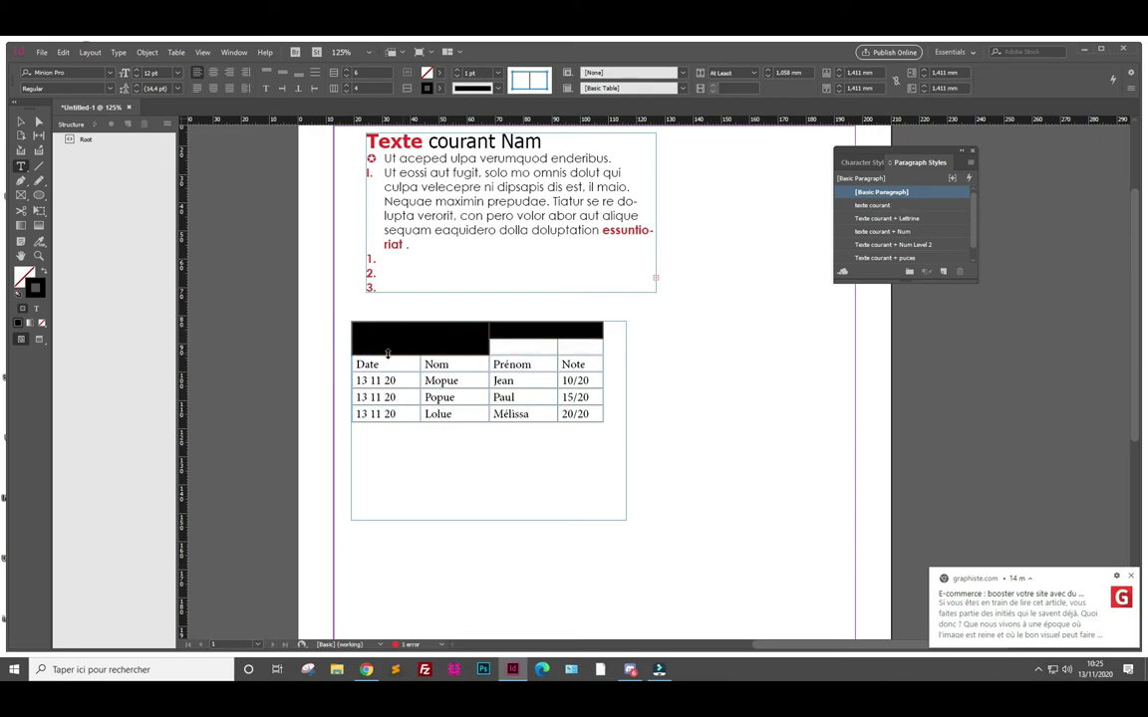
pyautogui.click(349, 349)
pyautogui.click(346, 329)
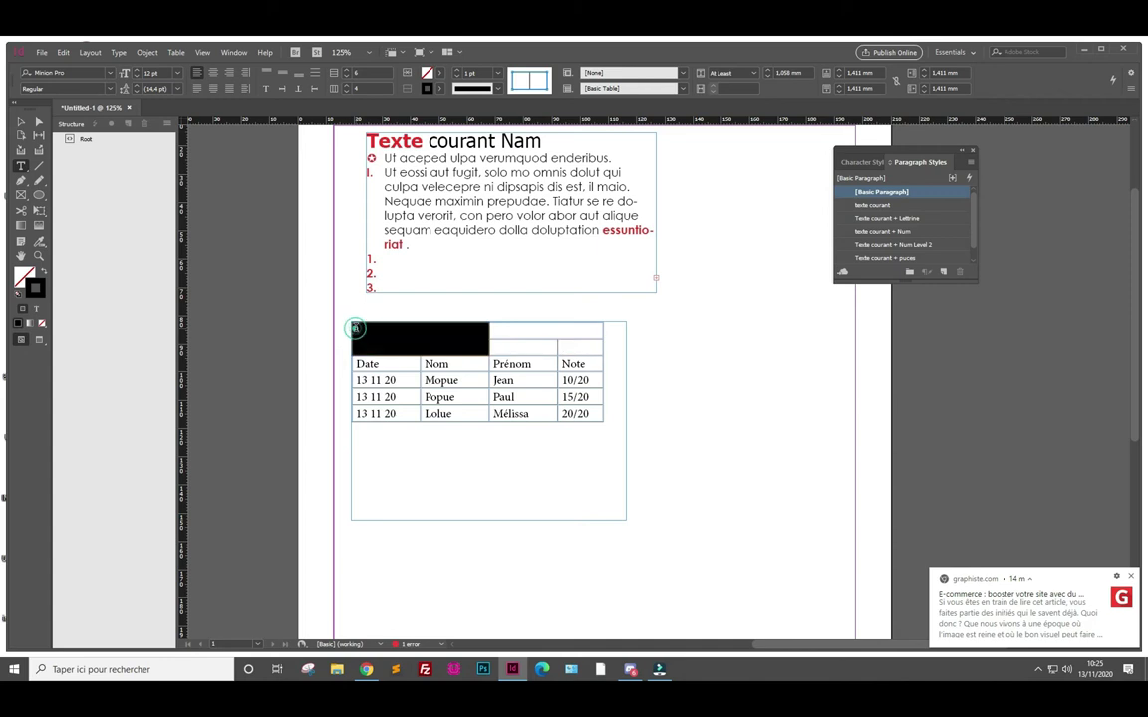
pyautogui.click(441, 318)
pyautogui.click(496, 317)
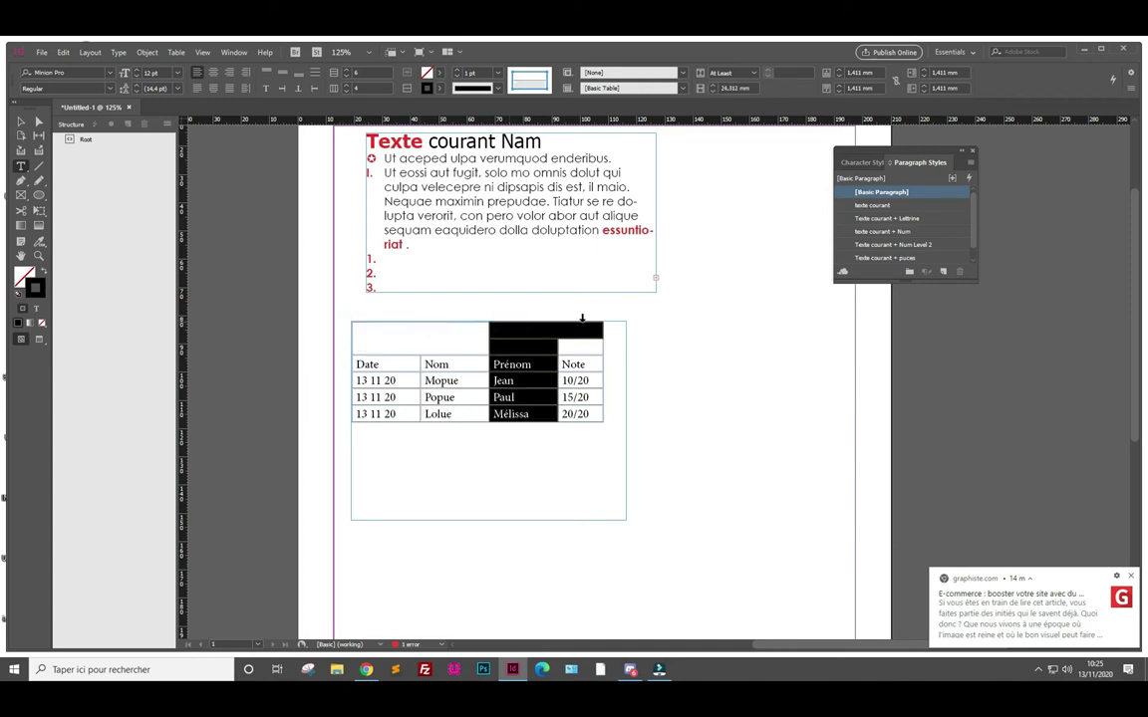
pyautogui.click(581, 318)
pyautogui.click(375, 319)
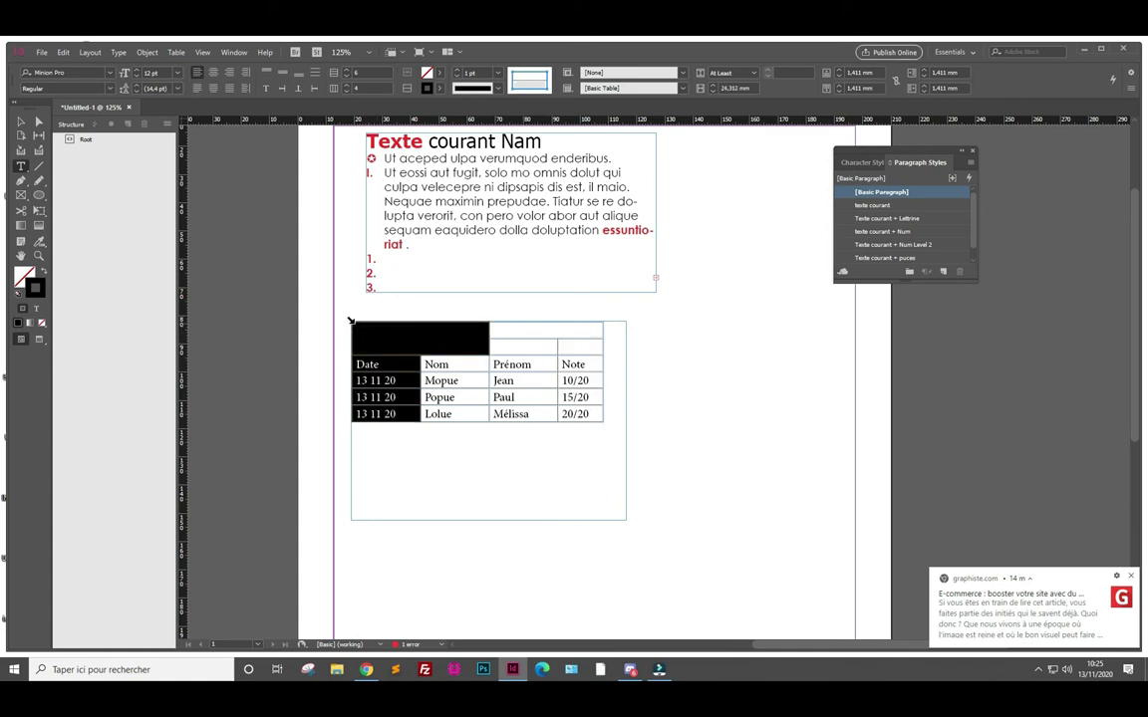
pyautogui.click(350, 320)
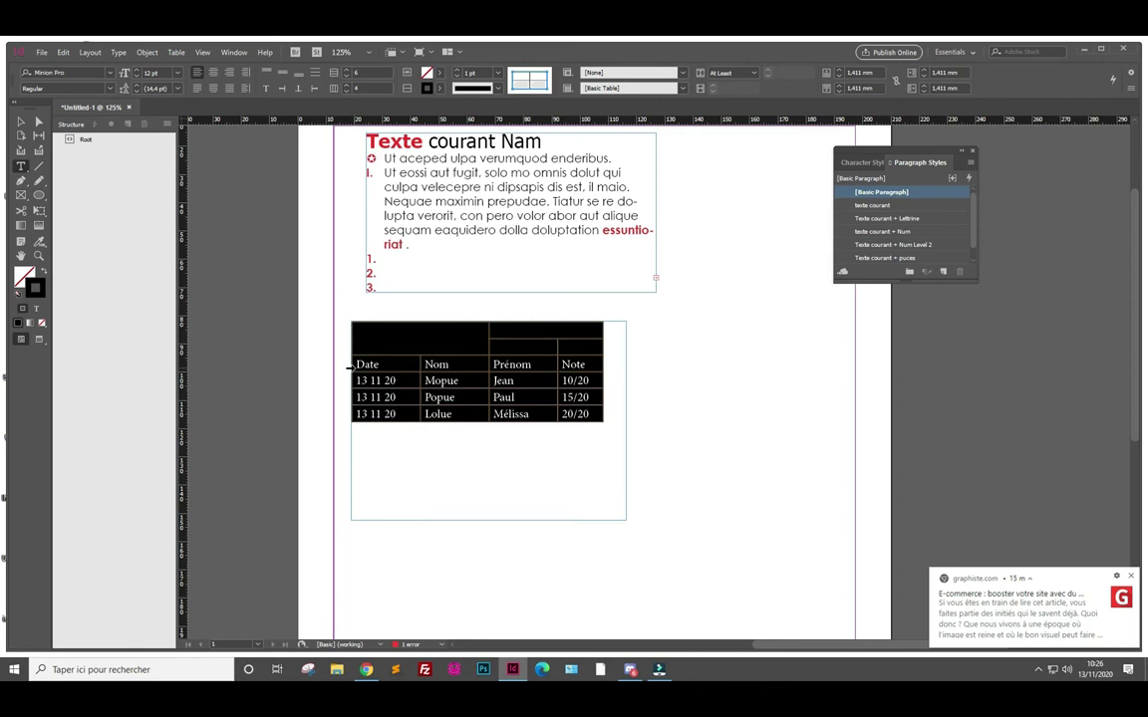
pyautogui.click(361, 364)
pyautogui.doubleClick(367, 364)
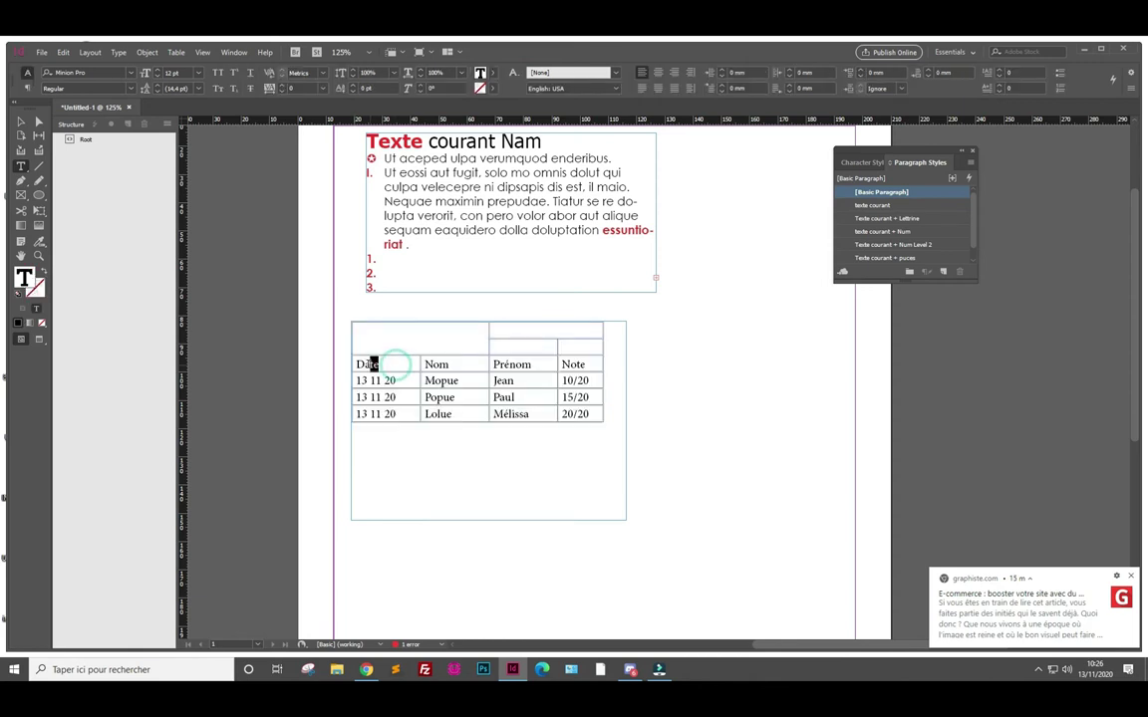
pyautogui.press('Escape')
pyautogui.press('Escape')
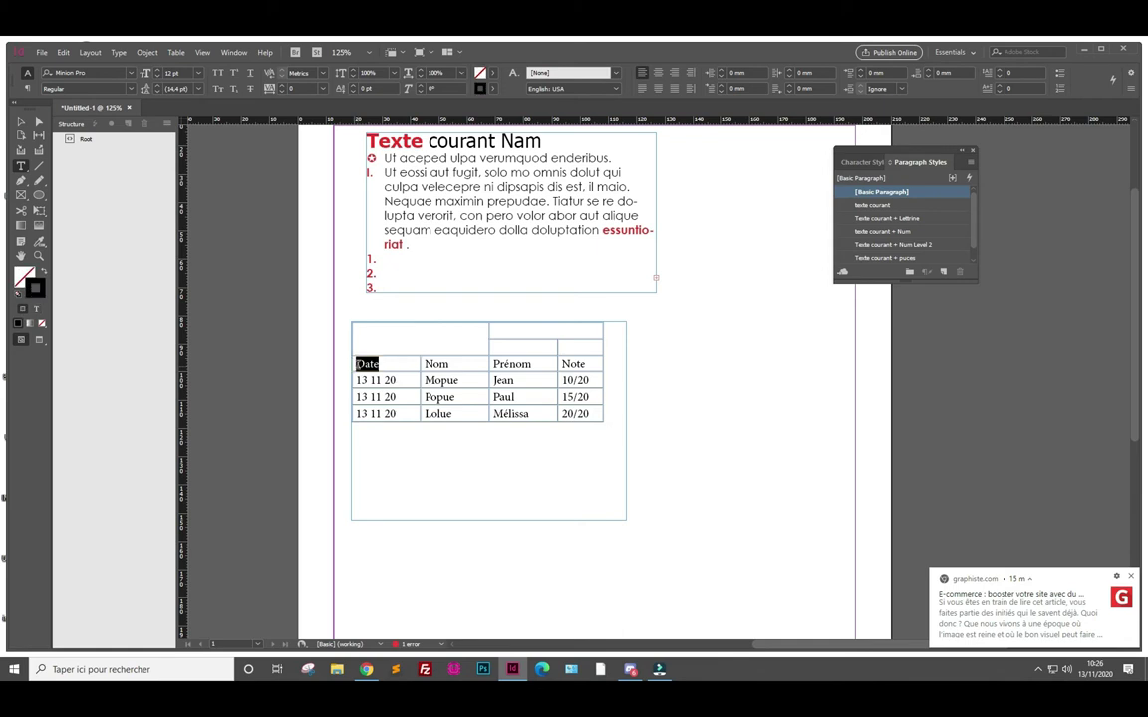
pyautogui.press('Escape')
pyautogui.press('Escape')
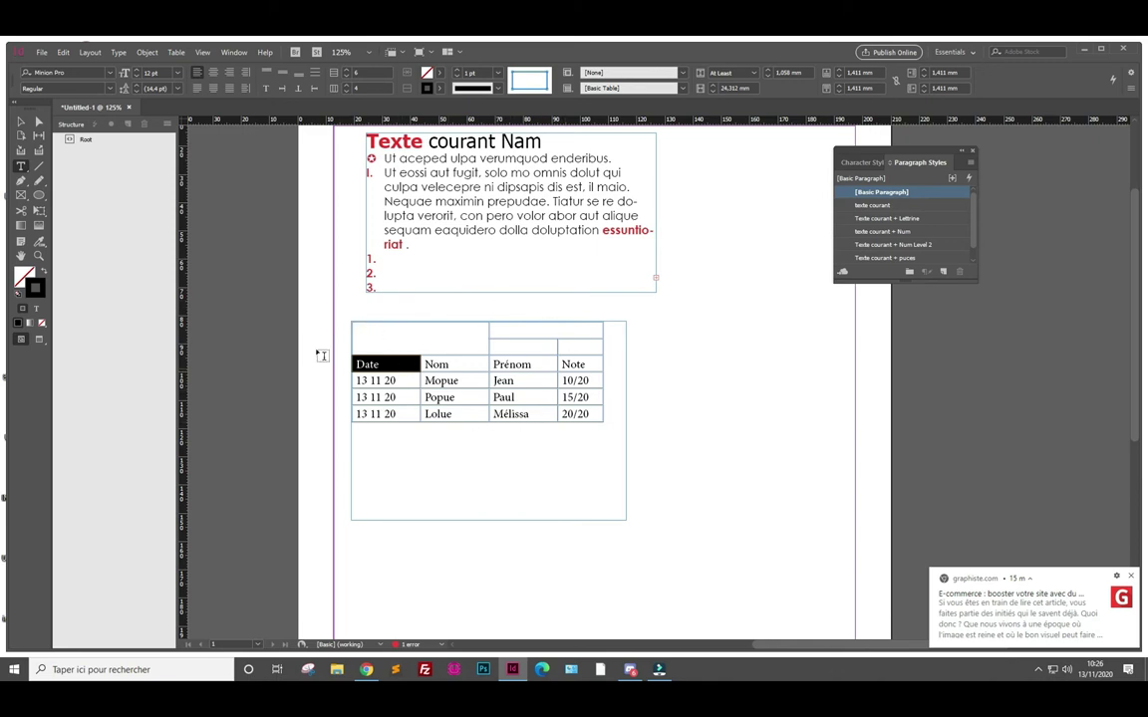
pyautogui.click(20, 121)
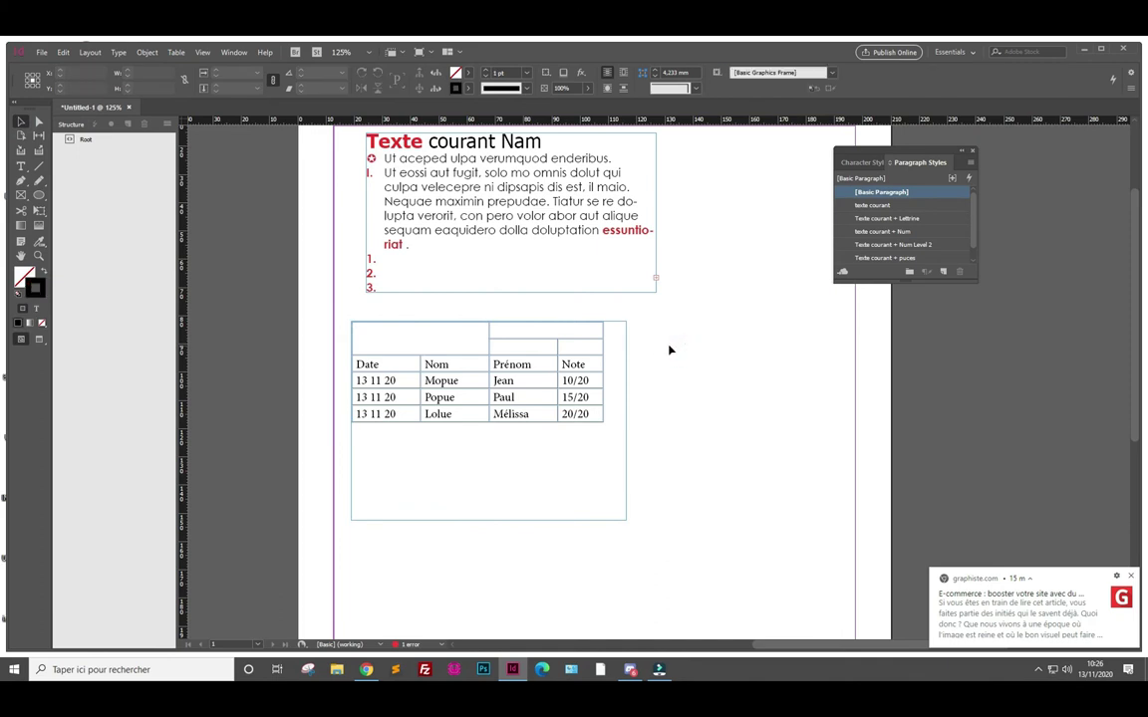
# Preview the page in Presentation mode, then select the whole table with the Type tool
pyautogui.hotkey('shift', 'w')
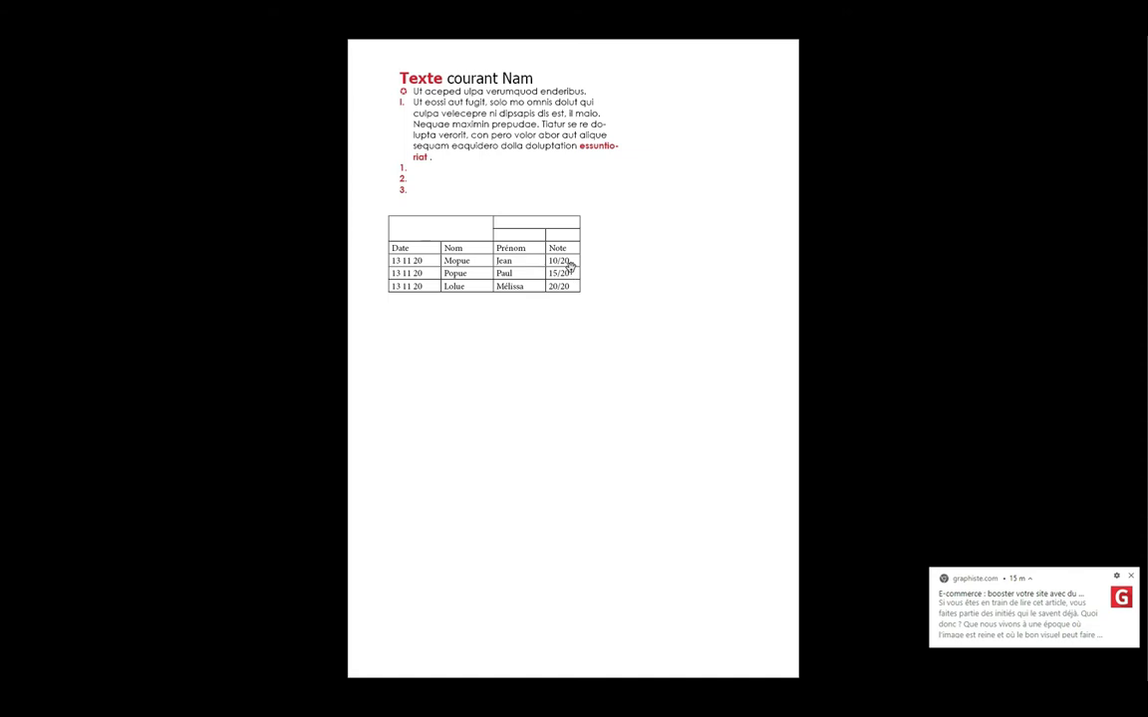
pyautogui.press('Escape')
pyautogui.press('w')
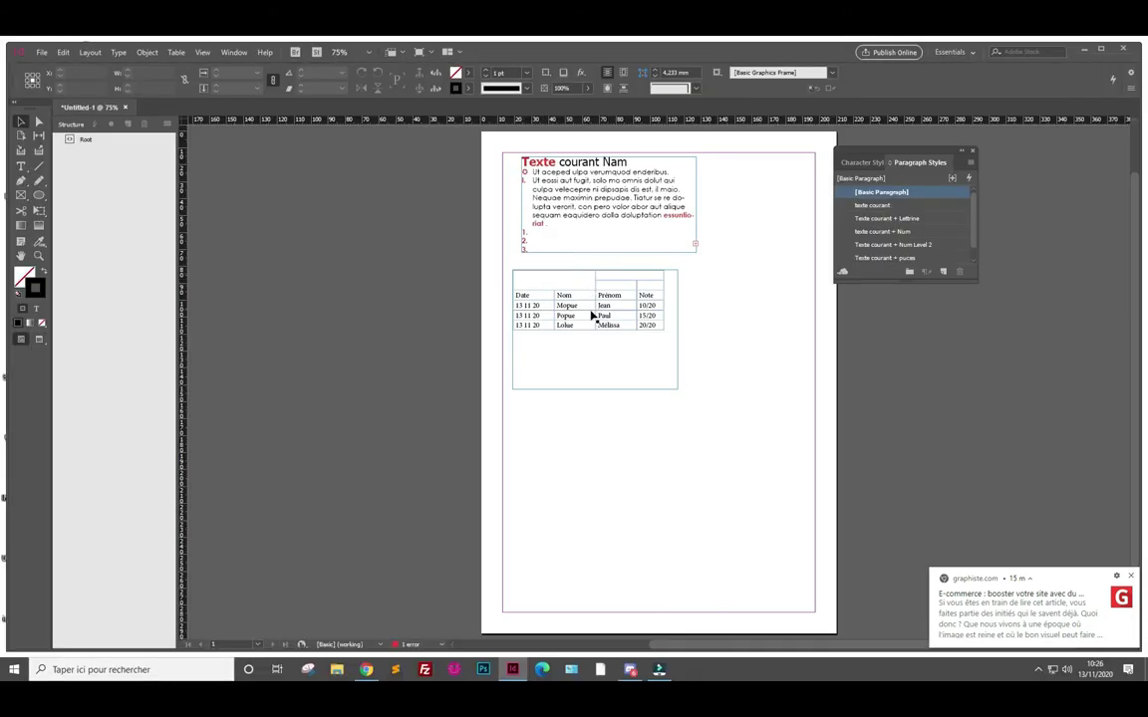
pyautogui.scroll(3, 589, 312)
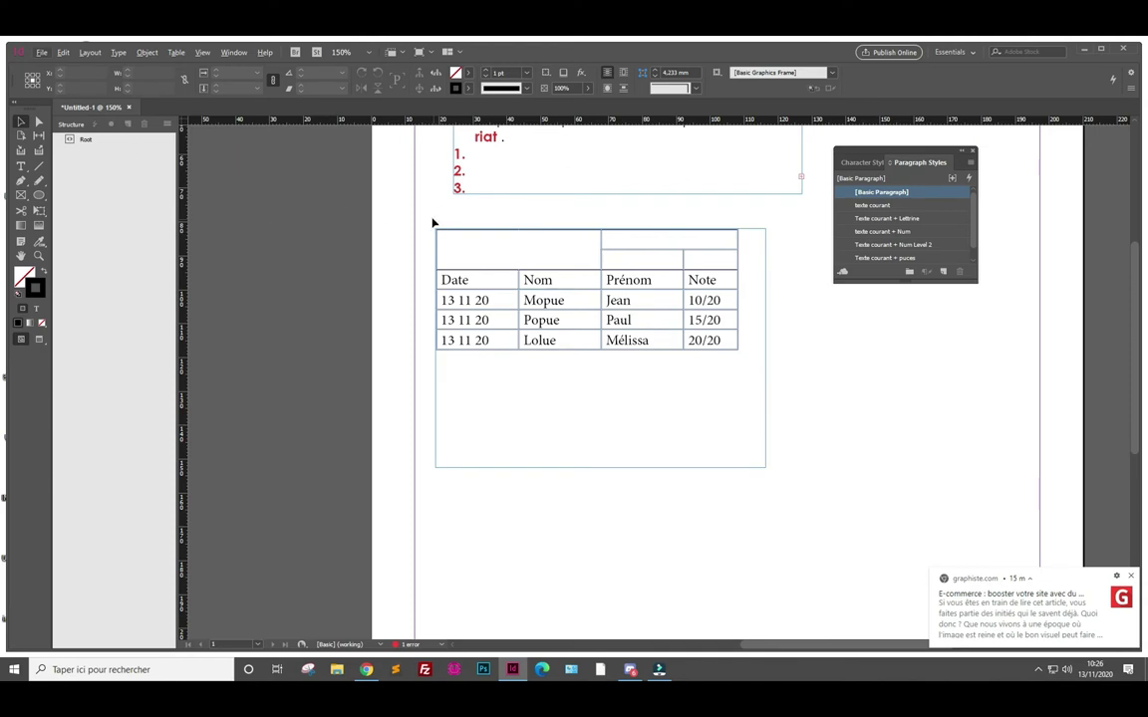
pyautogui.click(22, 167)
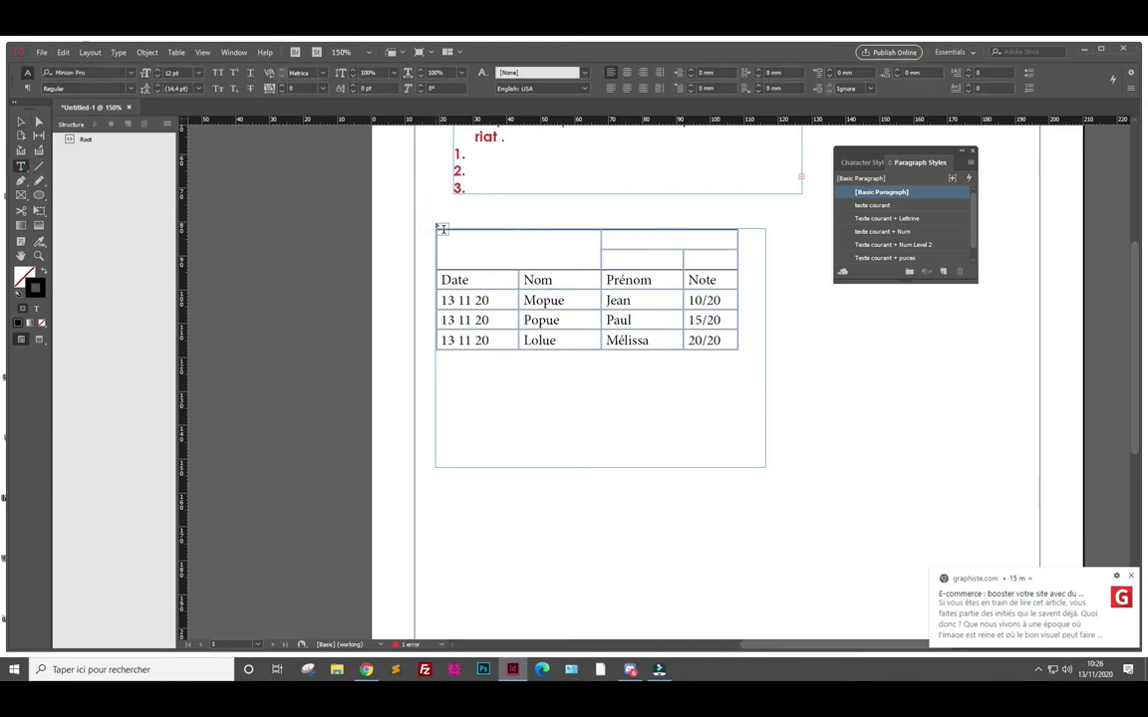
pyautogui.click(433, 229)
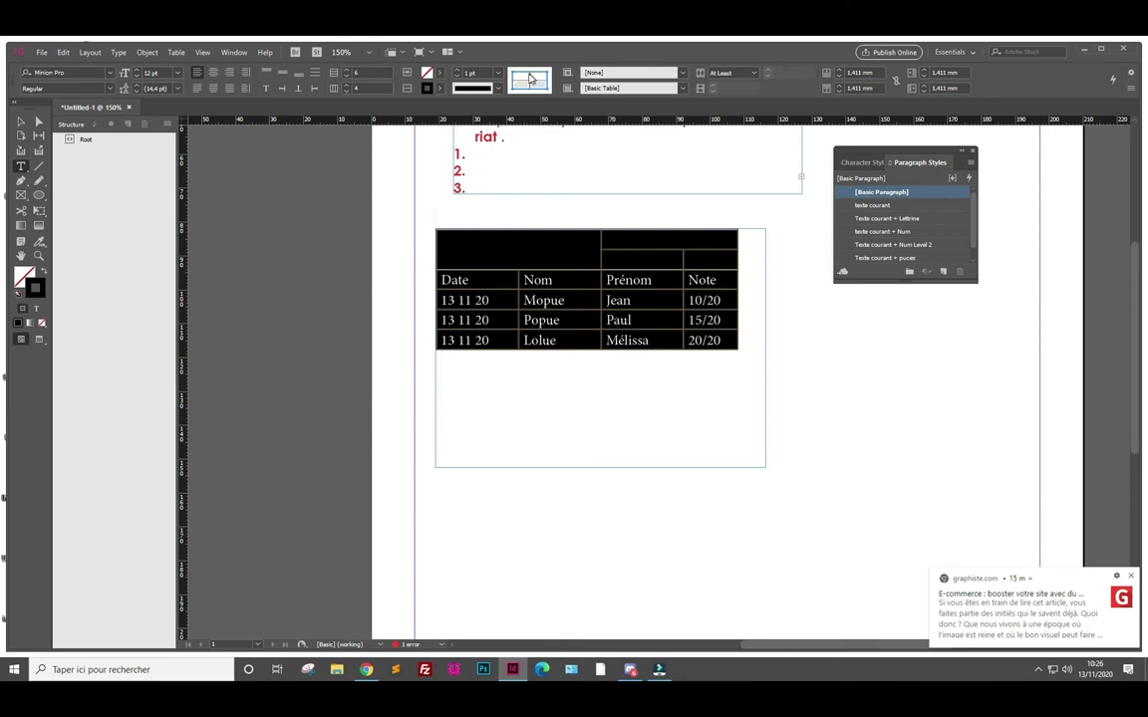
# Target the vertical lines in the stroke proxy and set their stroke weight to 0 pt
pyautogui.click(545, 79)
pyautogui.click(531, 85)
pyautogui.click(520, 70)
pyautogui.click(539, 88)
pyautogui.click(529, 76)
pyautogui.tripleClick(541, 84)
pyautogui.click(547, 88)
pyautogui.click(543, 93)
pyautogui.click(457, 74)
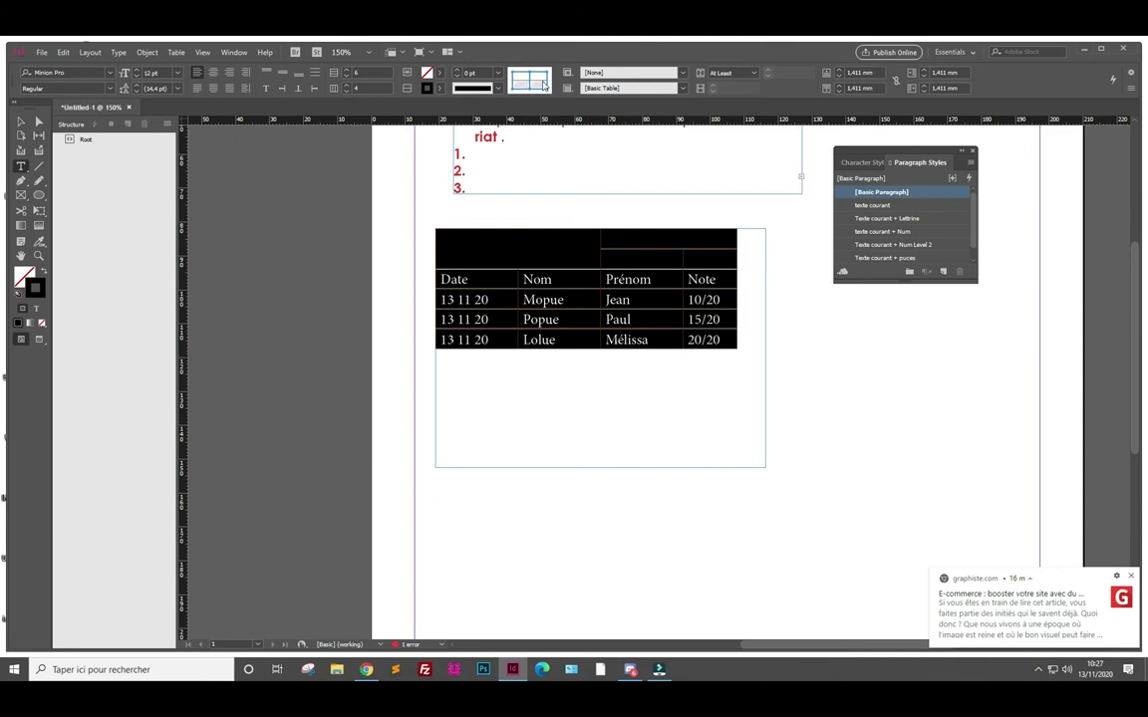
pyautogui.click(633, 301)
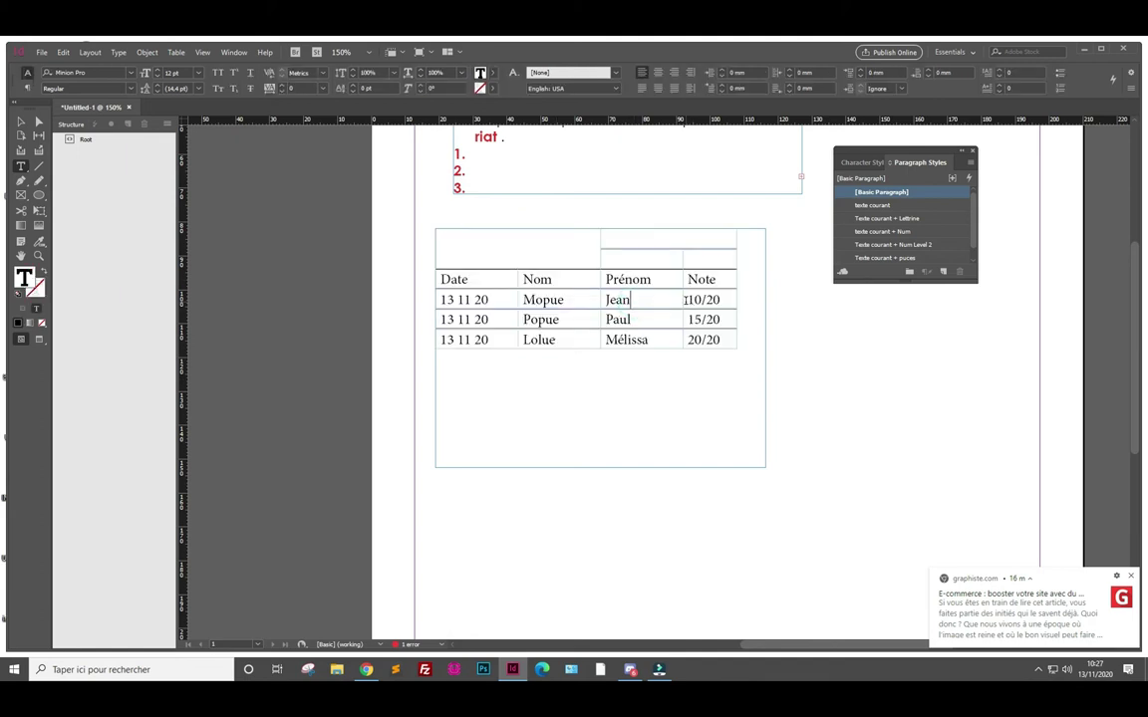
pyautogui.click(20, 120)
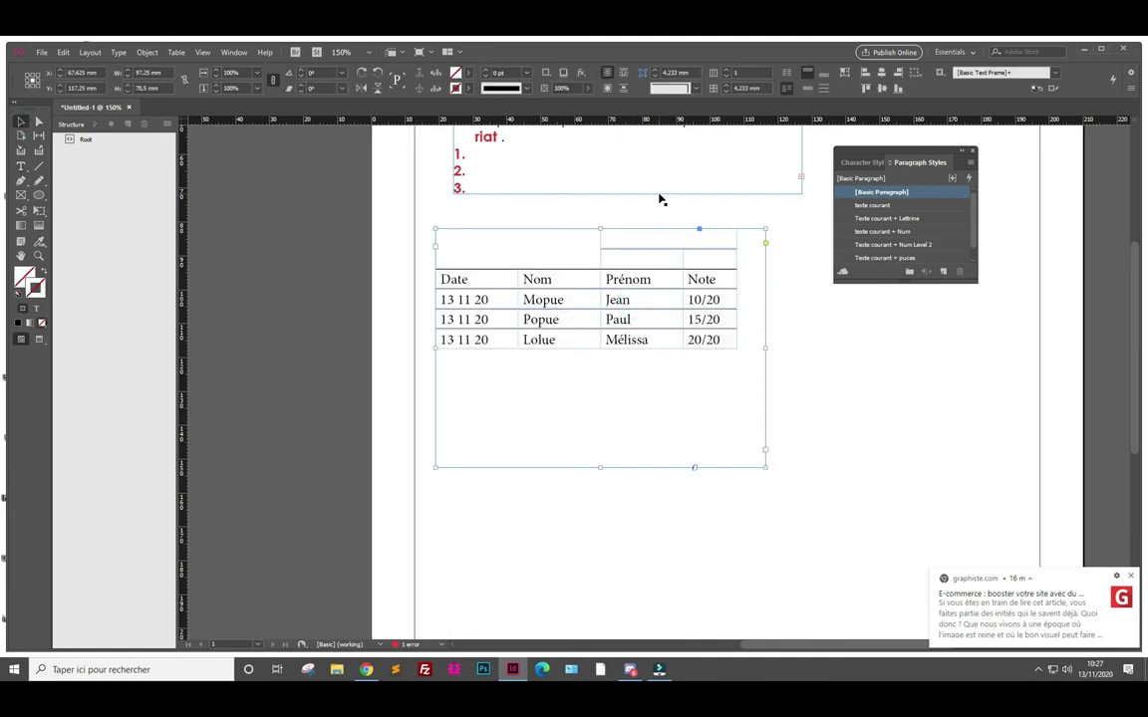
# Preview the page, then apply the texte courant paragraph style to the table text
pyautogui.hotkey('shift', 'w')
pyautogui.press('Escape')
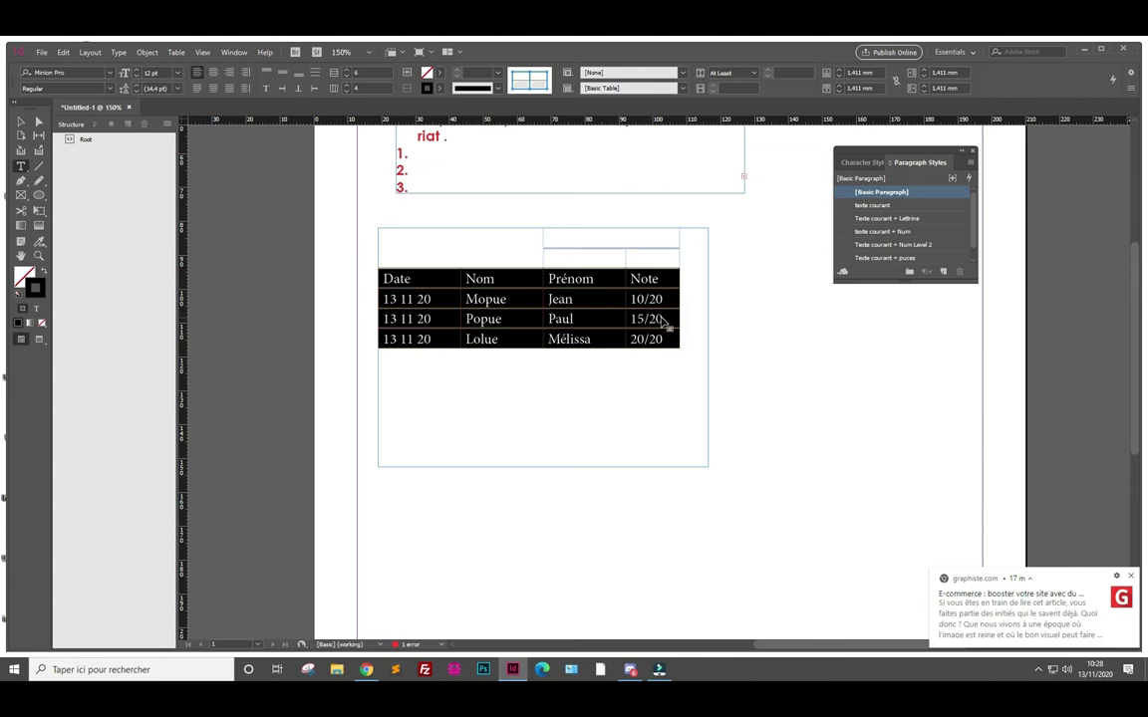
pyautogui.click(876, 205)
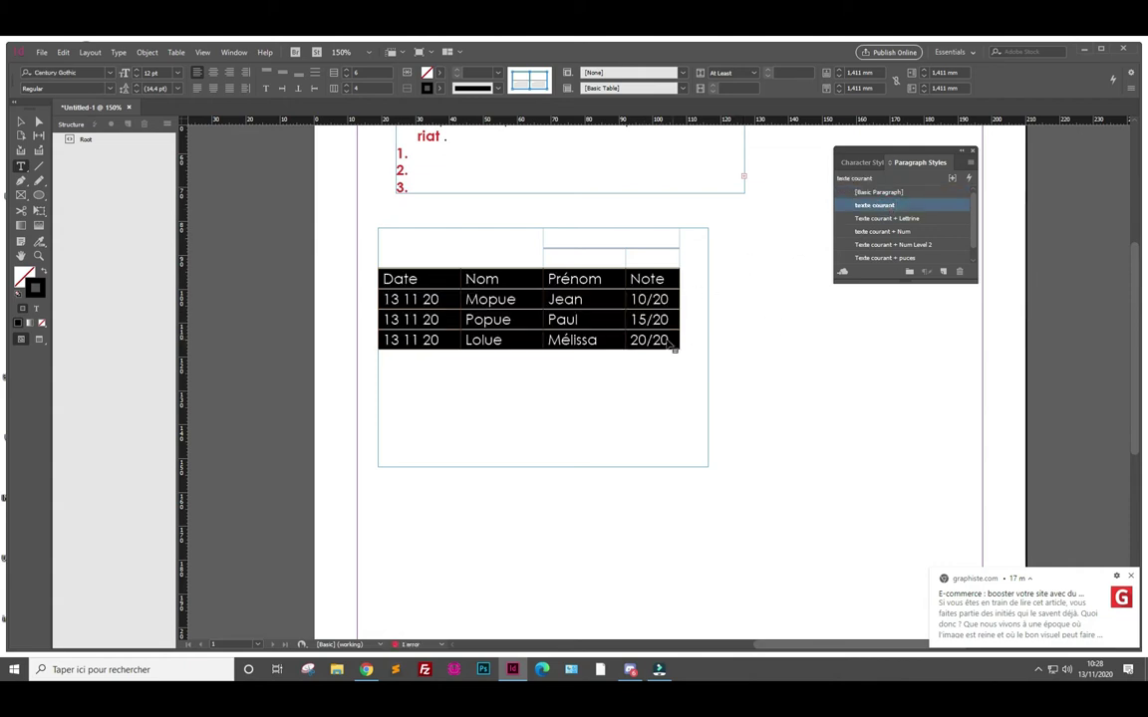
# Give the header row the Titre style and widen the Note column
pyautogui.click(498, 282)
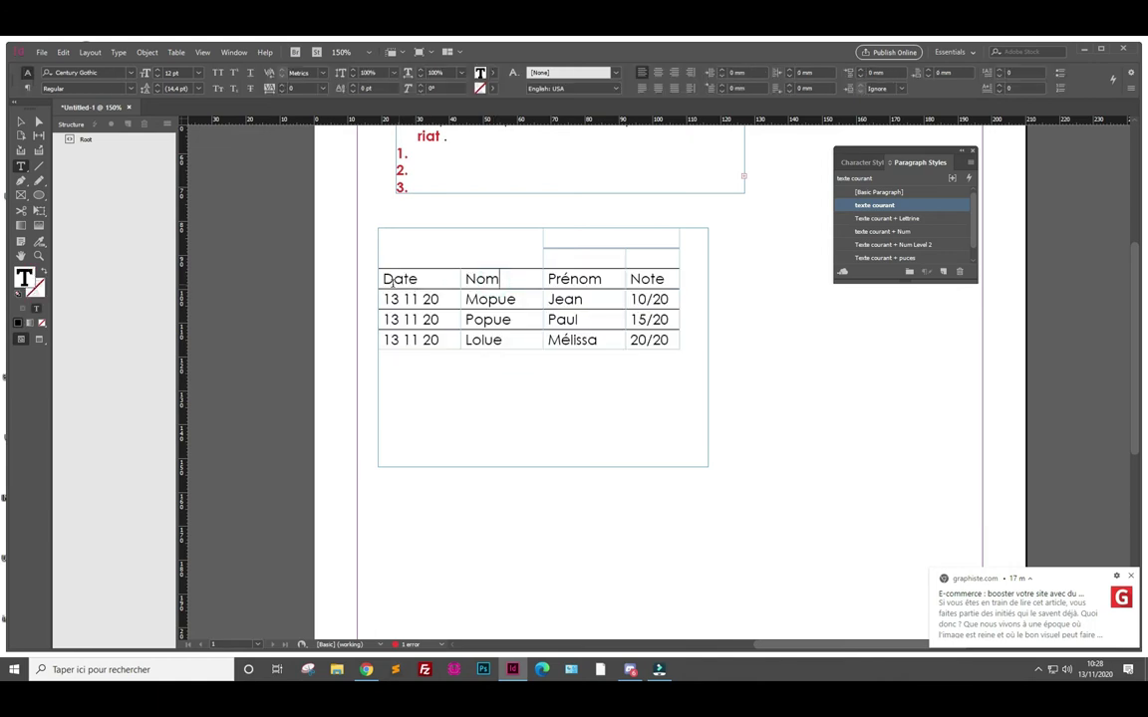
pyautogui.moveTo(383, 279); pyautogui.dragTo(647, 278)
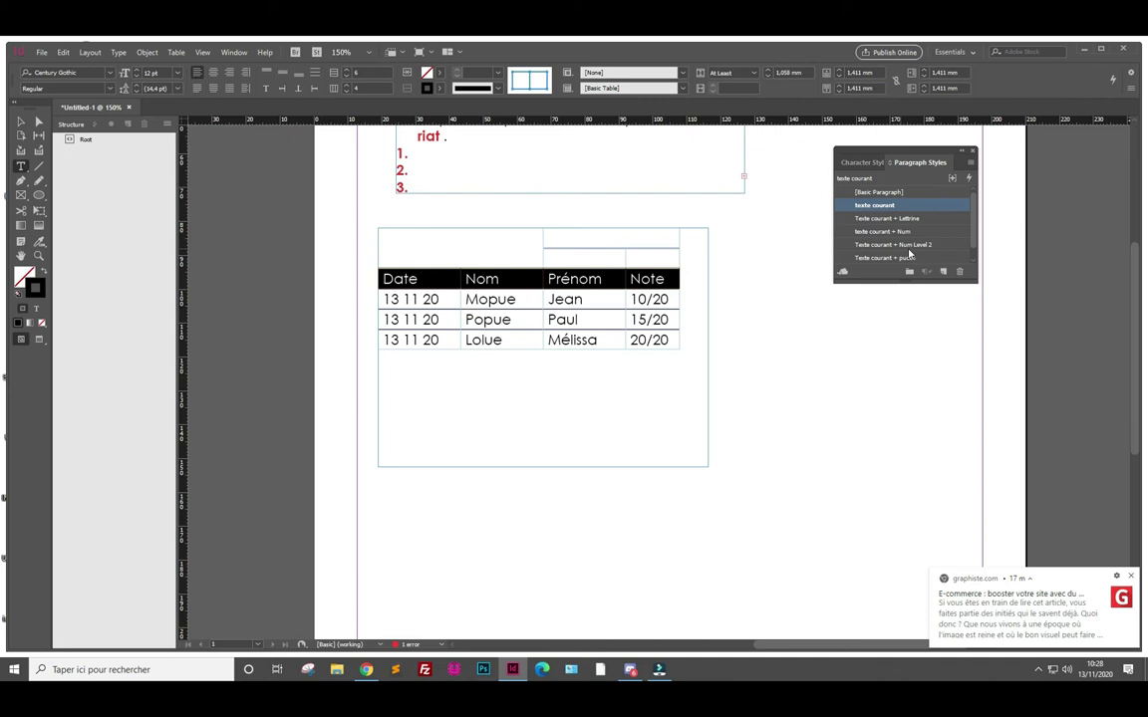
pyautogui.scroll(-1, 911, 248)
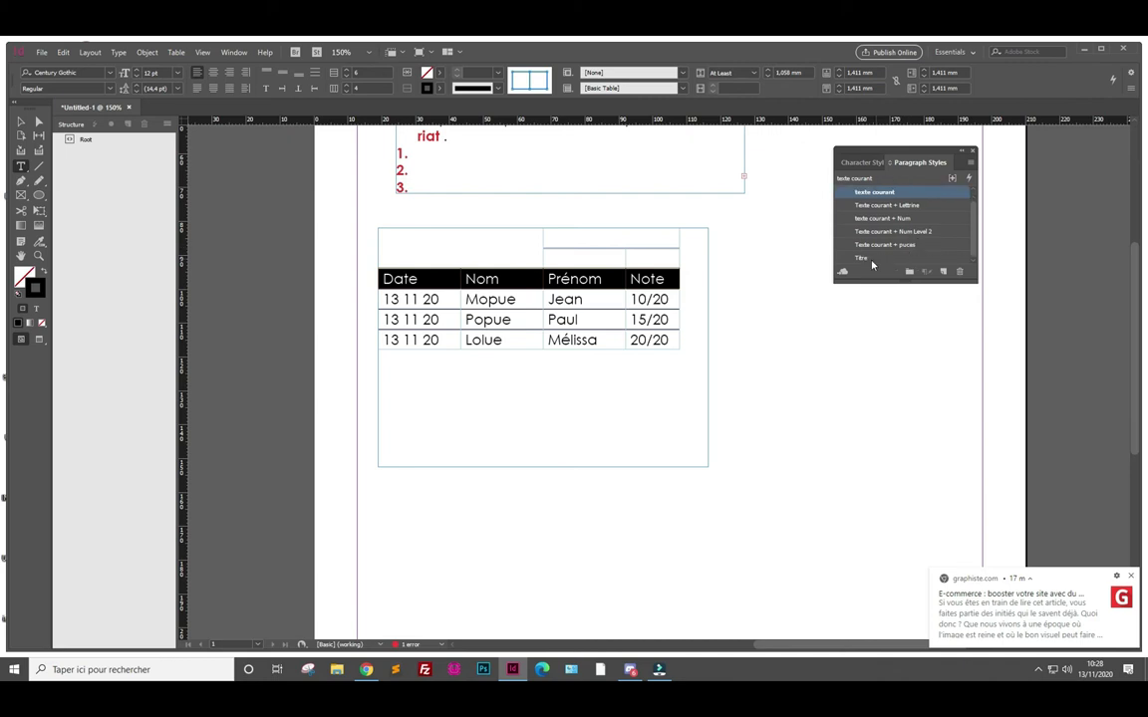
pyautogui.click(863, 258)
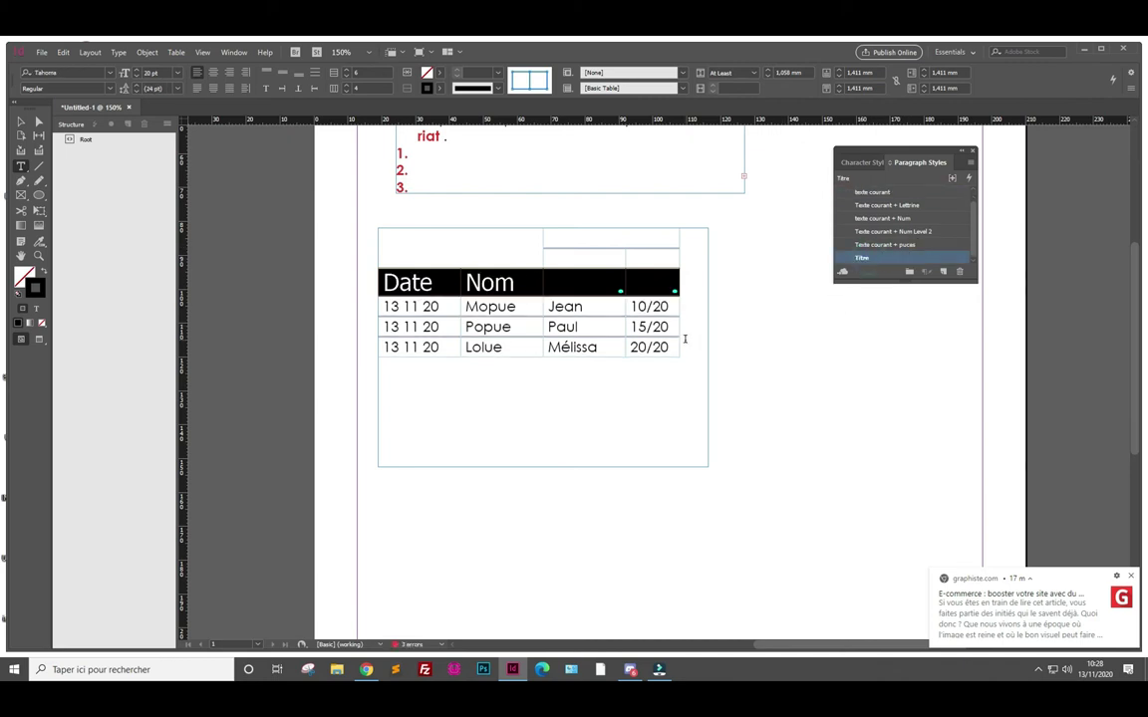
pyautogui.moveTo(679, 341); pyautogui.dragTo(843, 342)
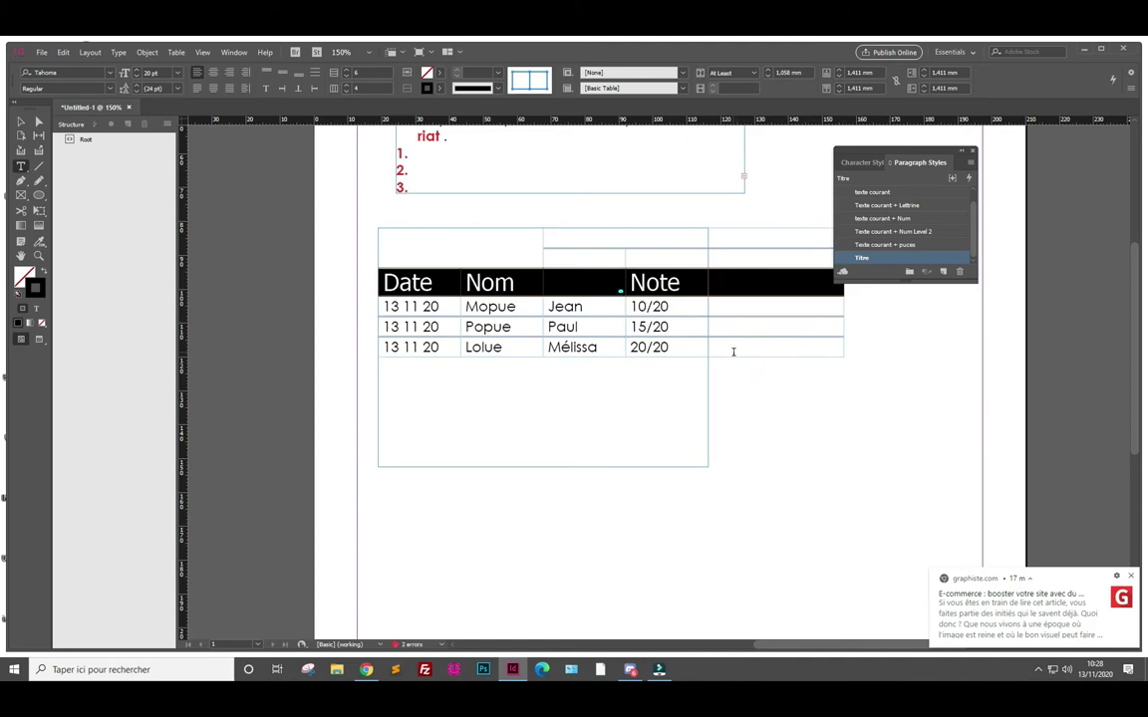
# Make the bottom row taller and widen the Prénom column so its header shows
pyautogui.moveTo(735, 356); pyautogui.dragTo(737, 384)
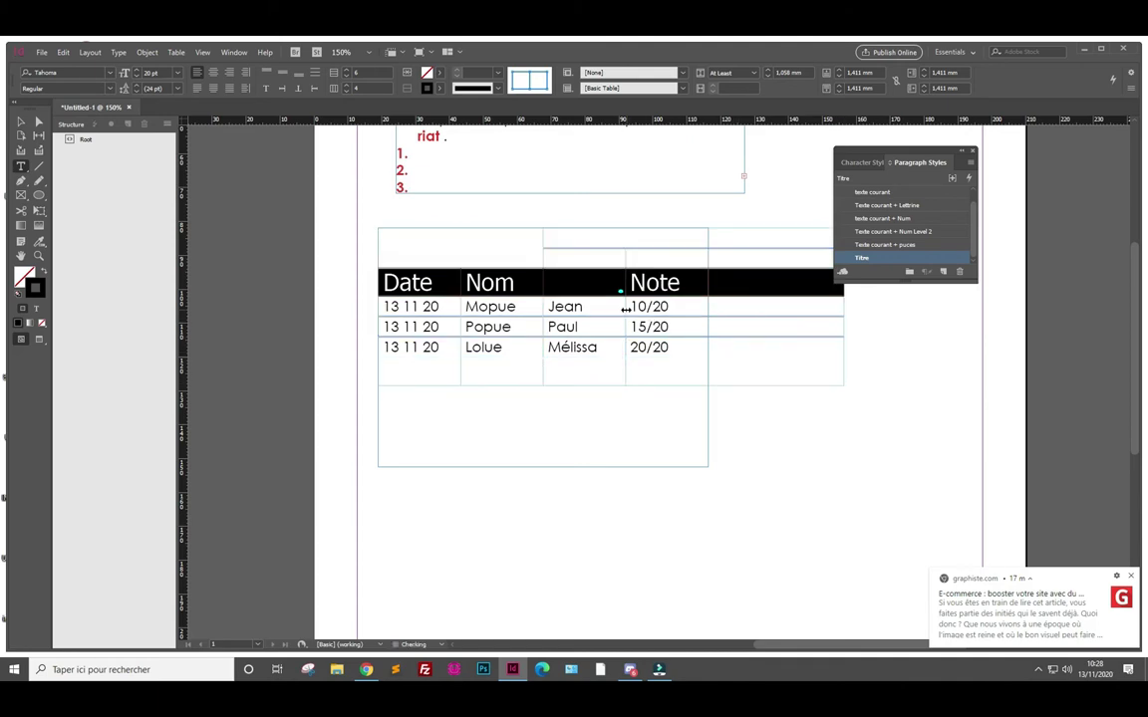
pyautogui.moveTo(626, 310); pyautogui.dragTo(683, 310)
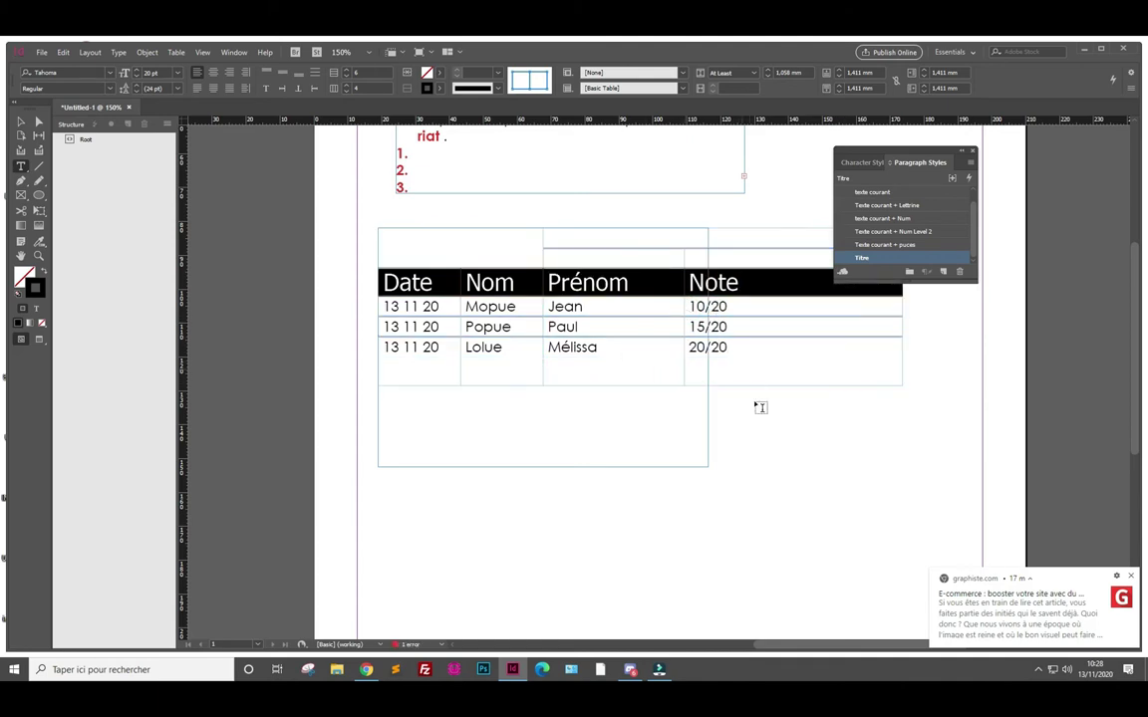
pyautogui.click(621, 349)
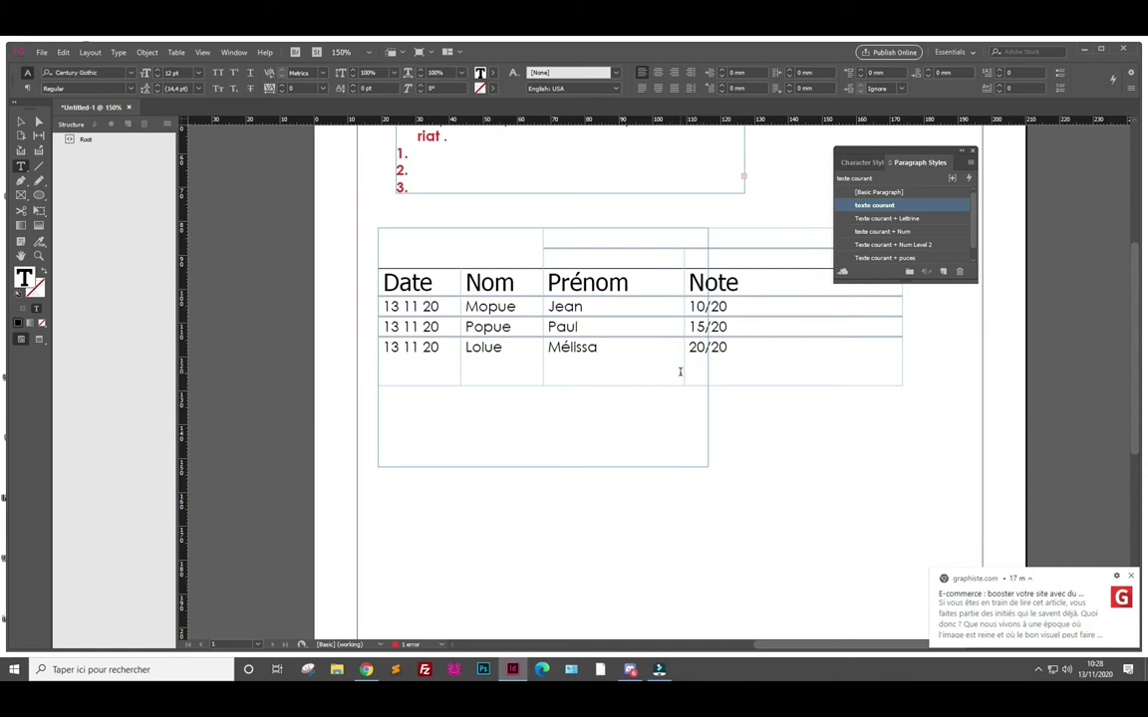
# Add 2020 on a new line under Date in the header and widen the Date column
pyautogui.click(440, 282)
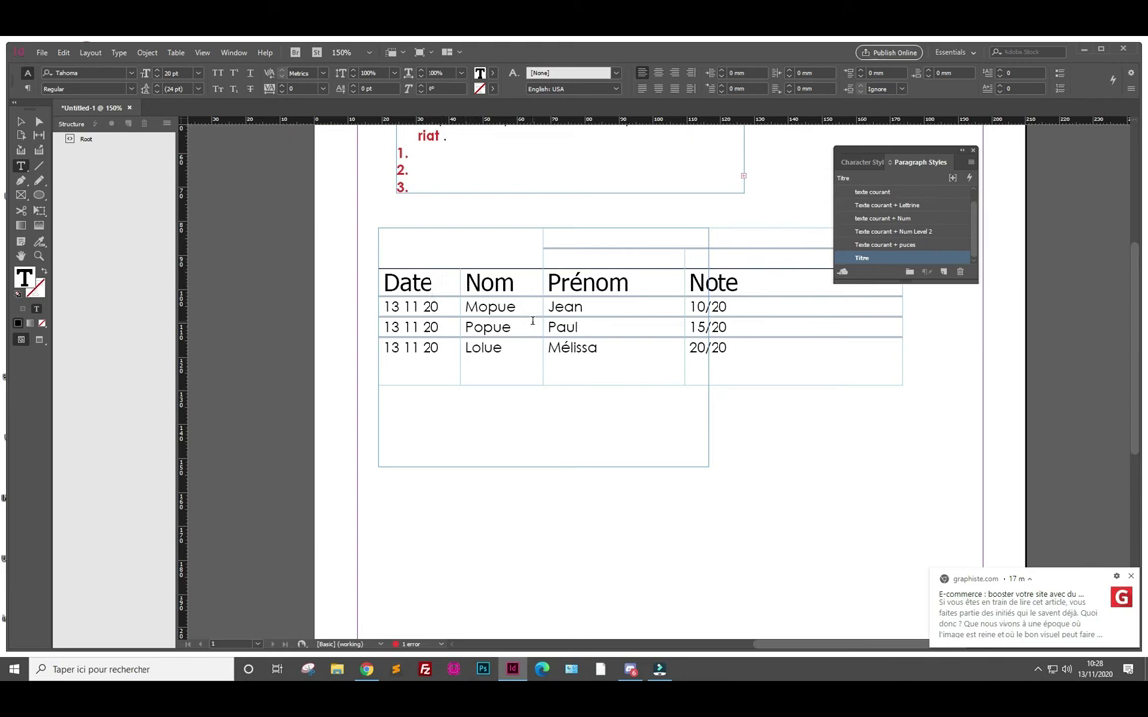
pyautogui.press('Return')
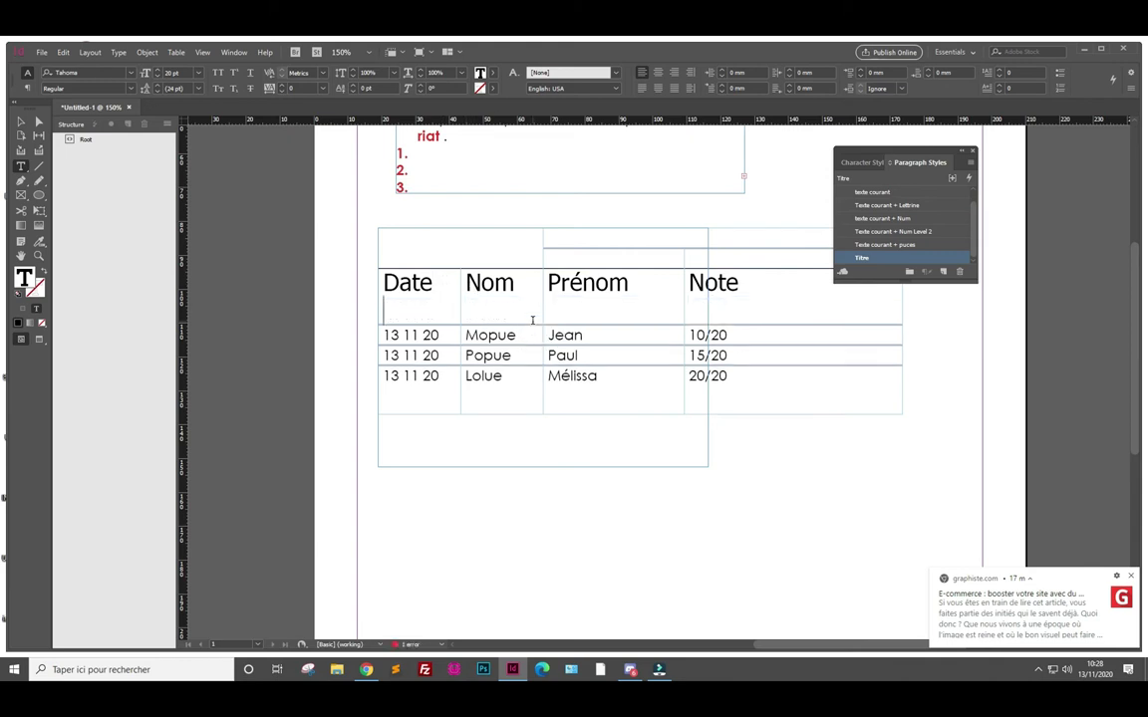
pyautogui.write('2020')
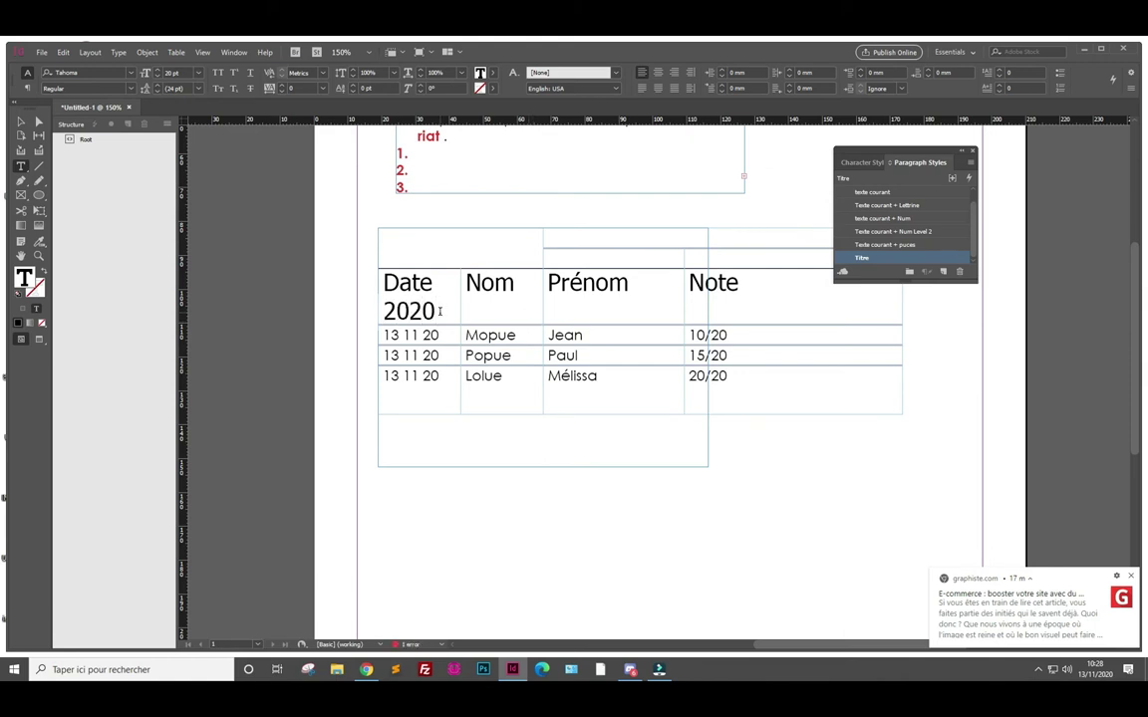
pyautogui.moveTo(438, 310); pyautogui.dragTo(397, 312)
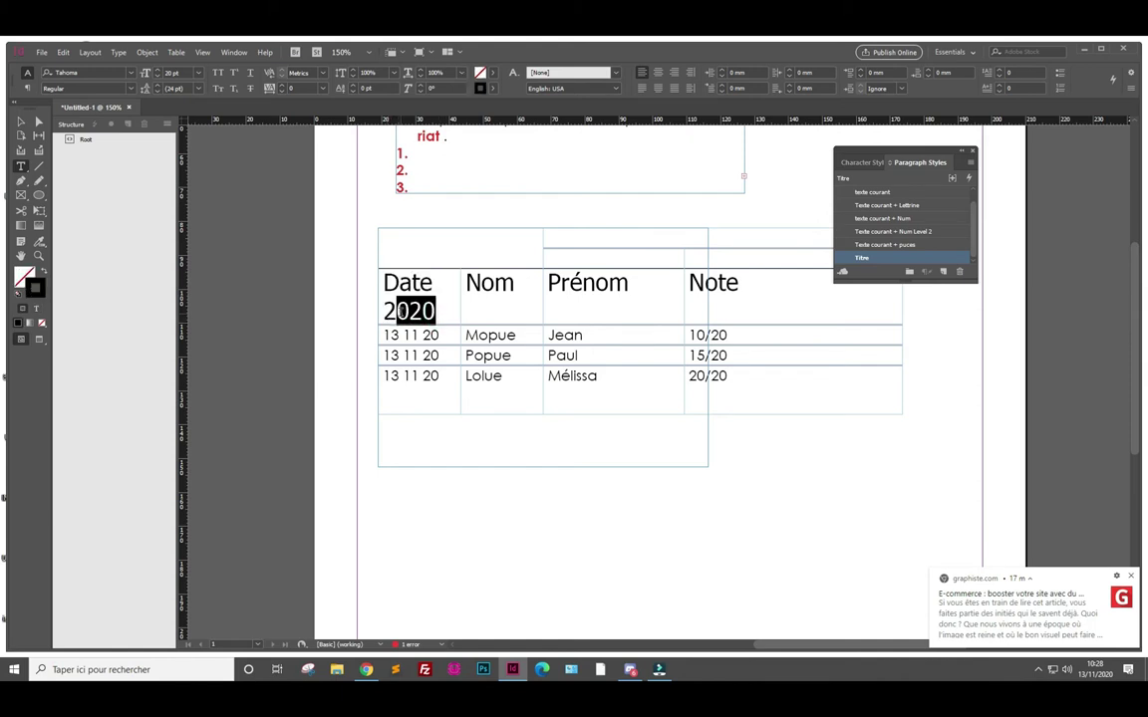
pyautogui.click(385, 312)
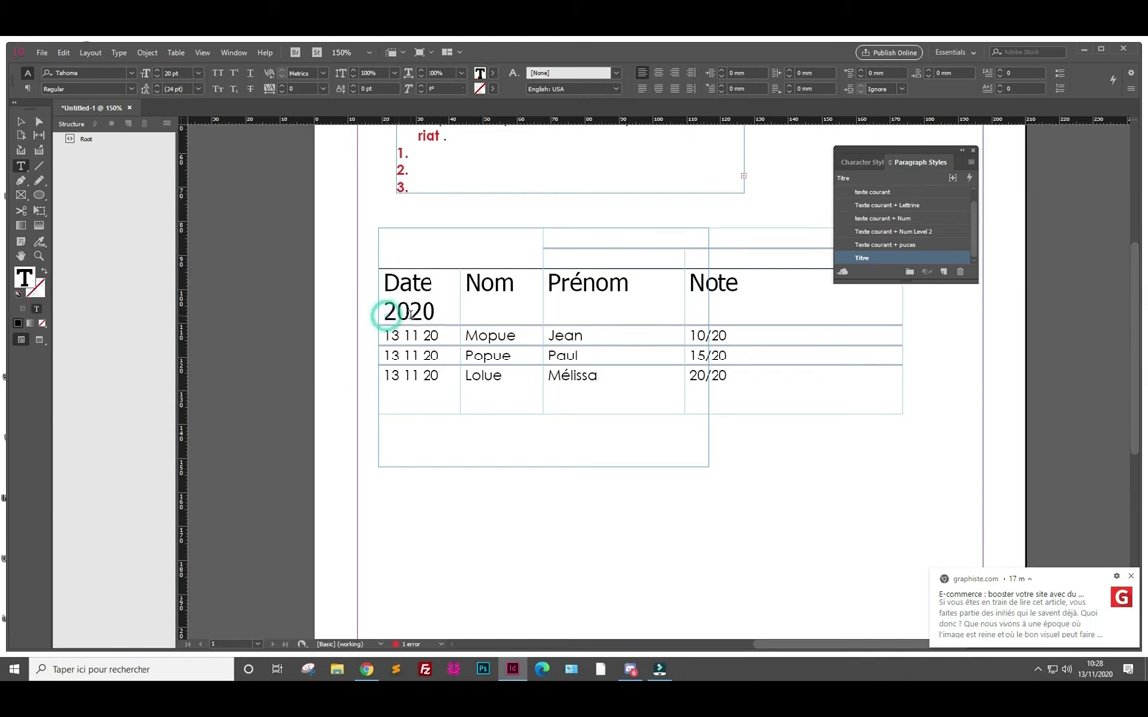
pyautogui.press('BackSpace')
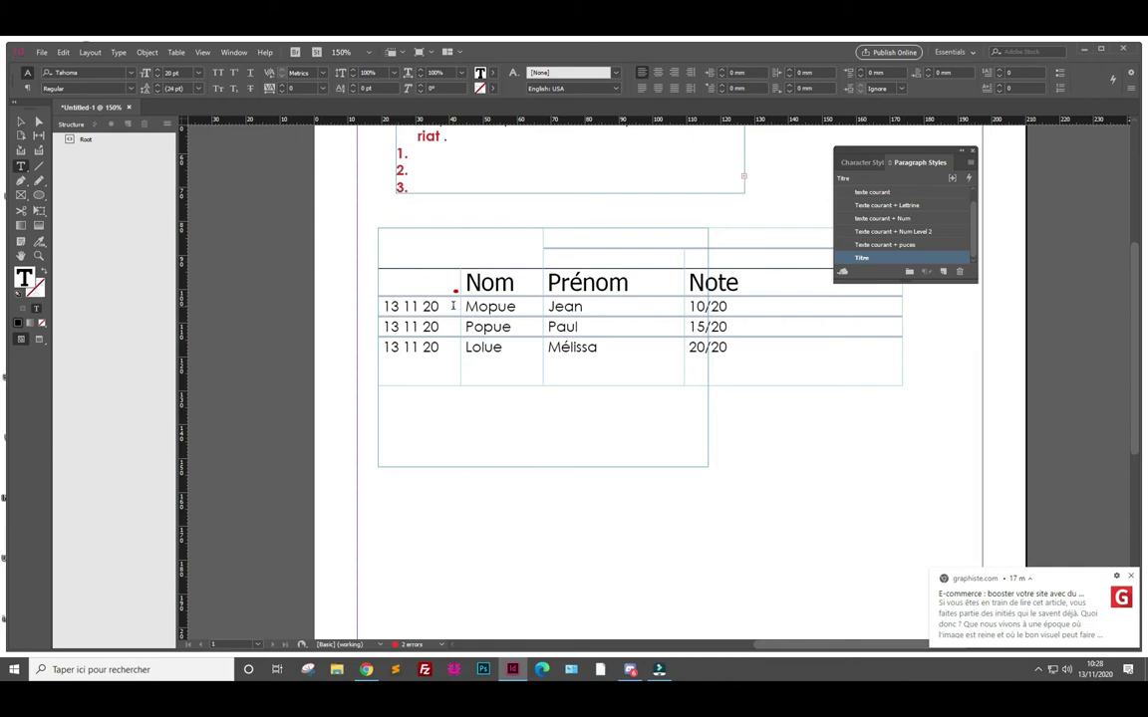
pyautogui.hotkey('ctrl', 'z')
pyautogui.click(438, 282)
pyautogui.hotkey('shift', 'Right')
pyautogui.moveTo(460, 304); pyautogui.dragTo(511, 304)
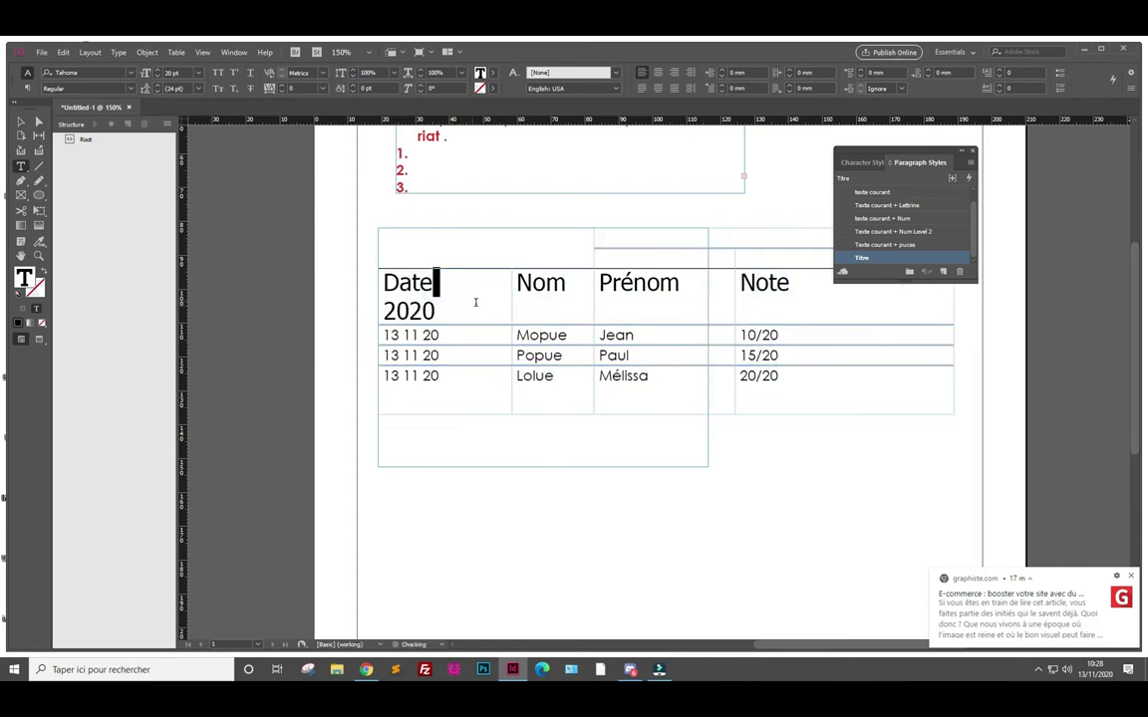
pyautogui.click(441, 285)
pyautogui.click(199, 52)
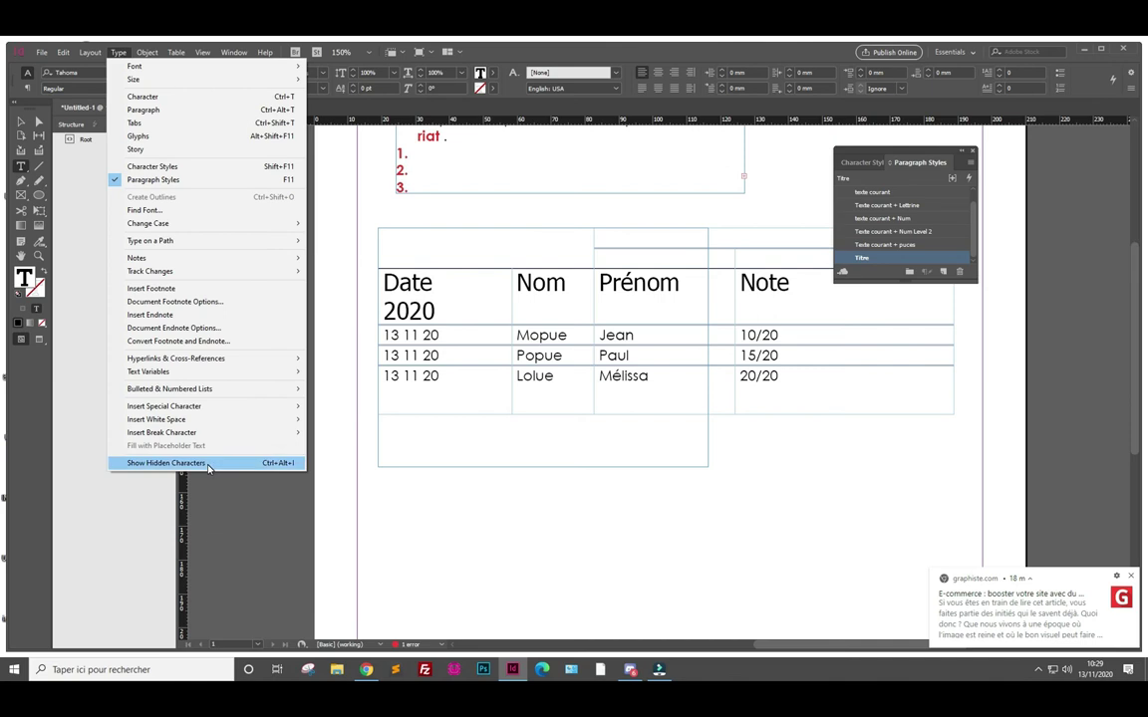
# Show hidden characters, narrow the Date column and force 2020 onto its own line
pyautogui.click(209, 464)
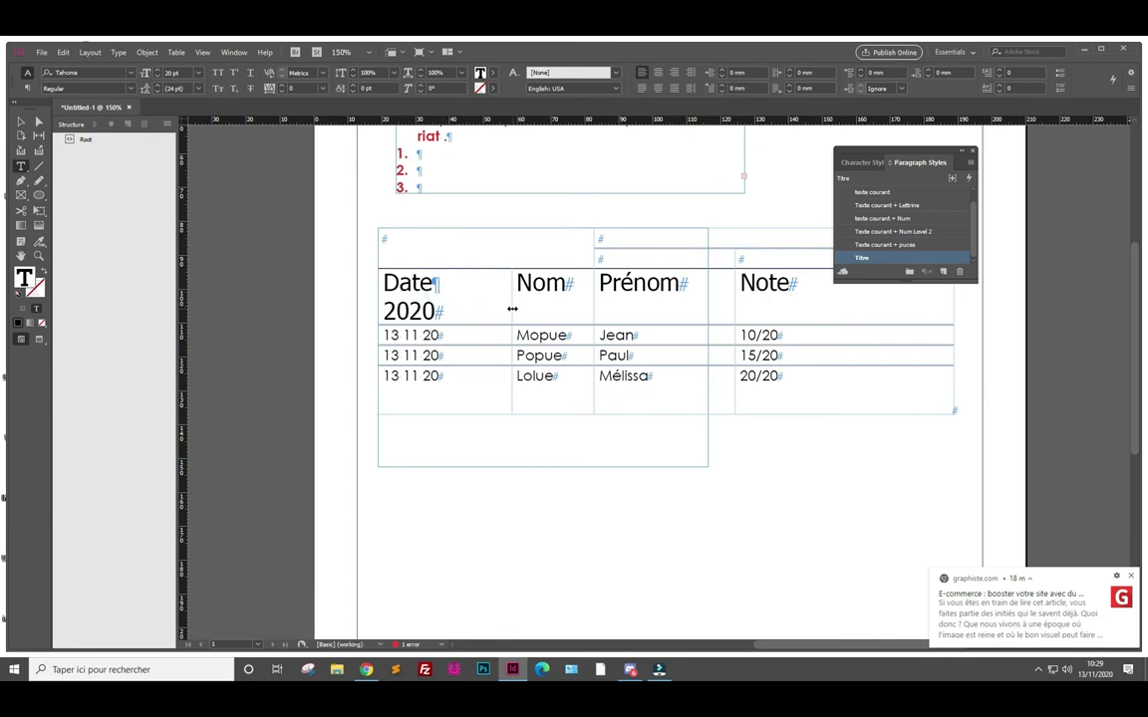
pyautogui.moveTo(512, 308)
pyautogui.mouseDown()
pyautogui.moveTo(439, 308)
pyautogui.moveTo(438, 284)
pyautogui.moveTo(482, 347)
pyautogui.moveTo(458, 328)
pyautogui.moveTo(491, 327)
pyautogui.mouseUp()
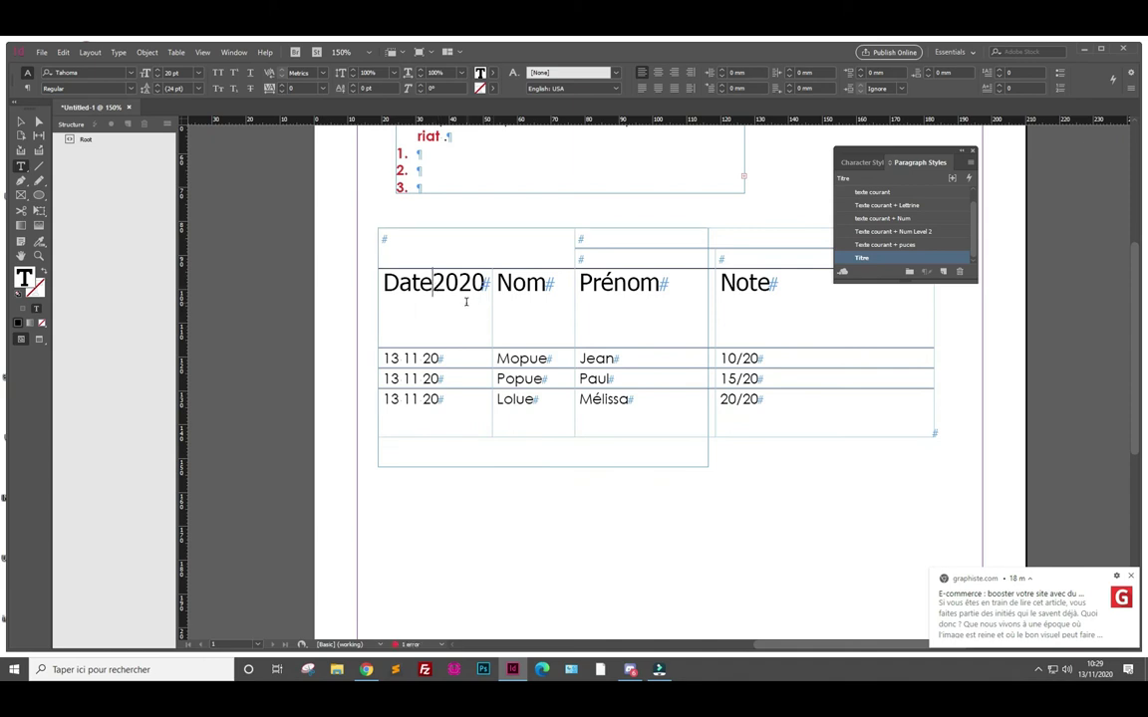
pyautogui.moveTo(491, 315)
pyautogui.mouseDown()
pyautogui.moveTo(472, 314)
pyautogui.moveTo(491, 315)
pyautogui.mouseUp()
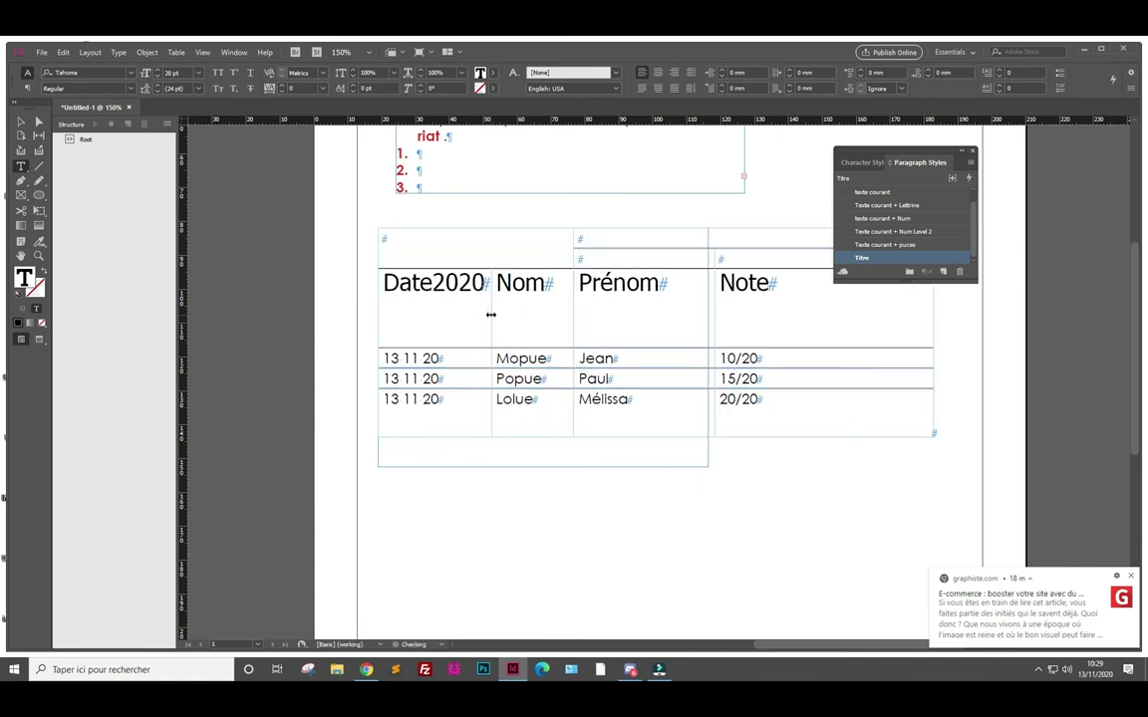
pyautogui.hotkey('shift', 'Return')
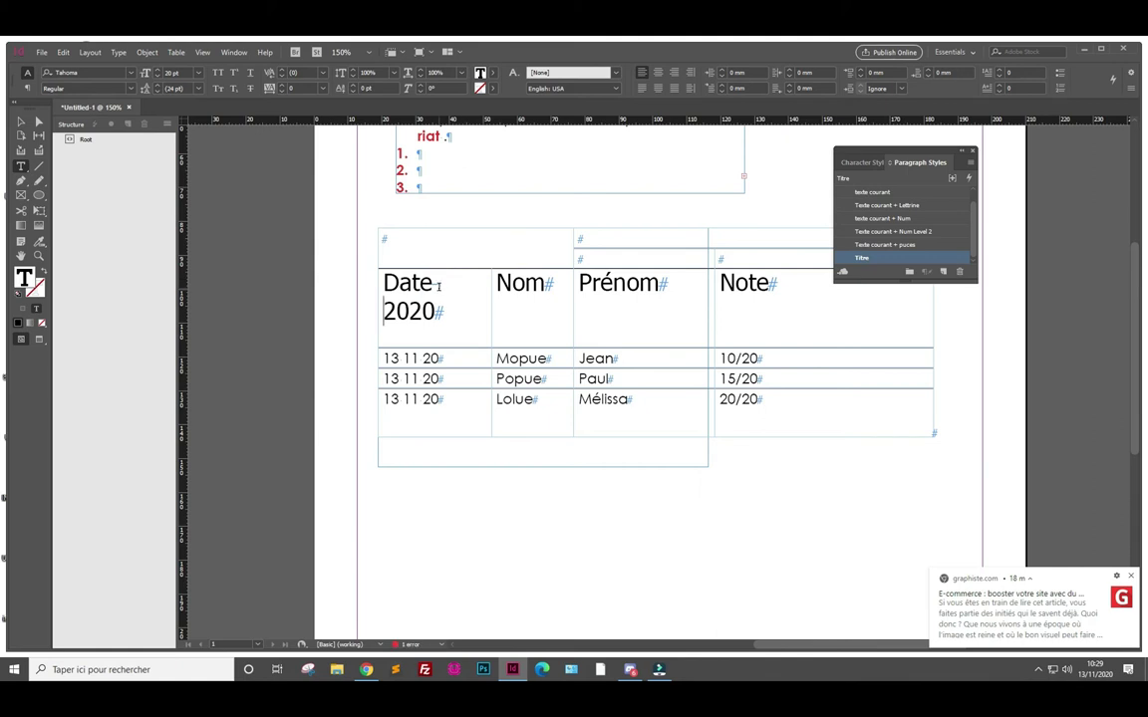
pyautogui.keyDown('alt'); pyautogui.scroll(2, 438, 286); pyautogui.keyUp('alt')
pyautogui.keyDown('alt'); pyautogui.scroll(2, 429, 284); pyautogui.keyUp('alt')
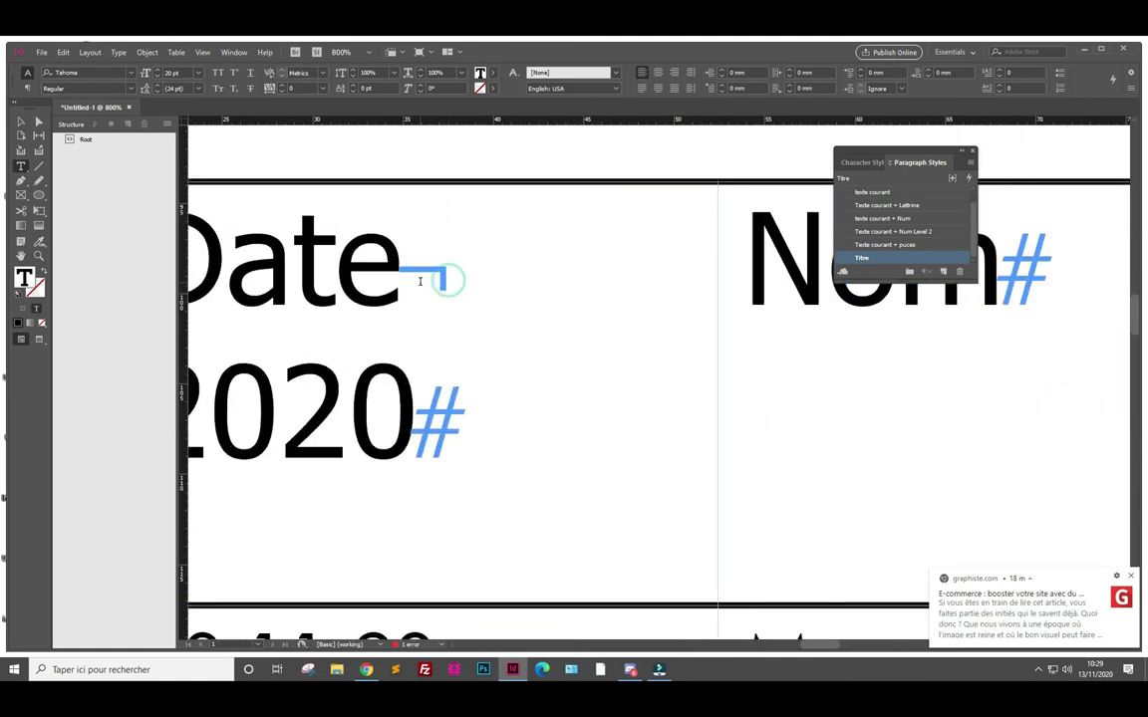
# Replace the forced line break after Date with a paragraph return
pyautogui.click(448, 284)
pyautogui.press('Delete')
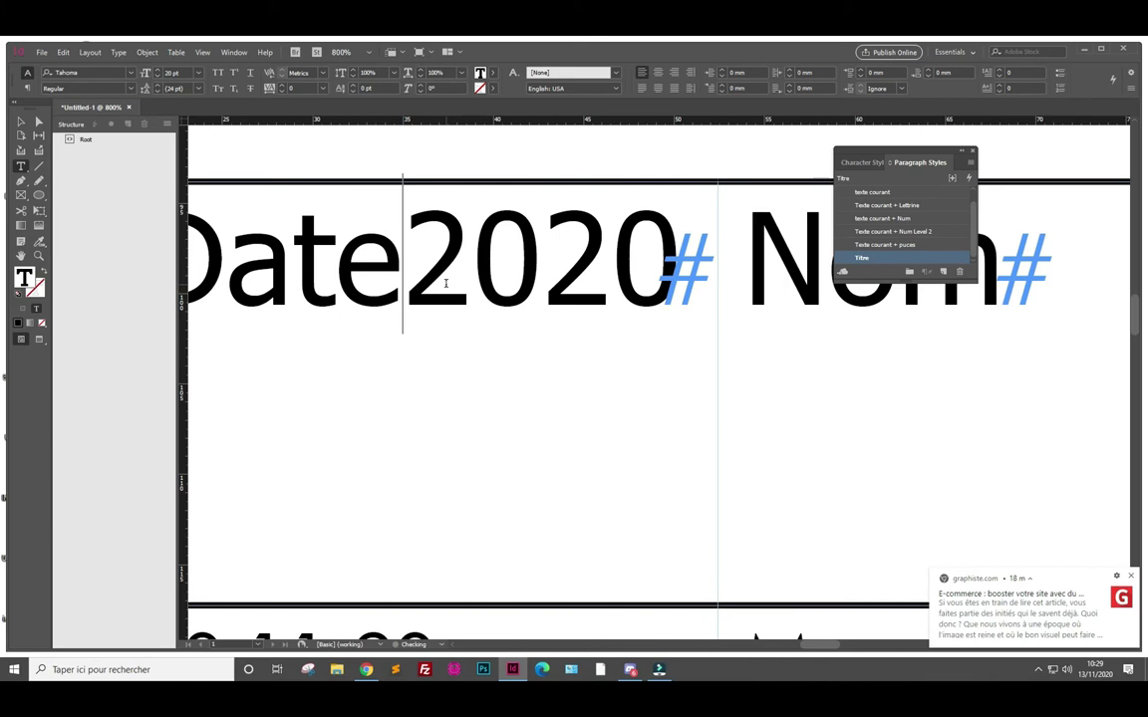
pyautogui.press('Return')
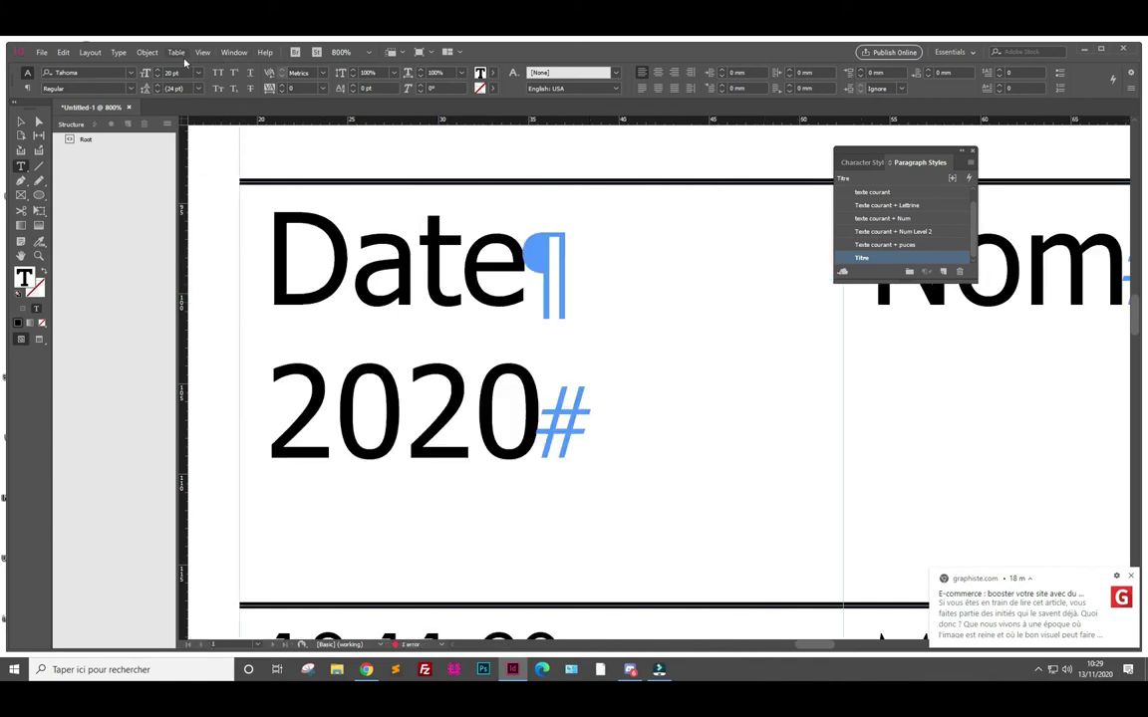
pyautogui.click(119, 52)
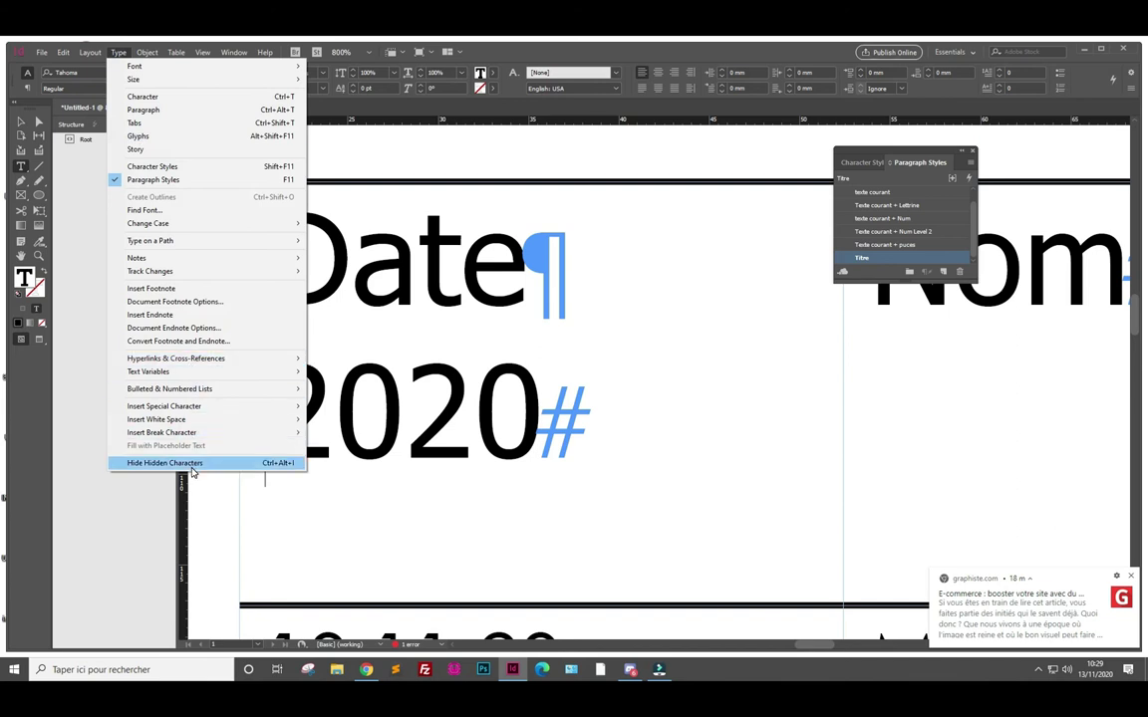
pyautogui.click(503, 251)
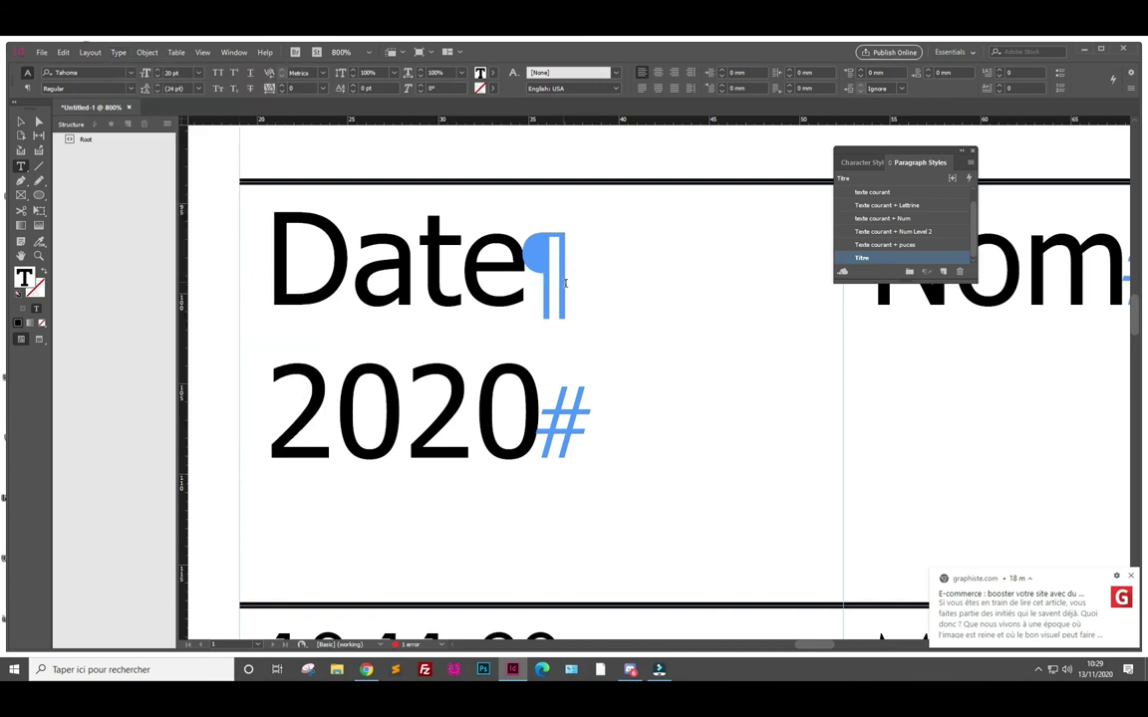
# Swap the break after Date between forced line break and paragraph return, ending with a return
pyautogui.scroll(-4, 565, 284)
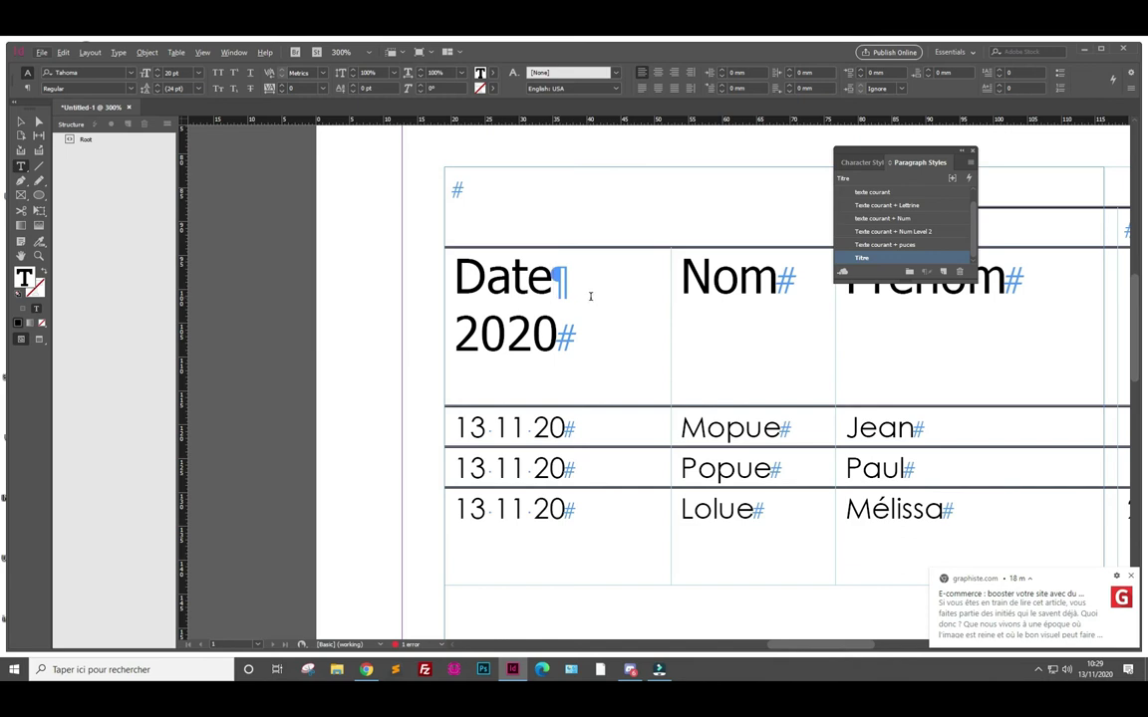
pyautogui.press('Delete')
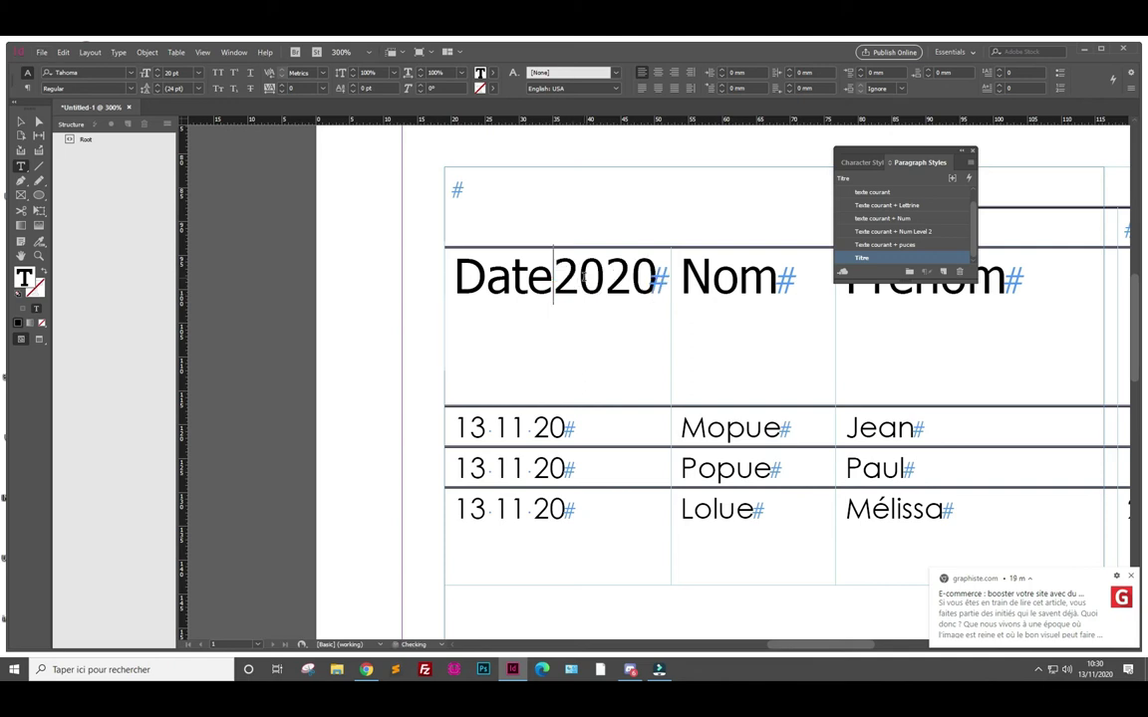
pyautogui.hotkey('shift', 'Return')
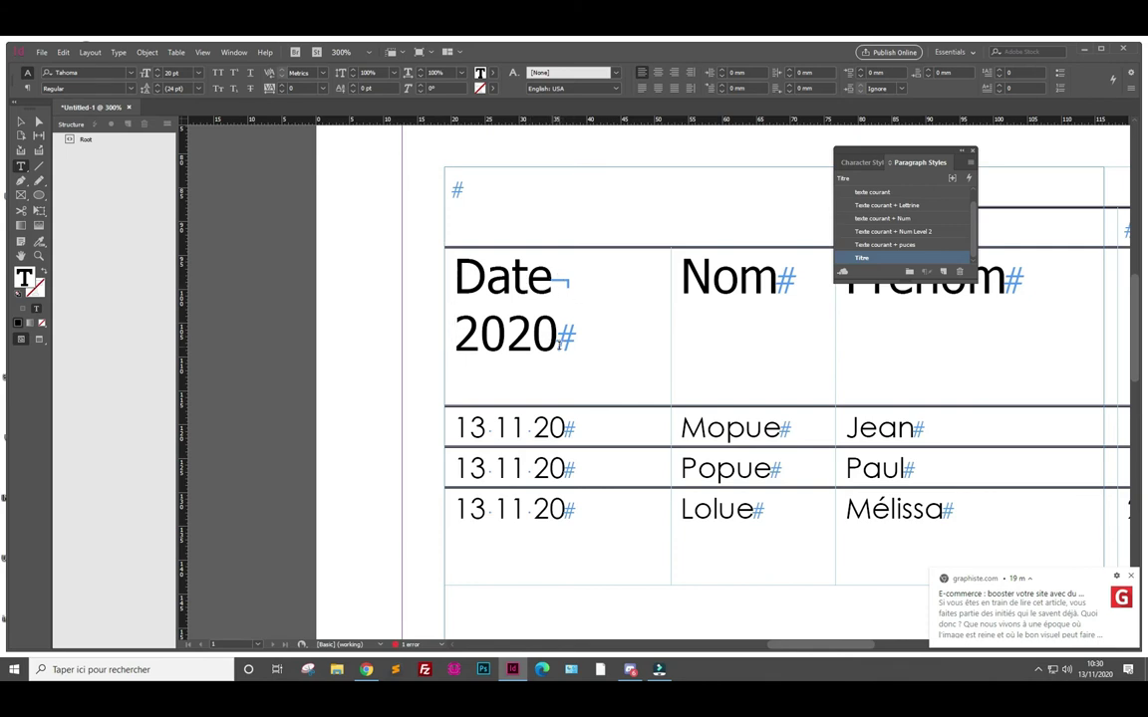
pyautogui.click(556, 275)
pyautogui.press('Delete')
pyautogui.press('Return')
# Apply the Texte courant + puces style to the 2020 line
pyautogui.click(527, 279)
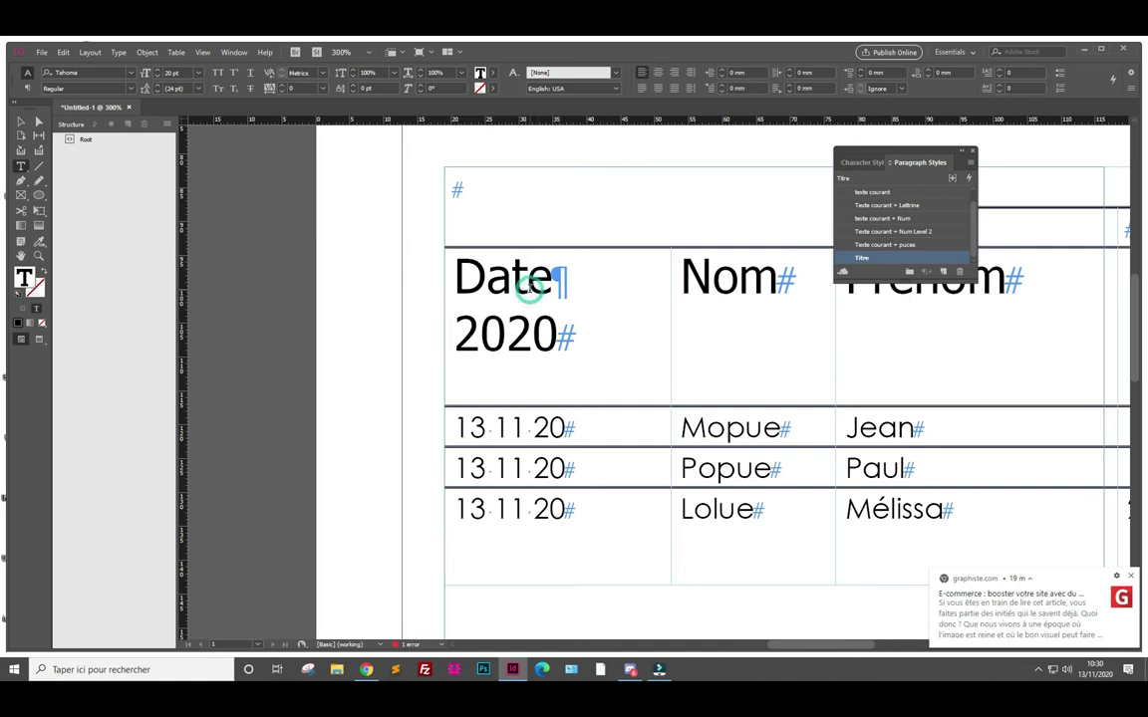
pyautogui.press('Down')
pyautogui.press('End')
pyautogui.hotkey('shift', 'Left')
pyautogui.hotkey('shift', 'Left')
pyautogui.hotkey('shift', 'Left')
pyautogui.hotkey('shift', 'Left')
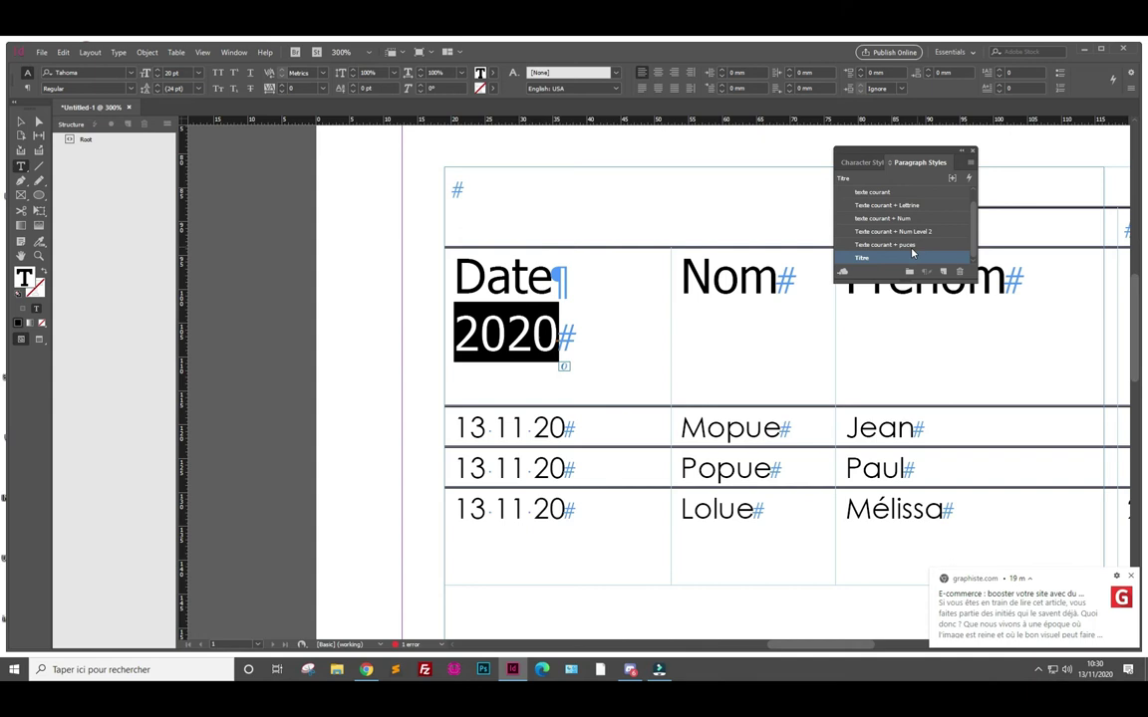
pyautogui.click(911, 245)
pyautogui.click(571, 315)
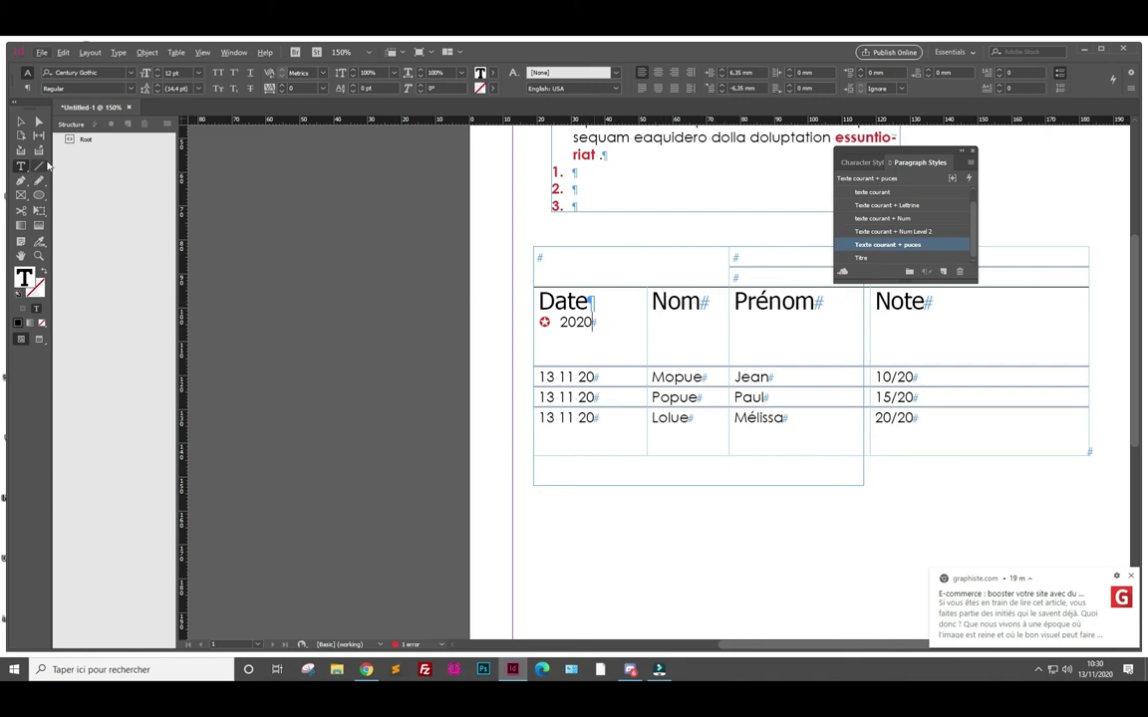
# Trial texte courant on the whole table, revert it, and show the Character Styles list
pyautogui.press('Escape')
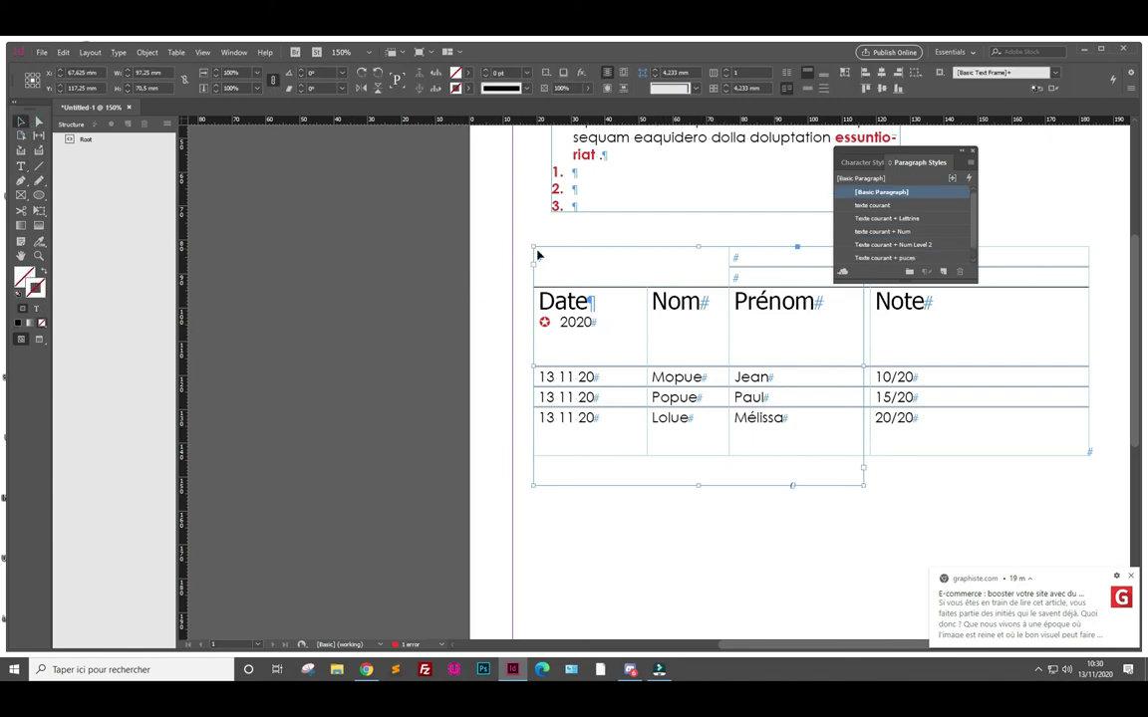
pyautogui.click(20, 165)
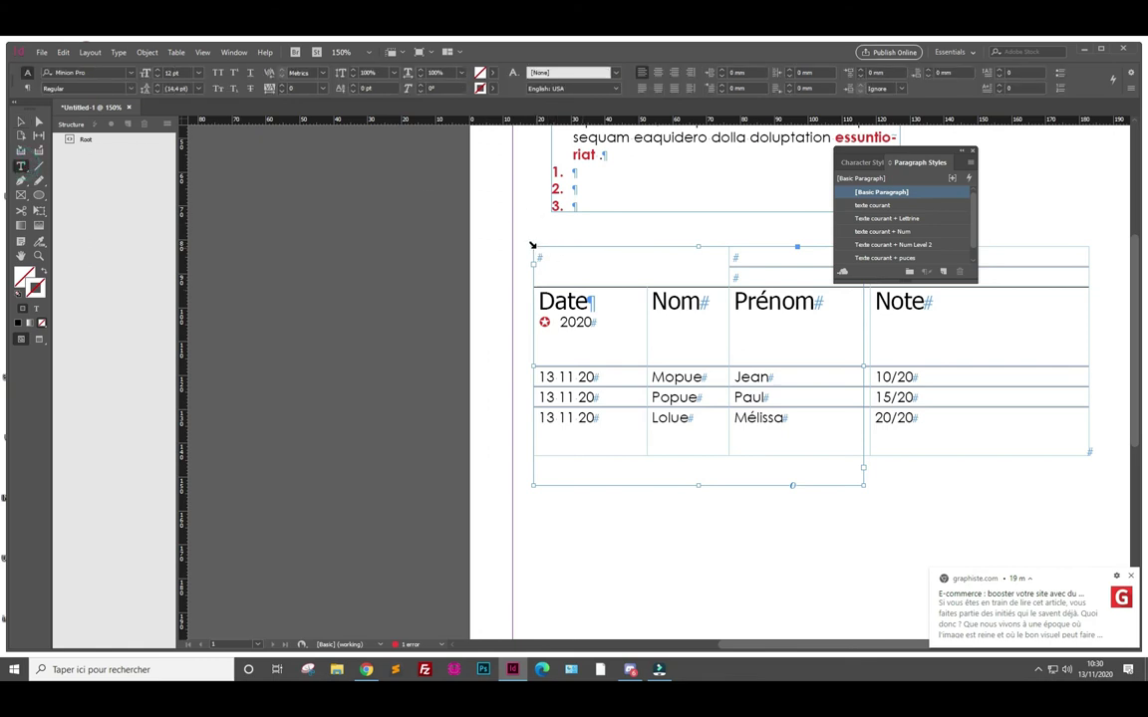
pyautogui.click(532, 245)
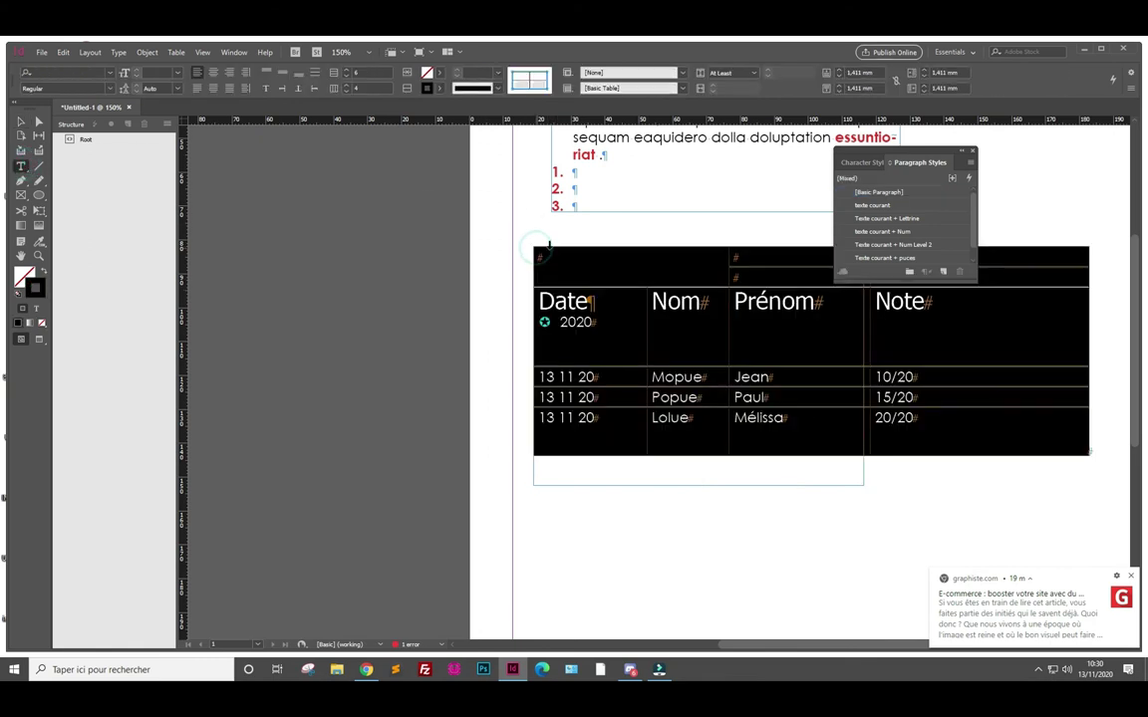
pyautogui.click(886, 205)
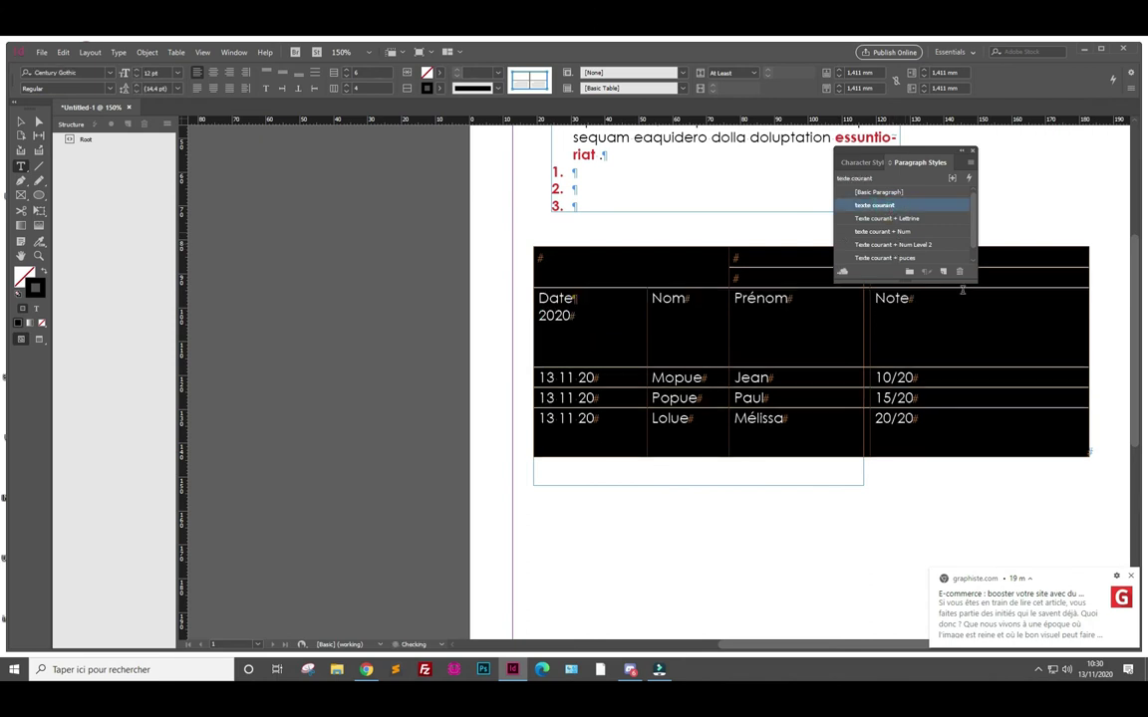
pyautogui.click(900, 221)
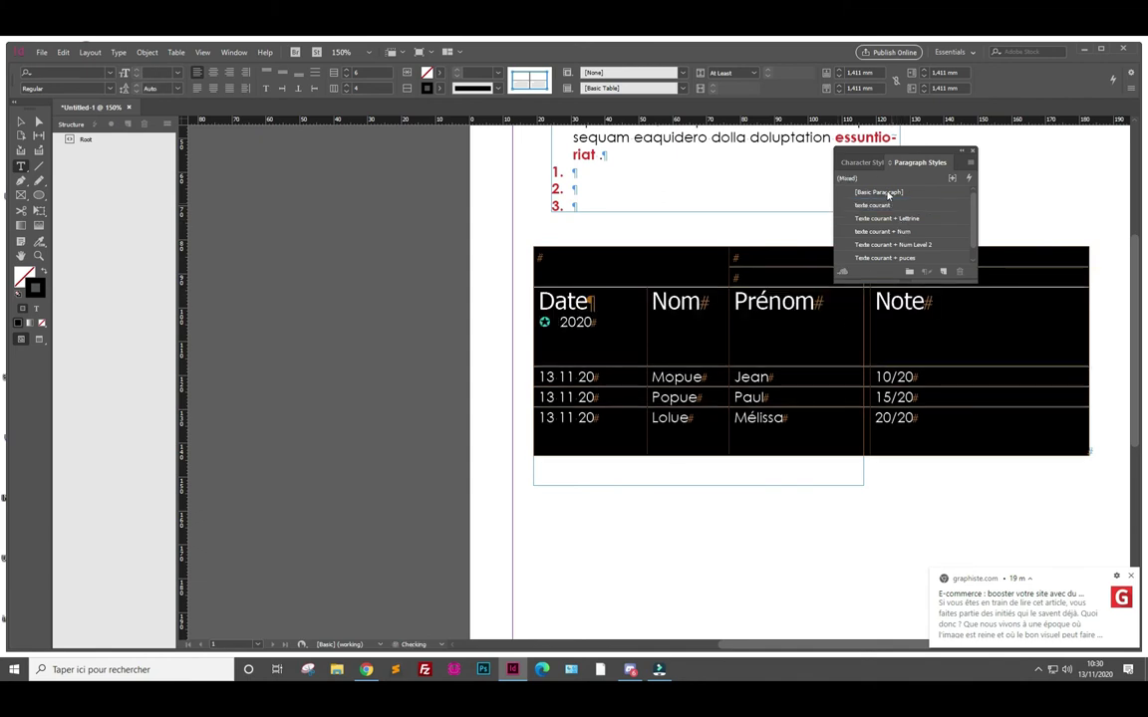
pyautogui.click(867, 162)
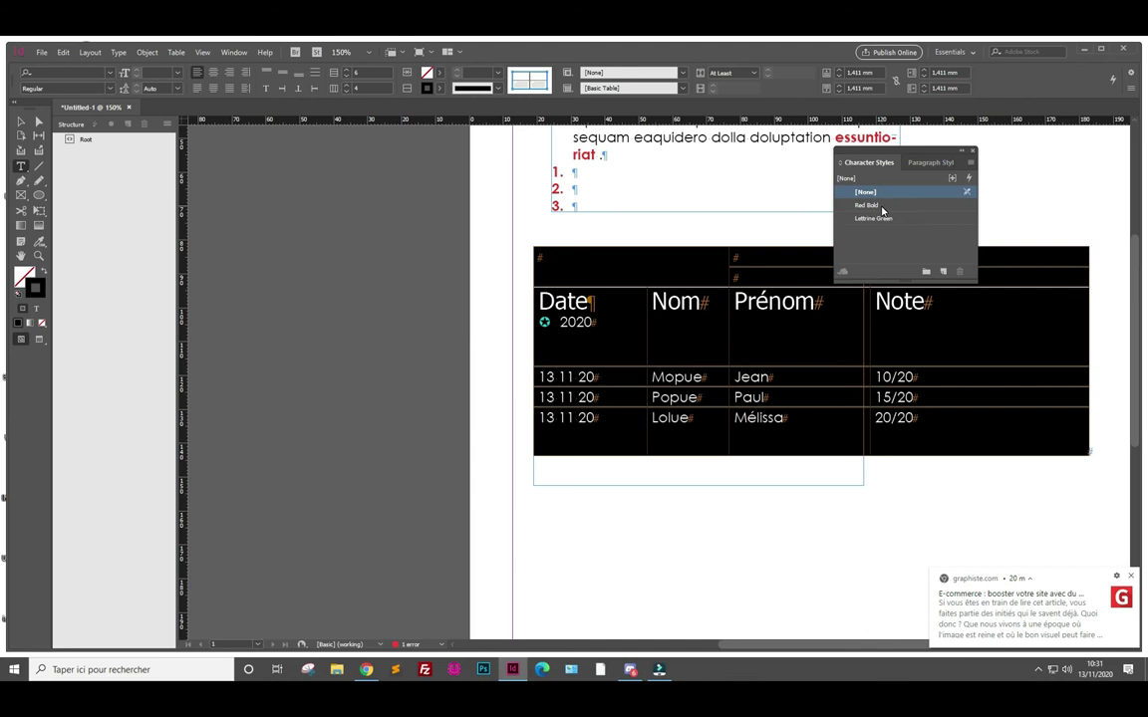
# Try Lettrine Green on the table and Texte courant + puces on the NOM header
pyautogui.click(876, 219)
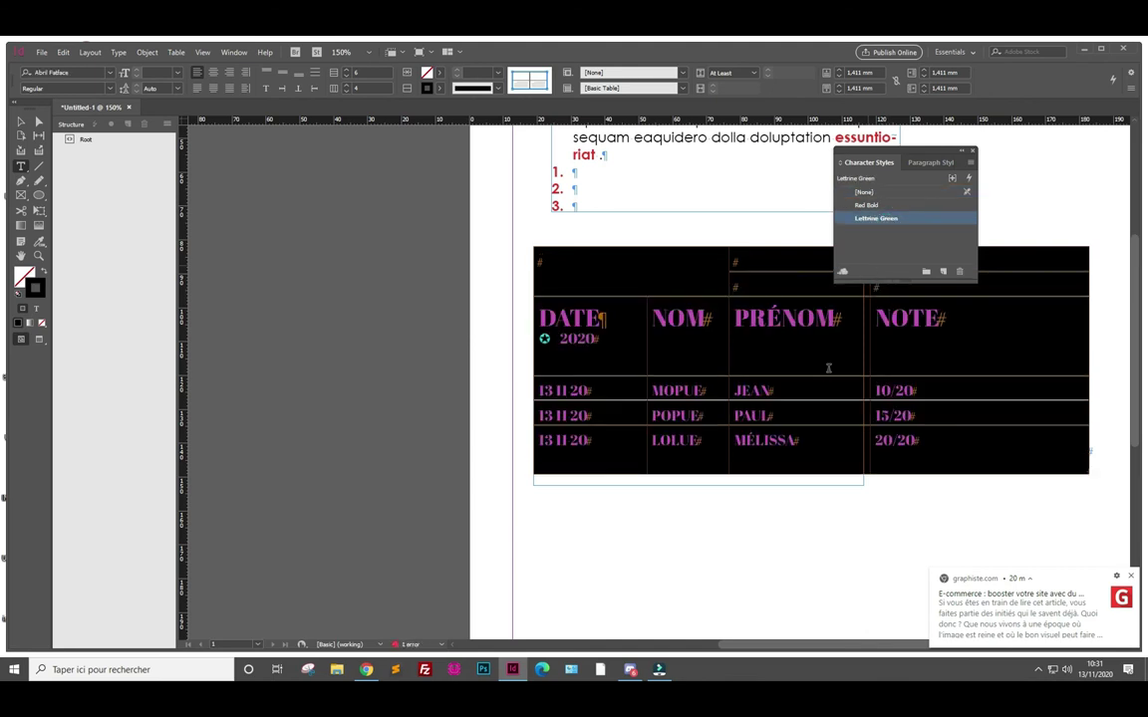
pyautogui.click(737, 334)
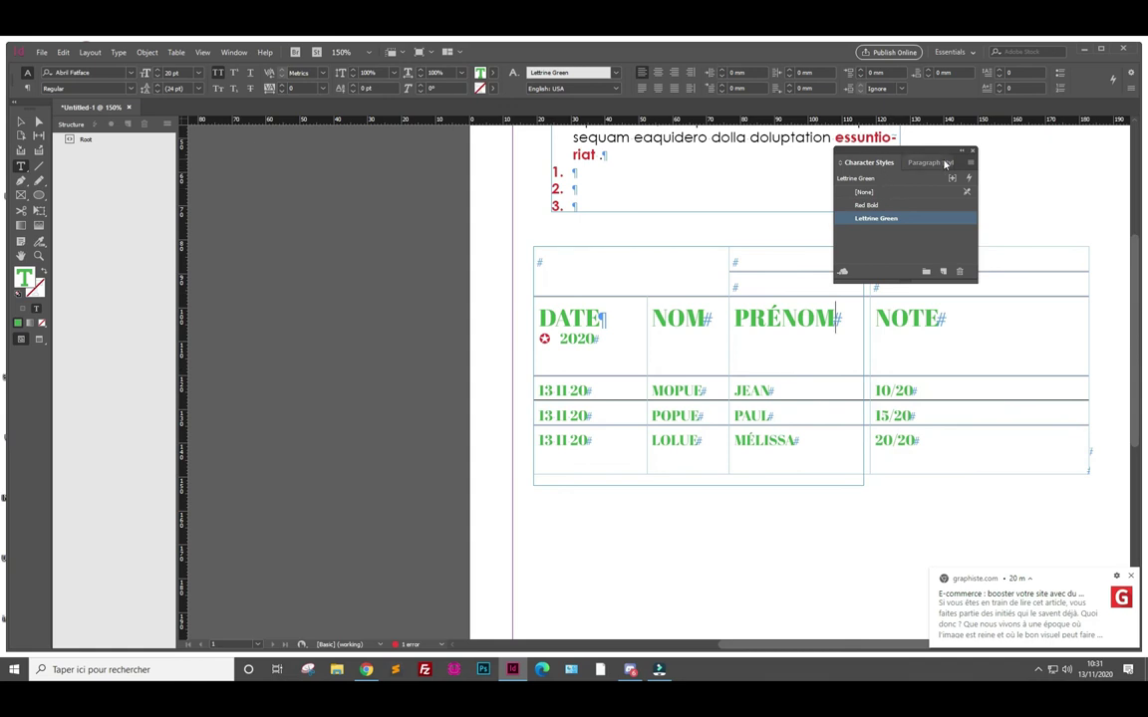
pyautogui.click(921, 162)
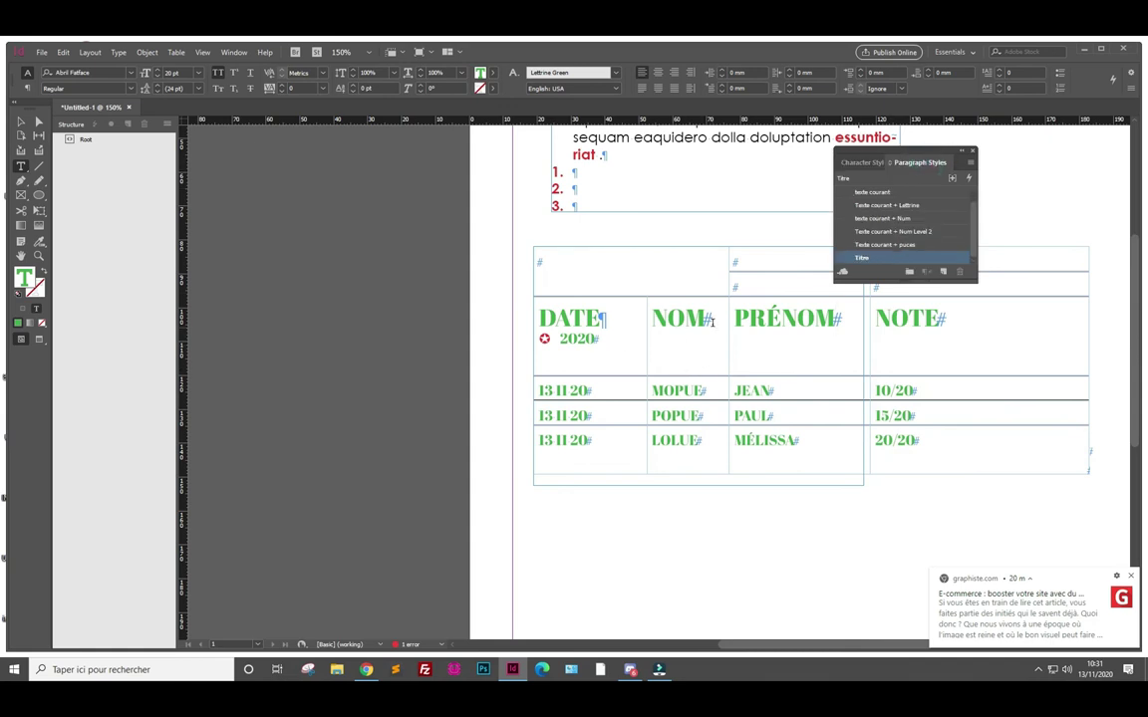
pyautogui.moveTo(705, 319); pyautogui.dragTo(660, 322)
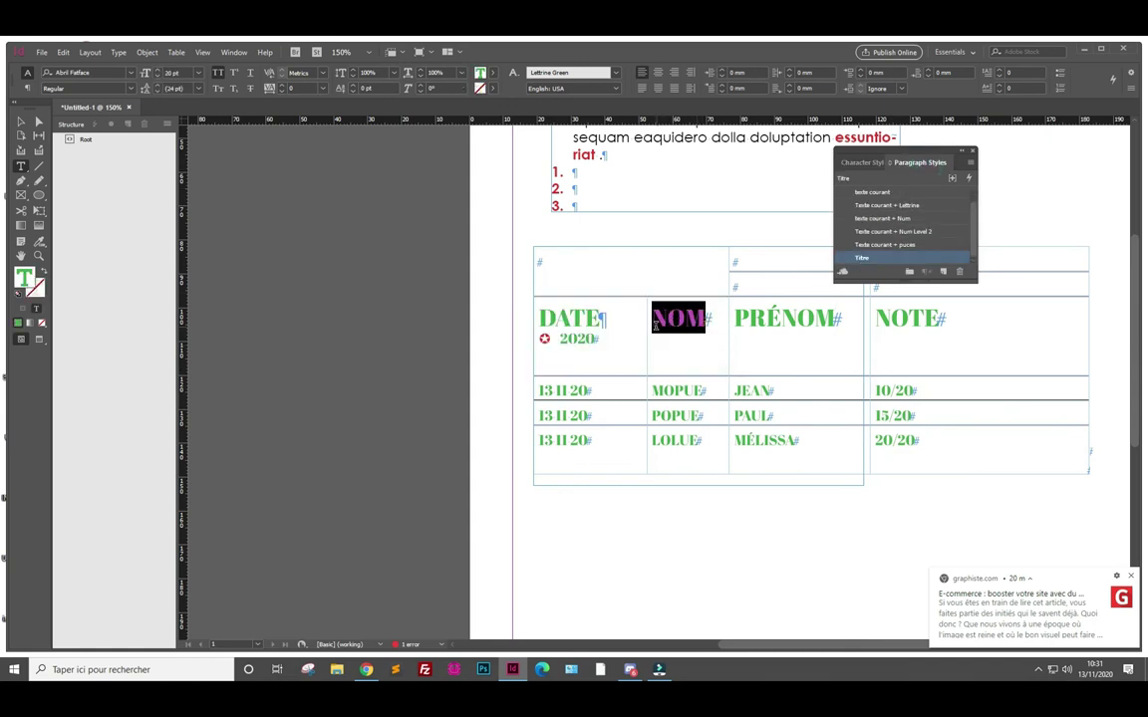
pyautogui.click(886, 244)
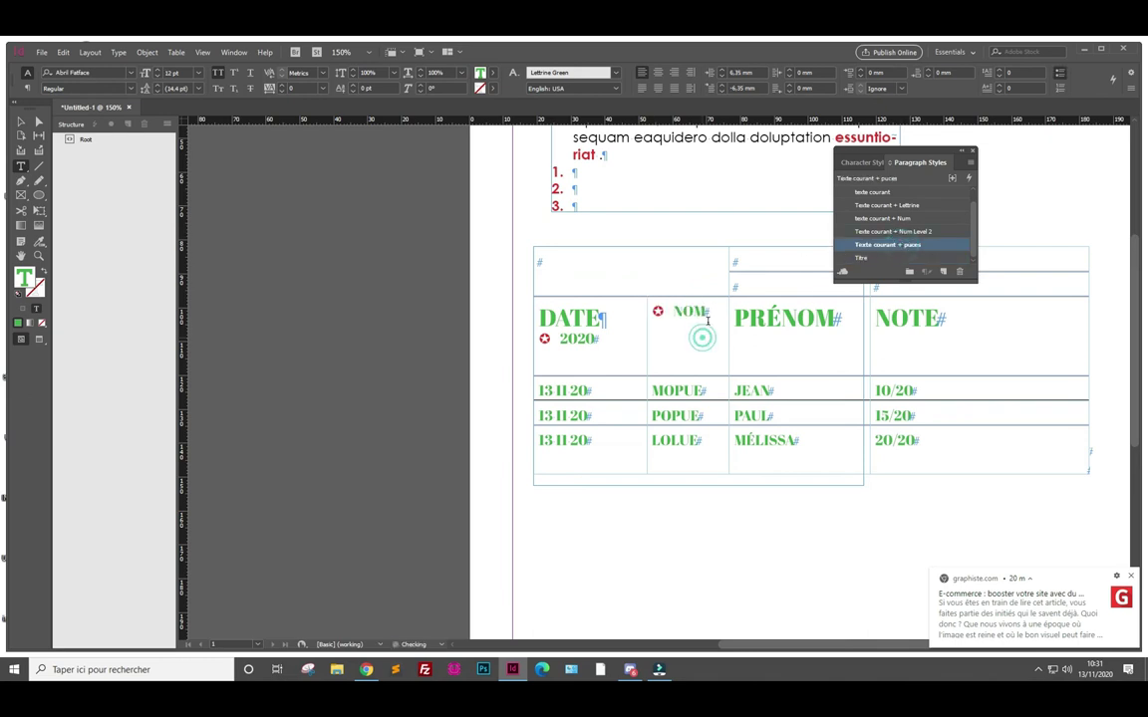
# Try texte courant + Num on PRÉNOM and Lettrine on NOTE, then undo the trial styles
pyautogui.moveTo(797, 318); pyautogui.dragTo(837, 318)
pyautogui.click(890, 222)
pyautogui.click(815, 317)
pyautogui.moveTo(908, 318); pyautogui.dragTo(892, 324)
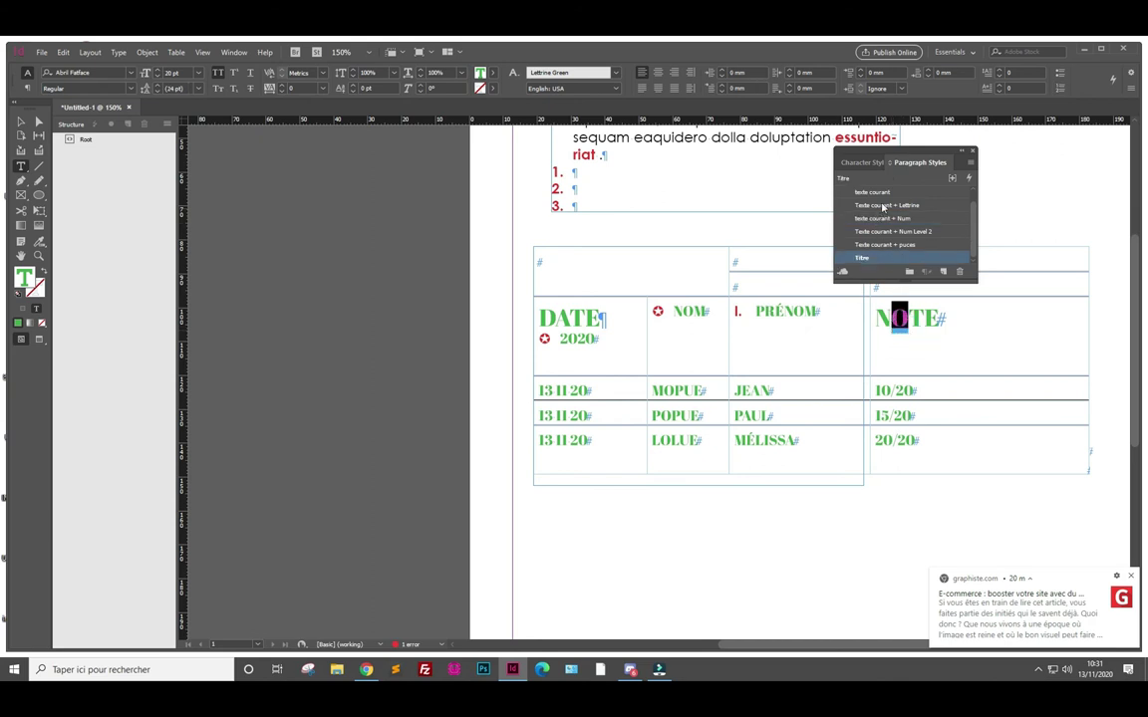
pyautogui.click(890, 205)
pyautogui.click(909, 338)
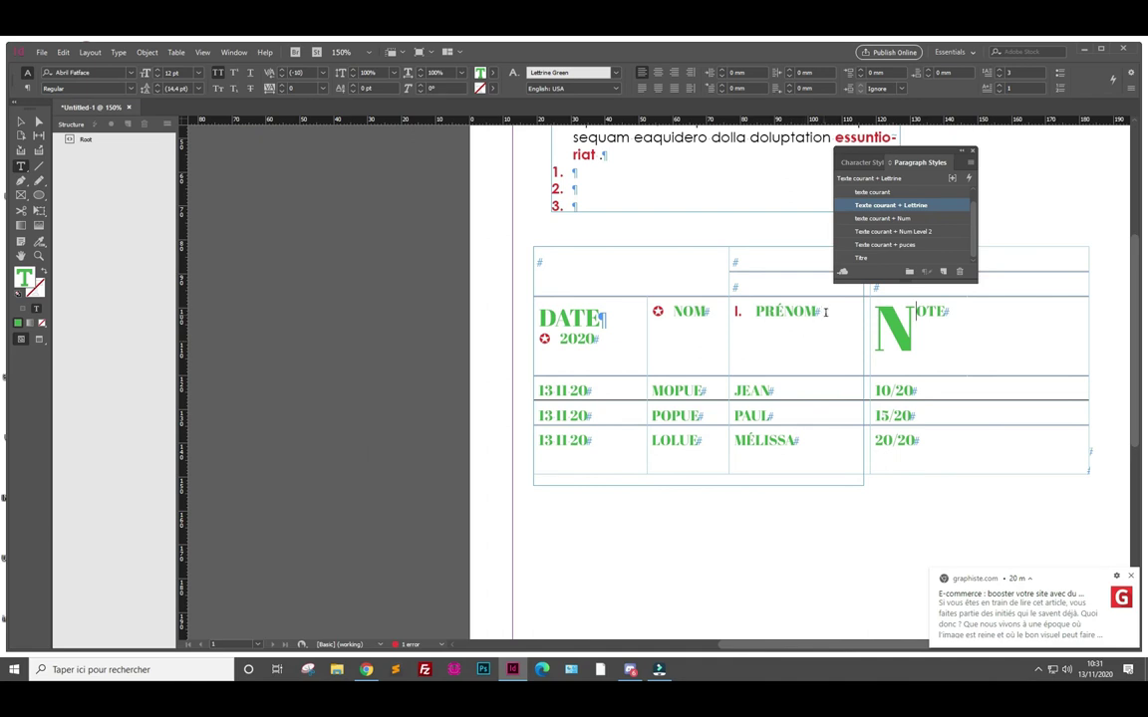
pyautogui.hotkey('ctrl', 'z')
pyautogui.hotkey('ctrl', 'z')
pyautogui.hotkey('ctrl', 'z')
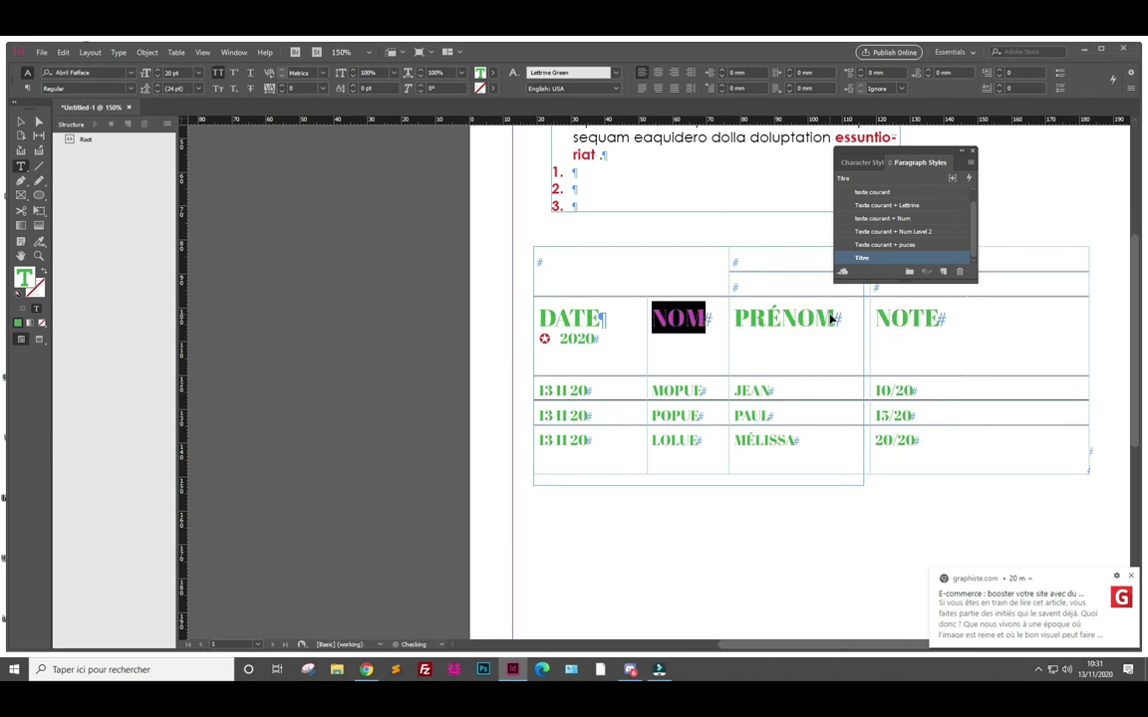
pyautogui.hotkey('ctrl', 'z')
pyautogui.scroll(4, 776, 336)
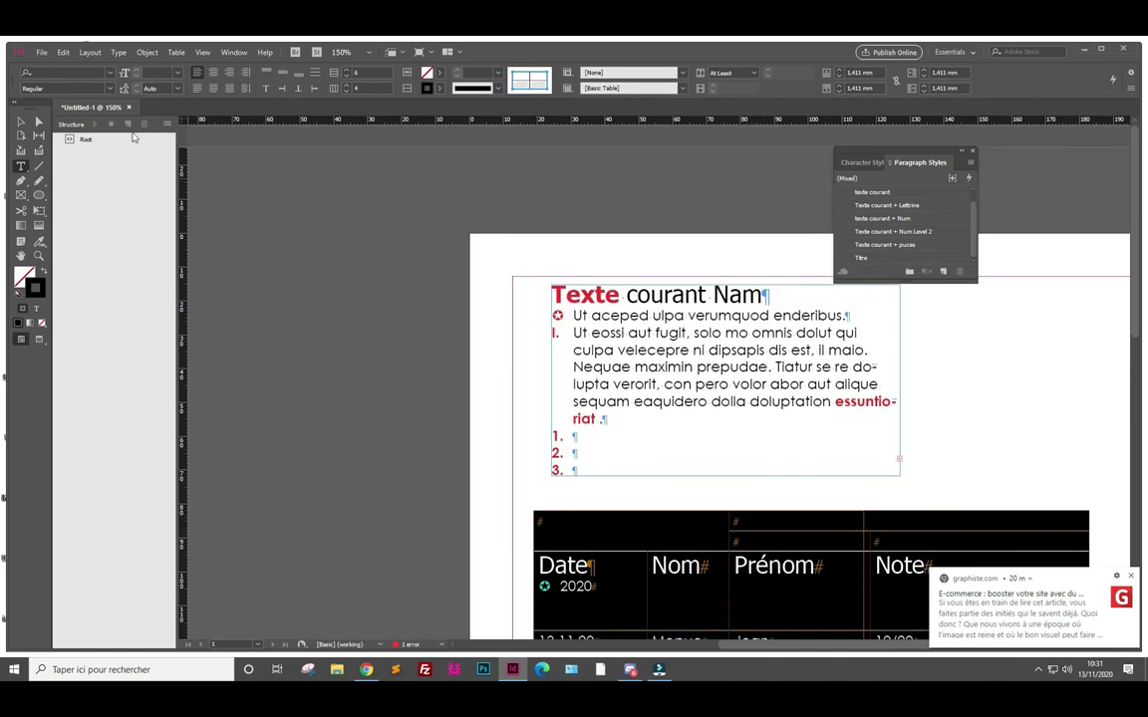
# Select the upper text frame above the table as an object
pyautogui.click(20, 121)
pyautogui.click(688, 308)
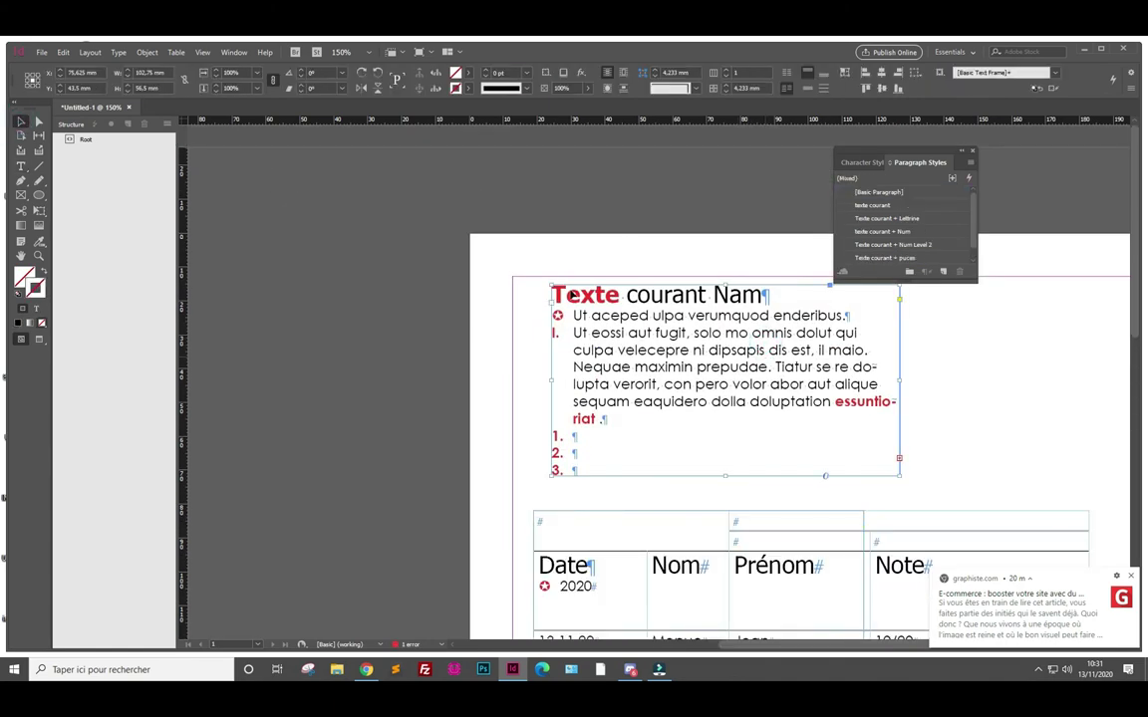
pyautogui.click(20, 167)
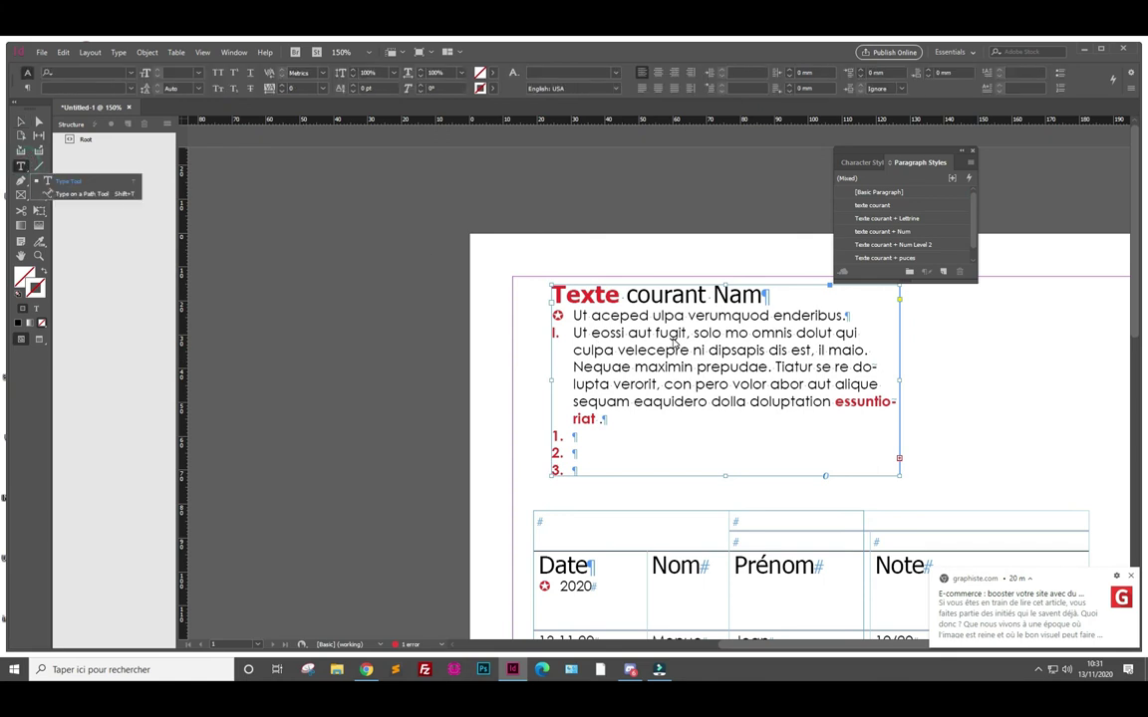
pyautogui.click(668, 334)
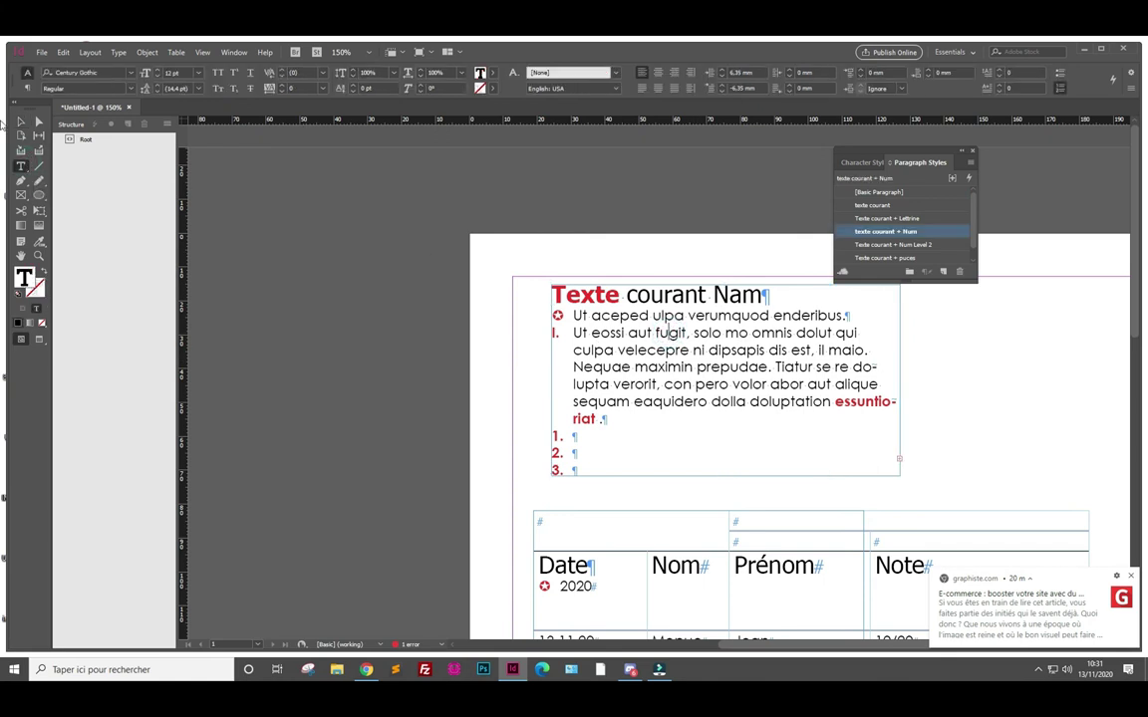
pyautogui.click(22, 121)
pyautogui.click(568, 300)
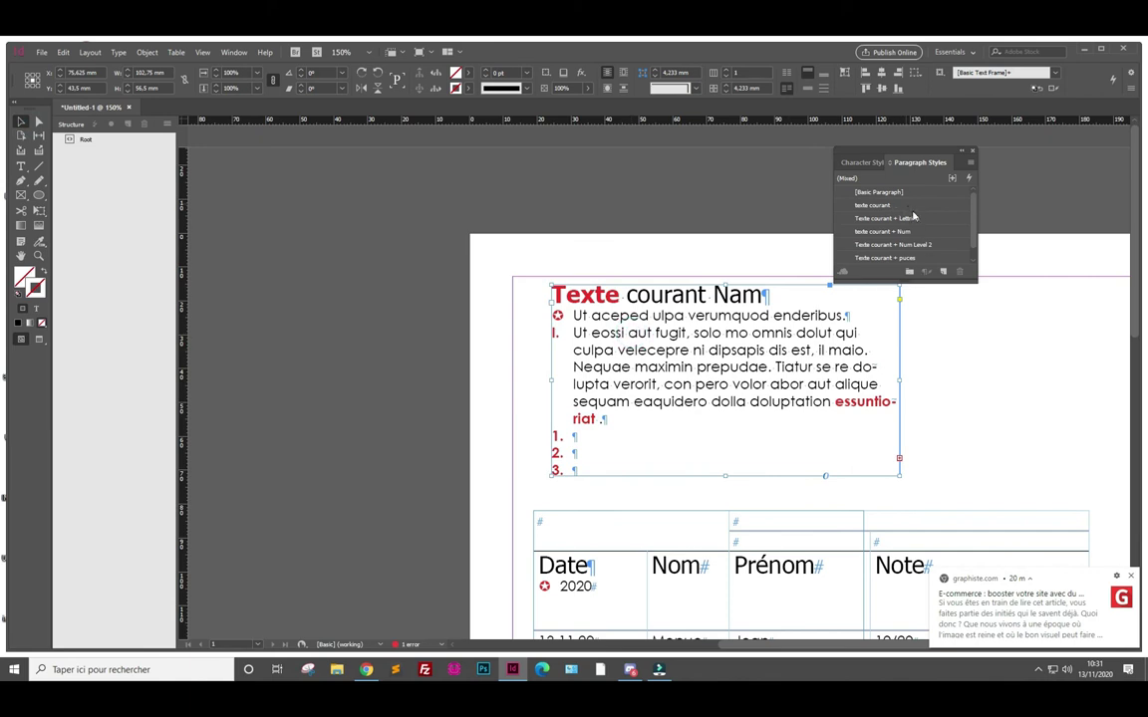
# Apply the Titre paragraph style and dock the Paragraph Styles panel at the right edge
pyautogui.scroll(-1, 900, 228)
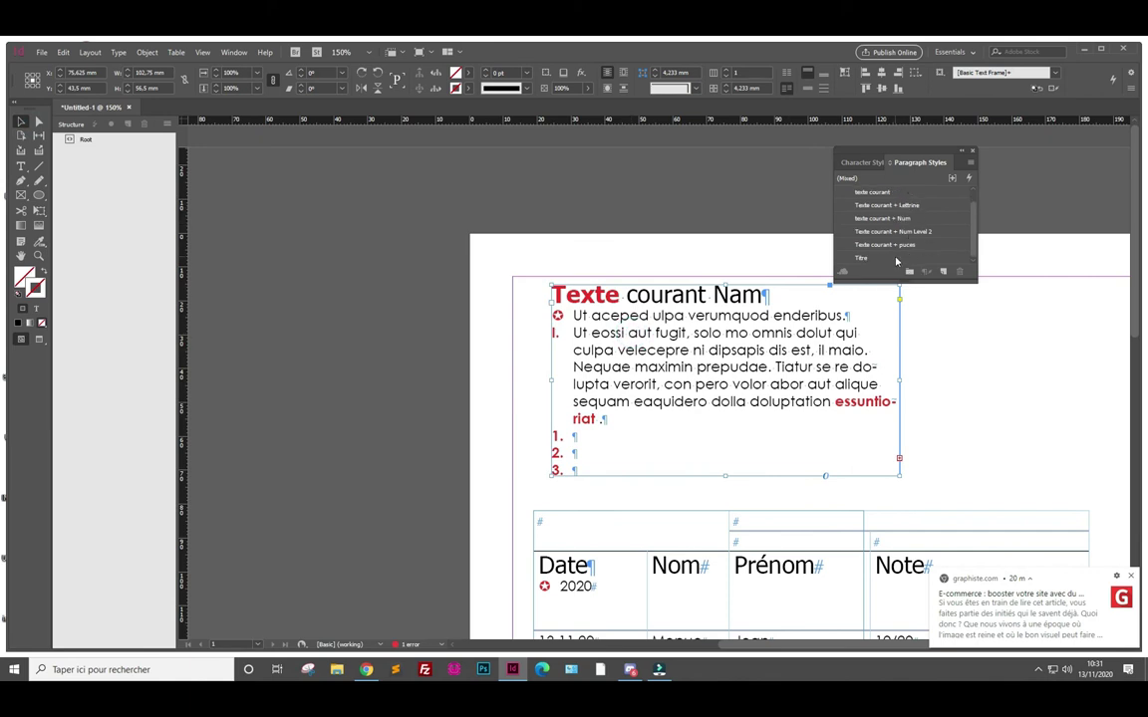
pyautogui.click(863, 258)
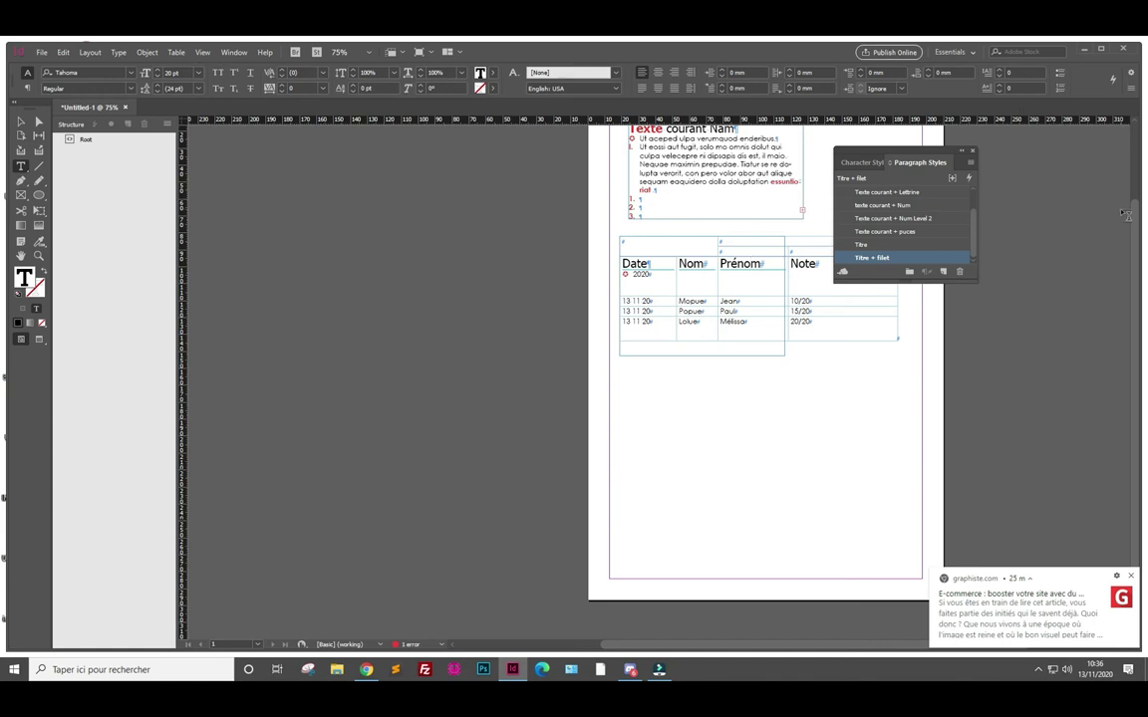
pyautogui.moveTo(1131, 213); pyautogui.dragTo(1136, 167)
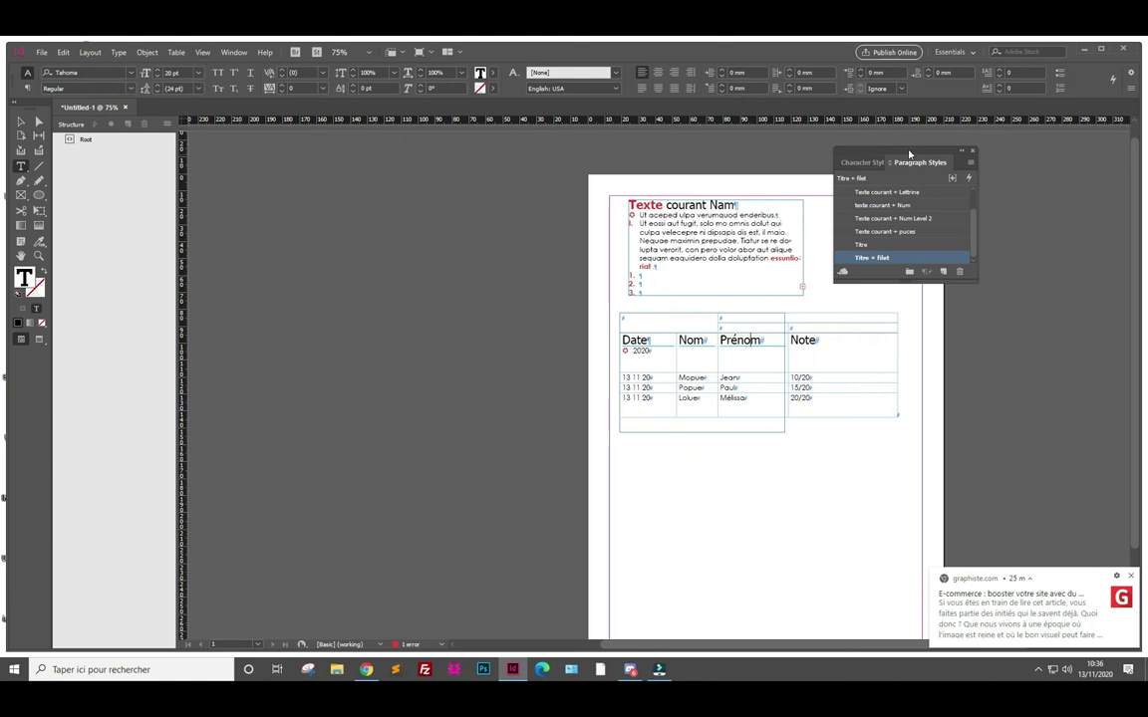
pyautogui.moveTo(909, 155); pyautogui.dragTo(1055, 148)
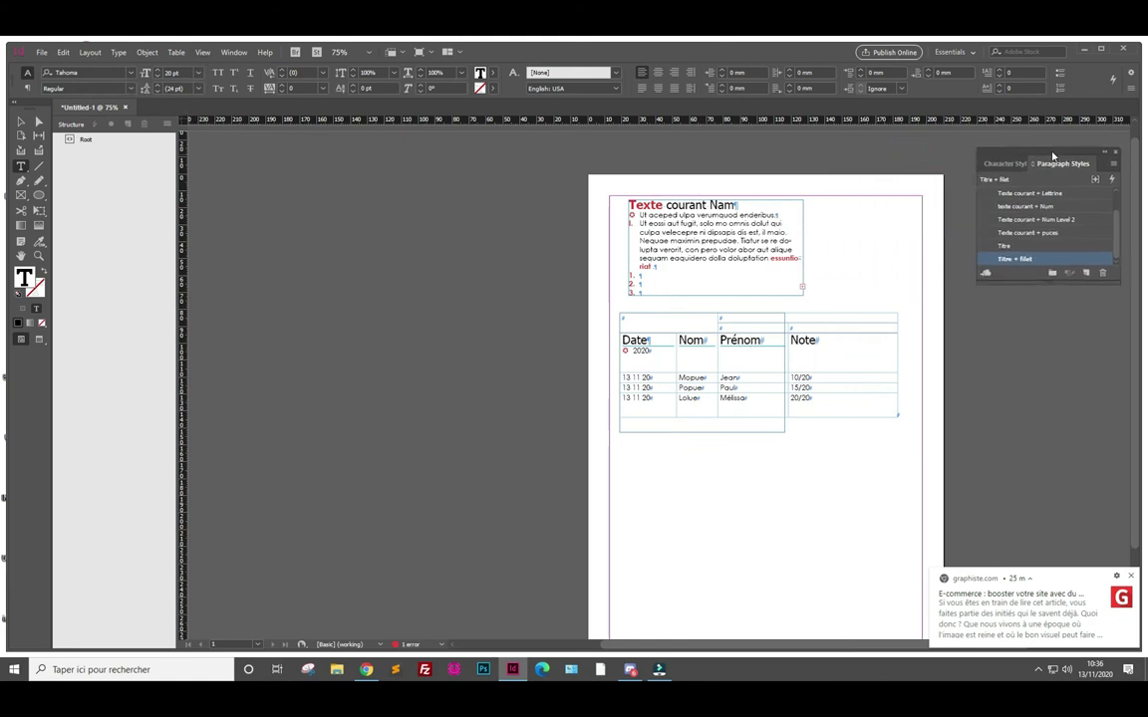
# Float the Pages panel beside the layout and add four new pages
pyautogui.click(234, 52)
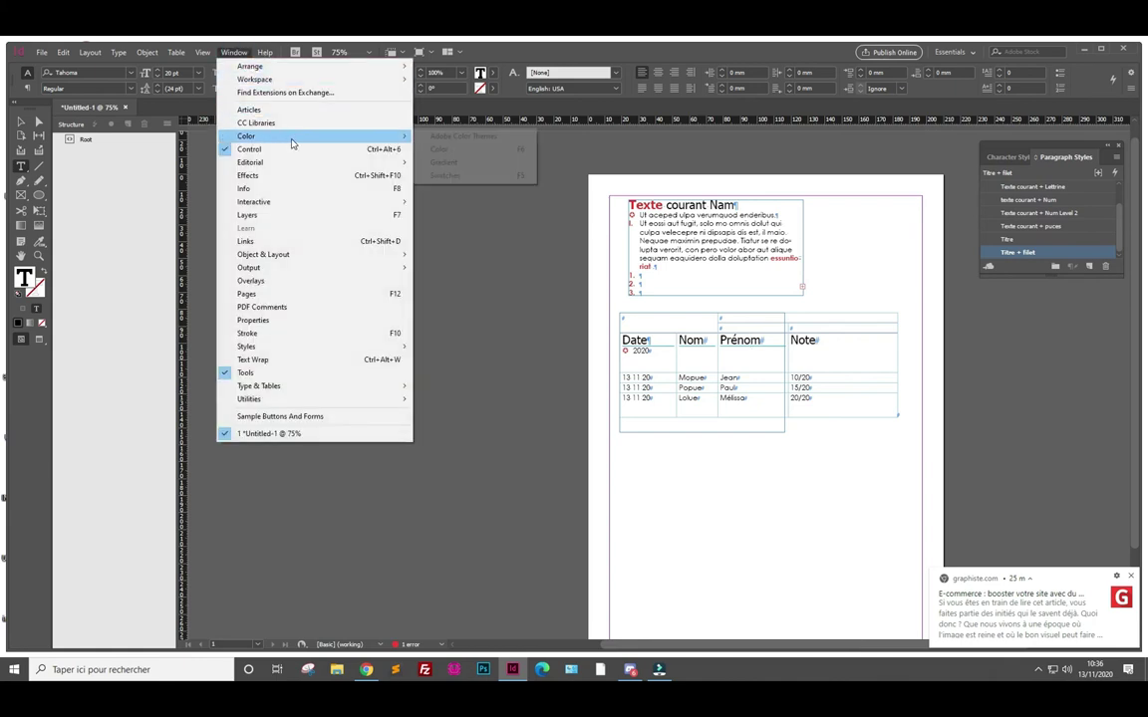
pyautogui.click(284, 297)
pyautogui.moveTo(982, 376); pyautogui.dragTo(449, 222)
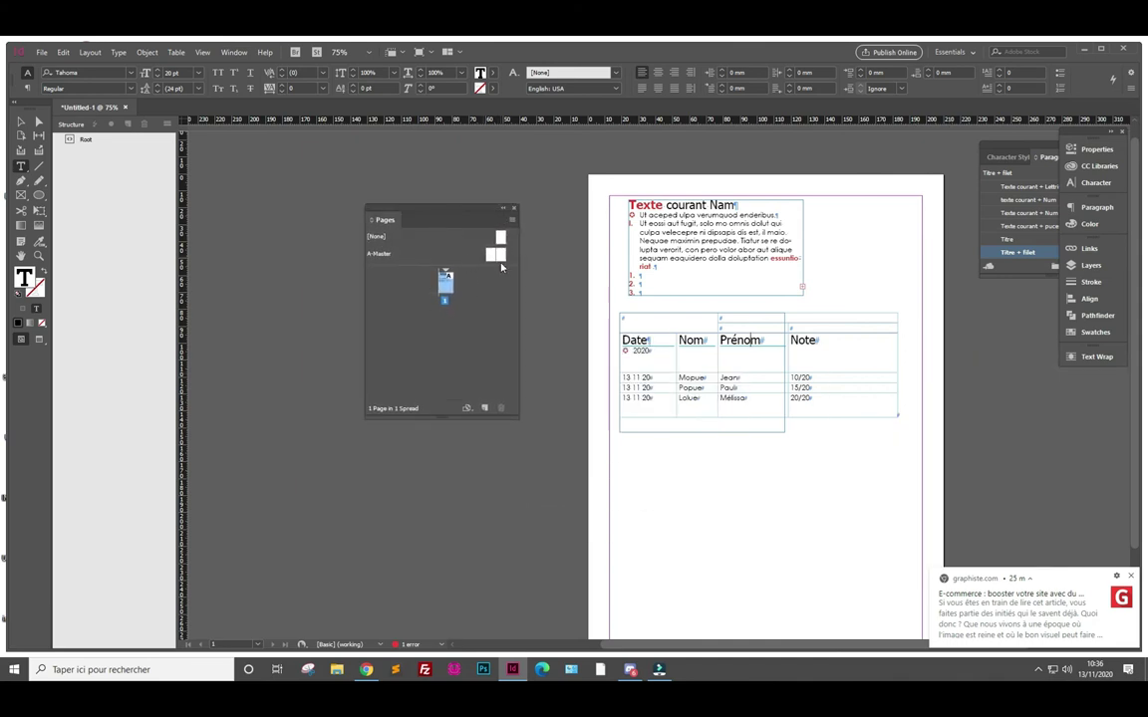
pyautogui.click(483, 409)
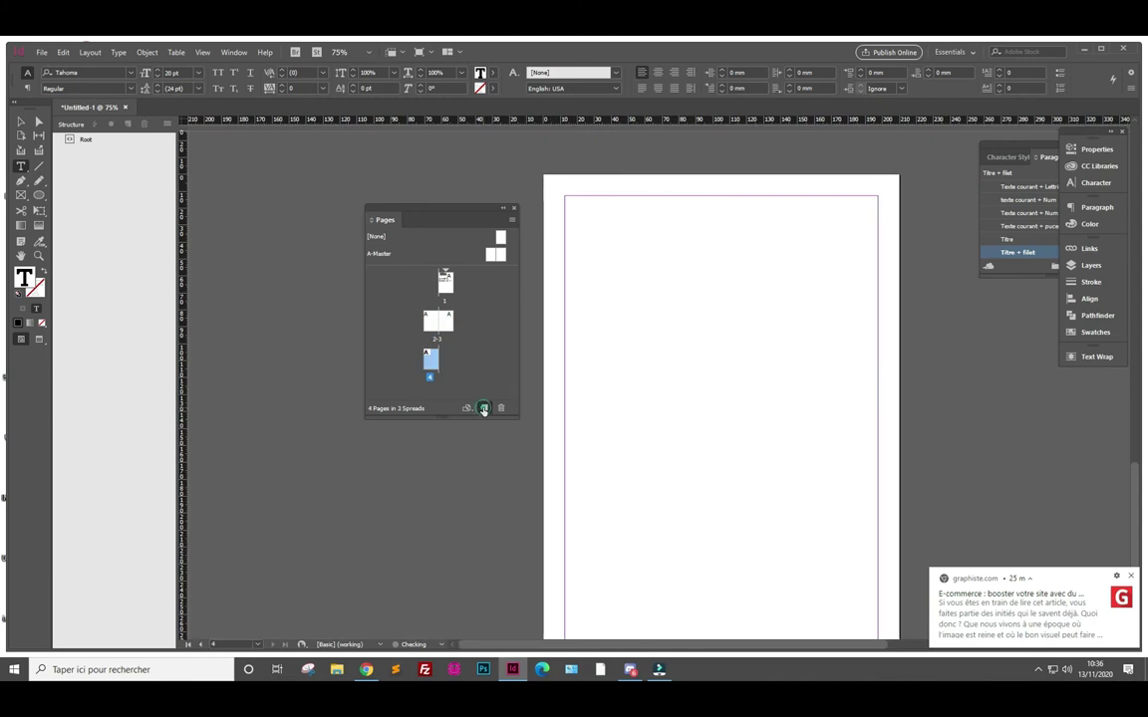
pyautogui.click(483, 409)
pyautogui.click(483, 408)
pyautogui.click(483, 408)
pyautogui.click(483, 408)
pyautogui.click(483, 408)
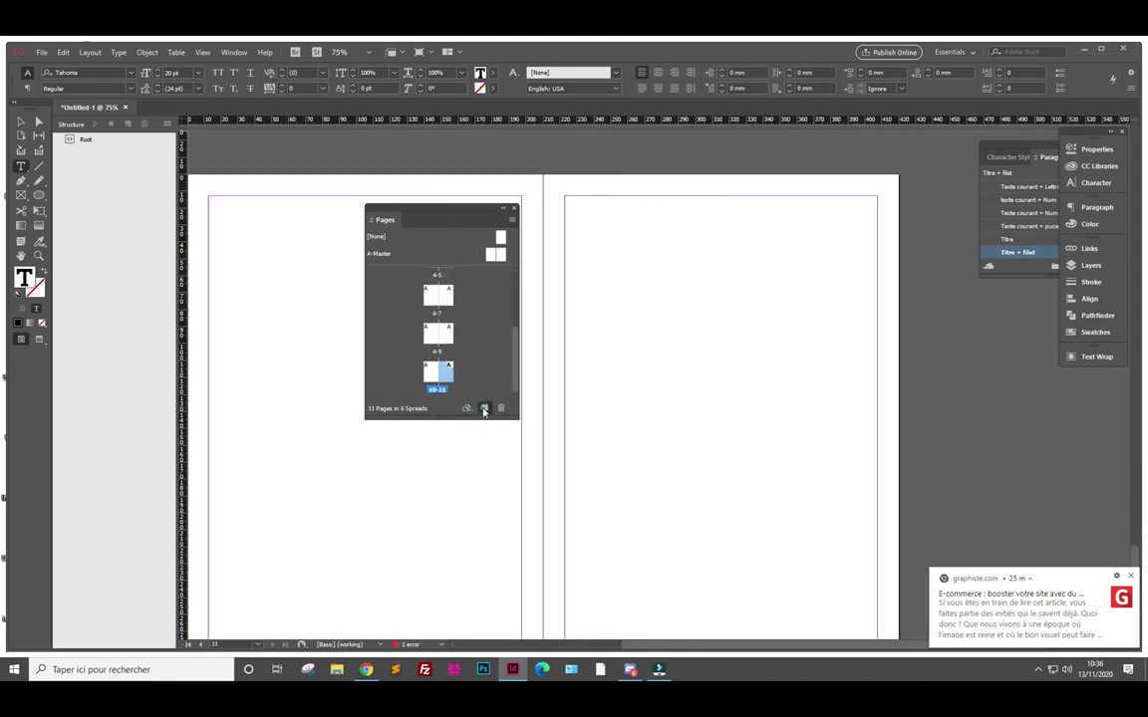
pyautogui.click(483, 408)
# Insert 58 pages after page 11, then add one more page
pyautogui.rightClick(448, 348)
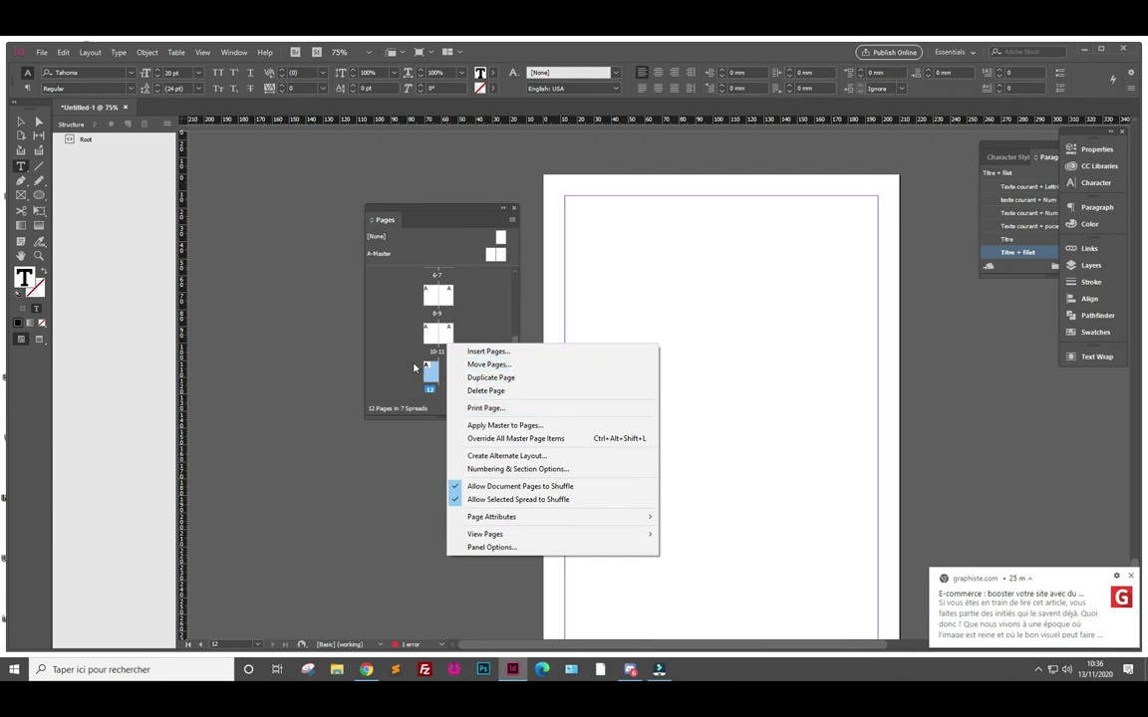
pyautogui.click(484, 352)
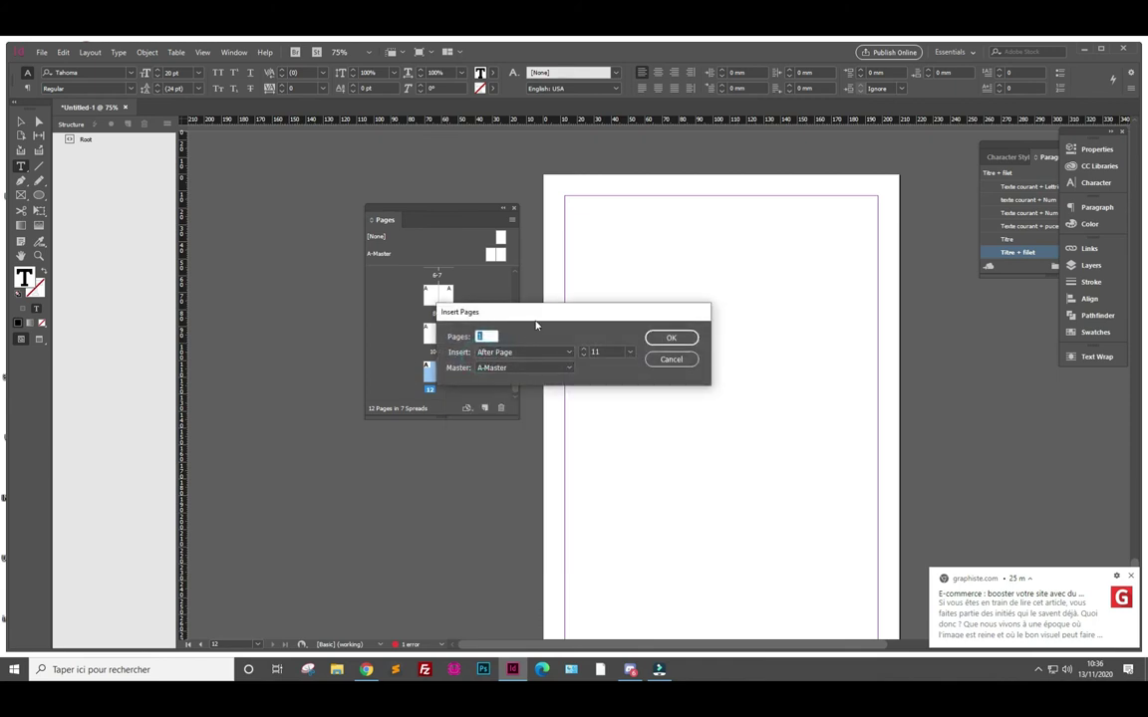
pyautogui.click(673, 337)
pyautogui.scroll(-2, 482, 343)
pyautogui.scroll(2, 482, 342)
pyautogui.scroll(1, 478, 339)
pyautogui.scroll(2, 471, 332)
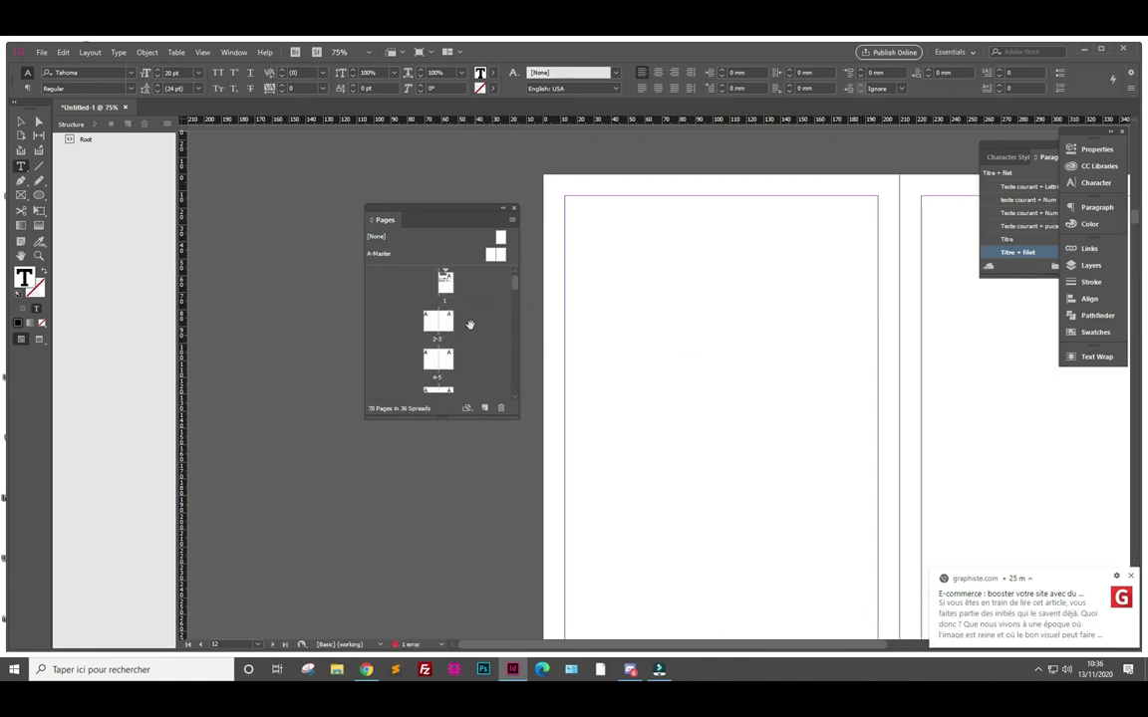
pyautogui.moveTo(514, 284); pyautogui.dragTo(526, 403)
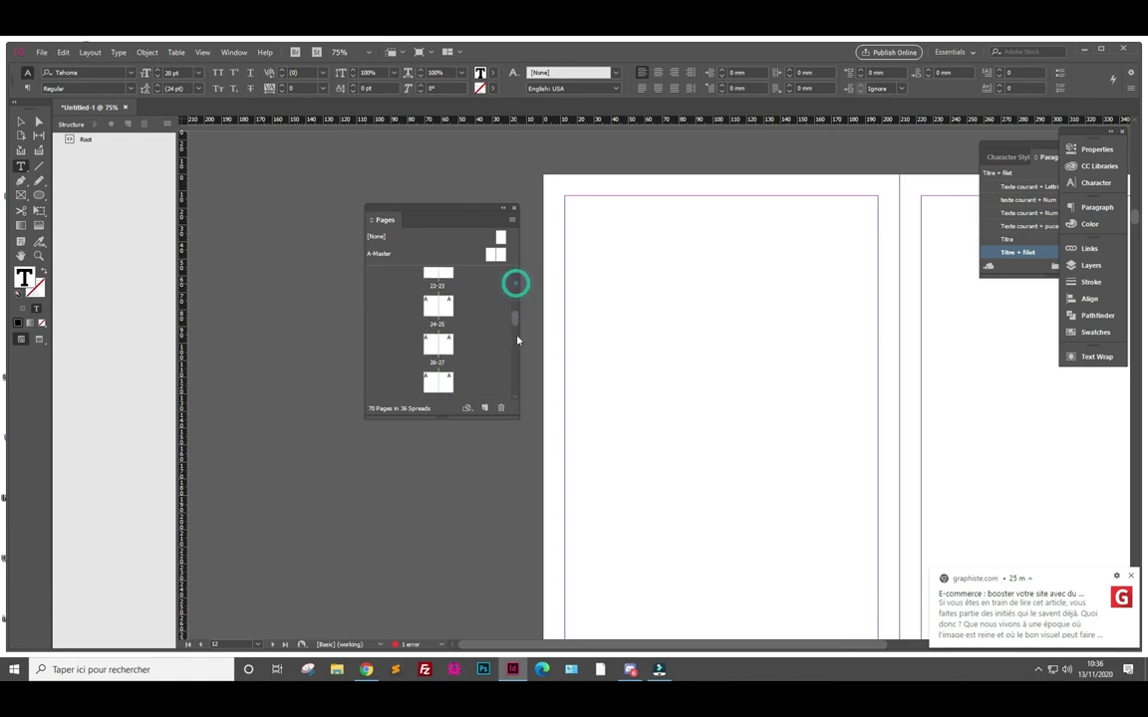
pyautogui.click(486, 409)
# Add a page, then insert 670 A-Master pages after page 13, totalling 742 pages
pyautogui.click(486, 409)
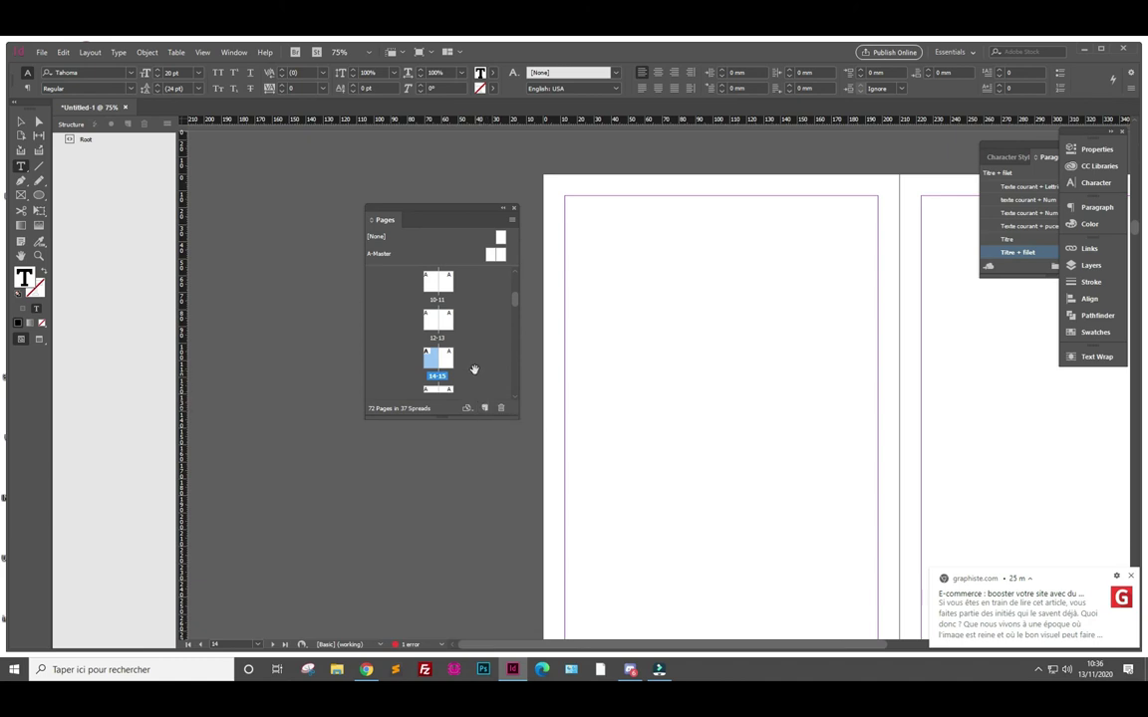
pyautogui.rightClick(443, 316)
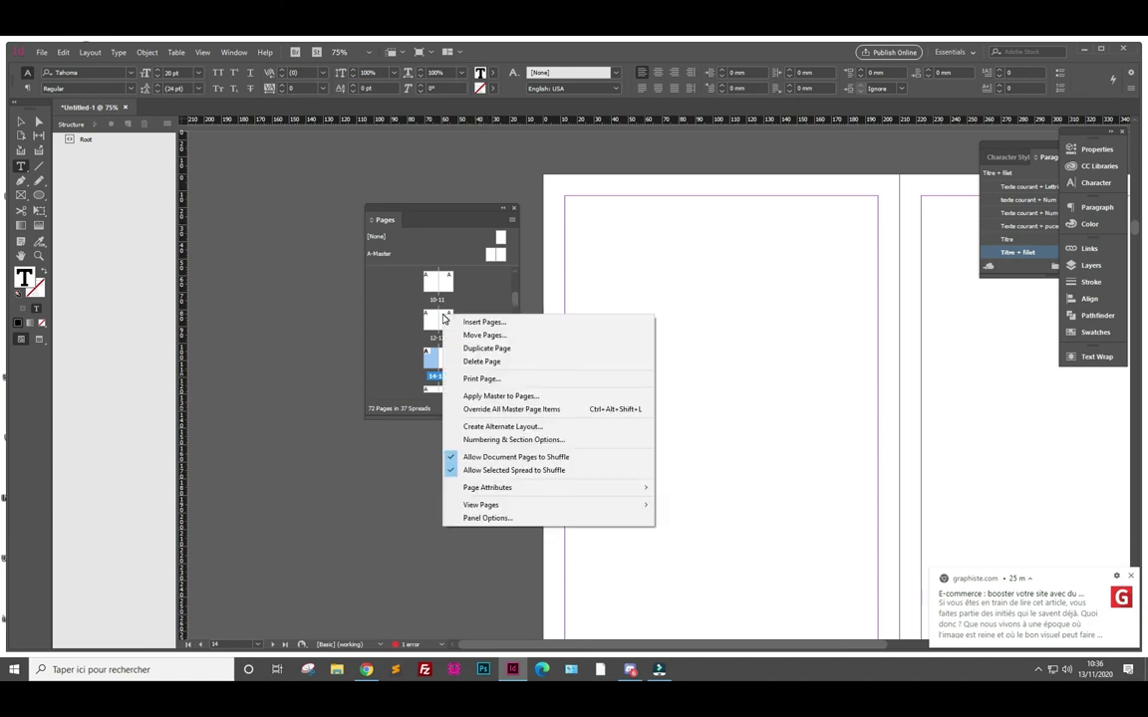
pyautogui.click(477, 323)
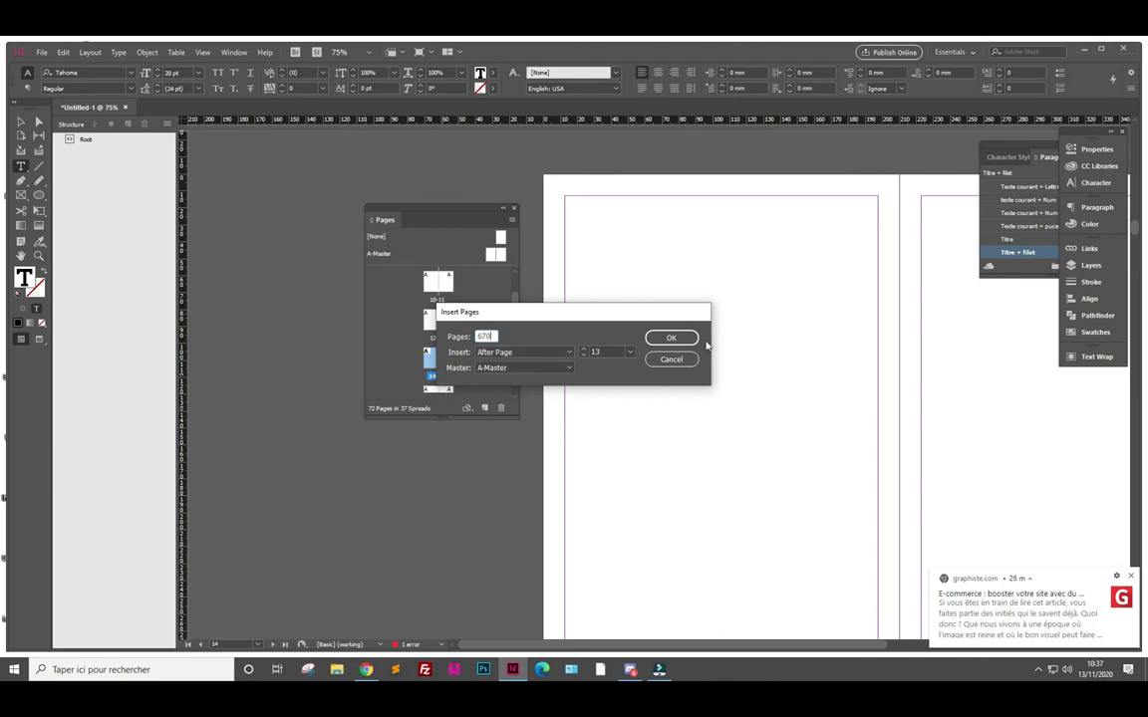
pyautogui.click(674, 339)
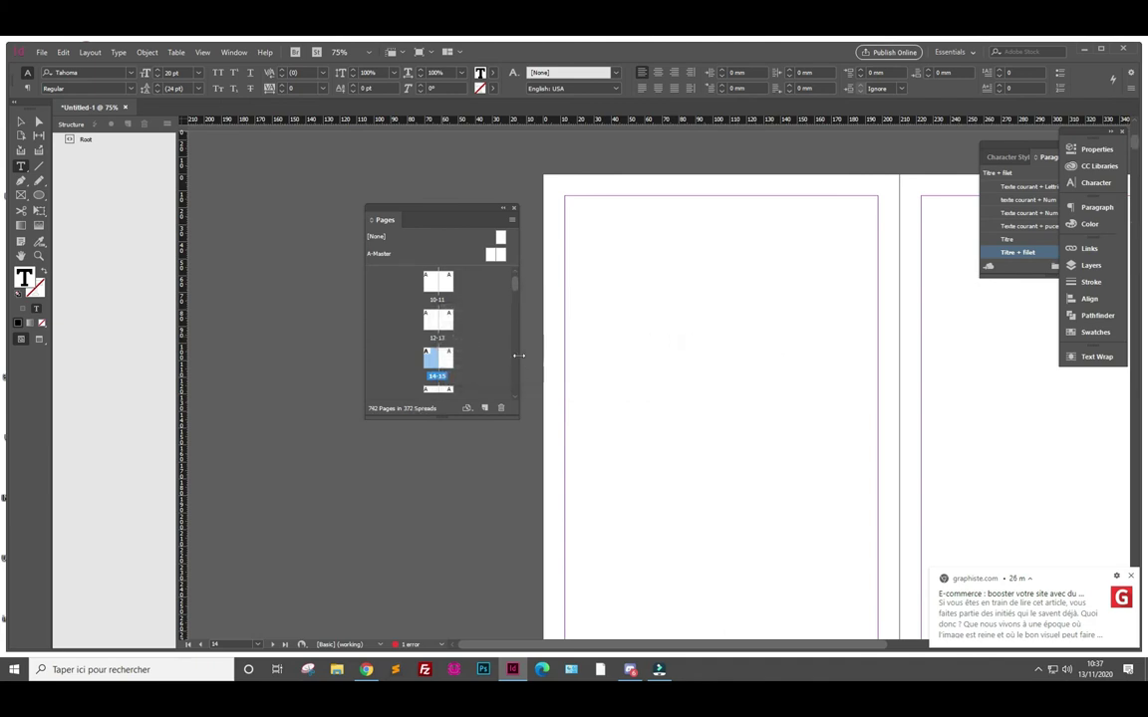
pyautogui.moveTo(515, 288)
pyautogui.mouseDown()
pyautogui.moveTo(520, 400)
pyautogui.moveTo(520, 326)
pyautogui.mouseUp()
pyautogui.moveTo(516, 275); pyautogui.dragTo(520, 281)
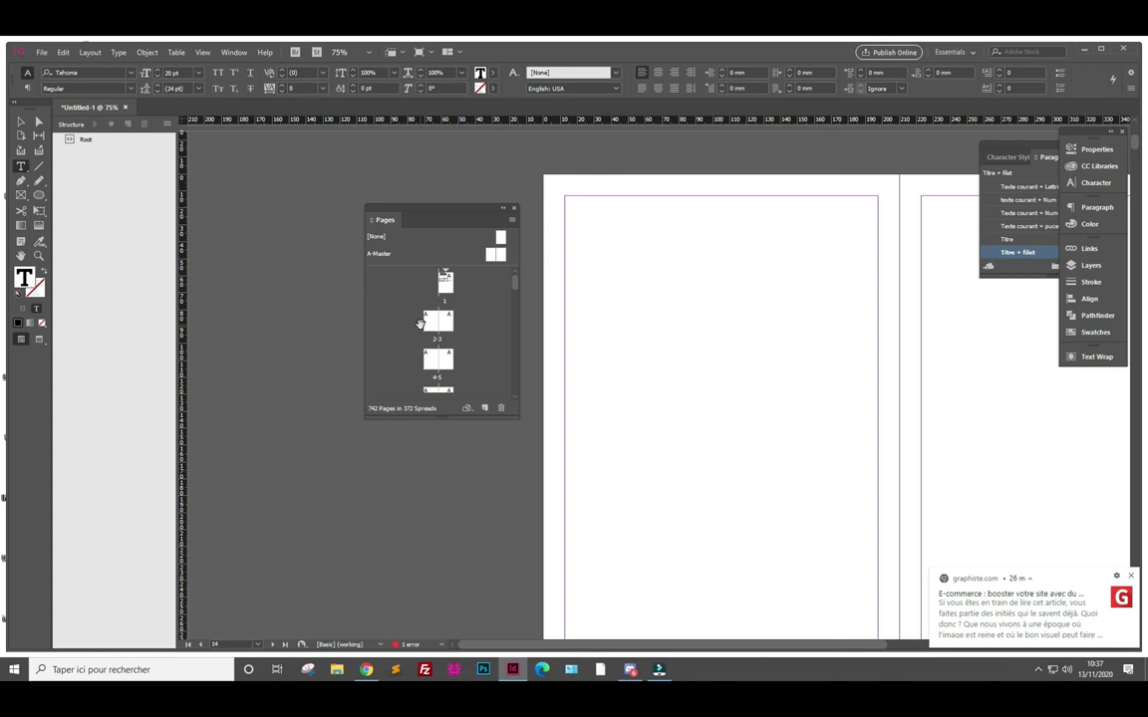
pyautogui.click(43, 54)
pyautogui.moveTo(82, 337)
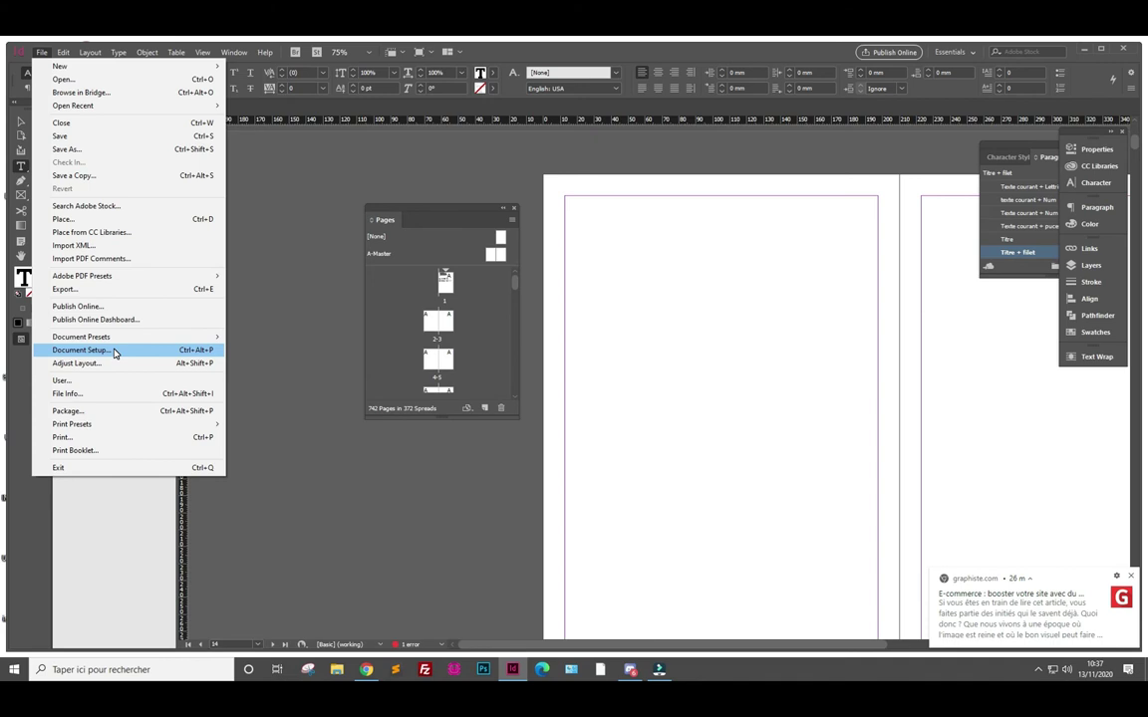
pyautogui.click(115, 352)
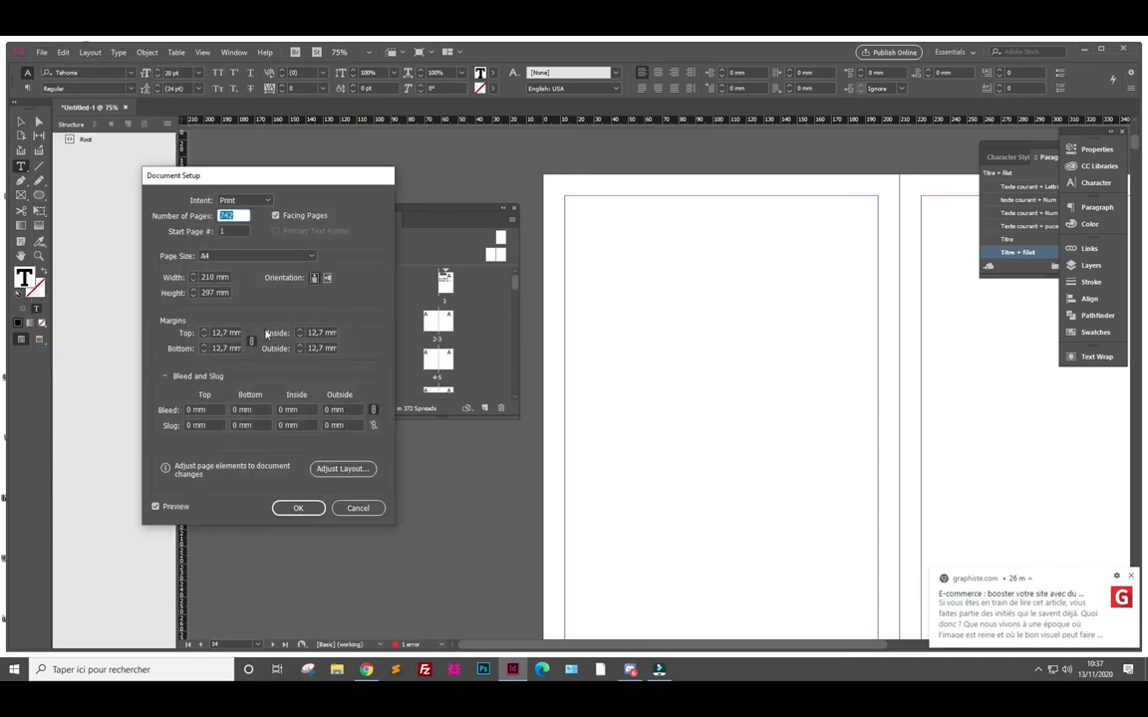
pyautogui.click(356, 508)
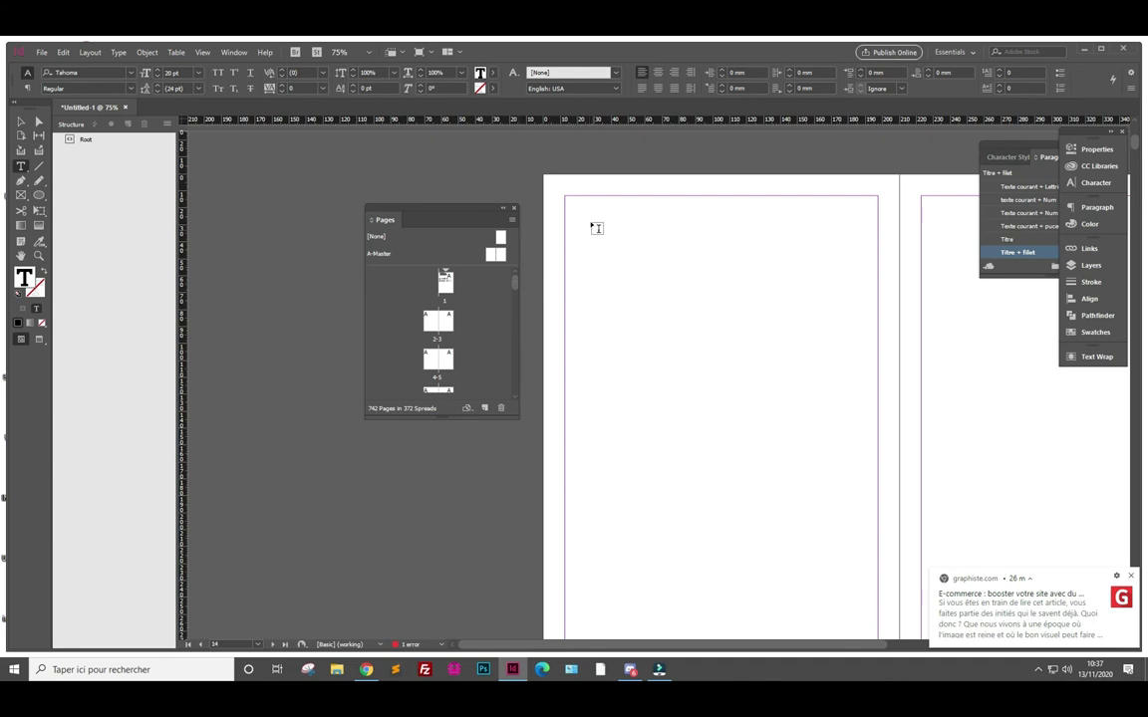
# Draw a small text frame in a page's top-left corner
pyautogui.click(449, 290)
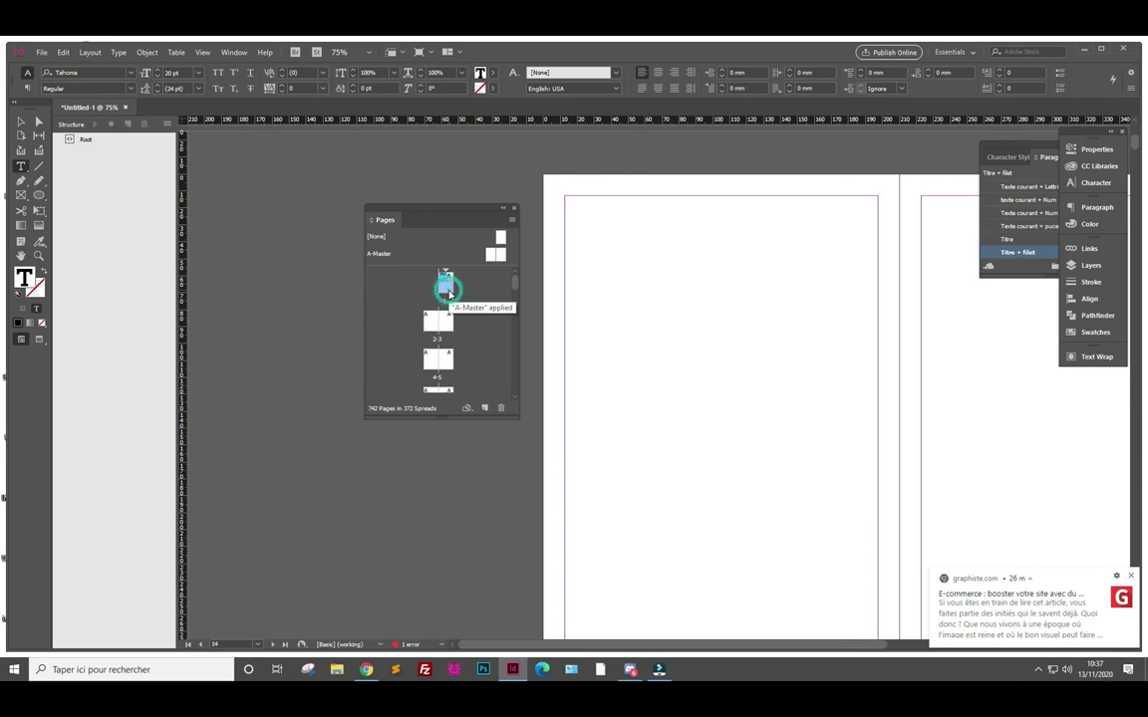
pyautogui.moveTo(567, 197); pyautogui.dragTo(603, 235)
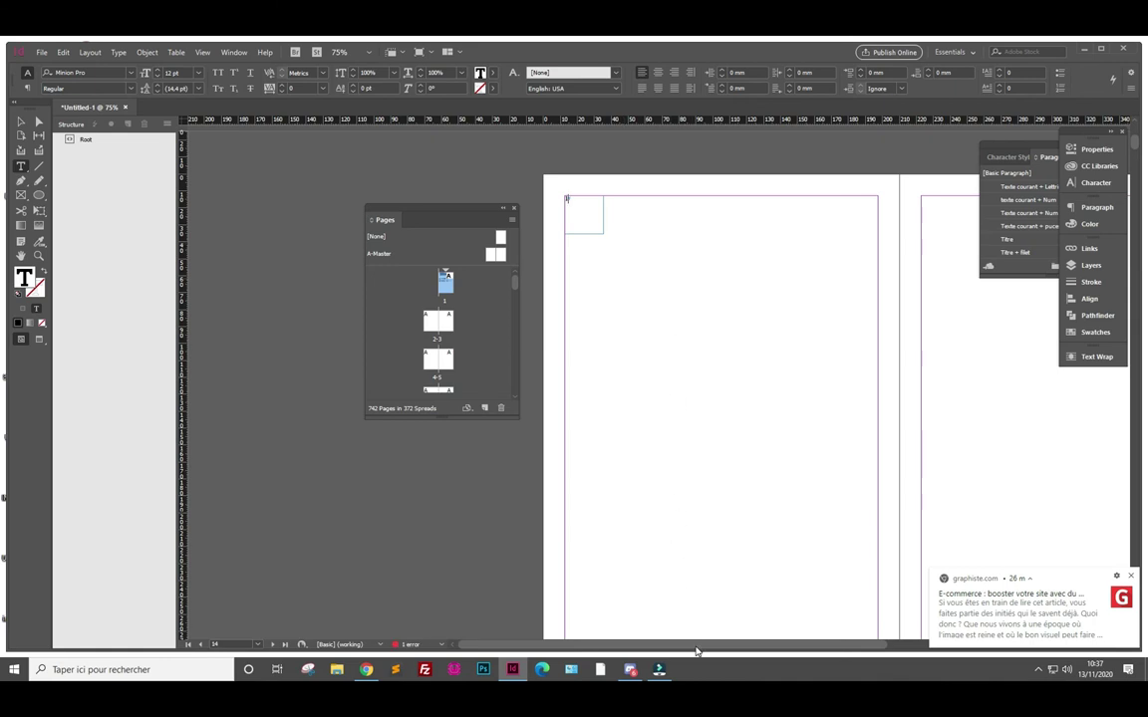
pyautogui.moveTo(694, 647); pyautogui.dragTo(720, 648)
pyautogui.hscroll(-5, 577, 431)
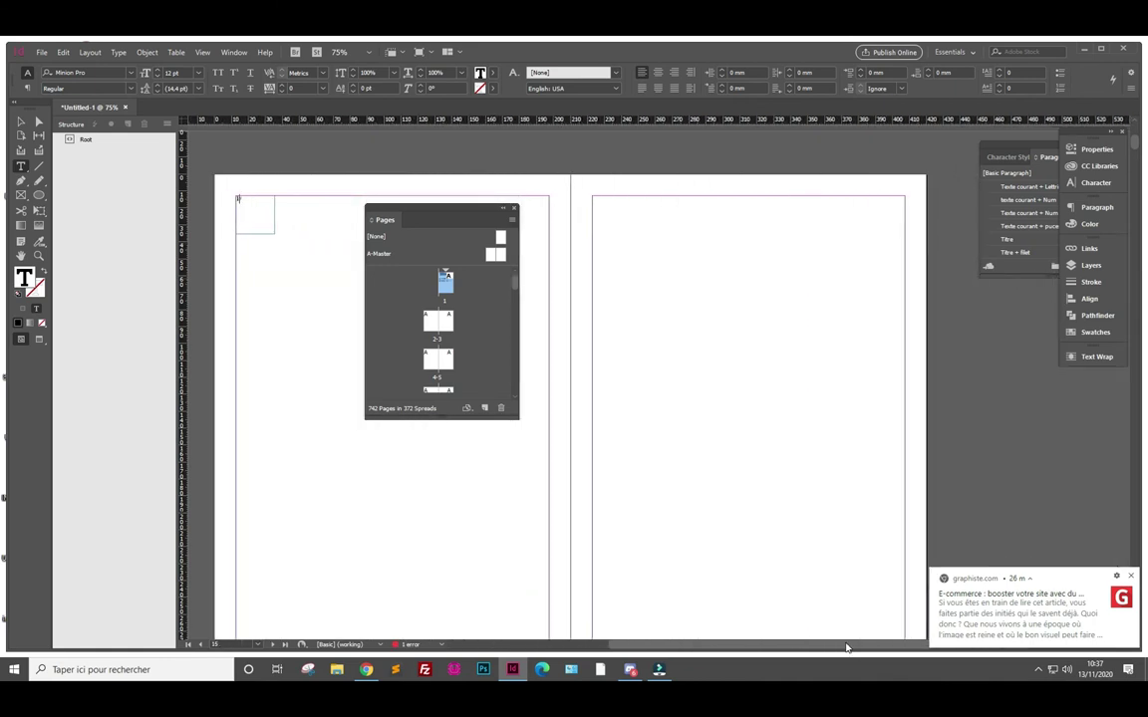
# Go to page 1 and draw a small text frame below its bottom margin
pyautogui.doubleClick(447, 284)
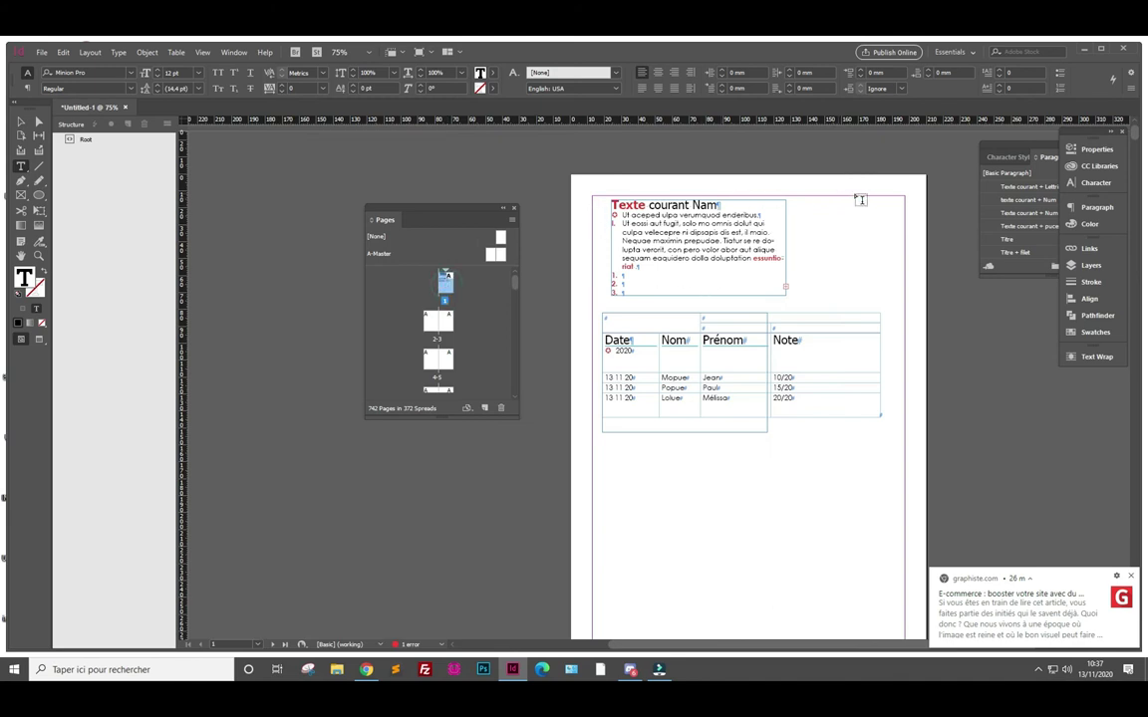
pyautogui.scroll(-5, 806, 587)
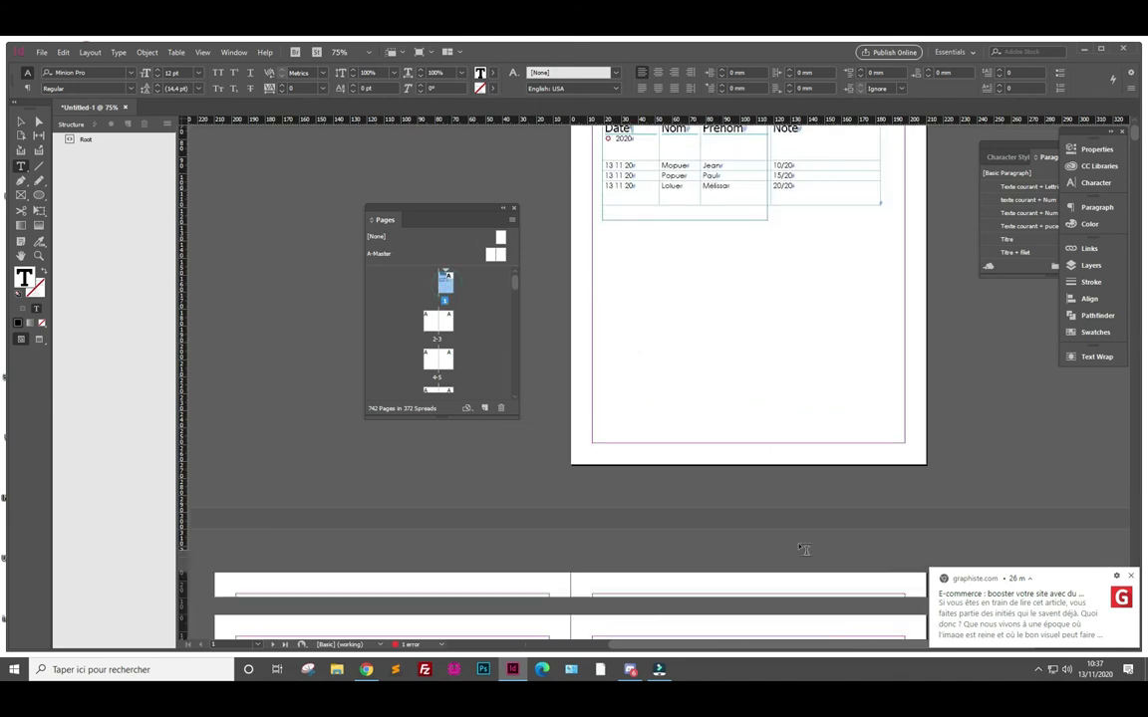
pyautogui.scroll(-2, 804, 546)
pyautogui.scroll(1, 763, 373)
pyautogui.moveTo(735, 403); pyautogui.dragTo(767, 419)
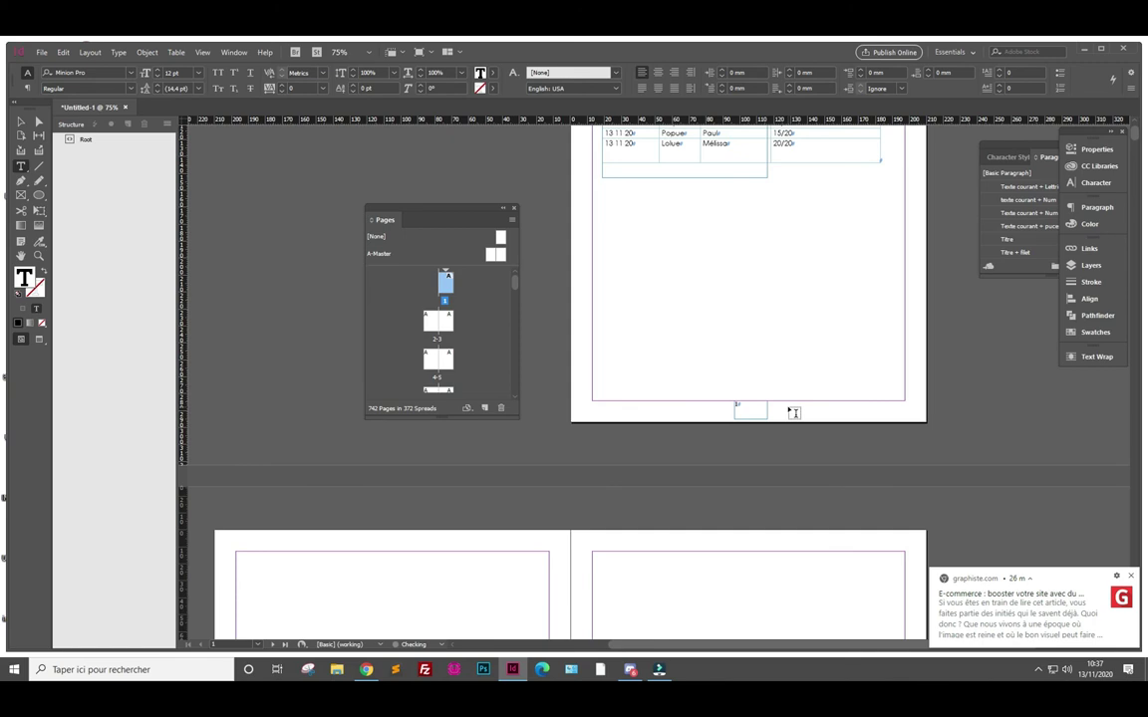
# Centre the text in the small frame and paste a copy as the left page's footer
pyautogui.click(658, 78)
pyautogui.click(21, 121)
pyautogui.click(815, 410)
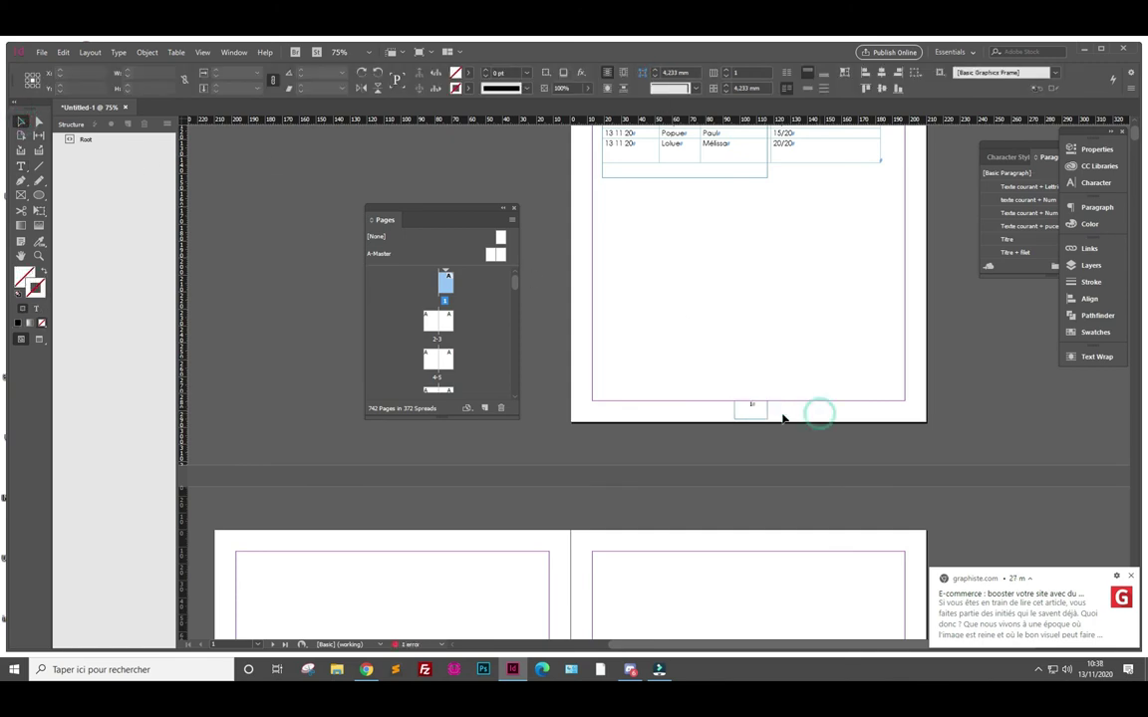
pyautogui.click(750, 413)
pyautogui.scroll(-5, 736, 422)
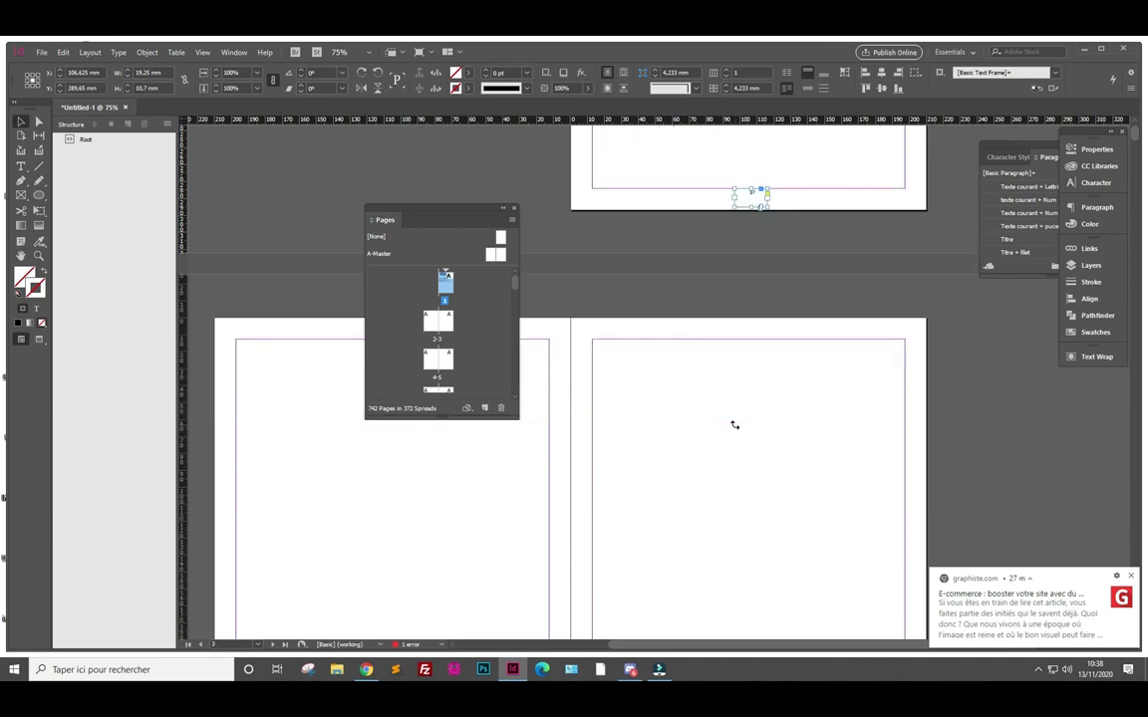
pyautogui.scroll(-2, 394, 592)
pyautogui.hotkey('ctrl', 'v')
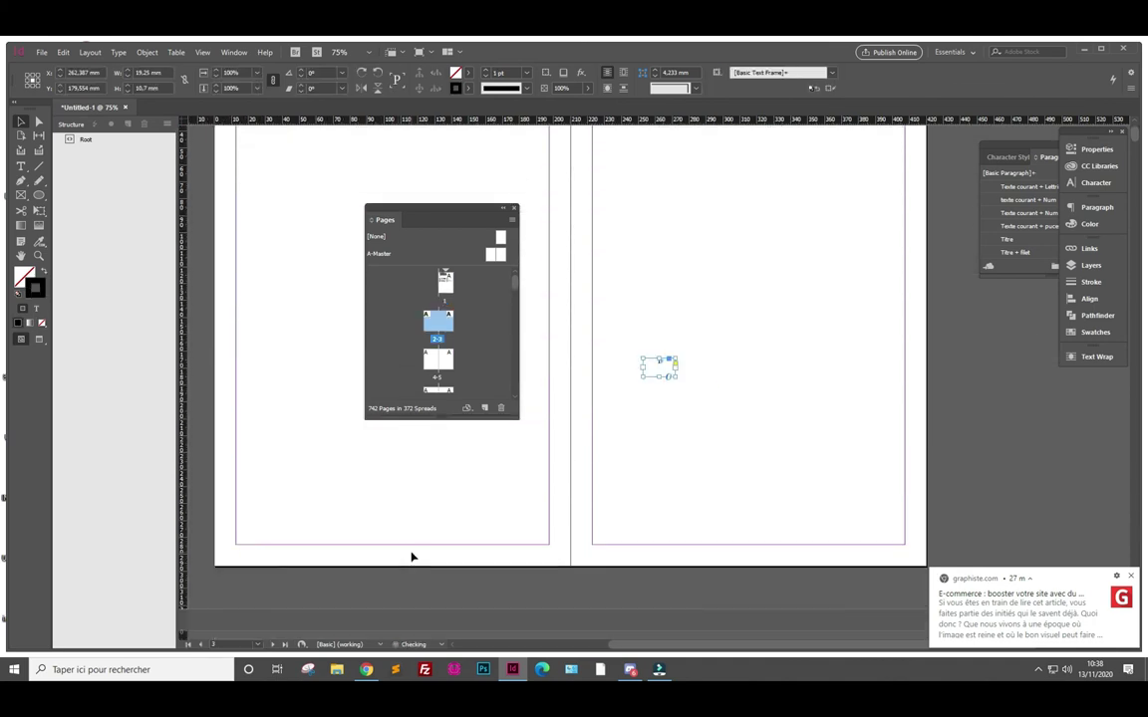
pyautogui.moveTo(654, 372)
pyautogui.mouseDown()
pyautogui.moveTo(405, 543)
pyautogui.moveTo(402, 557)
pyautogui.mouseUp()
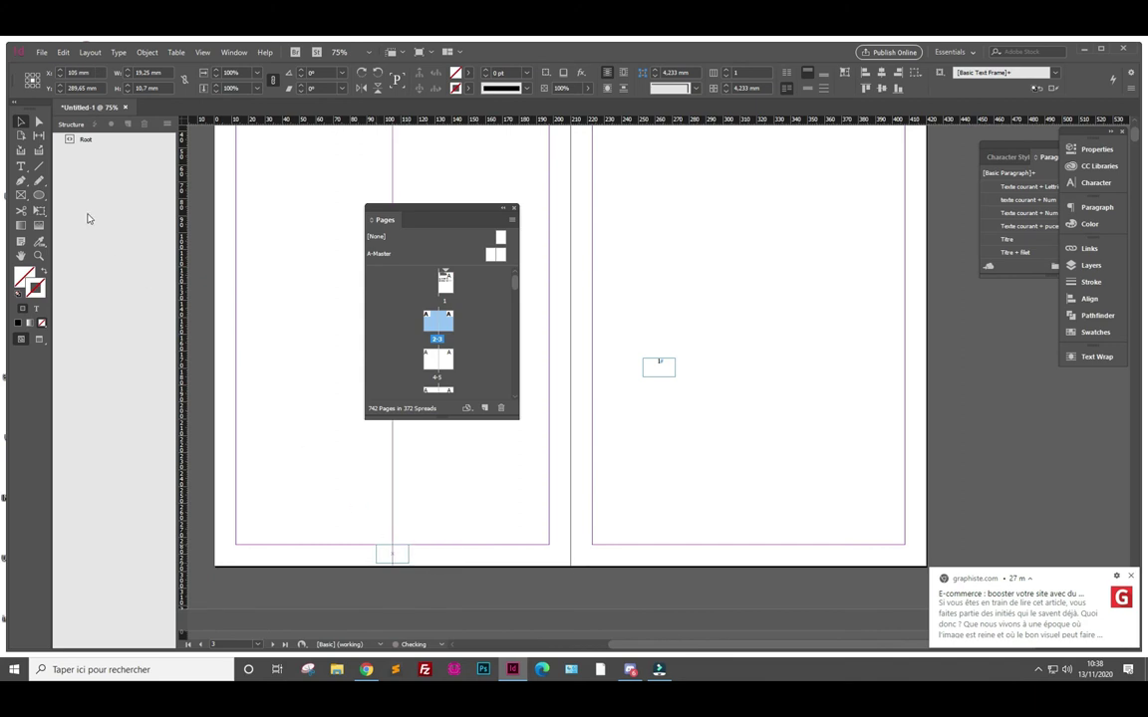
# Copy the left footer frame onto the bottom of the right page
pyautogui.press('t')
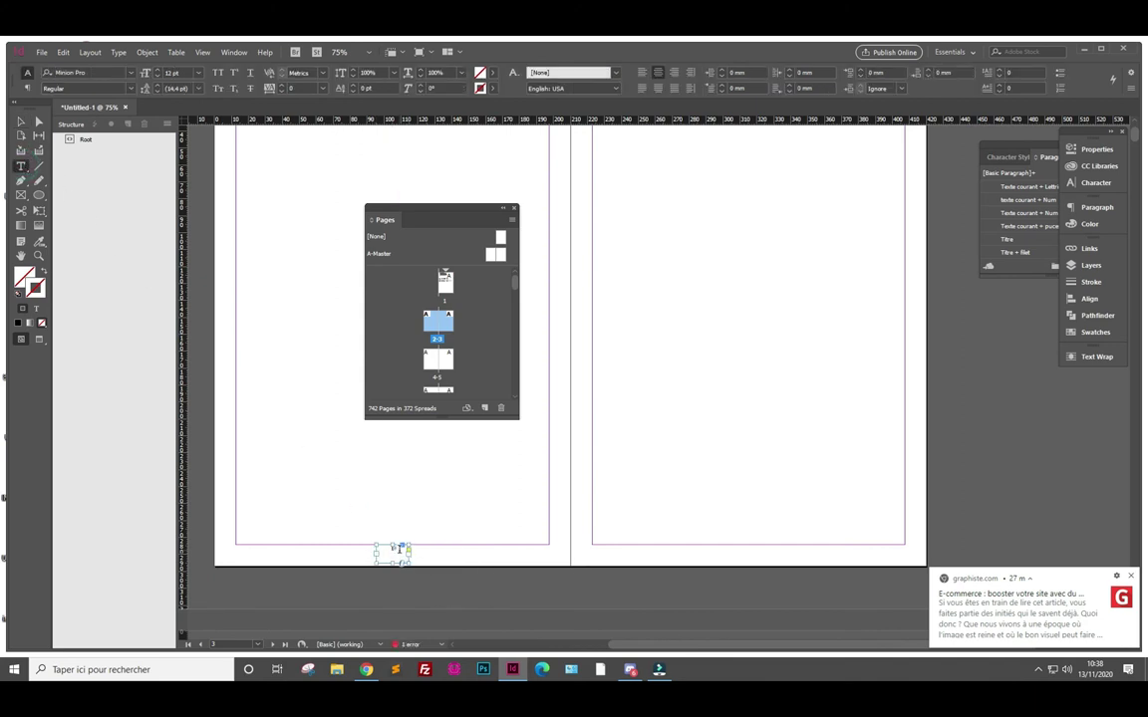
pyautogui.click(396, 550)
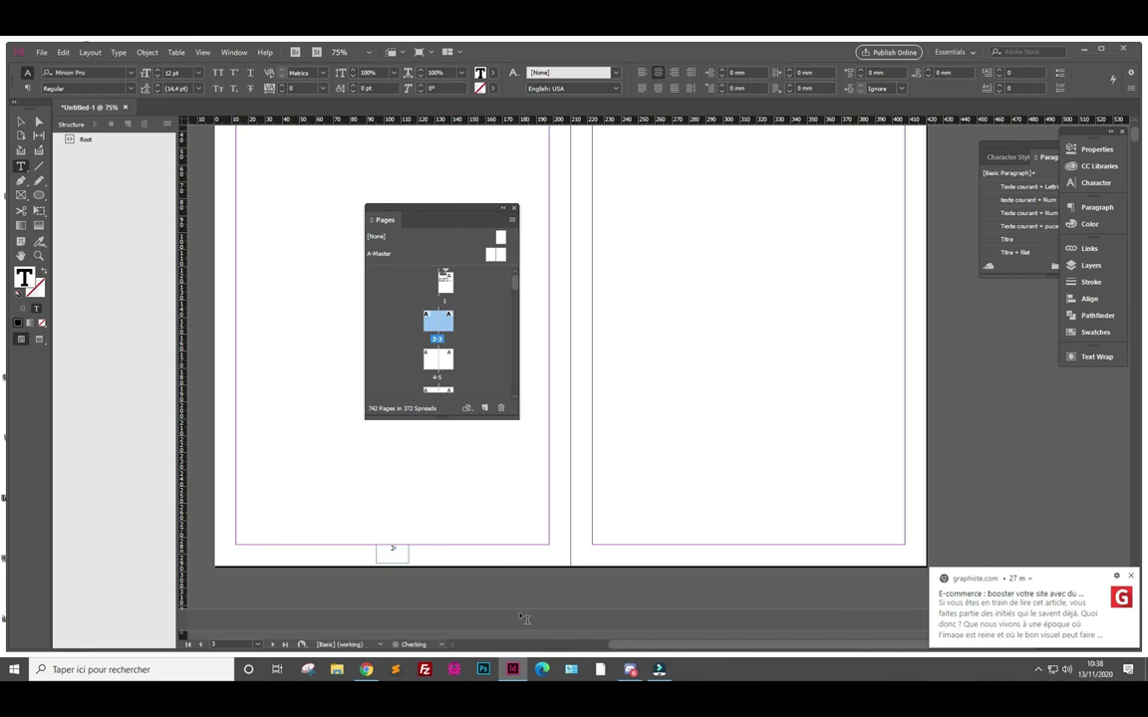
pyautogui.click(19, 120)
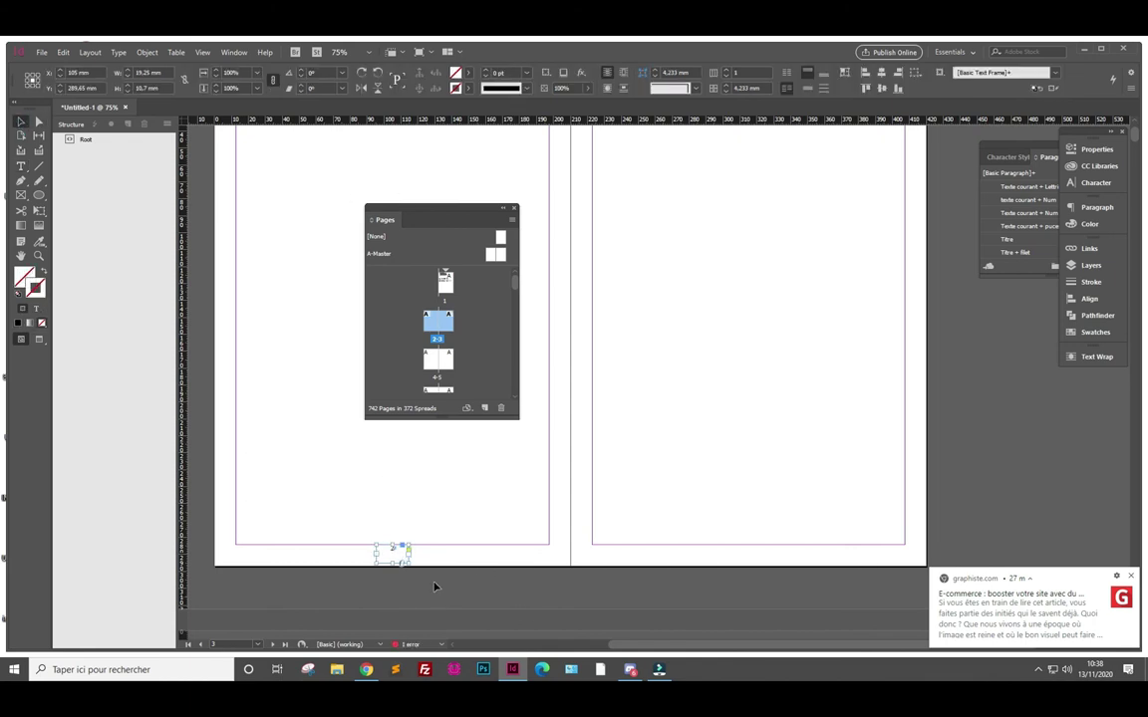
pyautogui.click(396, 555)
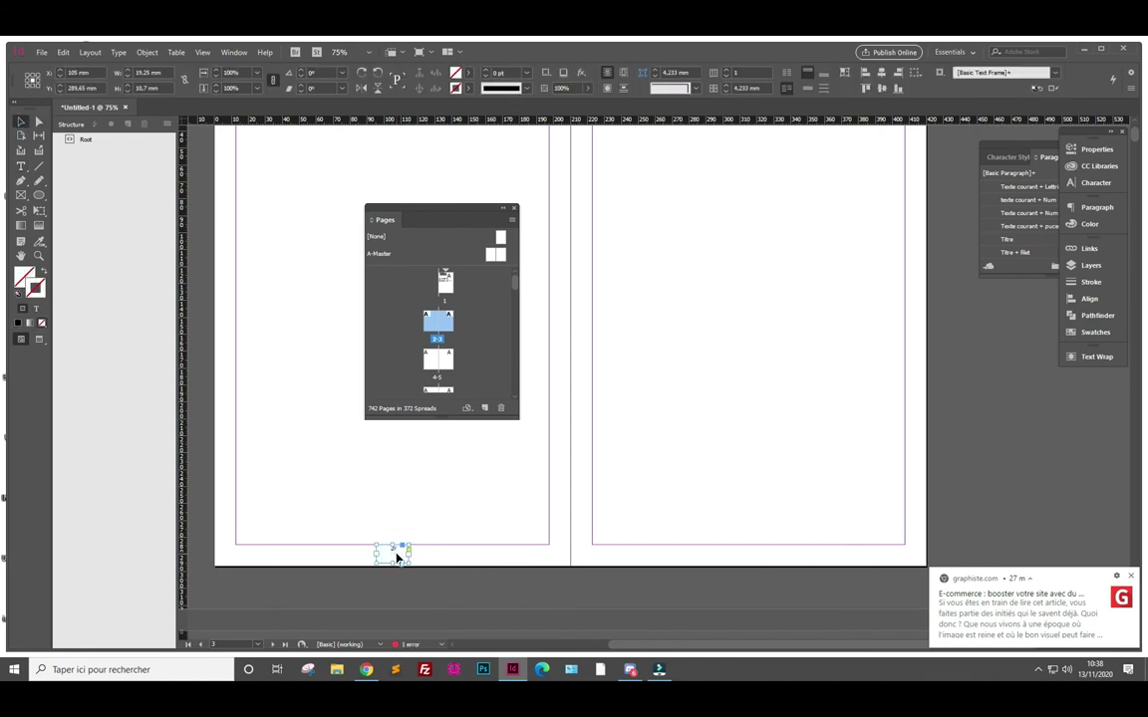
pyautogui.click(763, 533)
pyautogui.hotkey('ctrl', 'v')
pyautogui.moveTo(409, 547); pyautogui.dragTo(757, 554)
# Insert the automatic page number into the right footer frame
pyautogui.click(20, 165)
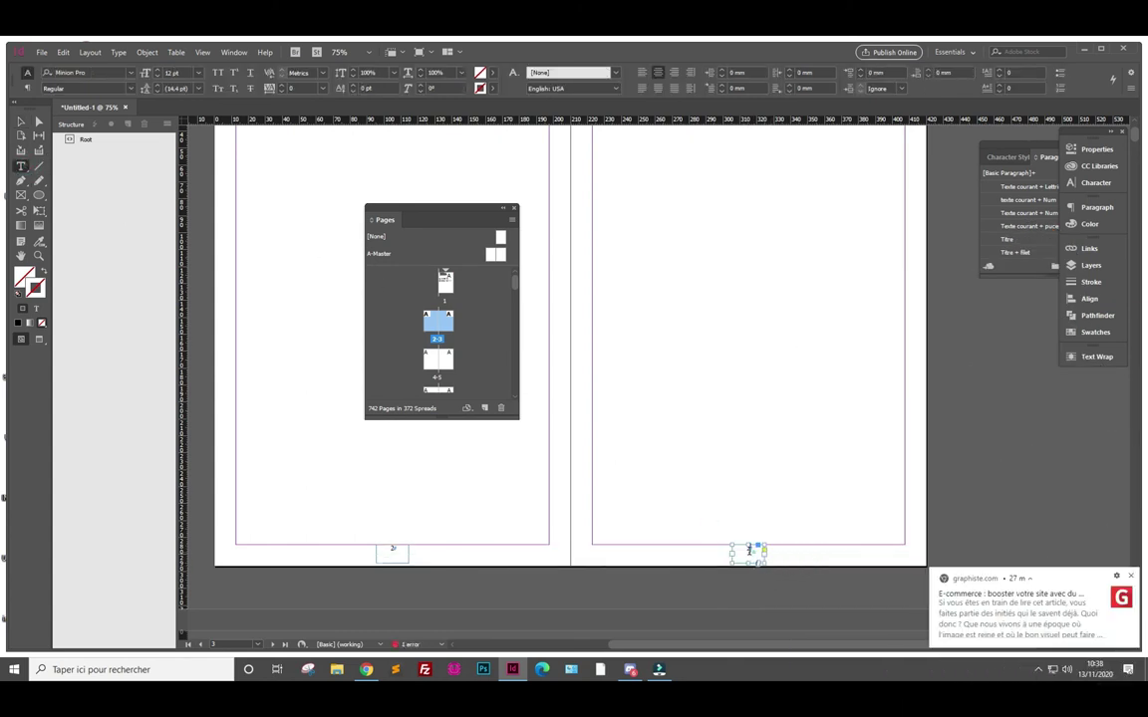
pyautogui.click(755, 543)
pyautogui.scroll(1, 757, 543)
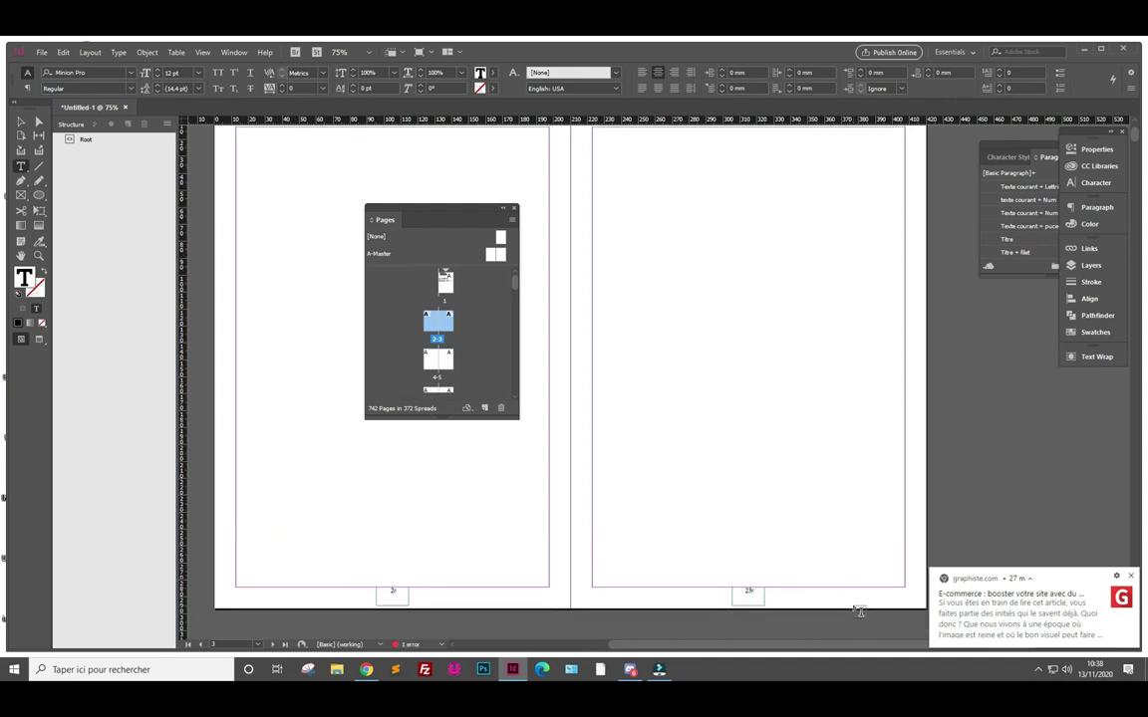
pyautogui.press('BackSpace')
# Select the left footer frame, place the cursor inside it, and show the Type menu
pyautogui.click(20, 120)
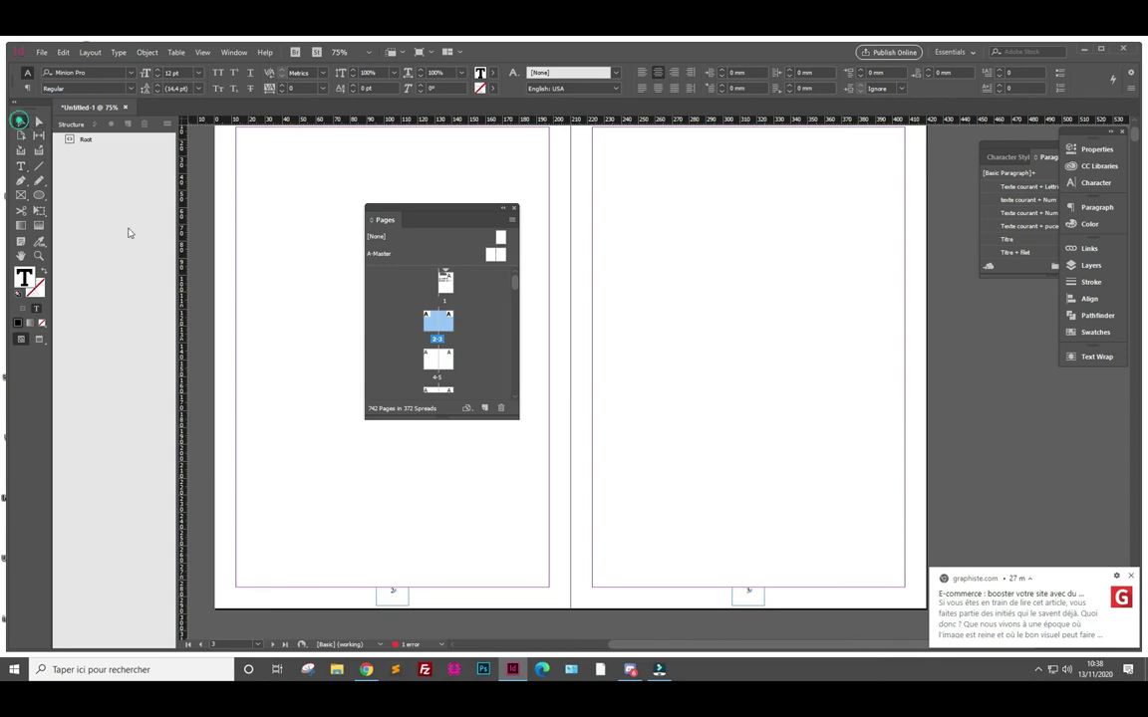
pyautogui.click(395, 598)
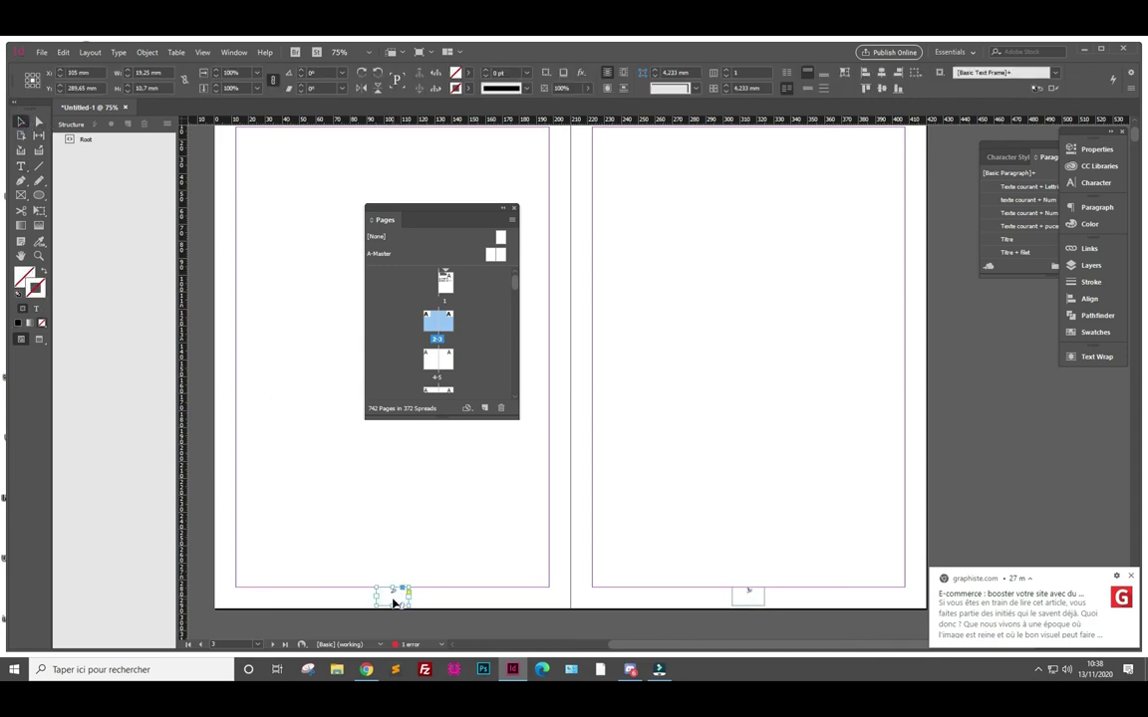
pyautogui.click(20, 166)
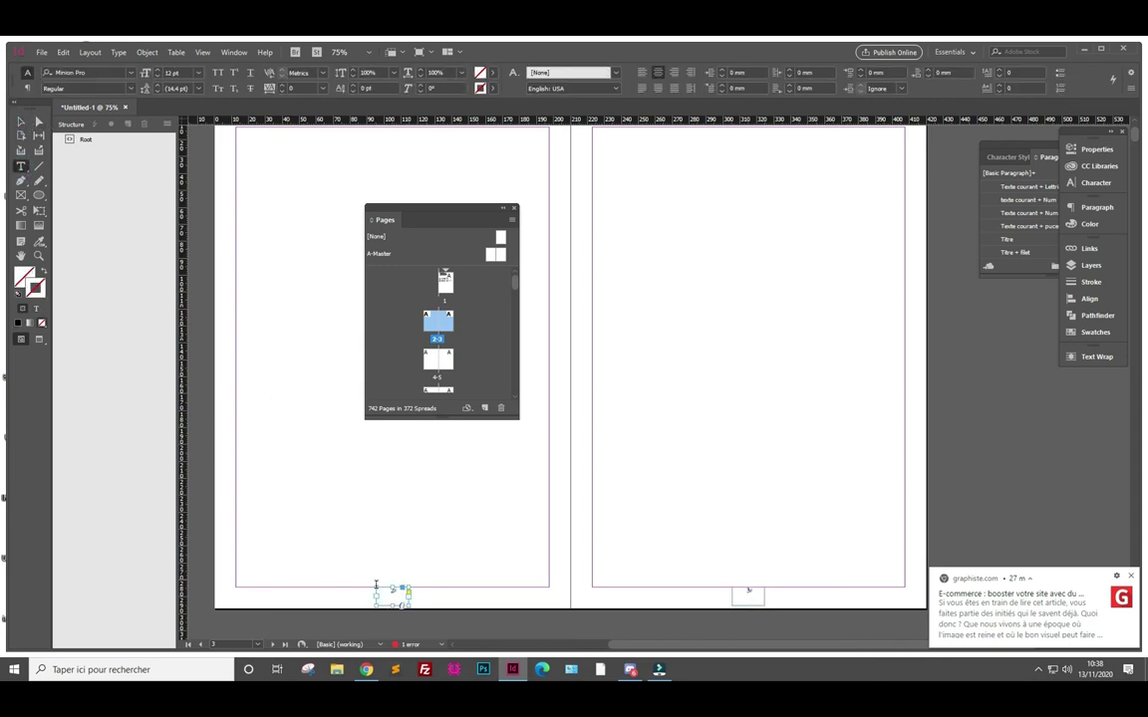
pyautogui.click(392, 592)
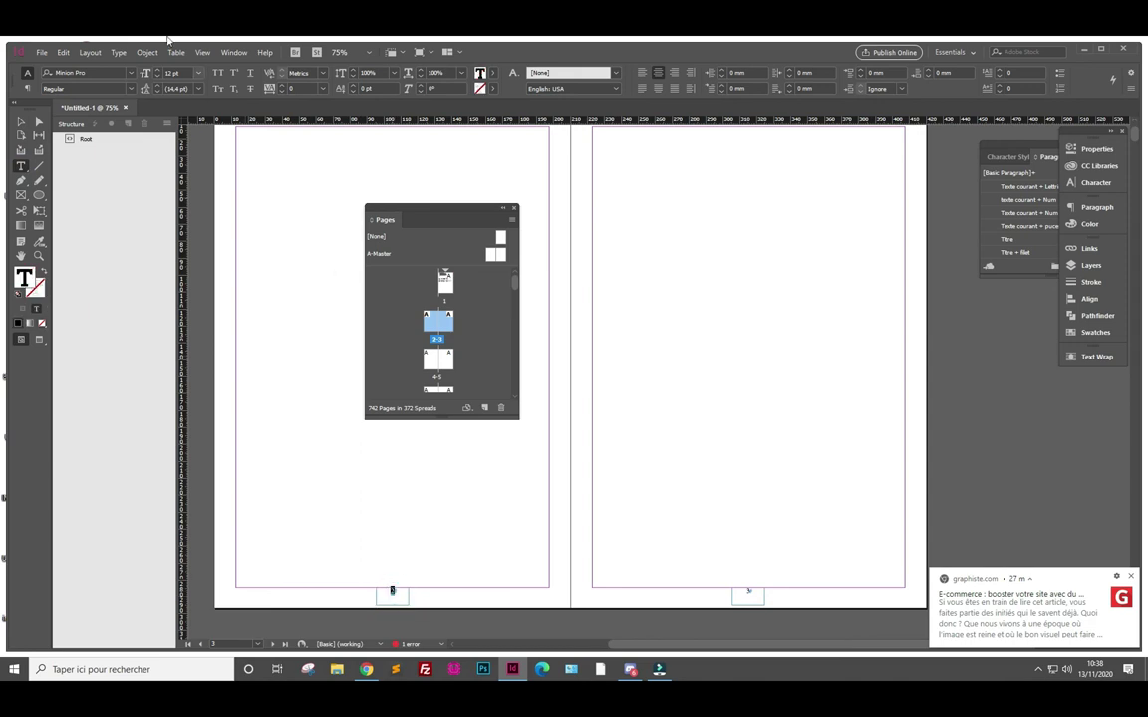
pyautogui.click(117, 52)
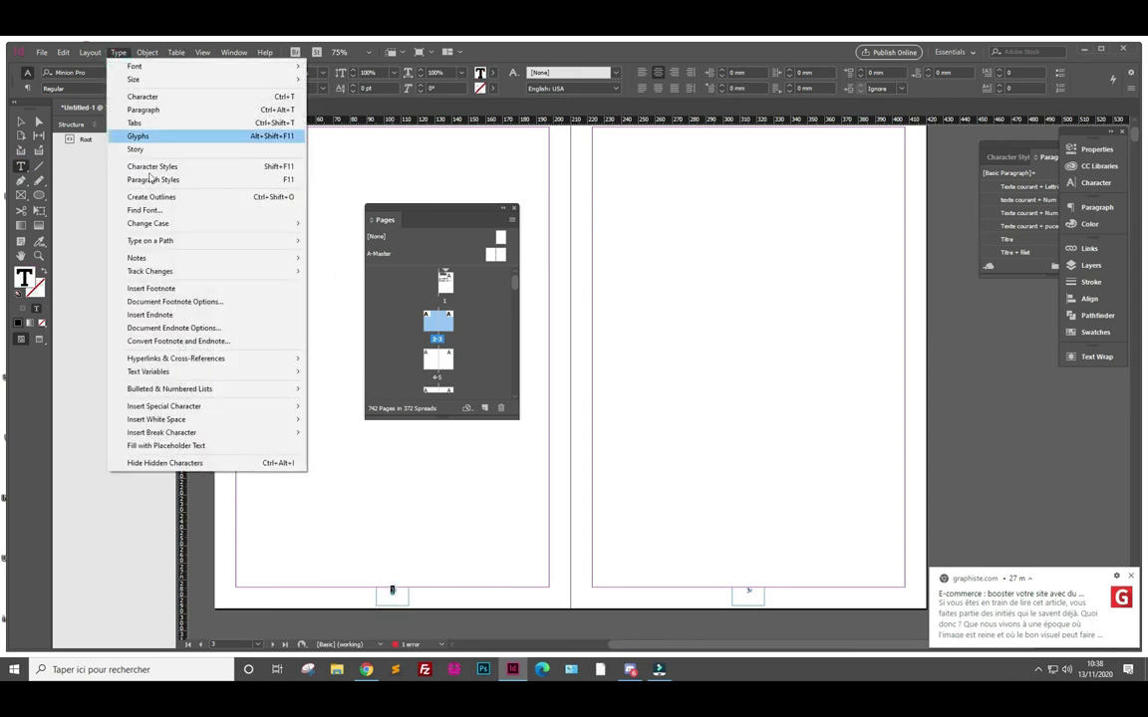
pyautogui.moveTo(164, 406)
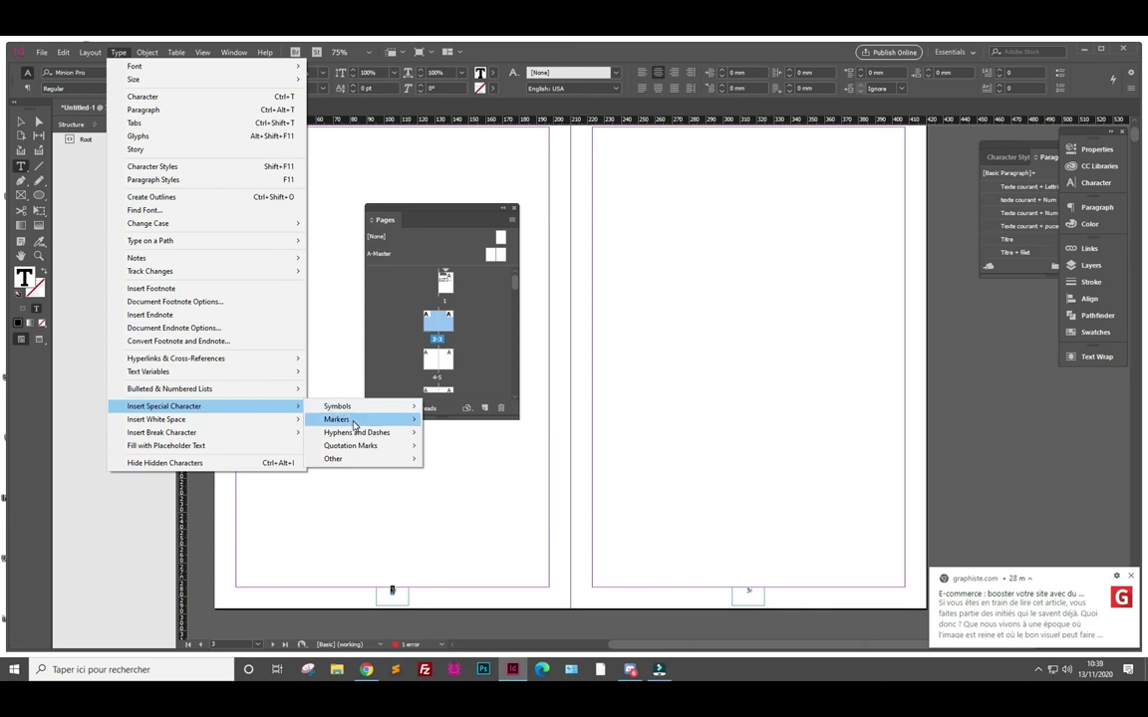
pyautogui.moveTo(337, 419)
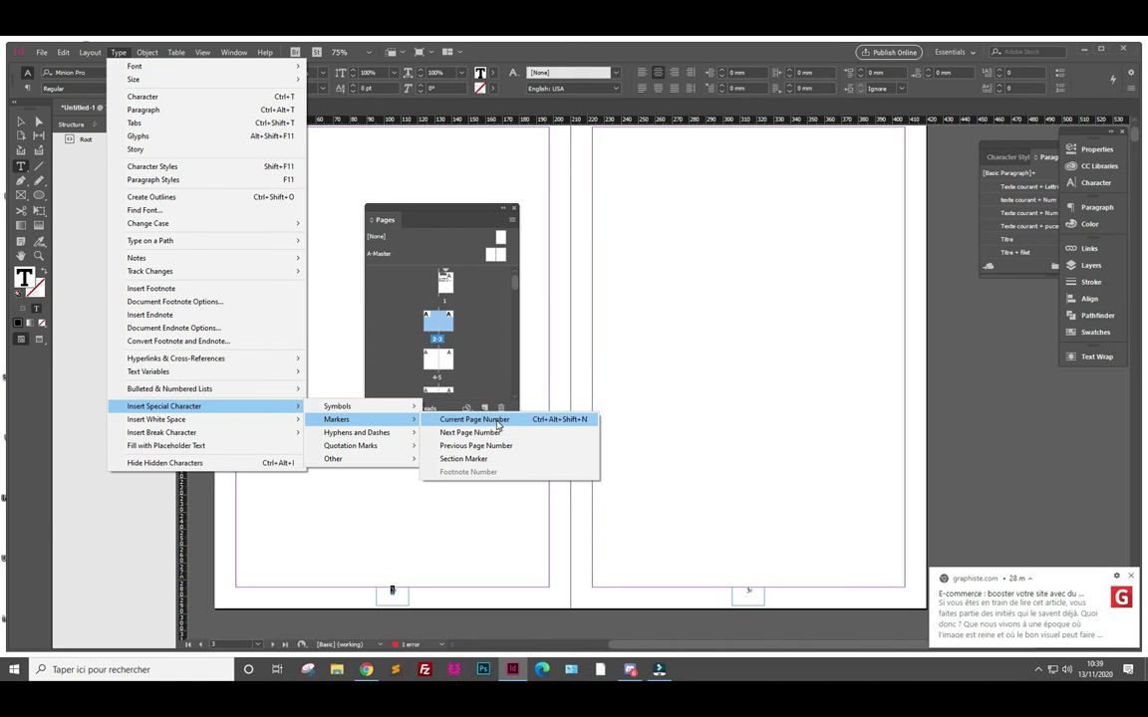
# Insert the Current Page Number marker into the left footer frame and select the frame
pyautogui.click(497, 419)
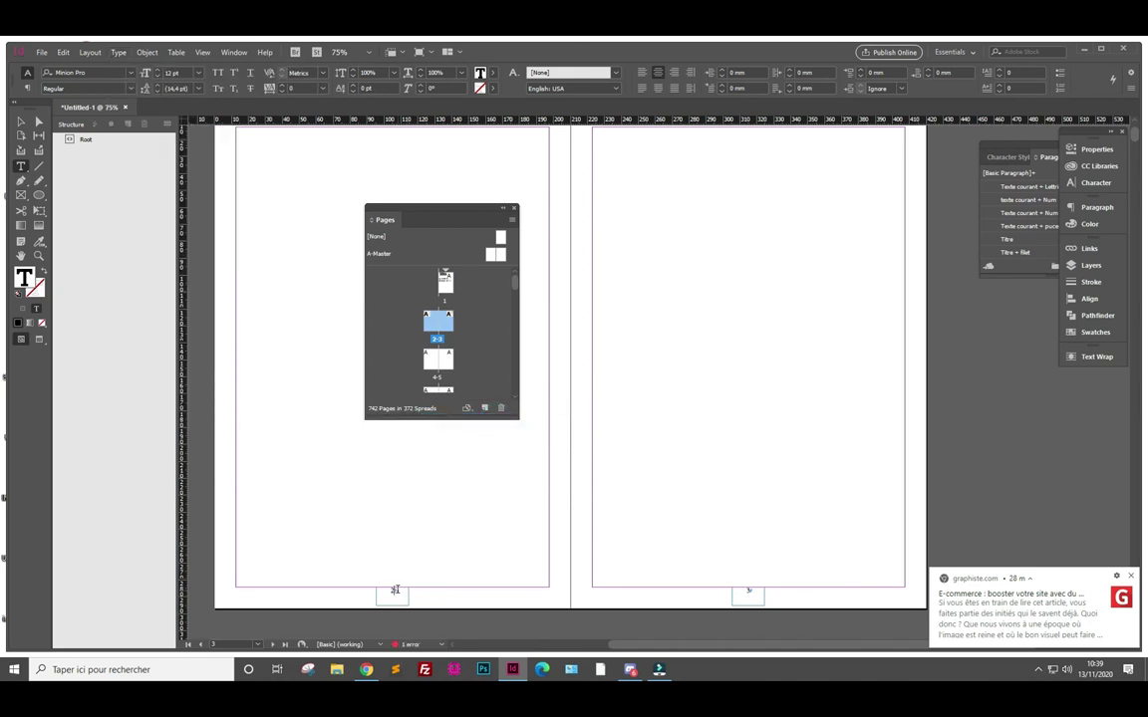
pyautogui.moveTo(394, 590); pyautogui.dragTo(390, 590)
pyautogui.click(20, 124)
pyautogui.click(399, 595)
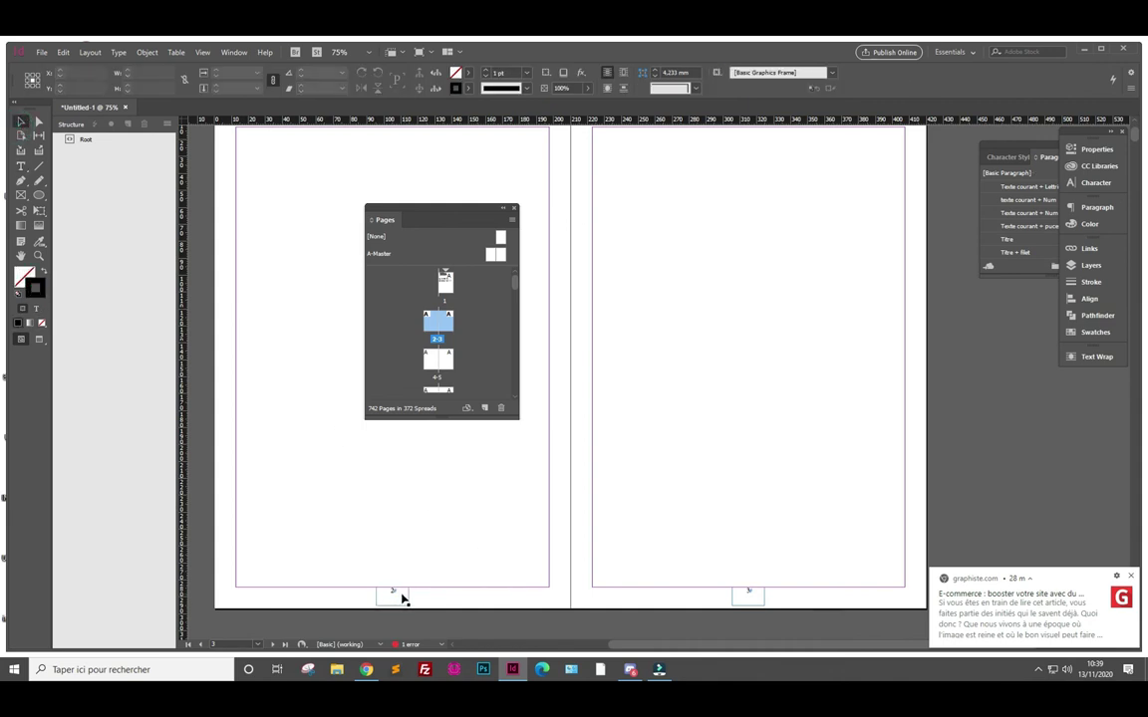
# Scroll the Pages panel and go to spread 470–471
pyautogui.scroll(-5, 478, 557)
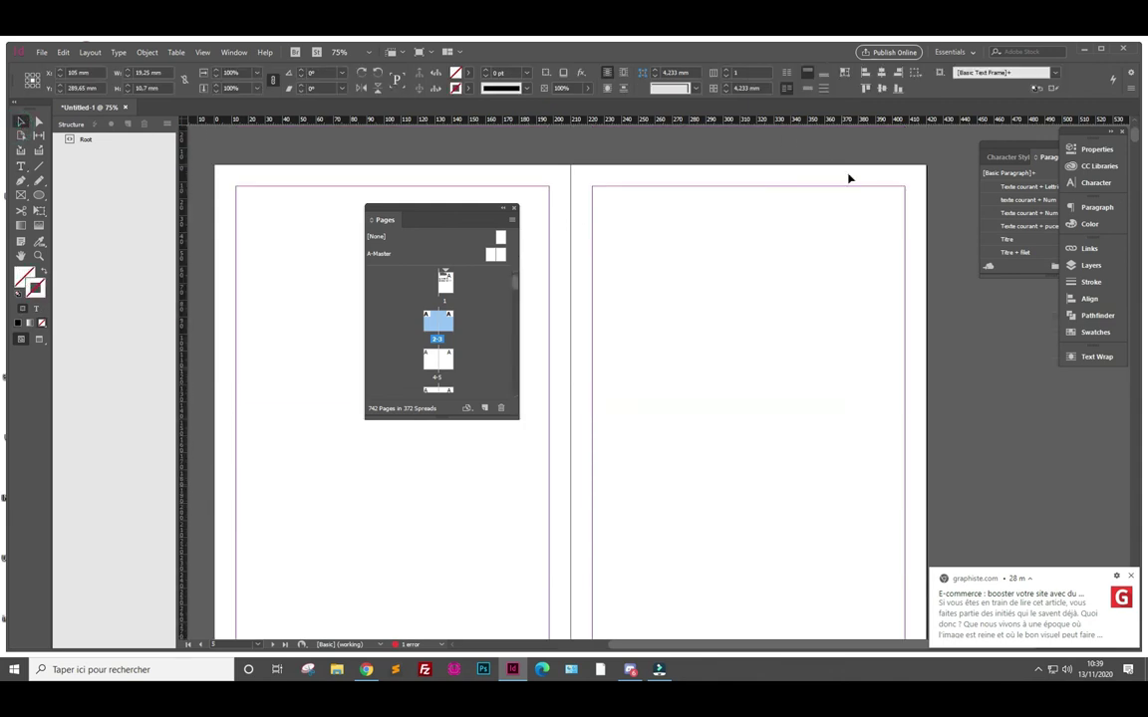
pyautogui.moveTo(514, 283); pyautogui.dragTo(496, 350)
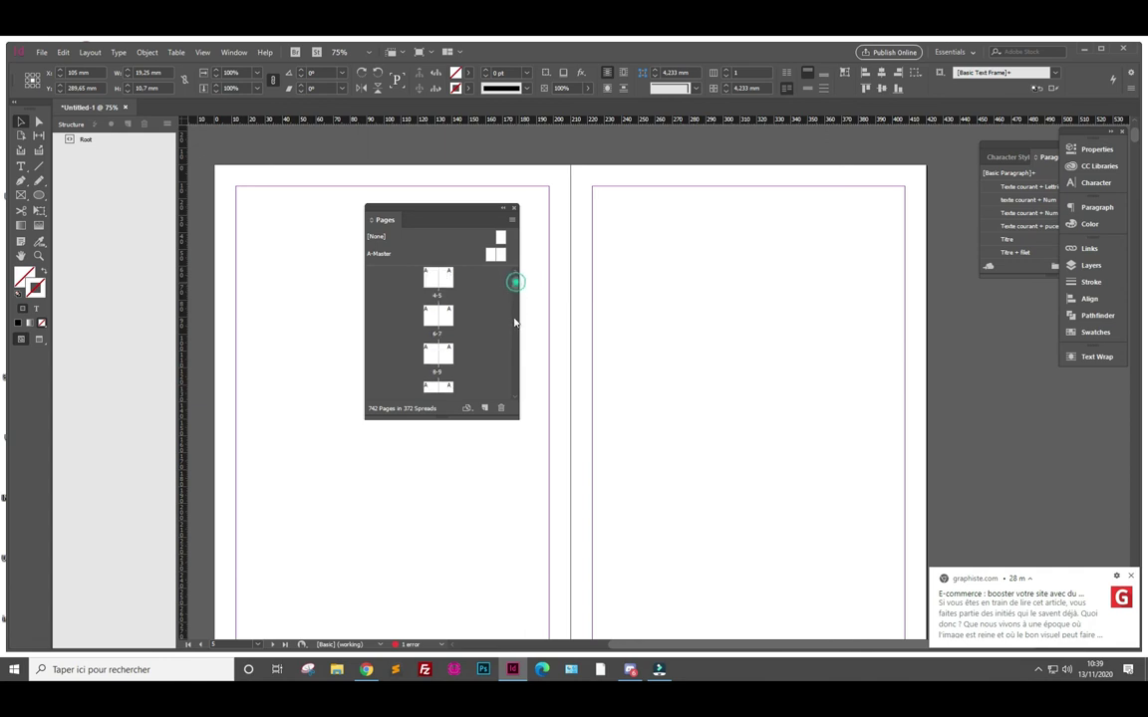
pyautogui.doubleClick(438, 335)
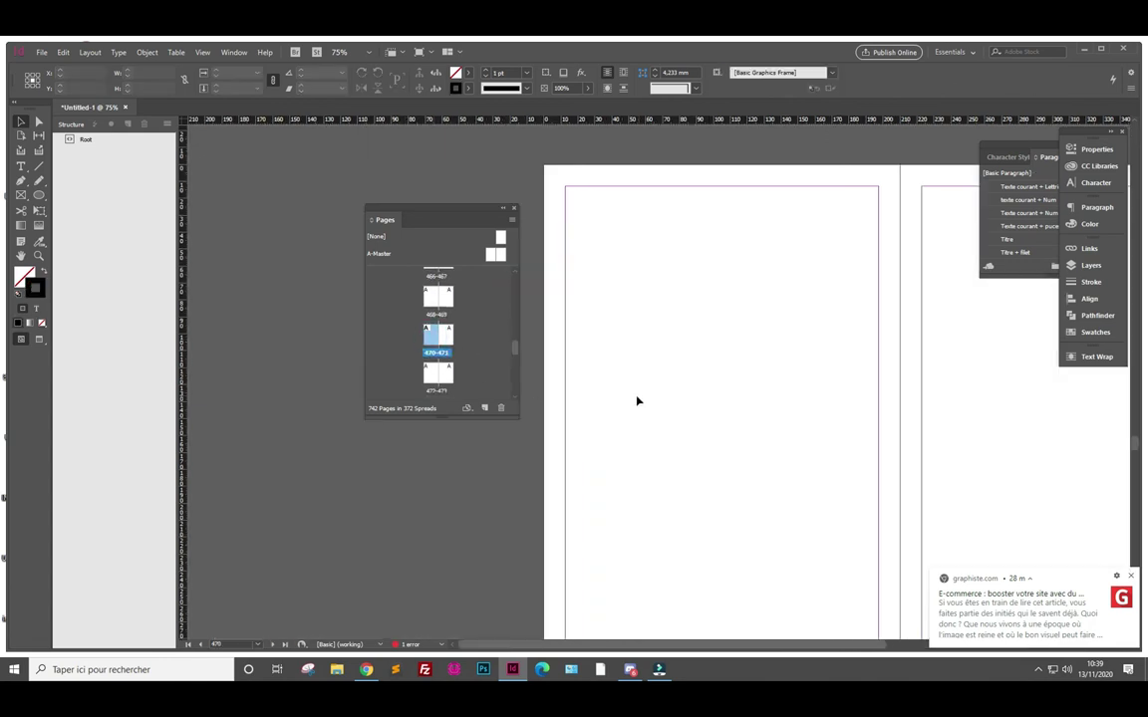
# Paste the page-number frame onto page 470 and deselect it
pyautogui.hotkey('ctrl', 'v')
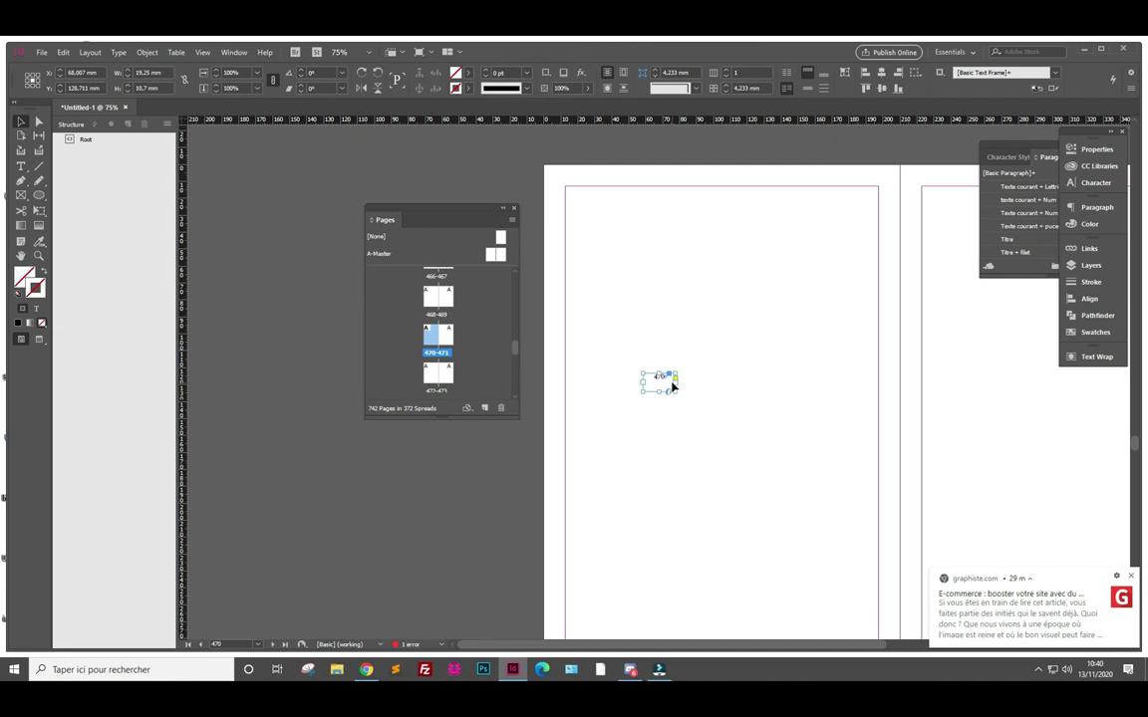
pyautogui.click(691, 294)
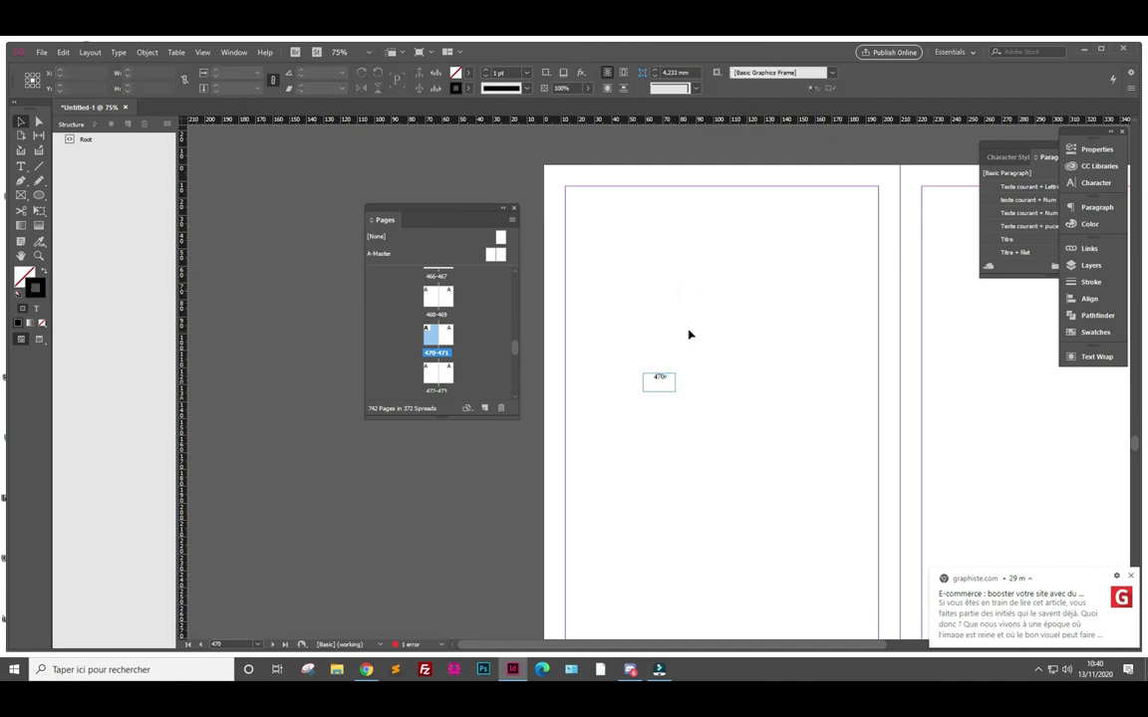
# Draw a text frame near the top of page 470 holding the Current Page Number marker
pyautogui.click(21, 167)
pyautogui.moveTo(627, 206); pyautogui.dragTo(793, 287)
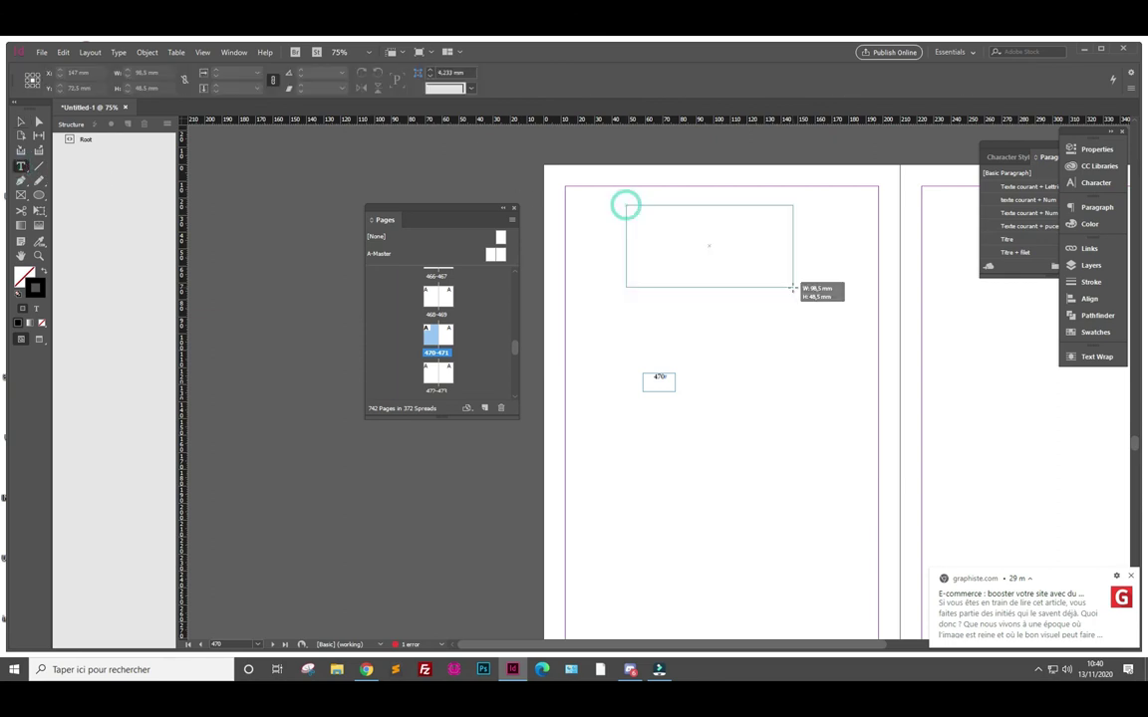
pyautogui.click(119, 53)
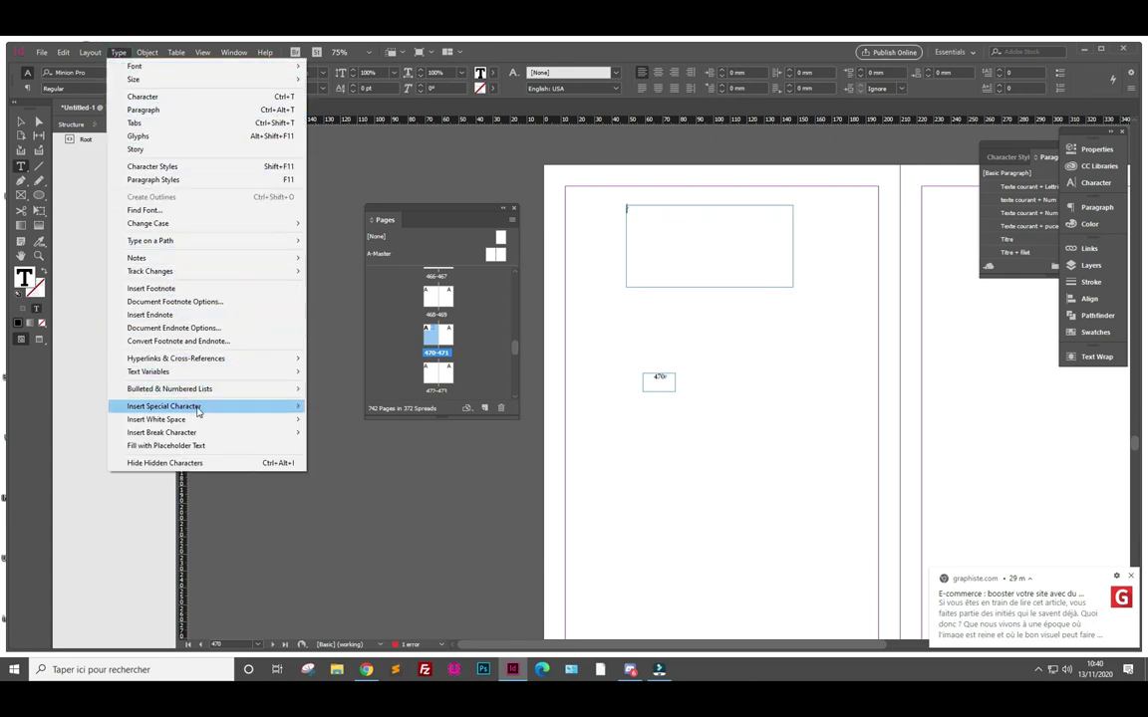
pyautogui.moveTo(337, 419)
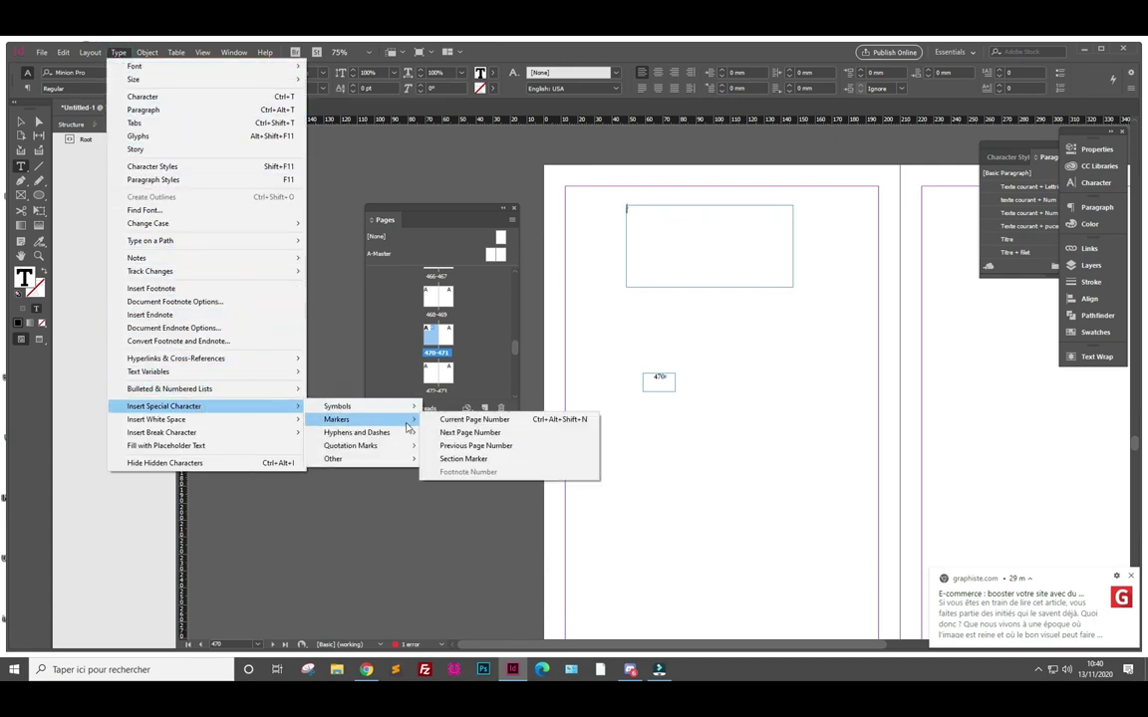
pyautogui.click(476, 419)
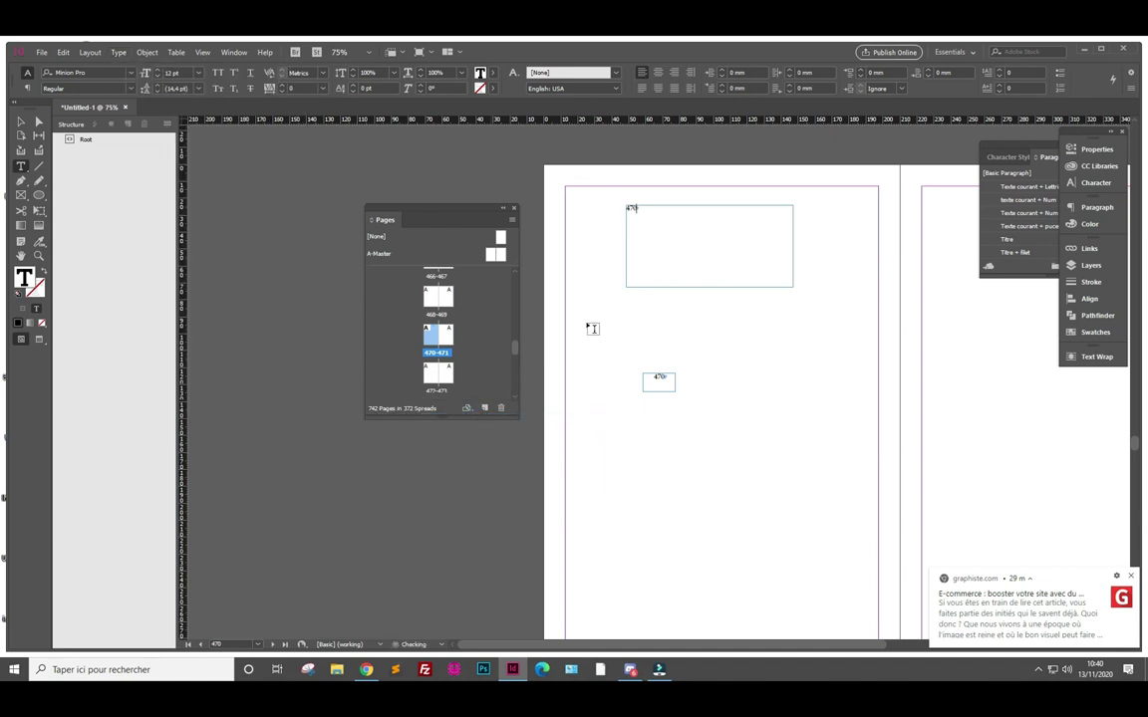
pyautogui.moveTo(655, 207); pyautogui.dragTo(605, 206)
pyautogui.click(198, 73)
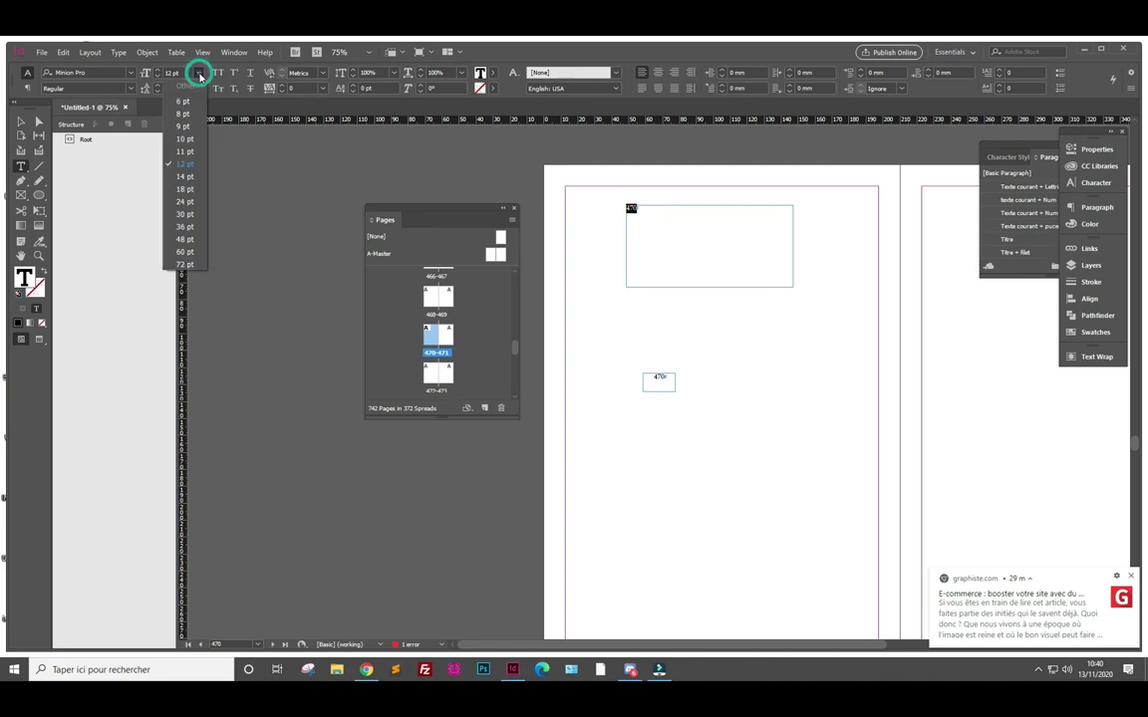
pyautogui.click(186, 265)
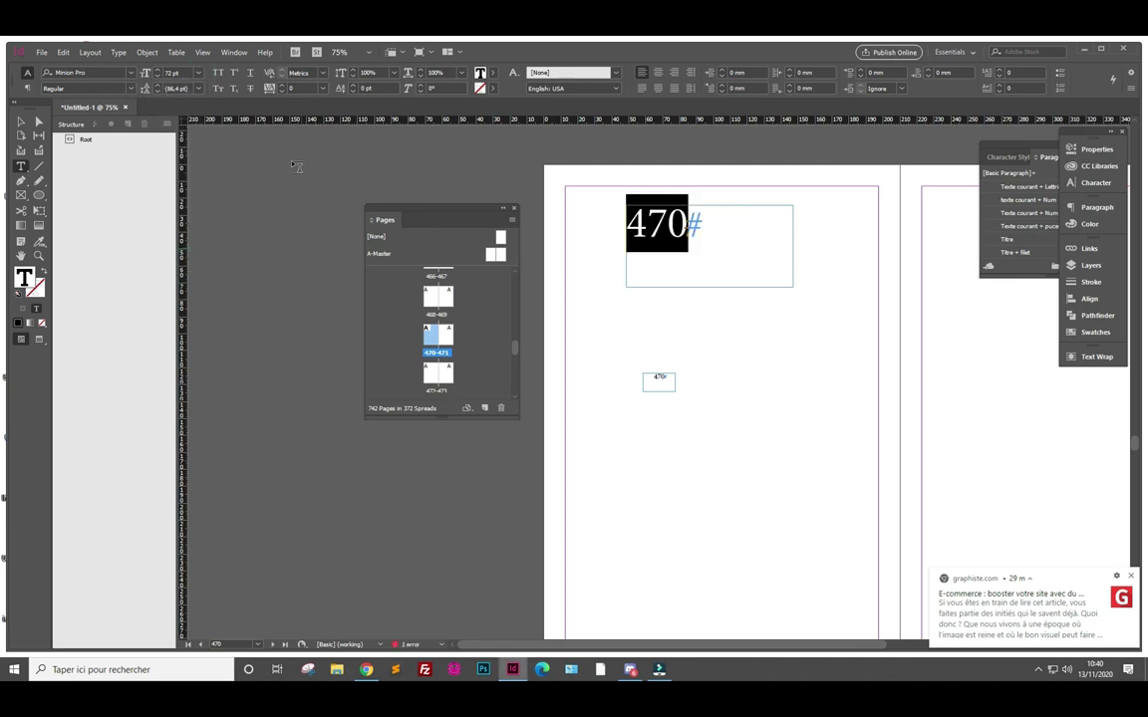
# Set the page number to 200 pt and enlarge the frame to fit it
pyautogui.click(169, 72)
pyautogui.press('BackSpace')
pyautogui.write('200')
pyautogui.click(20, 120)
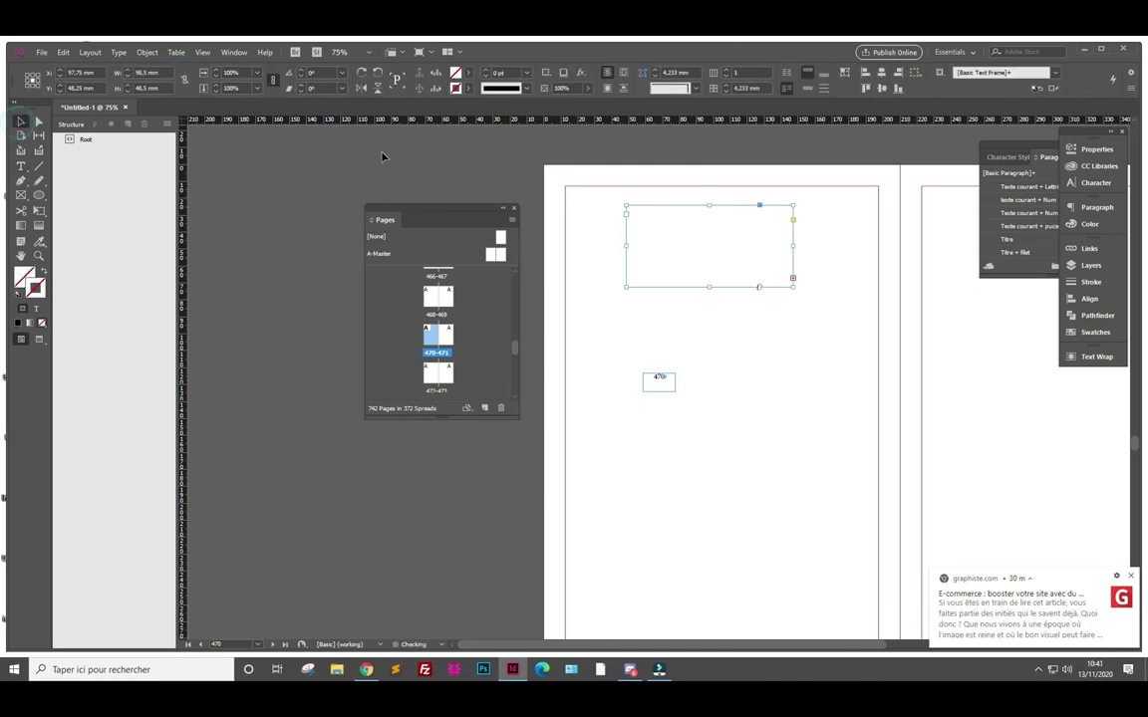
pyautogui.moveTo(791, 286); pyautogui.dragTo(873, 426)
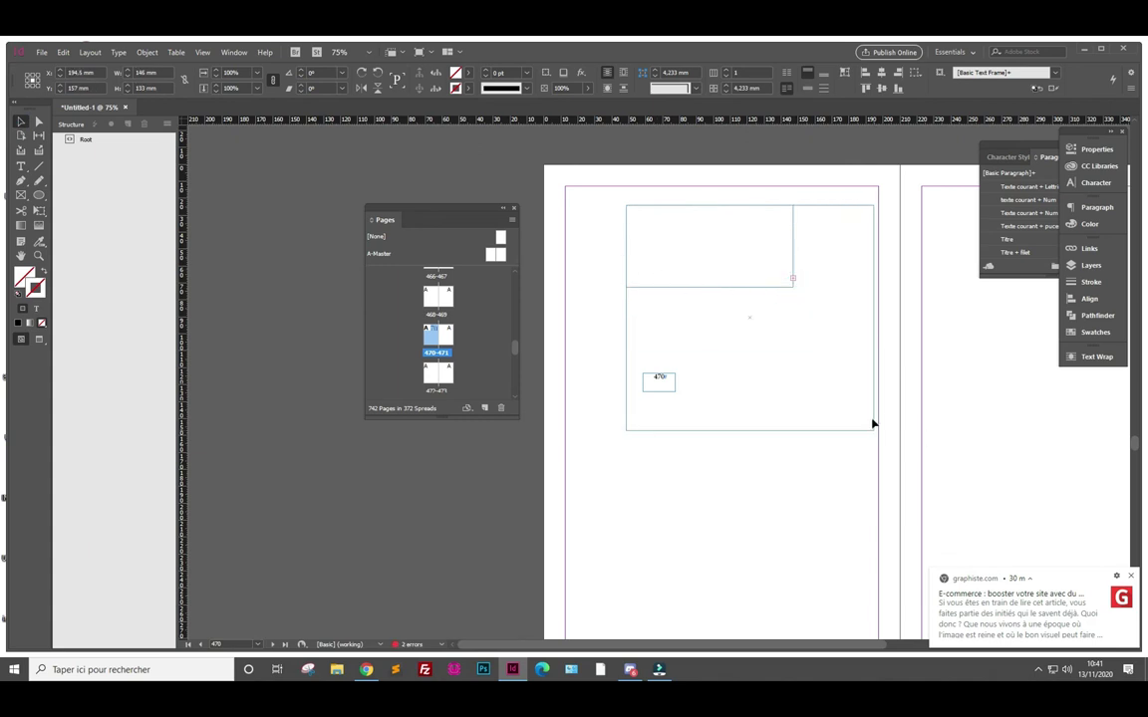
pyautogui.moveTo(693, 298); pyautogui.dragTo(653, 310)
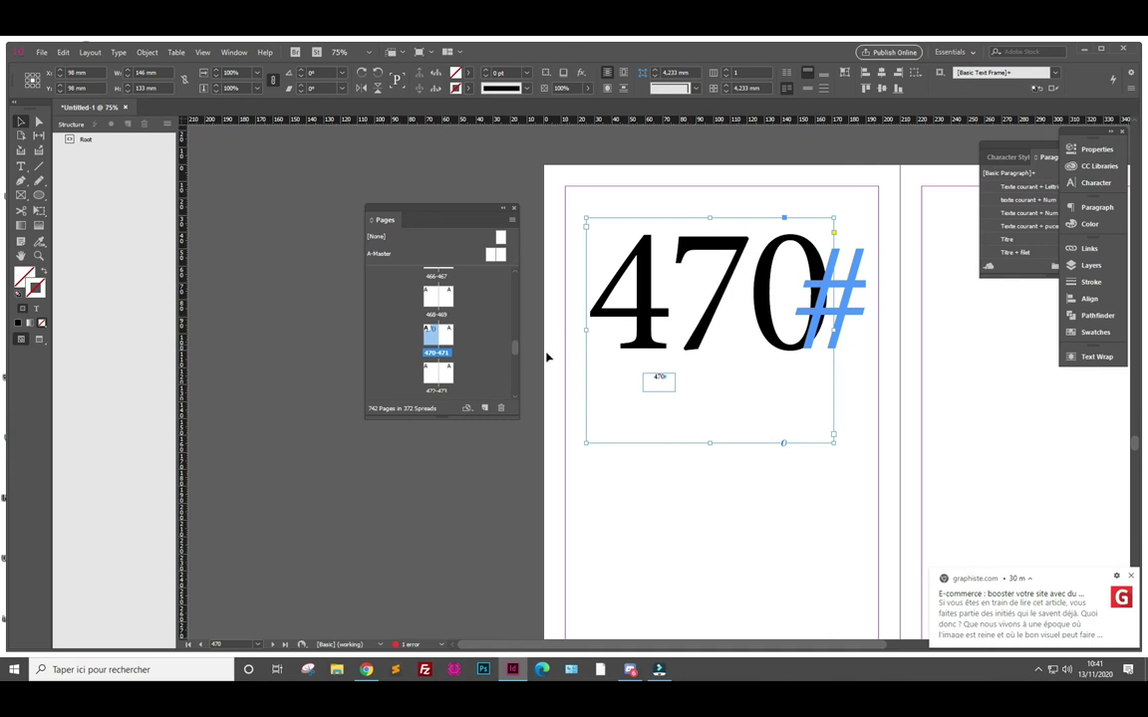
pyautogui.moveTo(514, 347); pyautogui.dragTo(512, 387)
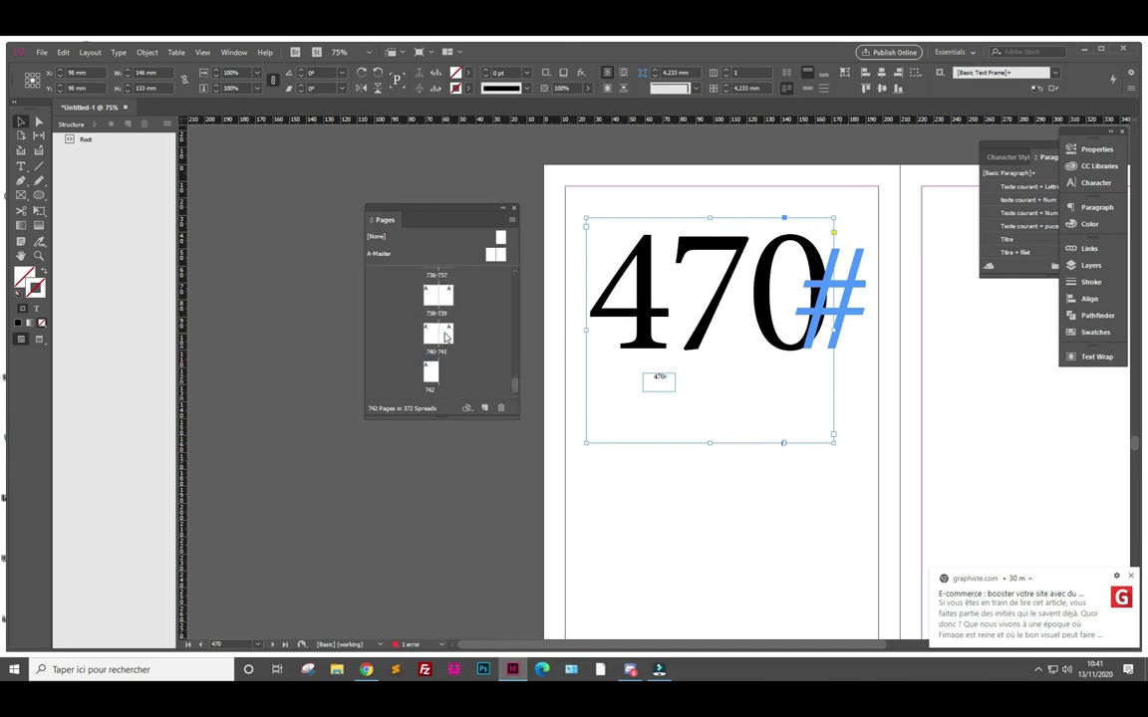
# Paste the number frame onto spread 740–741, reposition it on page 740, then delete it
pyautogui.doubleClick(445, 337)
pyautogui.hotkey('ctrl', 'v')
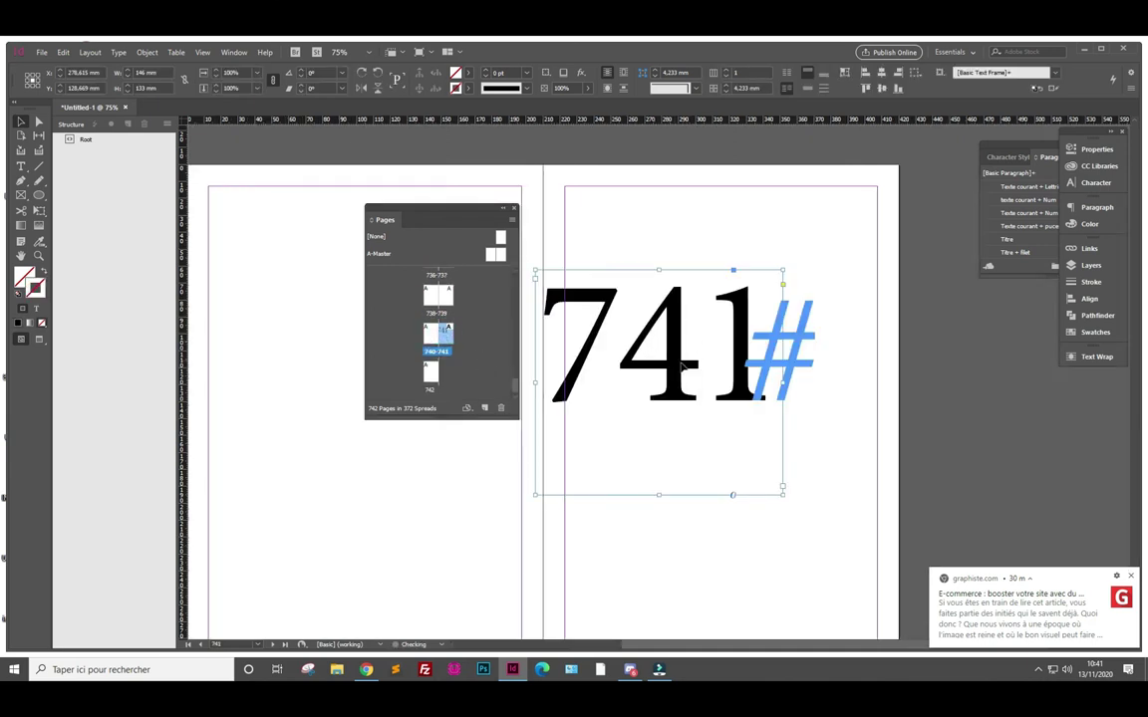
pyautogui.moveTo(681, 366); pyautogui.dragTo(724, 367)
pyautogui.moveTo(408, 400); pyautogui.dragTo(303, 358)
pyautogui.moveTo(440, 207)
pyautogui.mouseDown()
pyautogui.moveTo(663, 220)
pyautogui.moveTo(638, 215)
pyautogui.mouseUp()
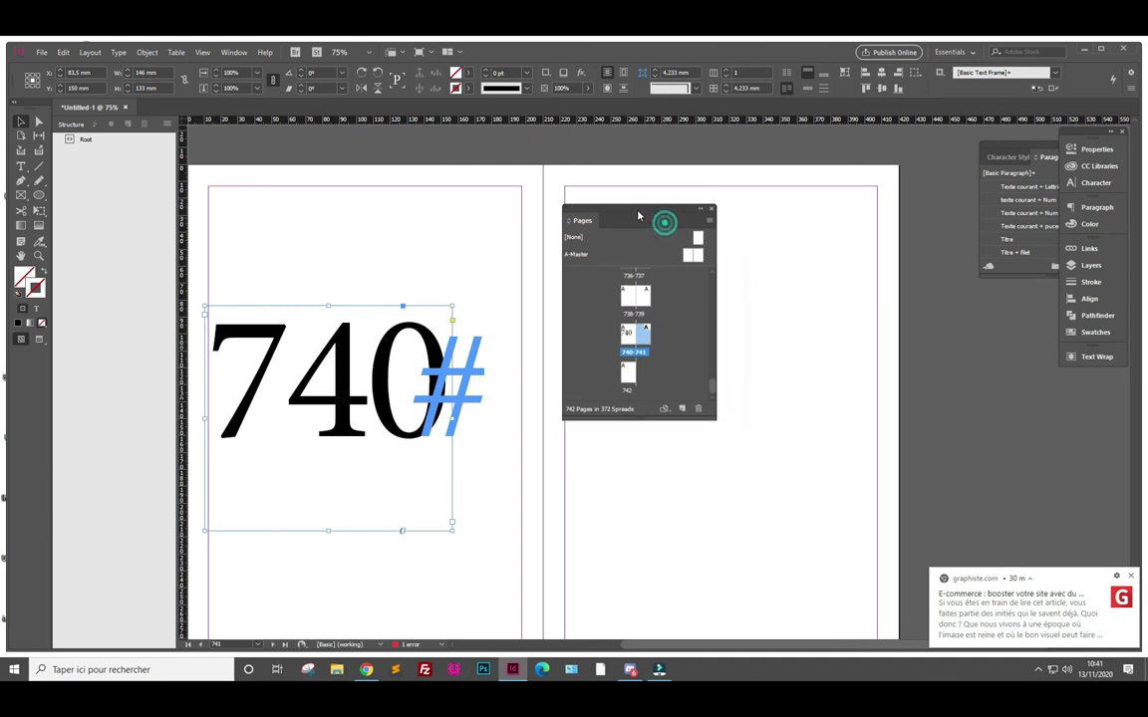
pyautogui.moveTo(307, 356); pyautogui.dragTo(355, 397)
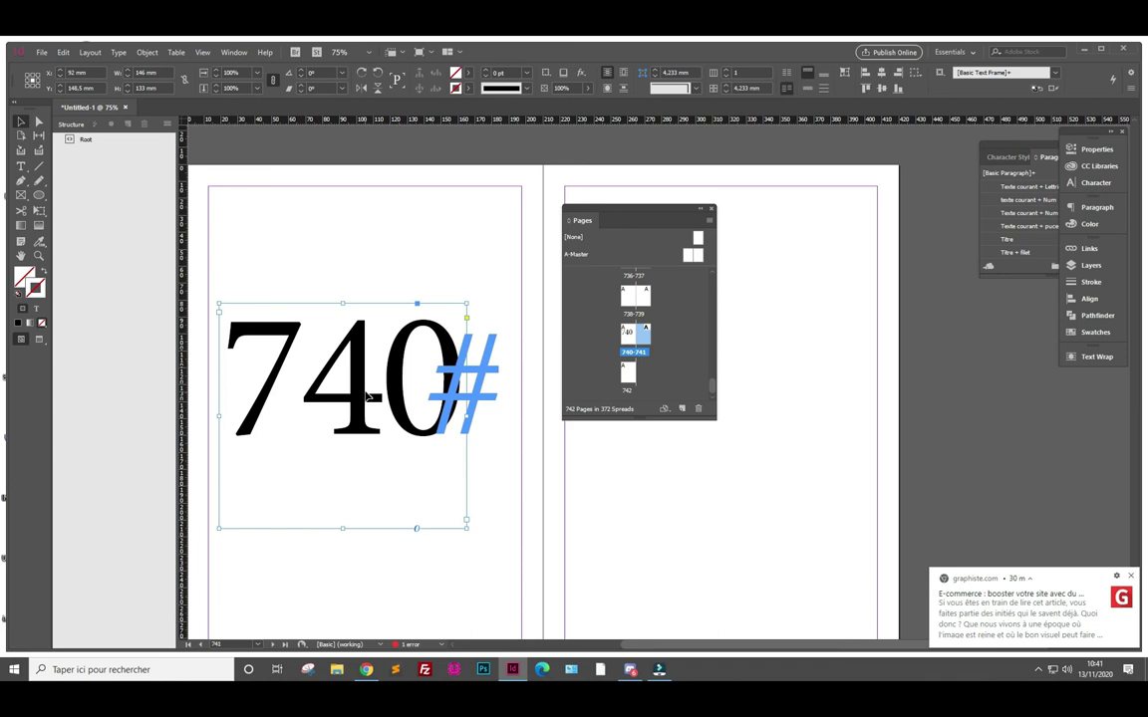
pyautogui.press('Delete')
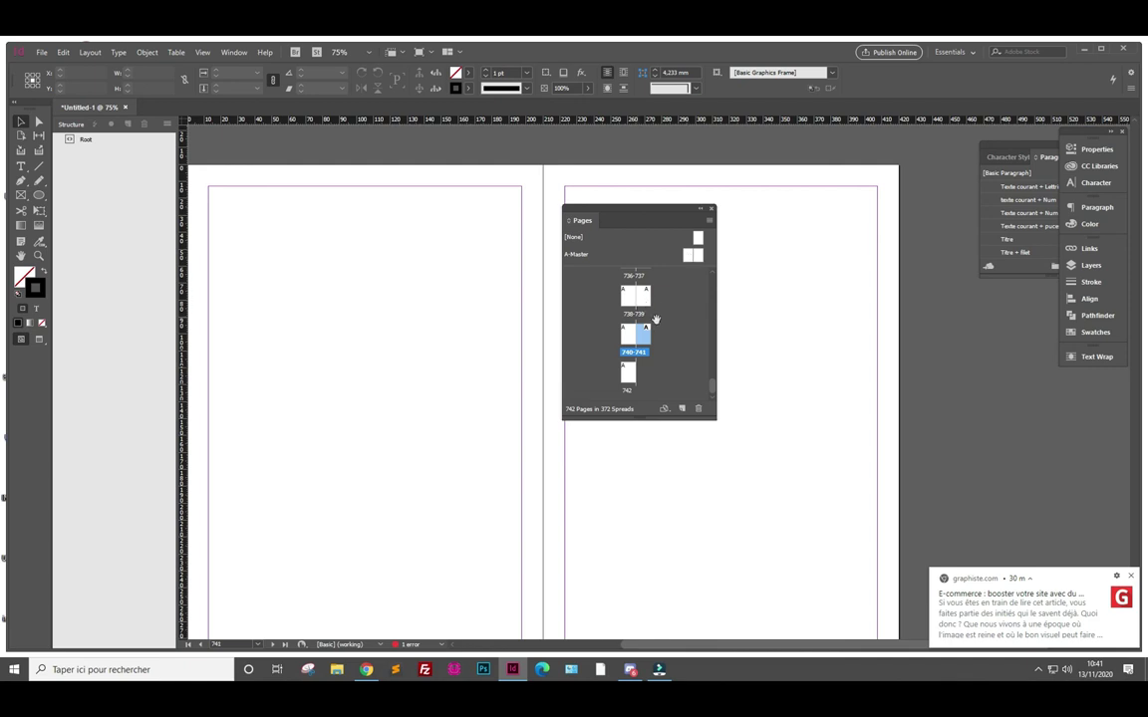
pyautogui.moveTo(712, 388); pyautogui.dragTo(708, 271)
# On the A-Master spread, paste the large A# page-number frame at the left page's top-left margins
pyautogui.doubleClick(686, 256)
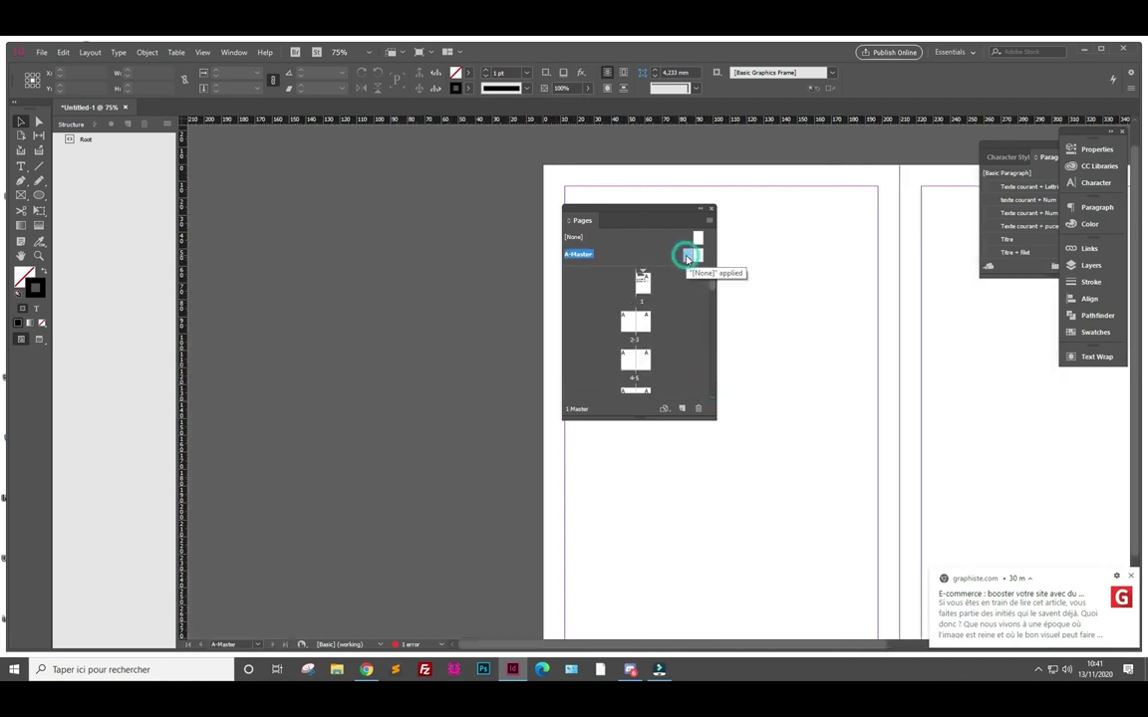
pyautogui.hotkey('ctrl', 'v')
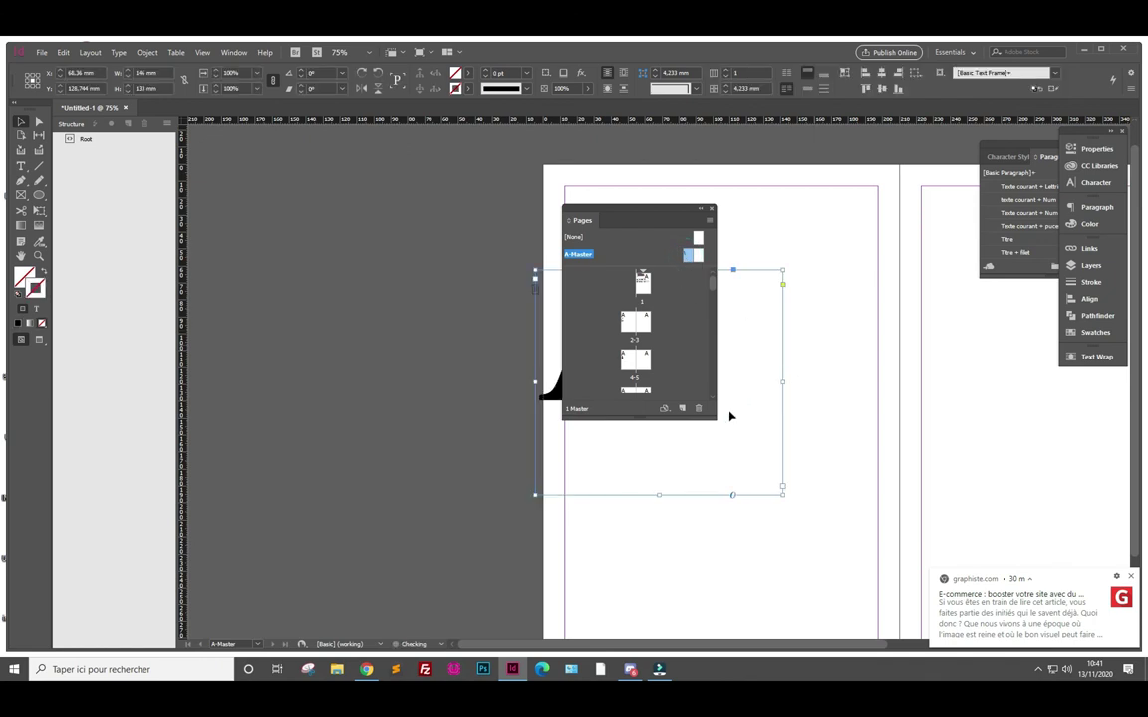
pyautogui.moveTo(651, 217); pyautogui.dragTo(400, 261)
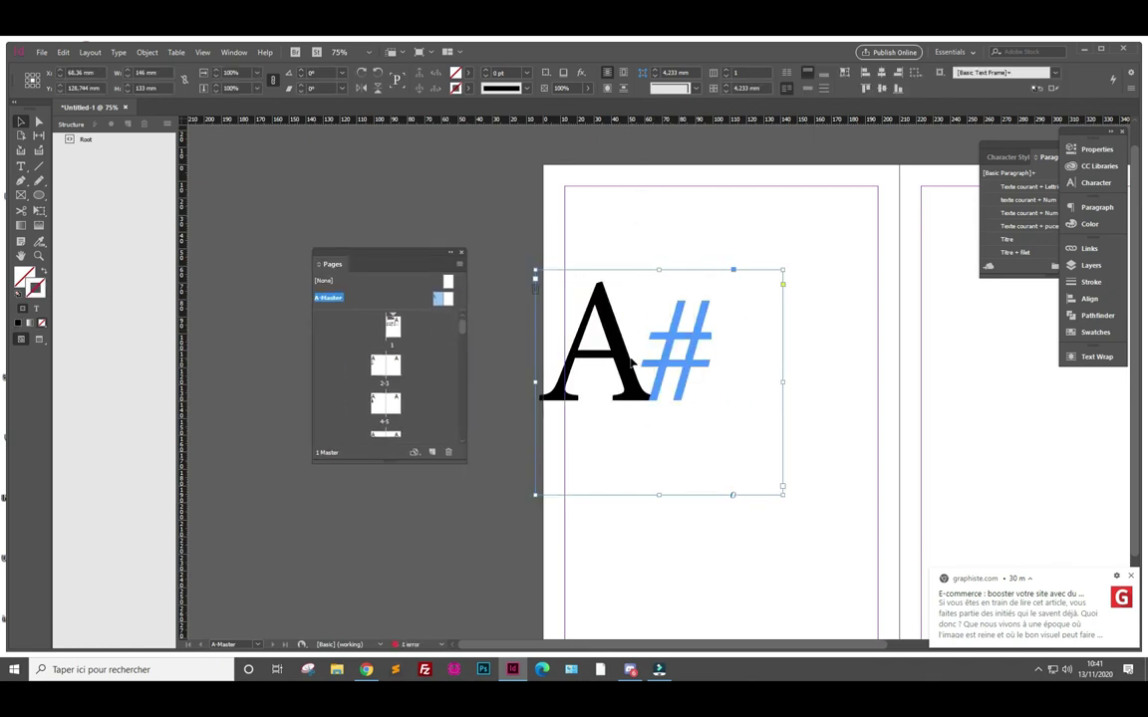
pyautogui.moveTo(618, 362); pyautogui.dragTo(674, 195)
pyautogui.rightClick(842, 492)
pyautogui.press('Escape')
pyautogui.click(962, 476)
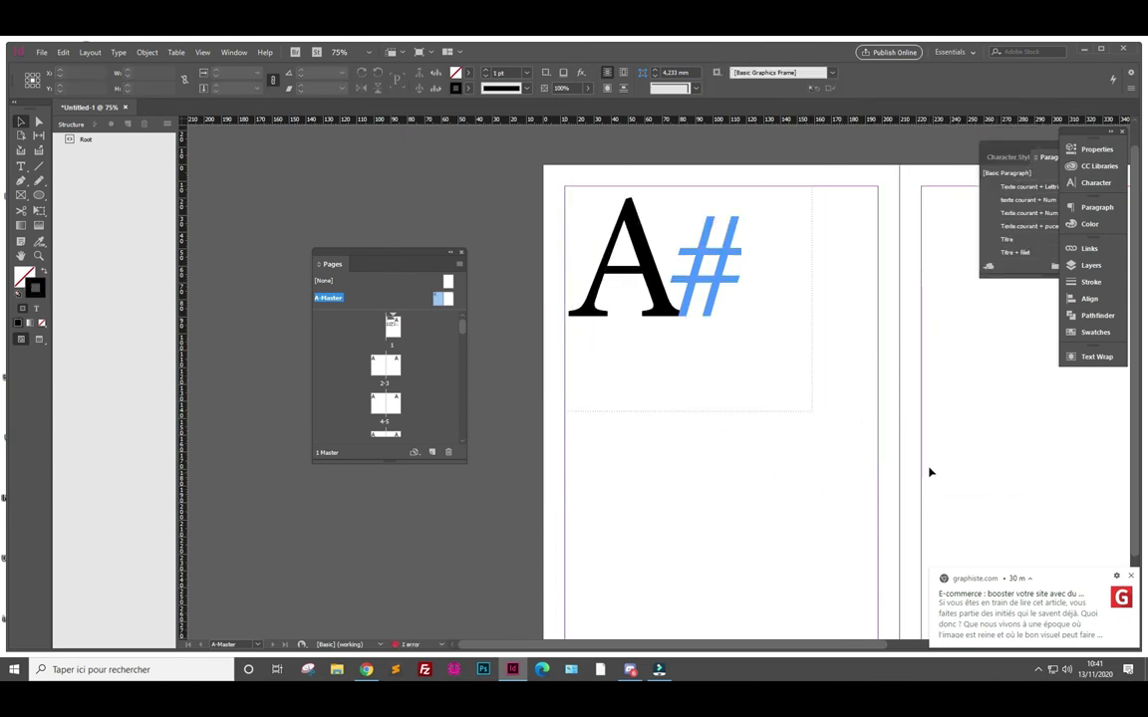
# Paste a copy at the top of the right master page and align its number away from the spine
pyautogui.moveTo(978, 455); pyautogui.dragTo(794, 406)
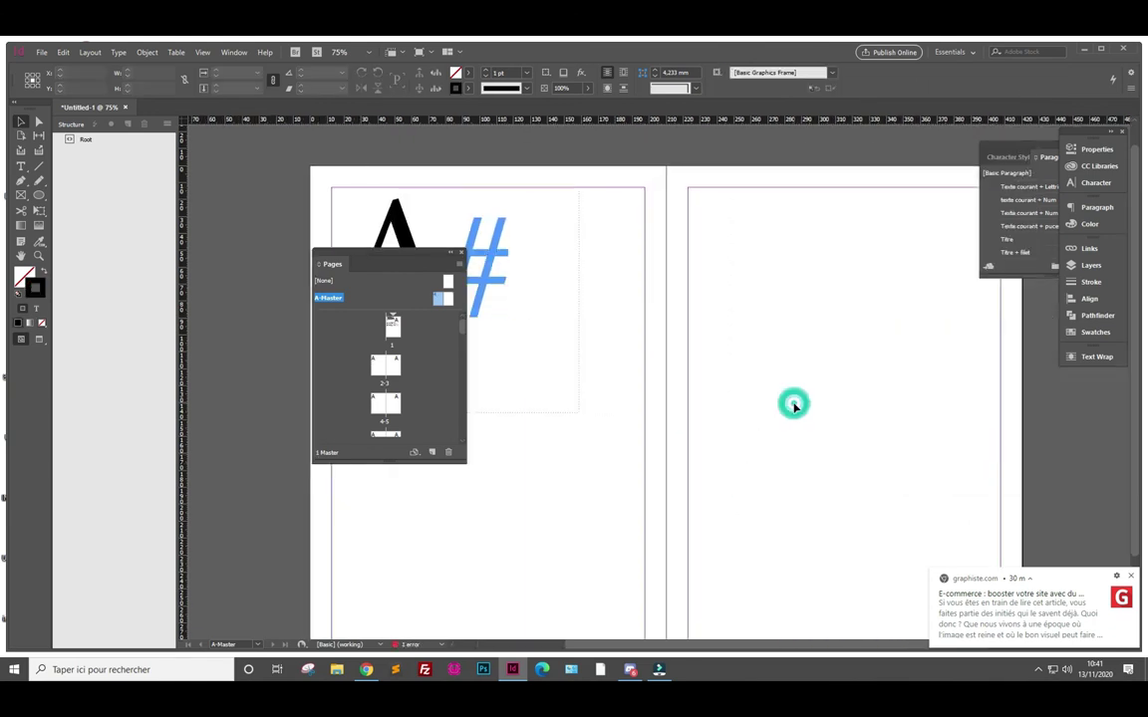
pyautogui.hotkey('ctrl', 'v')
pyautogui.moveTo(615, 360); pyautogui.dragTo(840, 279)
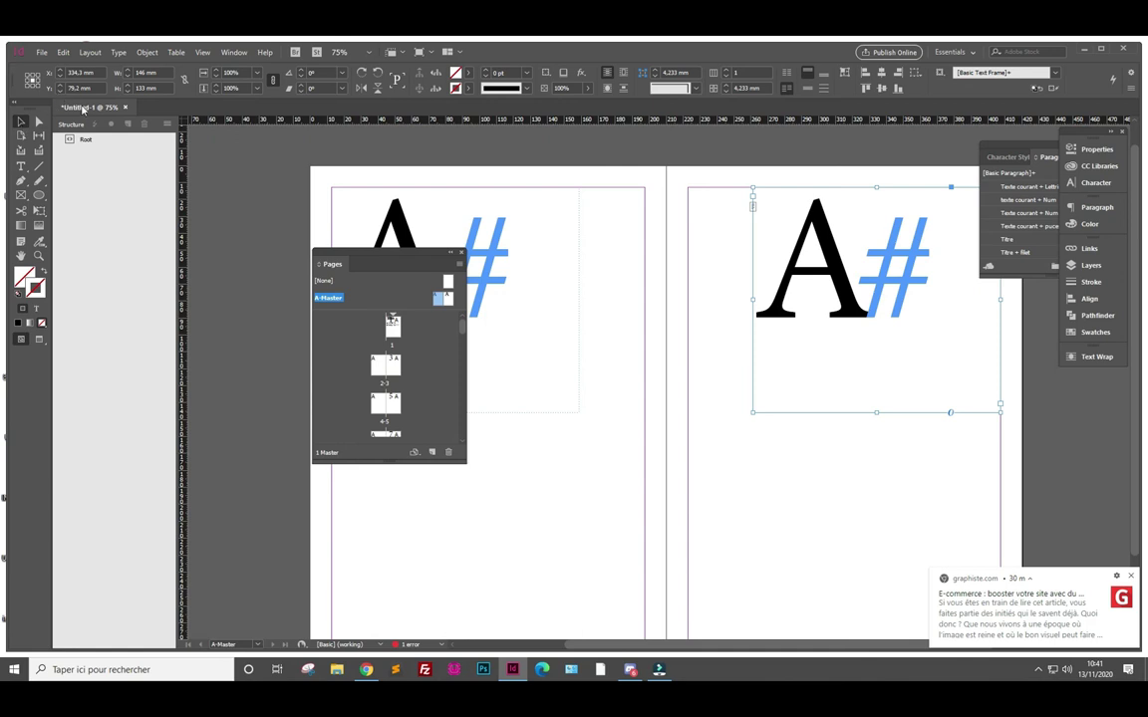
pyautogui.click(20, 166)
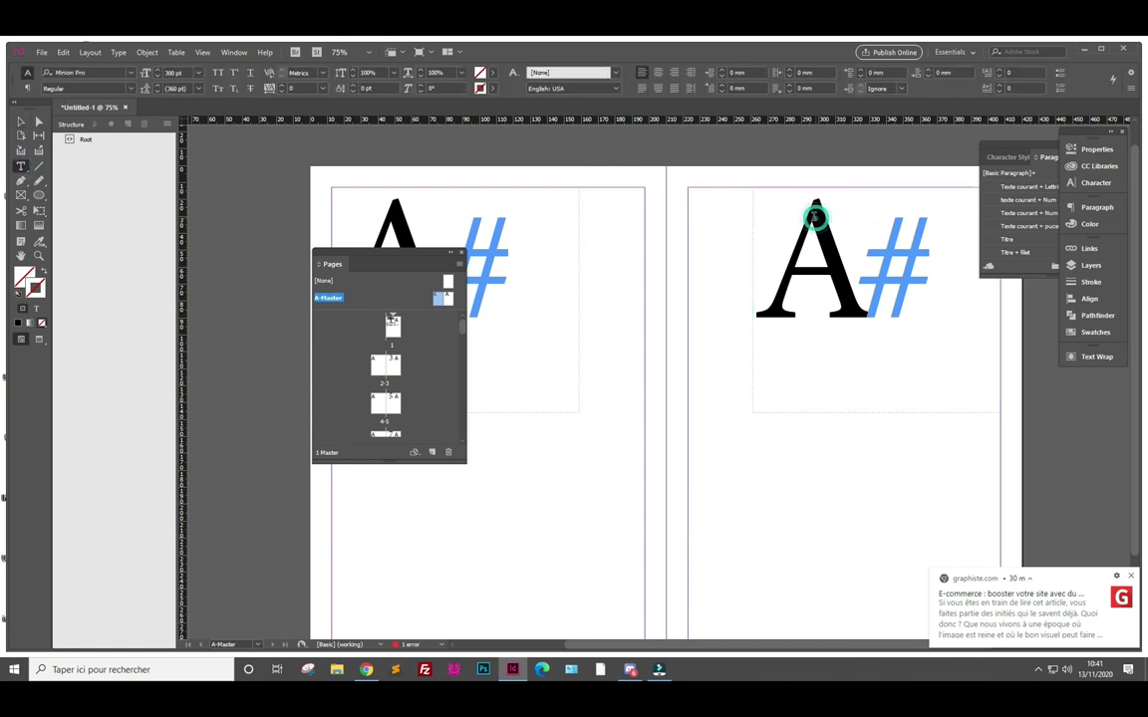
pyautogui.click(815, 215)
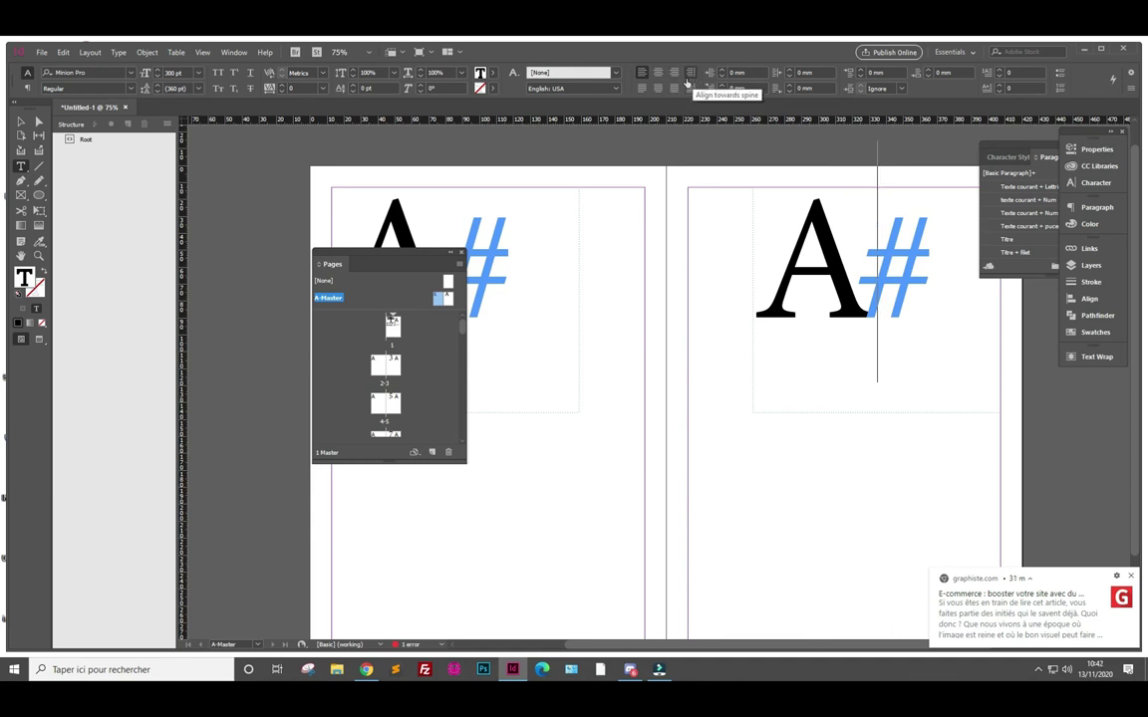
pyautogui.click(689, 76)
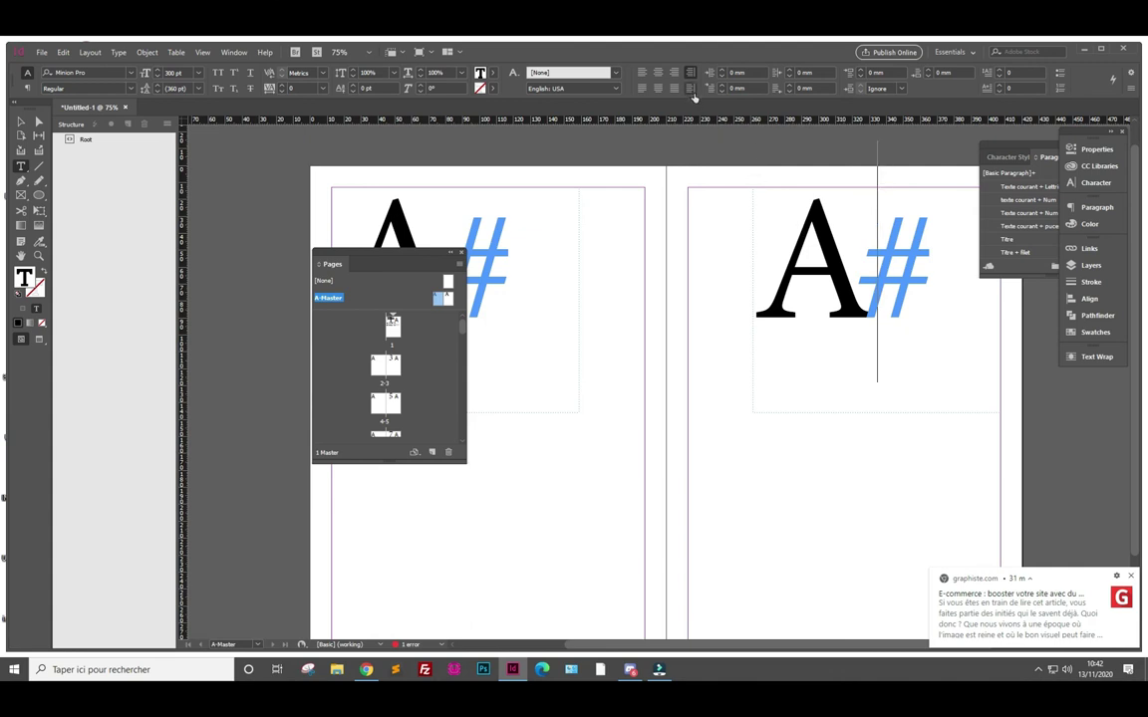
pyautogui.click(434, 218)
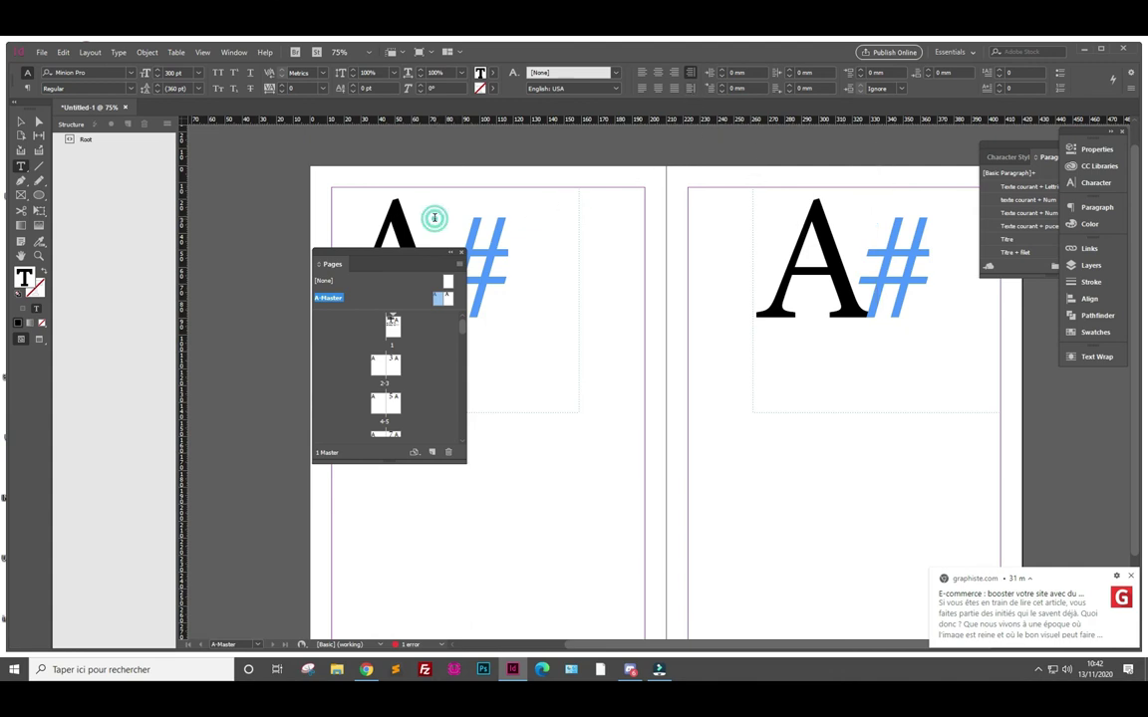
pyautogui.click(691, 90)
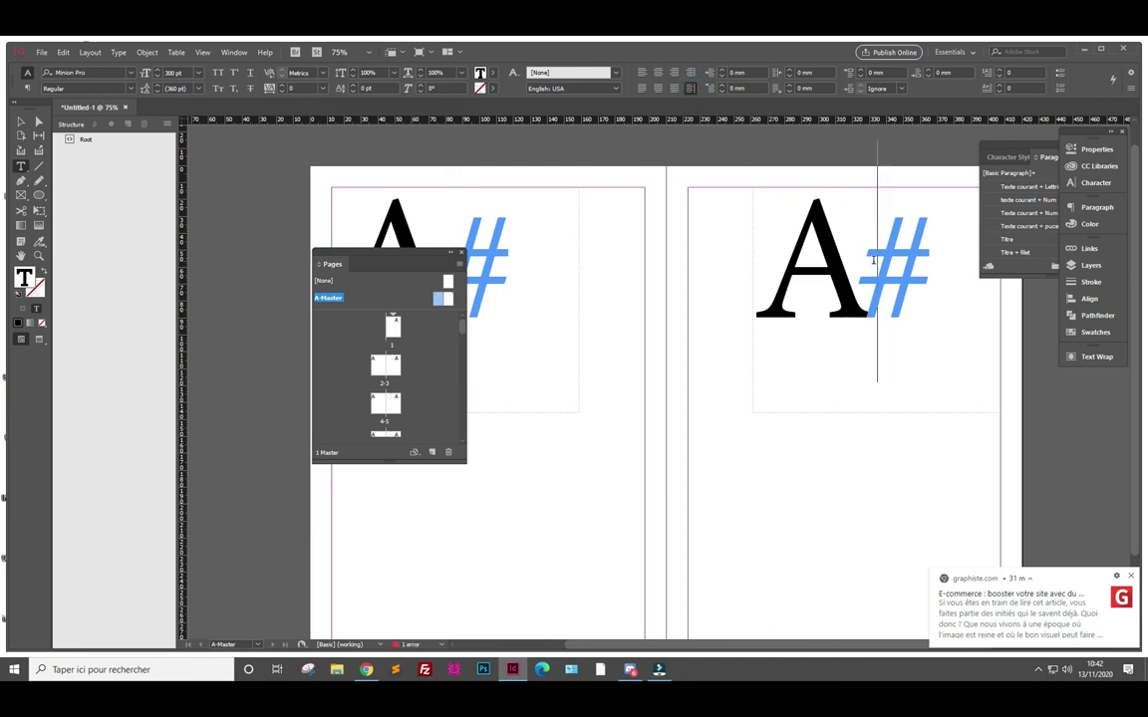
pyautogui.click(691, 90)
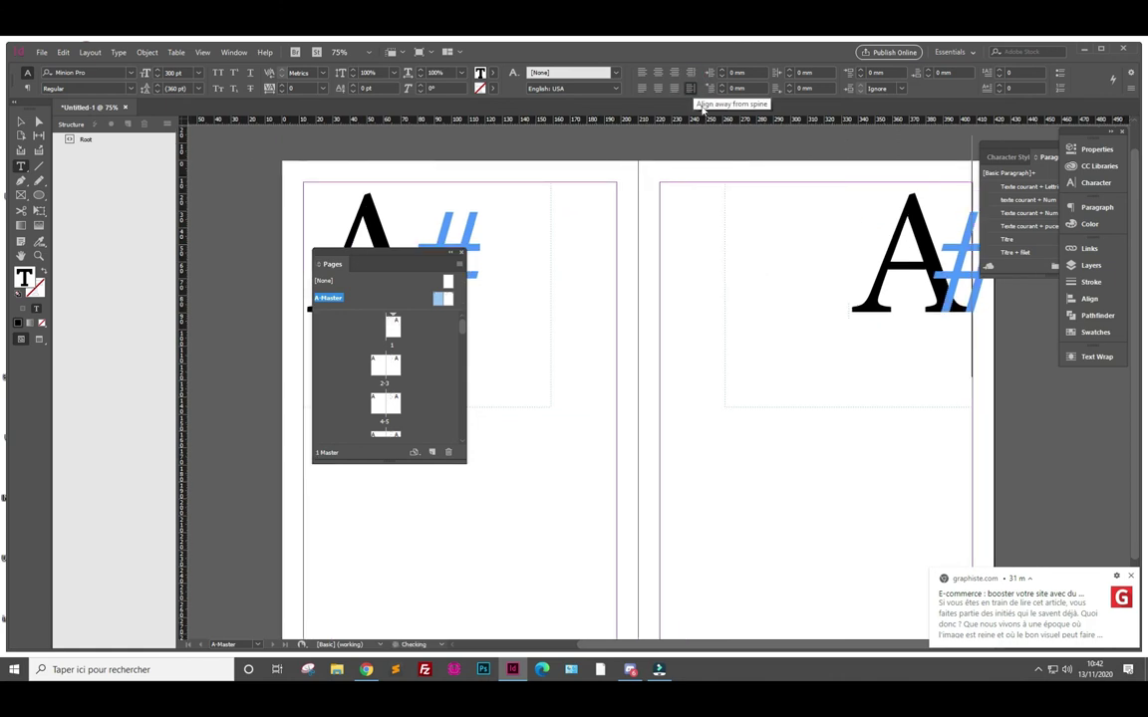
# From spread 2–3, scroll down to pages around 426–451 to check their large page numbers
pyautogui.doubleClick(384, 367)
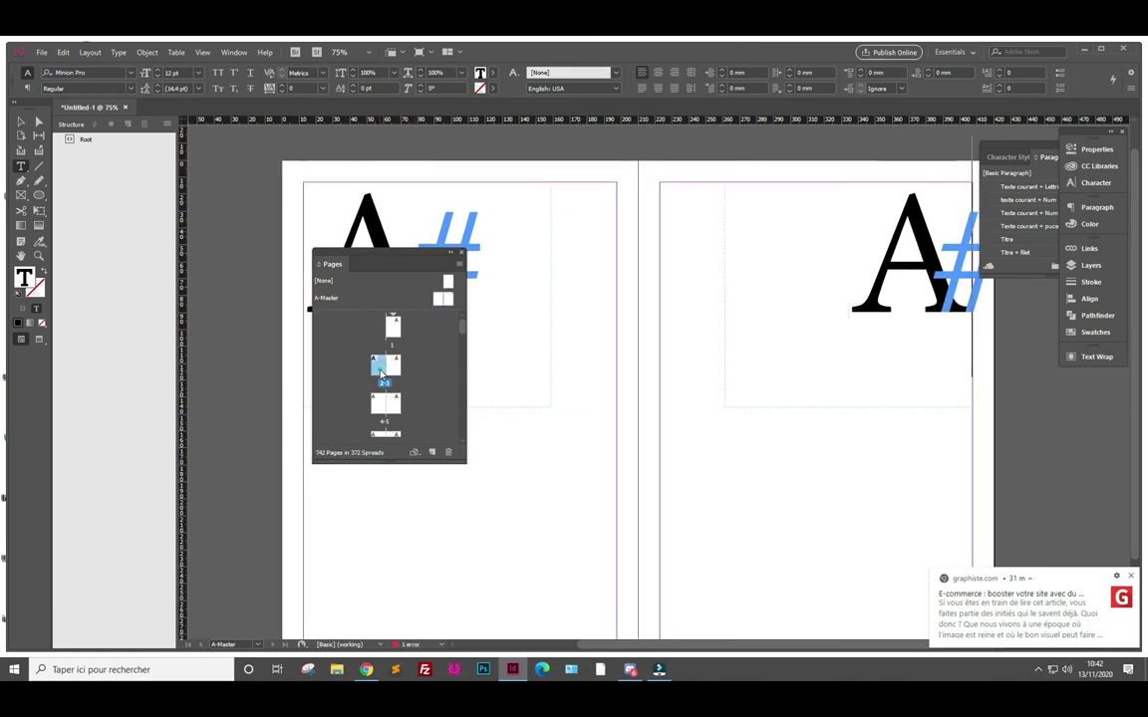
pyautogui.scroll(-5, 775, 353)
pyautogui.scroll(-2, 775, 354)
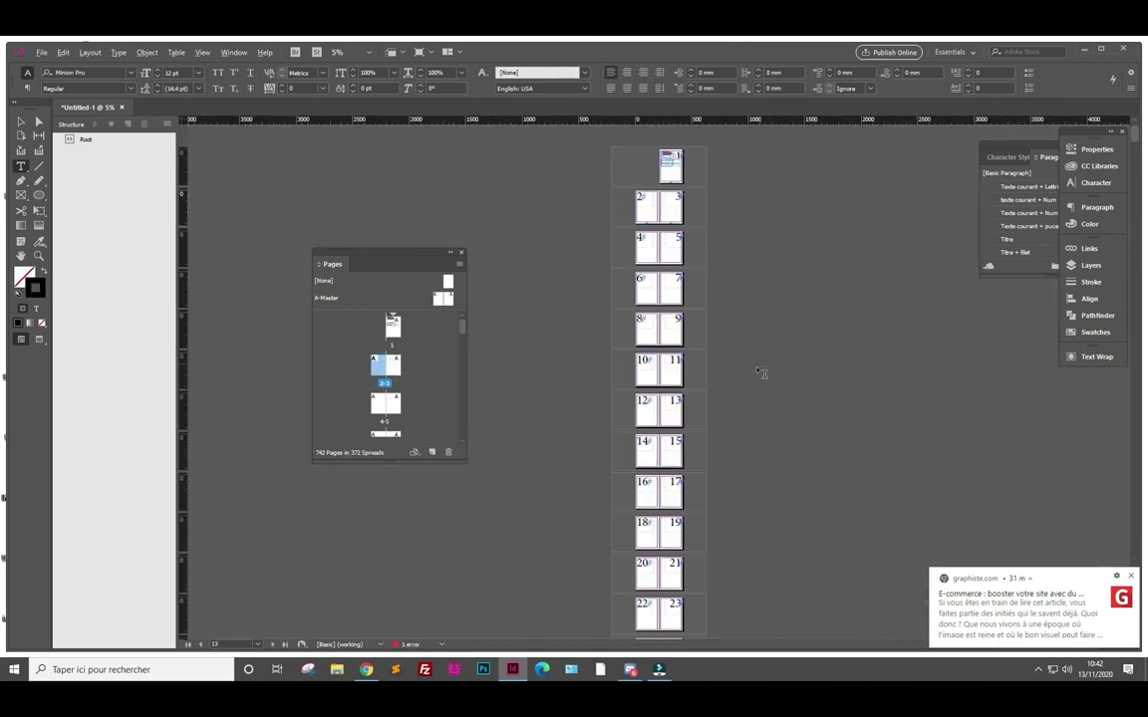
pyautogui.scroll(-5, 683, 361)
pyautogui.scroll(-5, 683, 360)
pyautogui.scroll(-10, 683, 360)
pyautogui.scroll(-10, 683, 361)
pyautogui.scroll(-10, 683, 360)
pyautogui.scroll(-5, 657, 299)
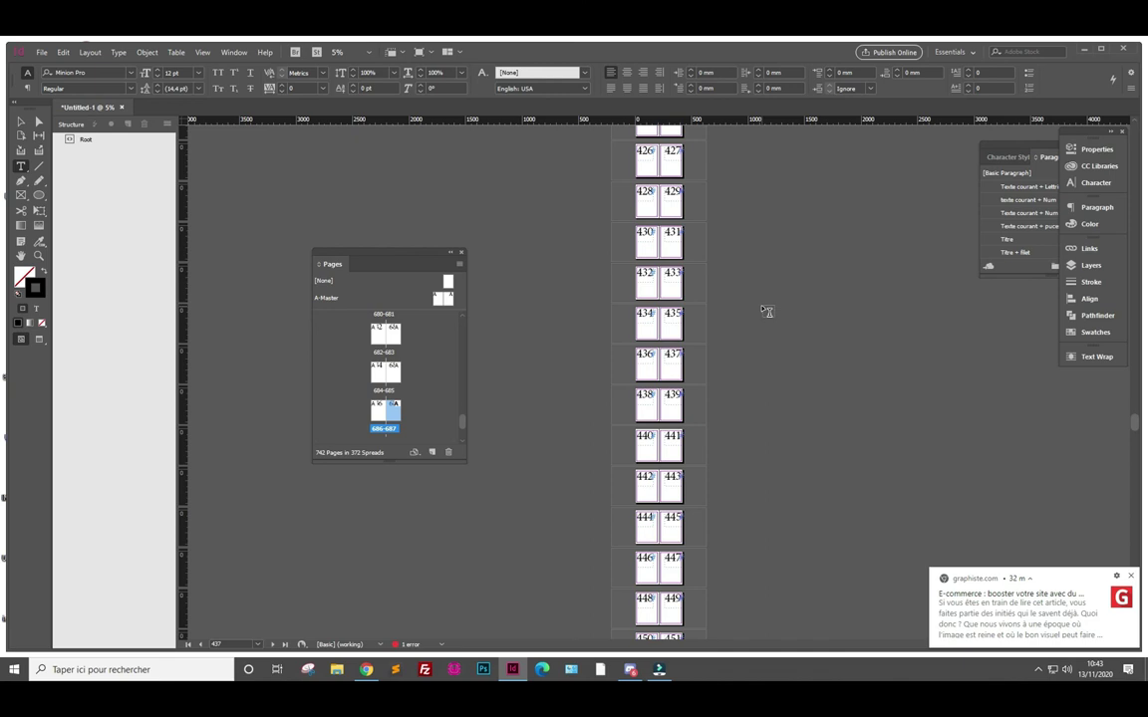
# Create a new two-page B-Master based on A-Master using New Master
pyautogui.rightClick(402, 306)
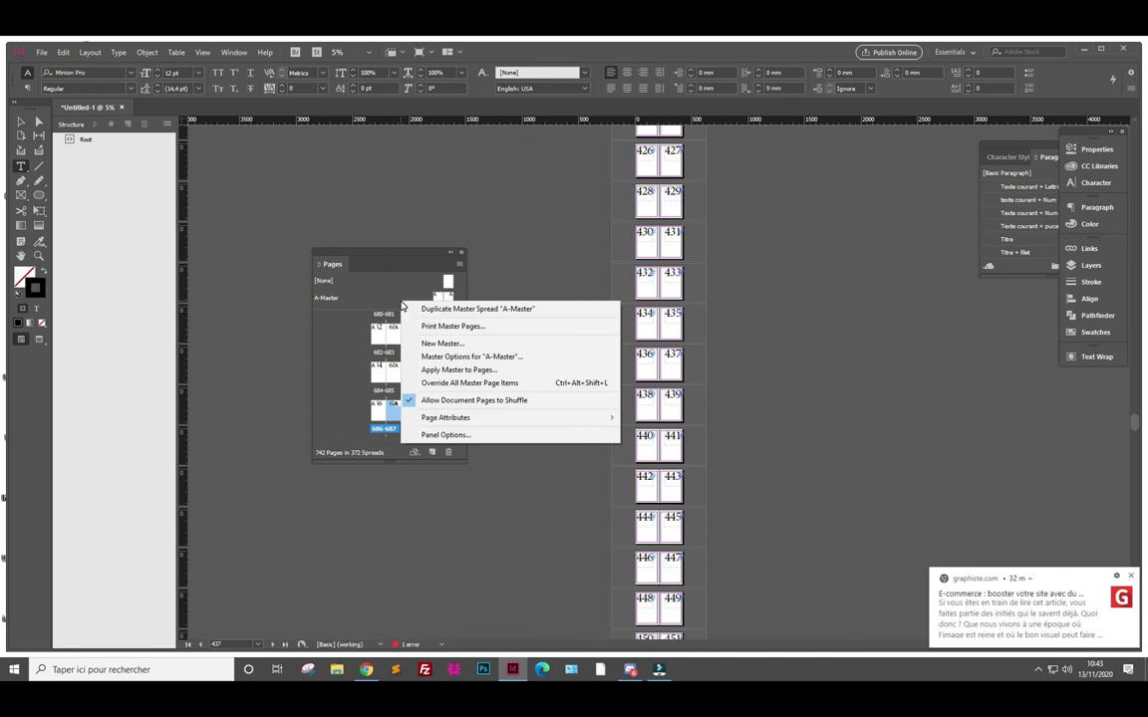
pyautogui.click(452, 345)
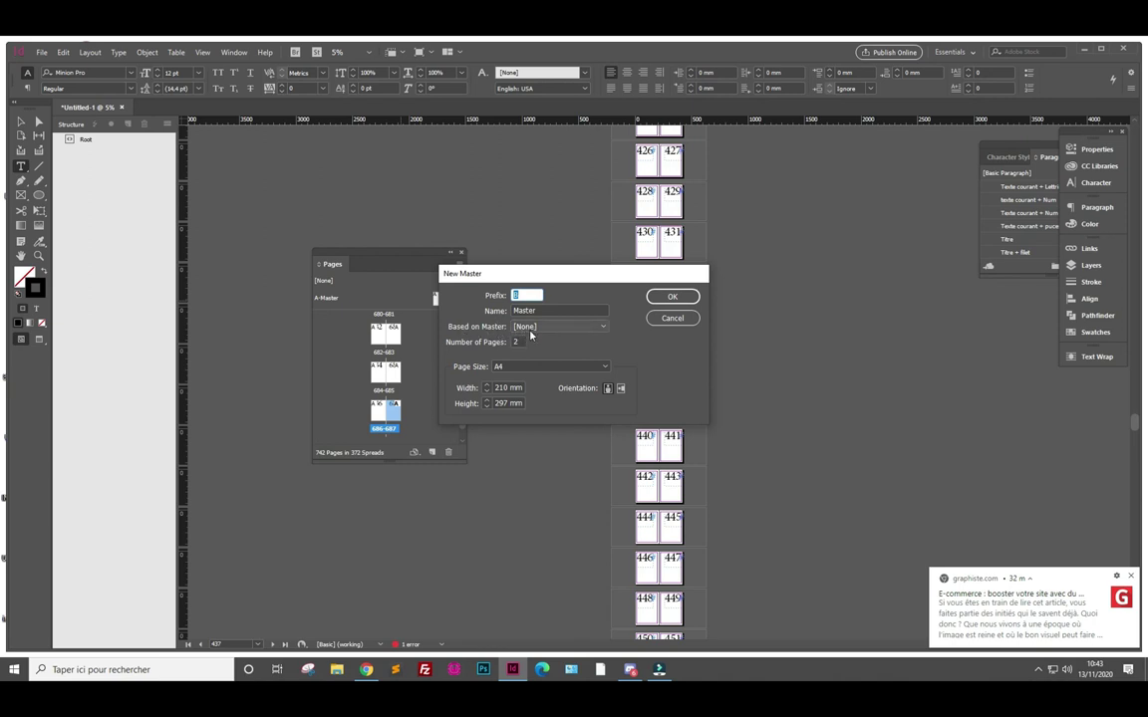
pyautogui.click(601, 328)
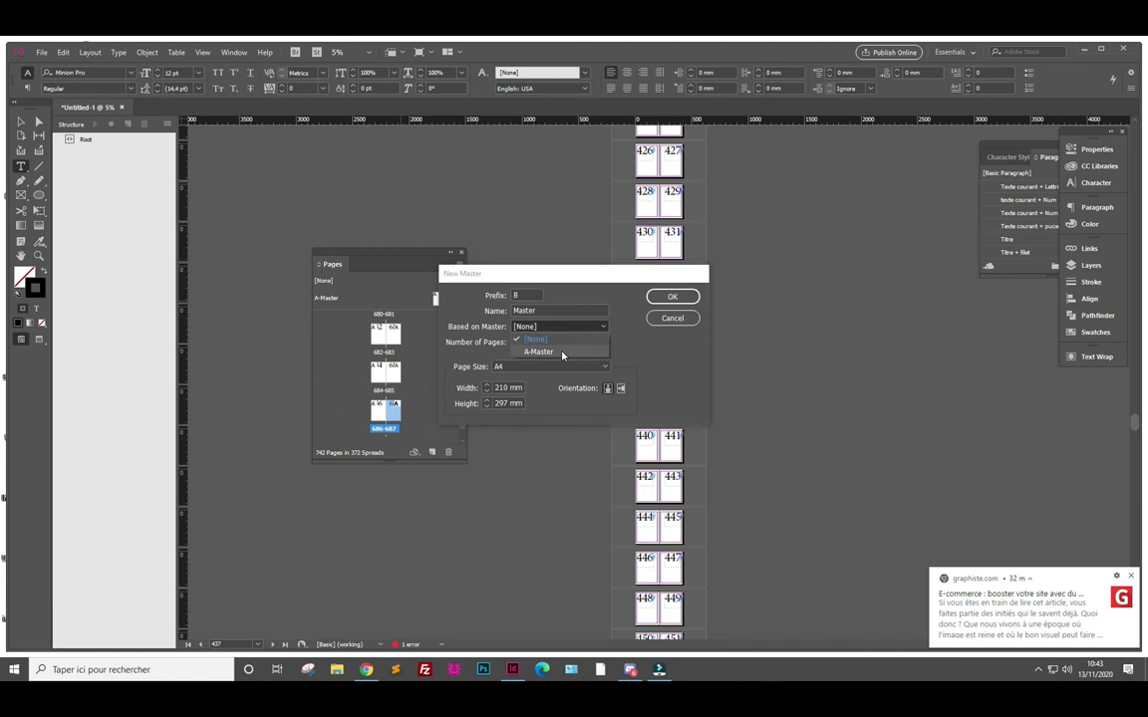
pyautogui.click(561, 351)
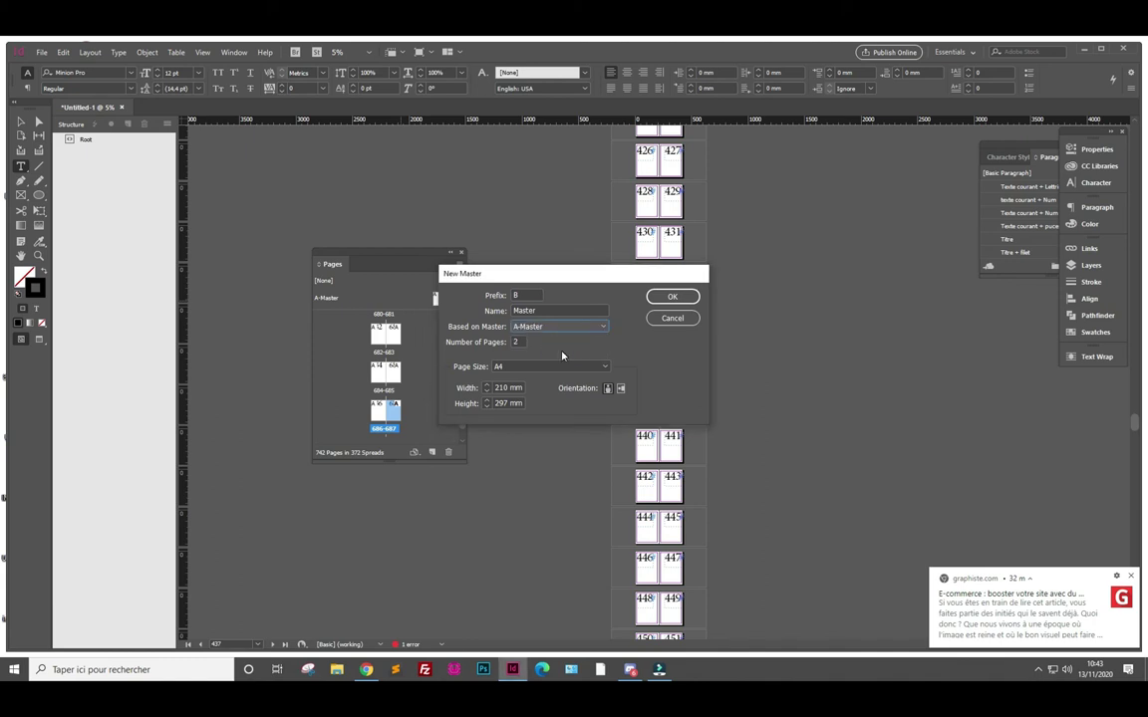
pyautogui.click(671, 298)
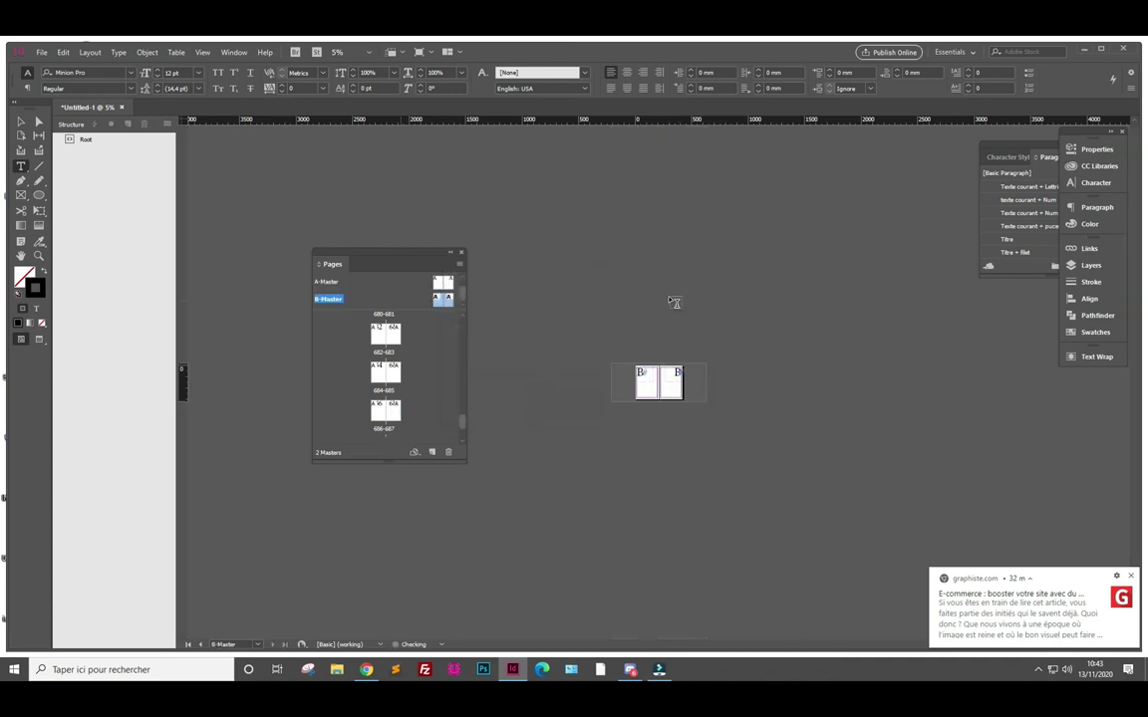
# Draw a rectangle frame in the lower half of the B-Master's left page
pyautogui.scroll(5, 646, 372)
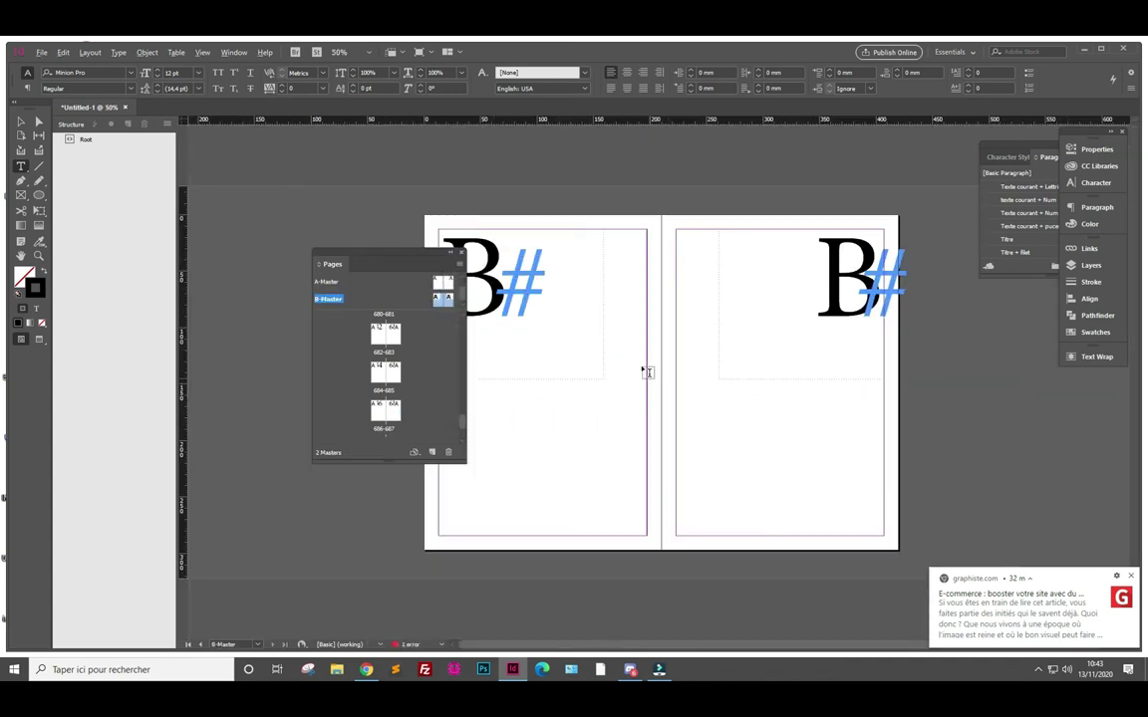
pyautogui.scroll(-3, 569, 321)
pyautogui.scroll(2, 580, 329)
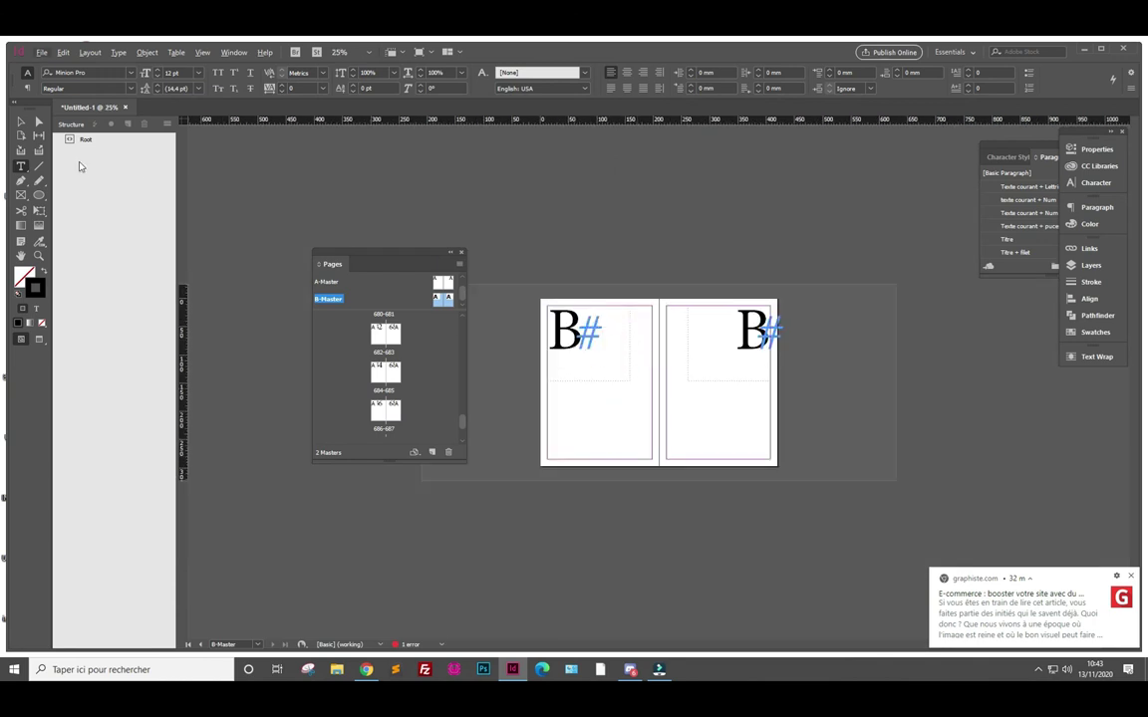
pyautogui.click(20, 121)
pyautogui.click(601, 390)
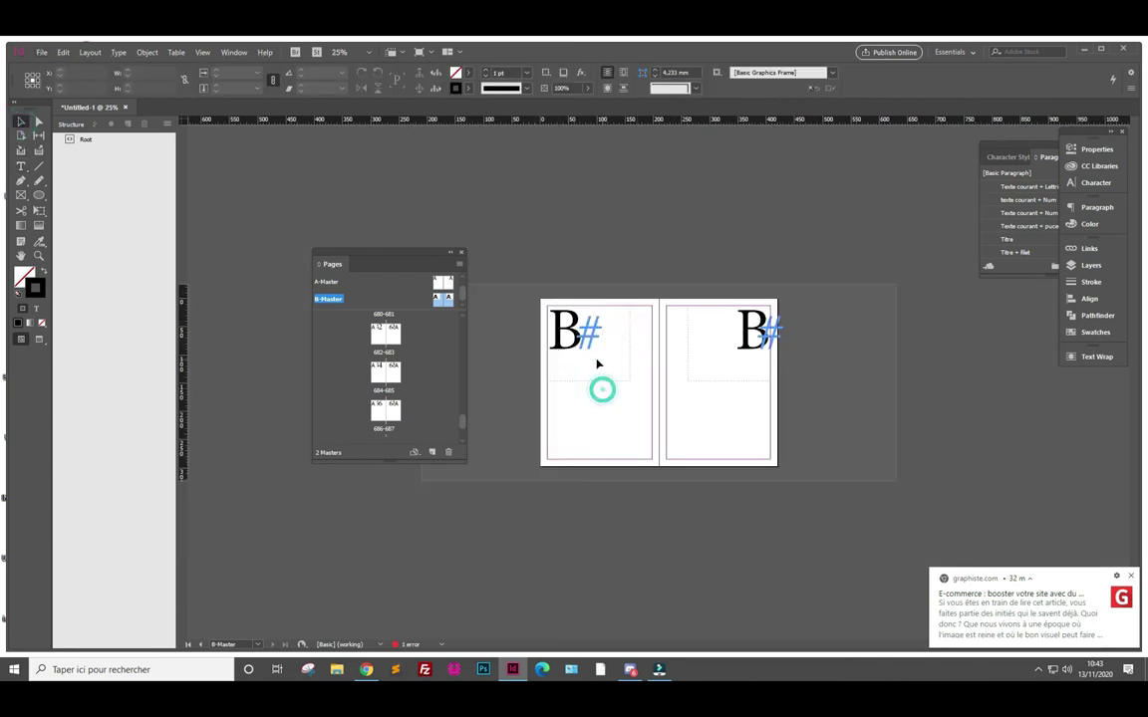
pyautogui.click(589, 372)
pyautogui.click(22, 195)
pyautogui.moveTo(570, 396); pyautogui.dragTo(624, 442)
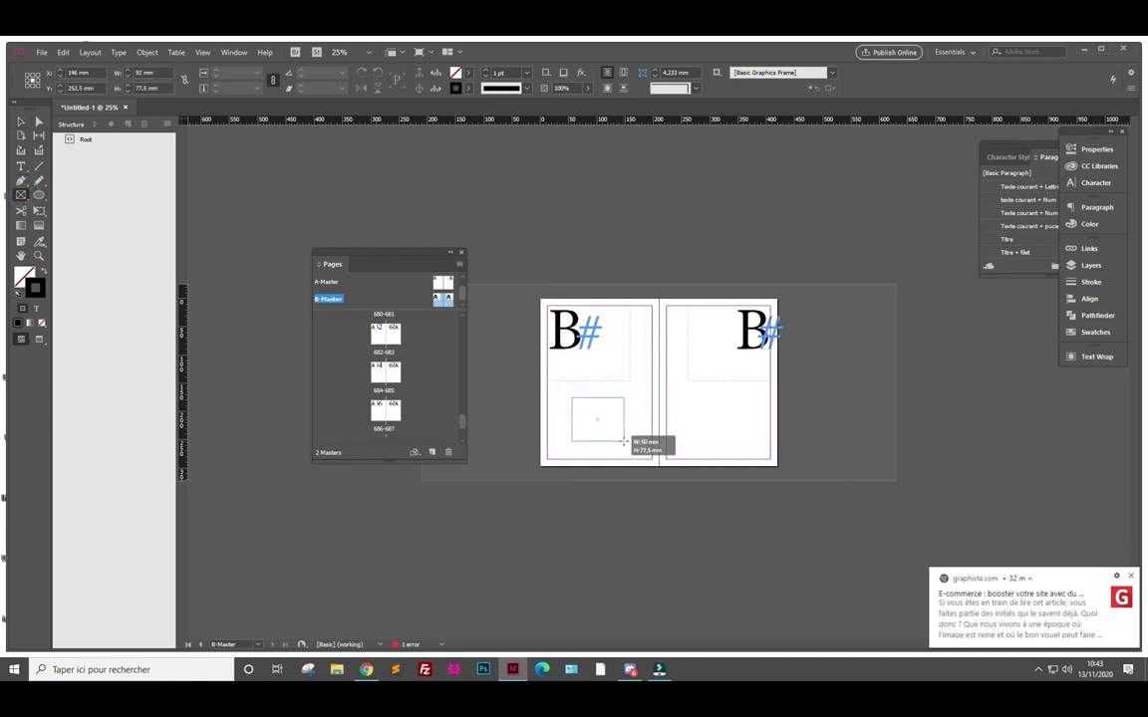
# Fill the rectangle mint green and duplicate it onto the right page
pyautogui.doubleClick(23, 277)
pyautogui.click(561, 192)
pyautogui.click(713, 183)
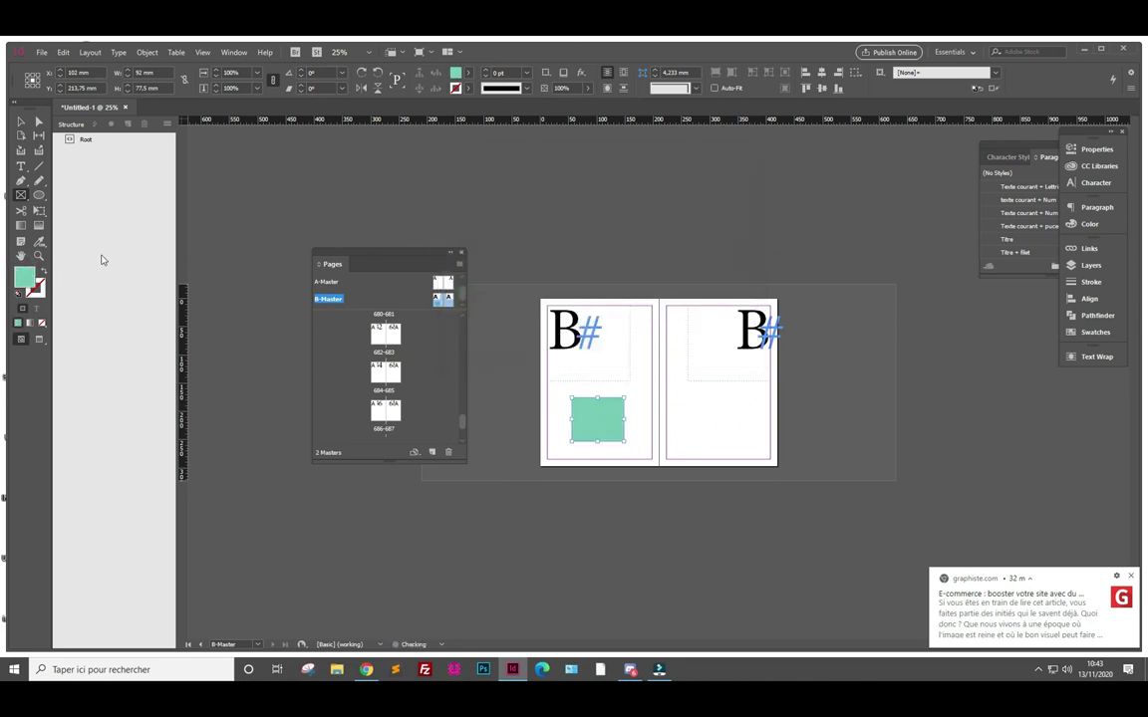
pyautogui.click(20, 121)
pyautogui.moveTo(607, 439); pyautogui.dragTo(721, 434)
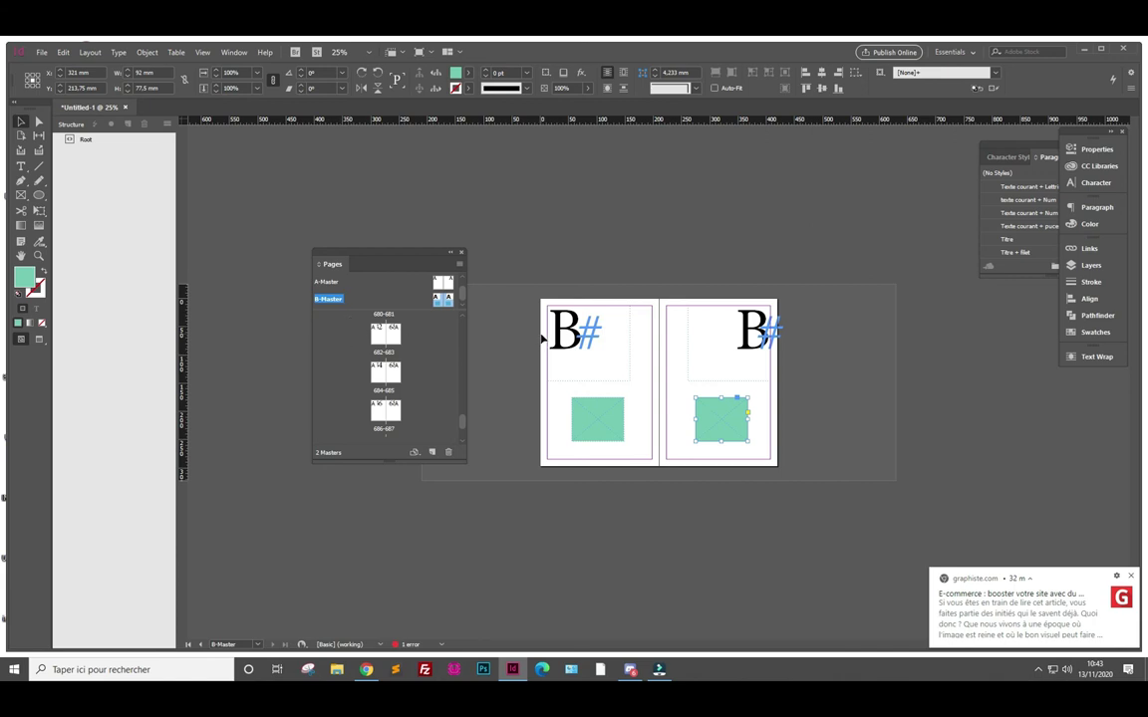
# Apply B-Master to pages 682, 683, 684 and 685
pyautogui.doubleClick(377, 340)
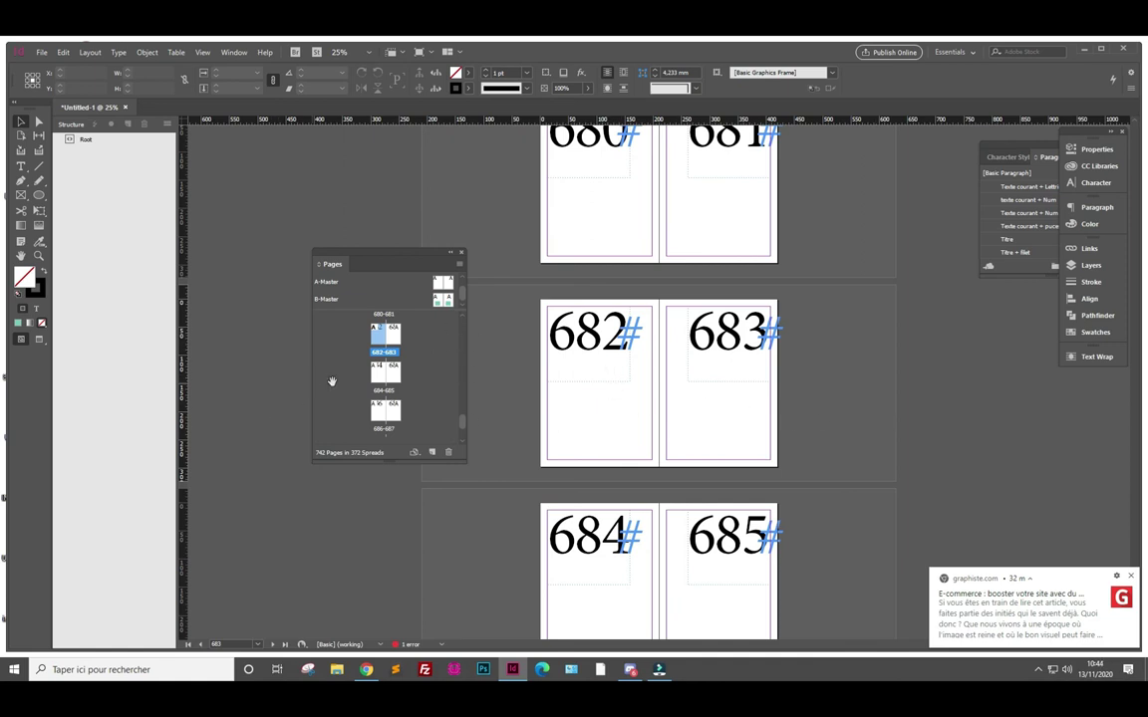
pyautogui.moveTo(441, 299); pyautogui.dragTo(378, 338)
pyautogui.moveTo(441, 299); pyautogui.dragTo(395, 336)
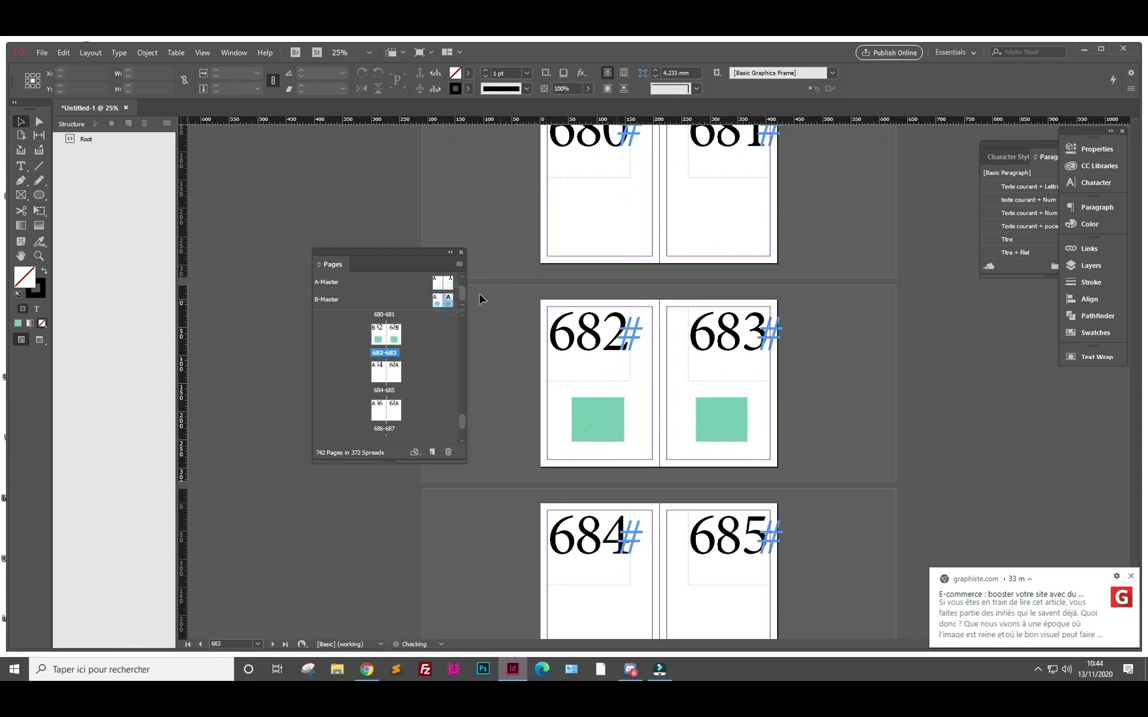
pyautogui.moveTo(441, 299); pyautogui.dragTo(378, 372)
pyautogui.moveTo(441, 299); pyautogui.dragTo(393, 374)
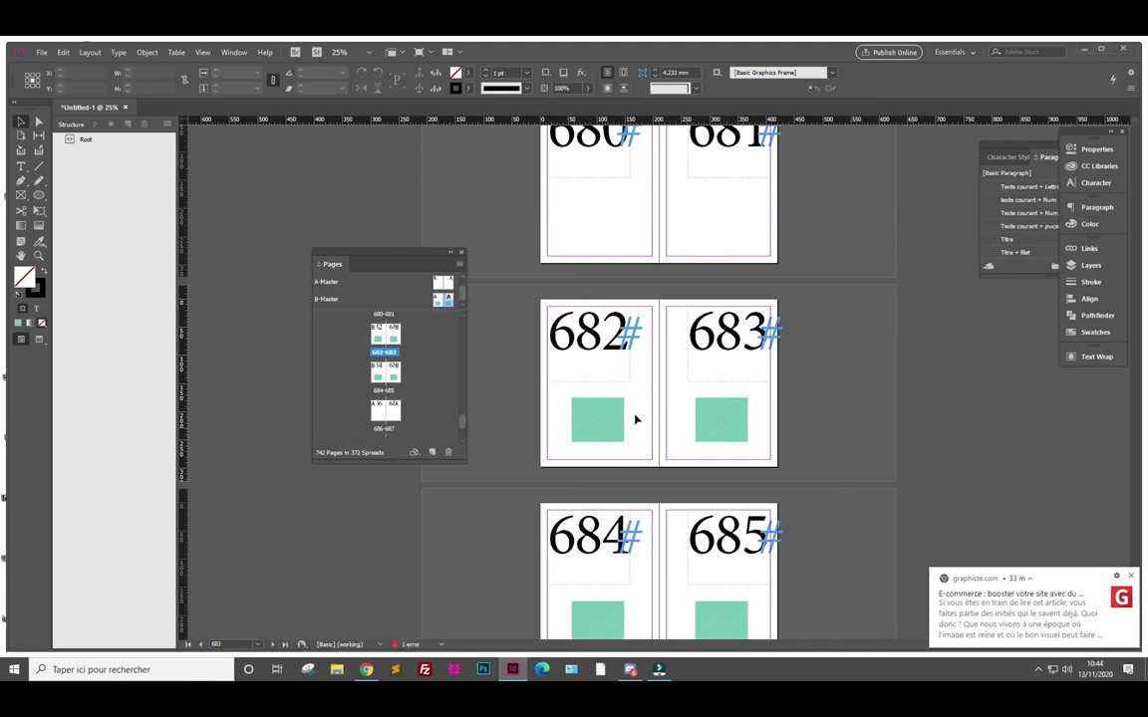